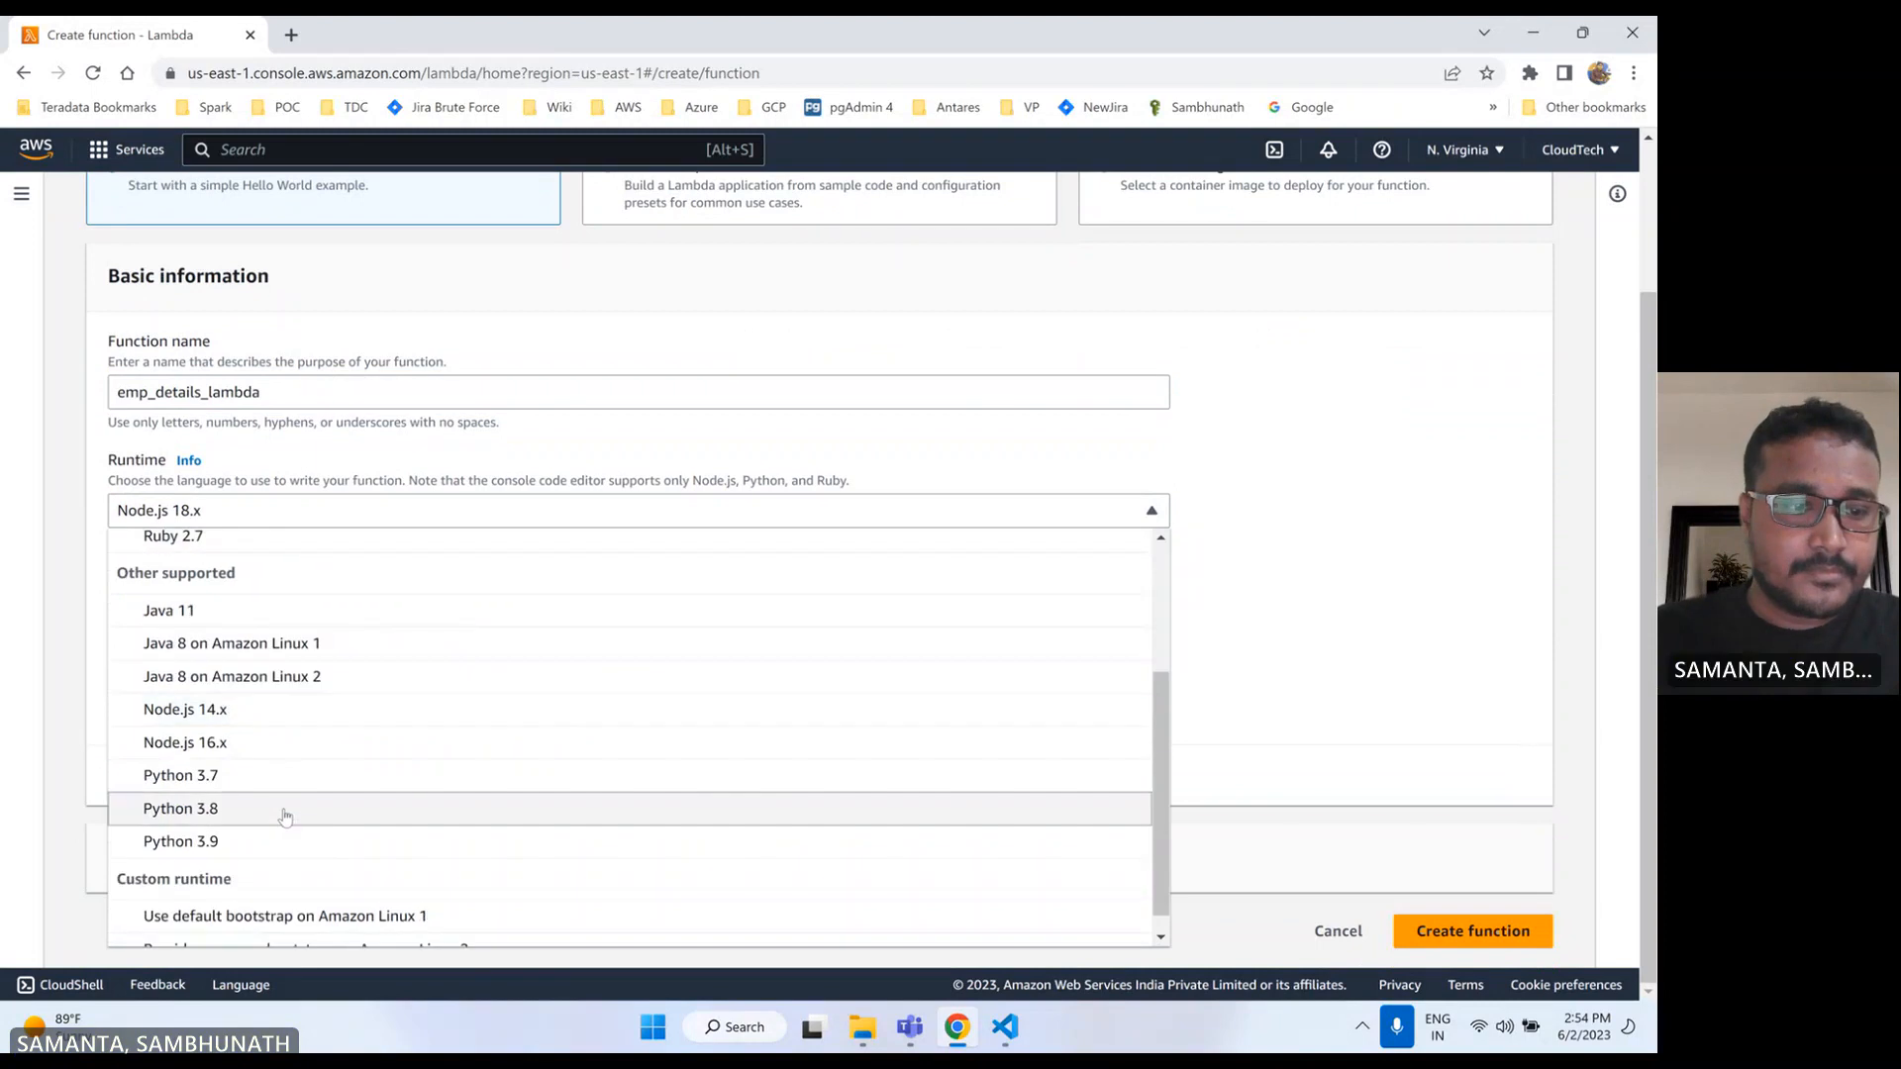
- Create the emp_details_lambda function with the Python 3.7 runtime and a new execution role with basic Lambda permissions
{"action": "left_click", "coordinate": [282, 772]}
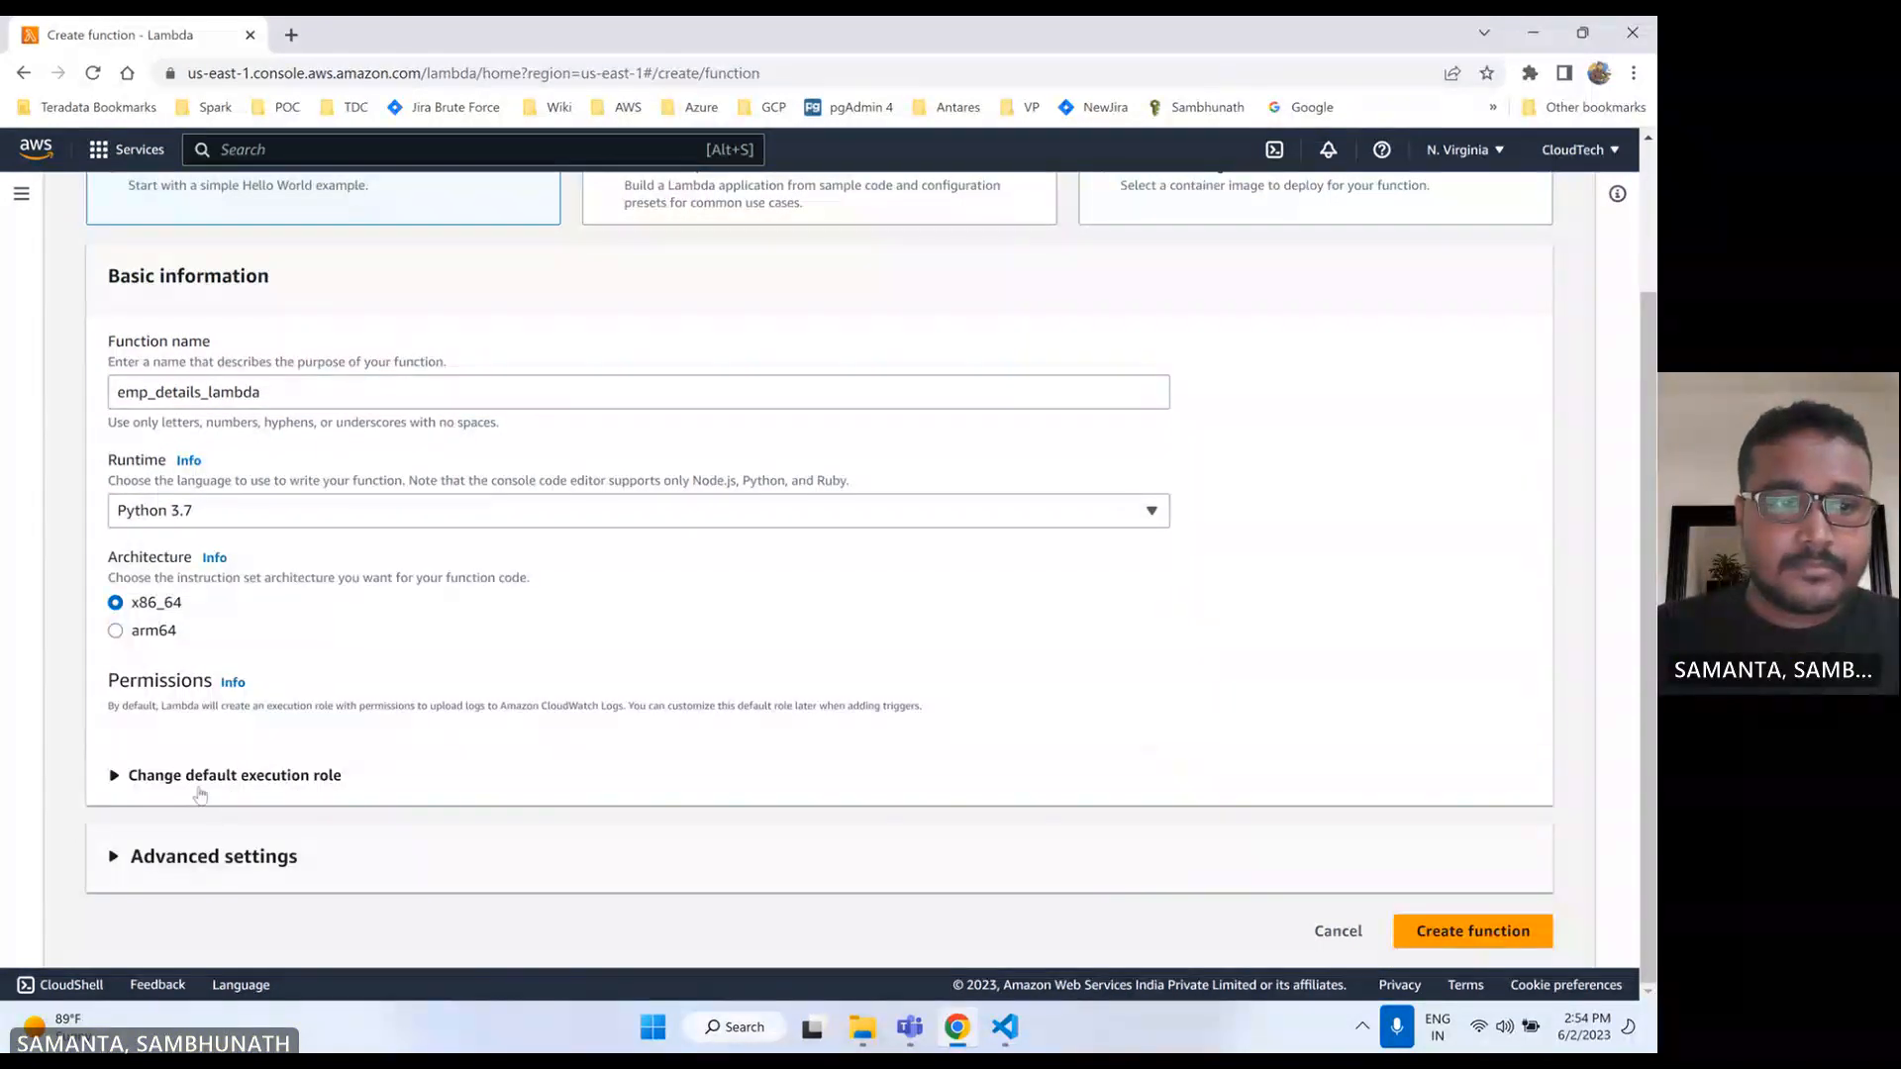
{"action": "left_click", "coordinate": [112, 783]}
{"action": "scroll", "coordinate": [679, 755], "scroll_direction": "down", "scroll_amount": 3}
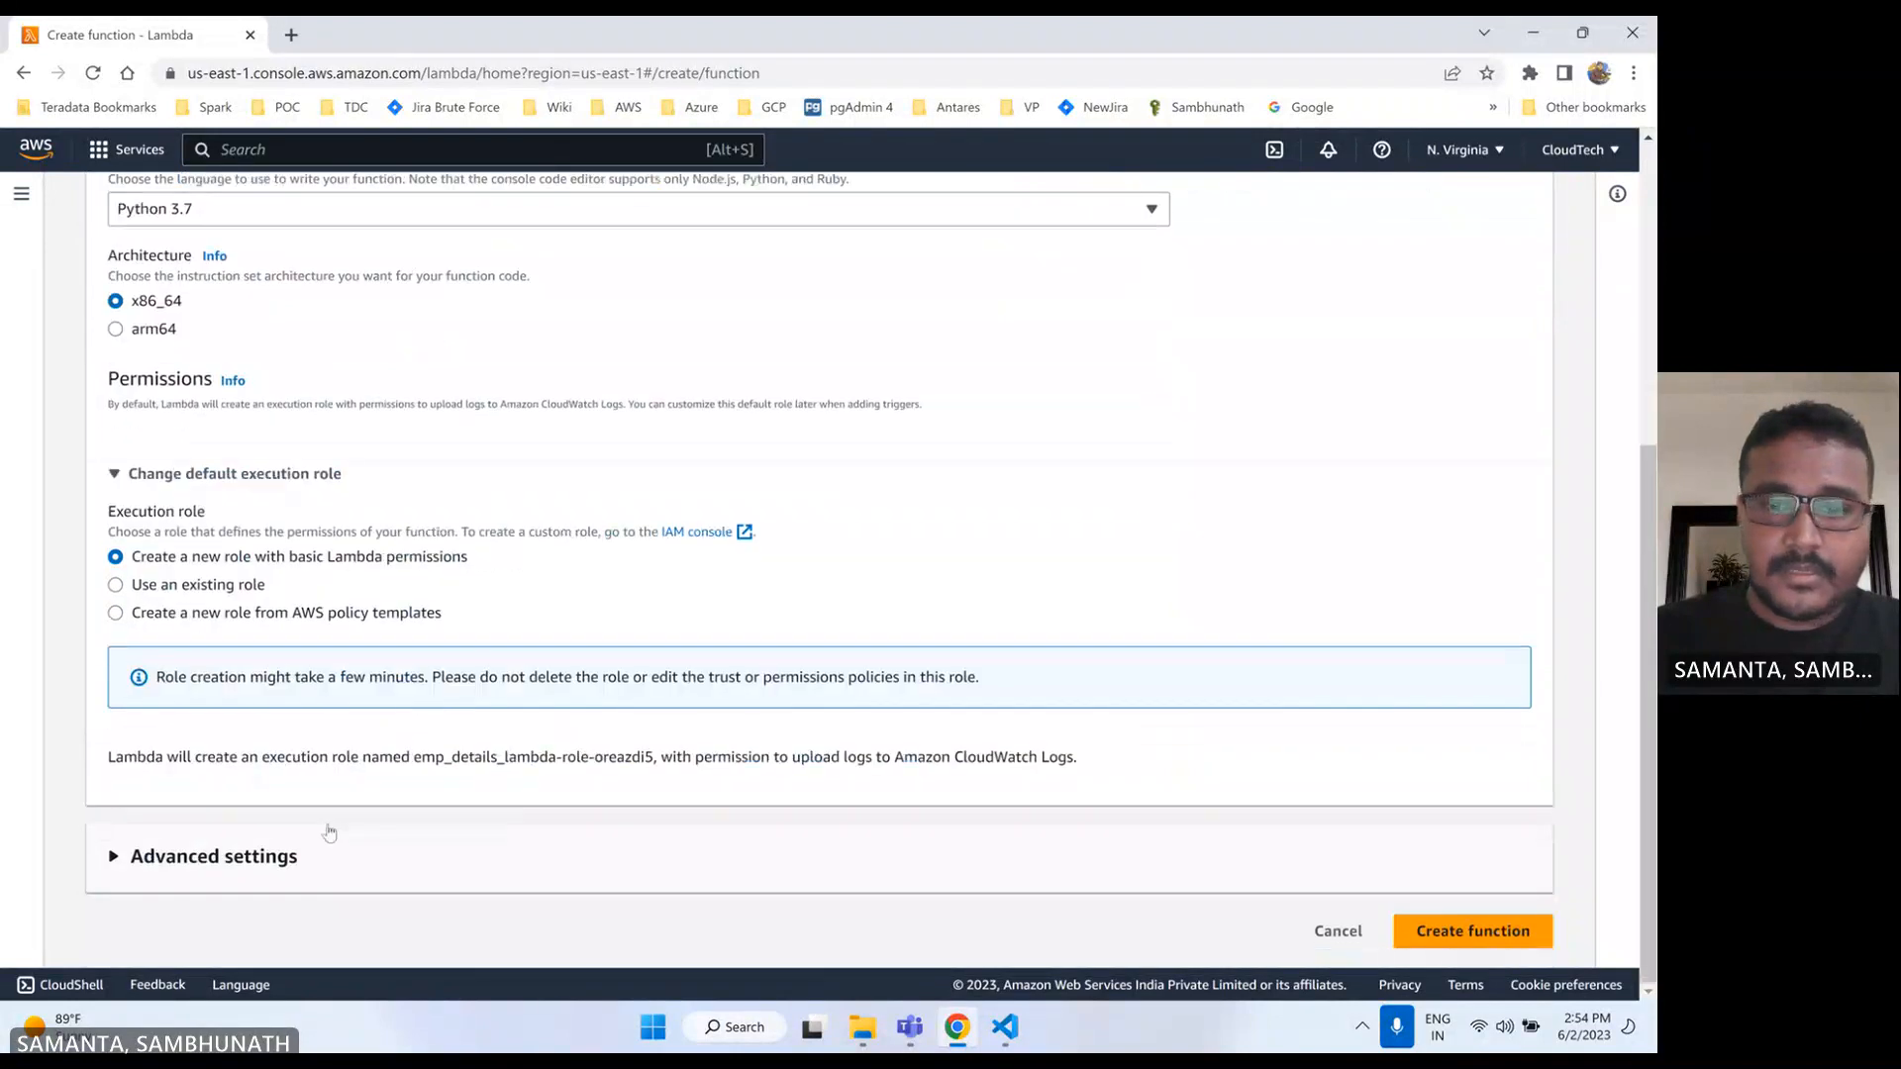
{"action": "left_click", "coordinate": [1458, 946]}
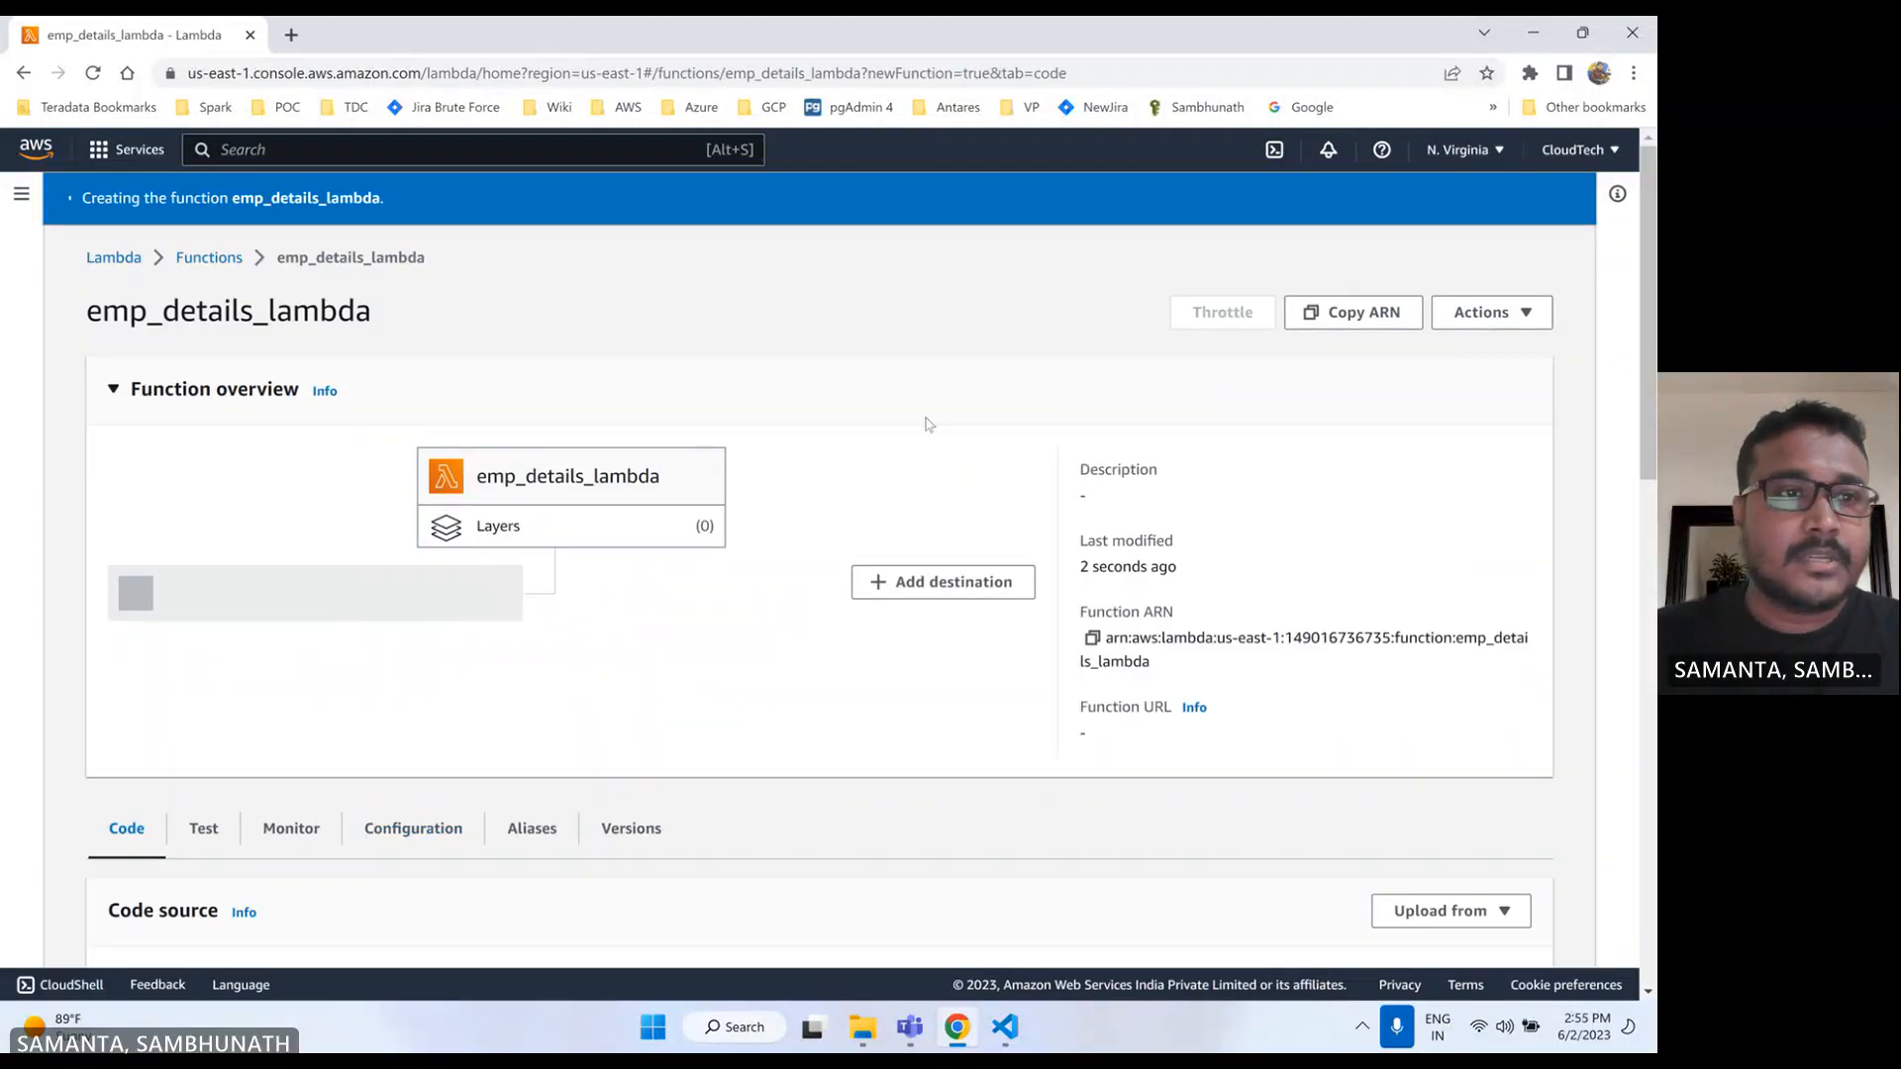
- Open the function's execution role, emp_details_lambda-role-oreazdi5, among the roles in IAM
{"action": "left_click", "coordinate": [38, 153]}
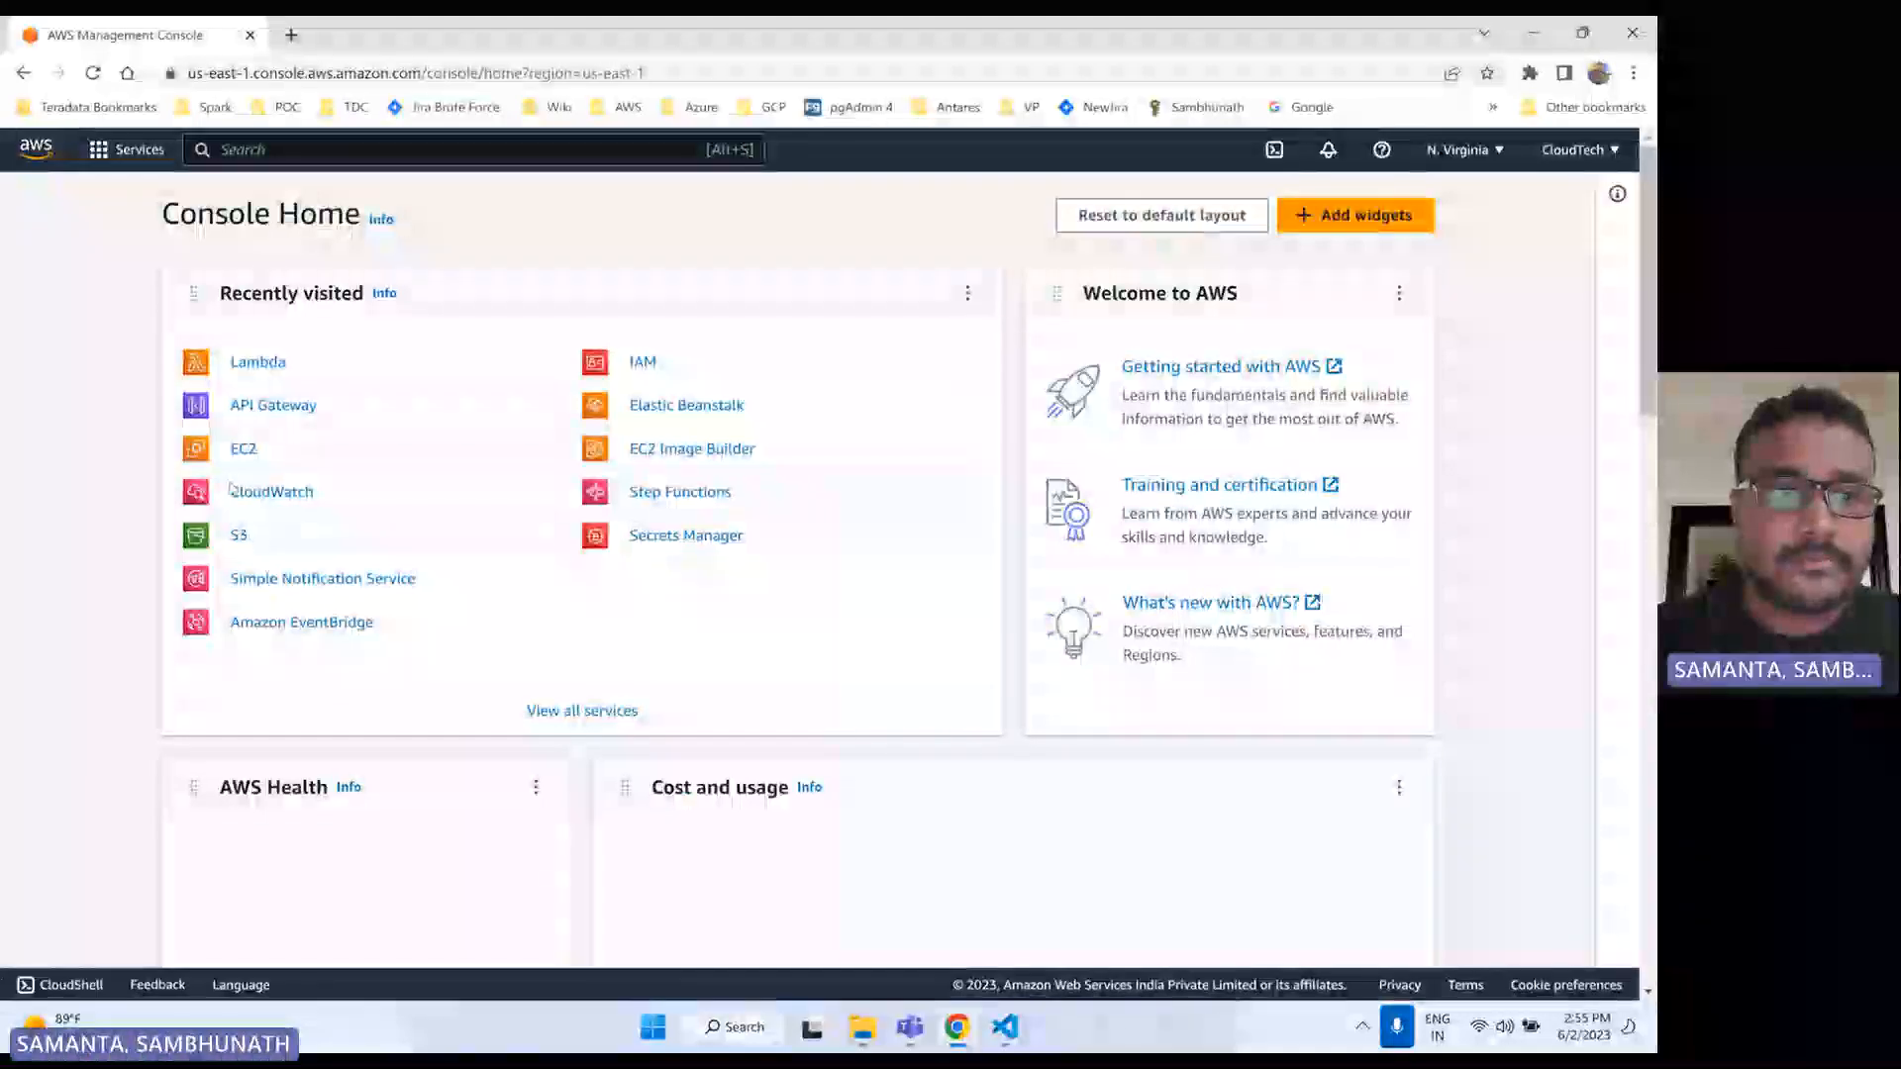
{"action": "left_click", "coordinate": [642, 362]}
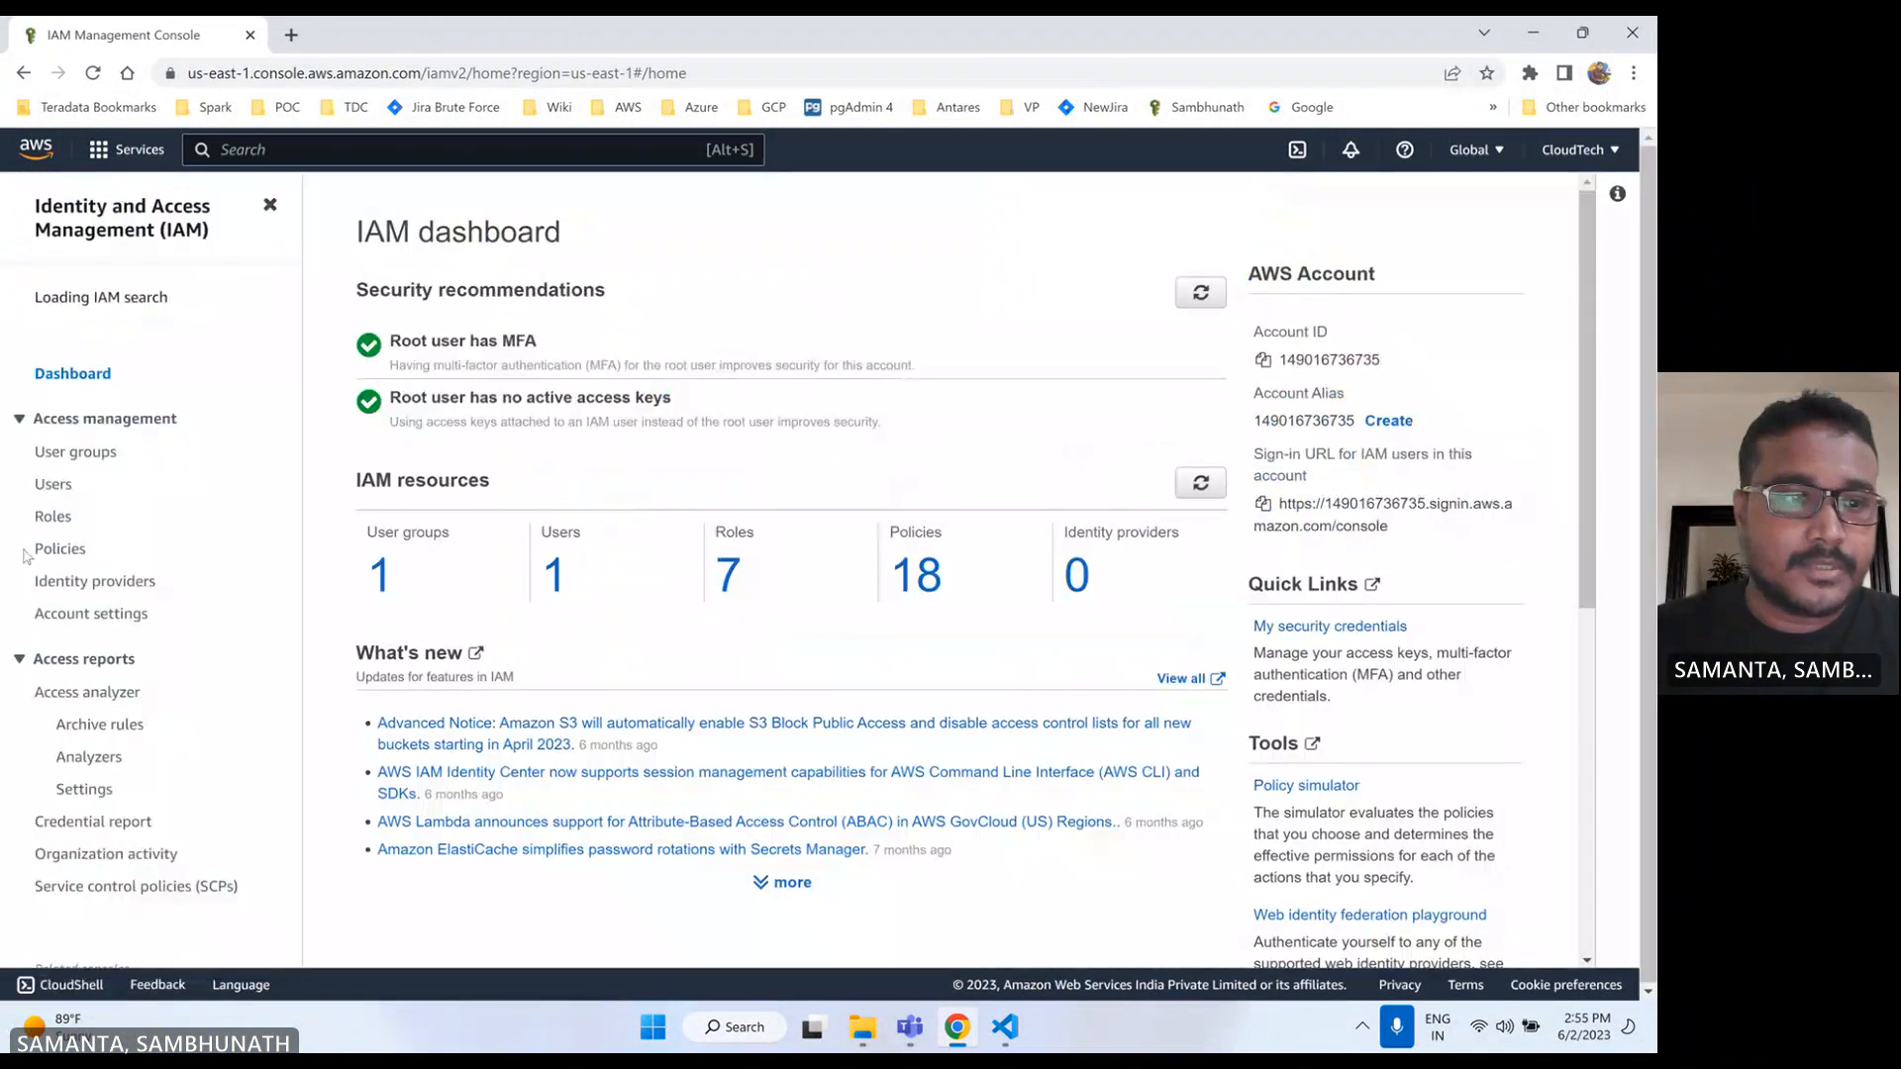
{"action": "left_click", "coordinate": [51, 518]}
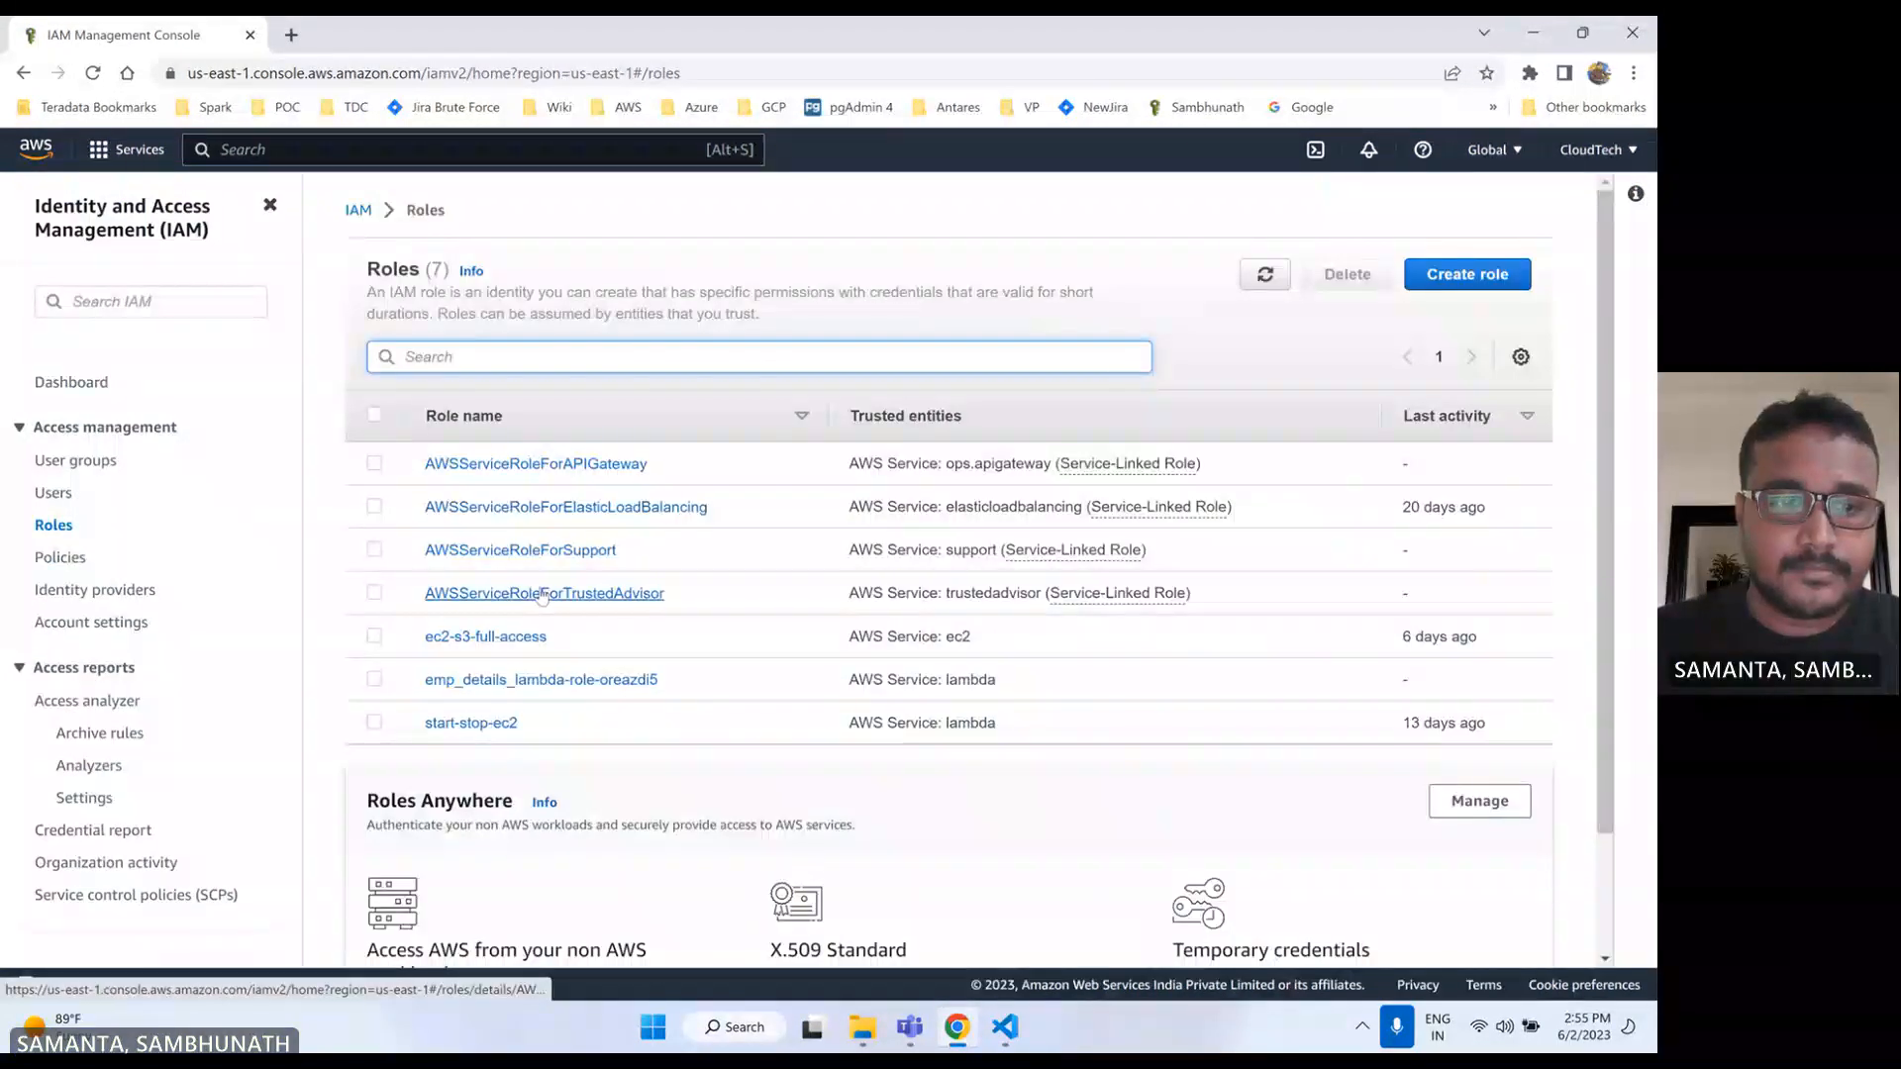
{"action": "left_click", "coordinate": [500, 683]}
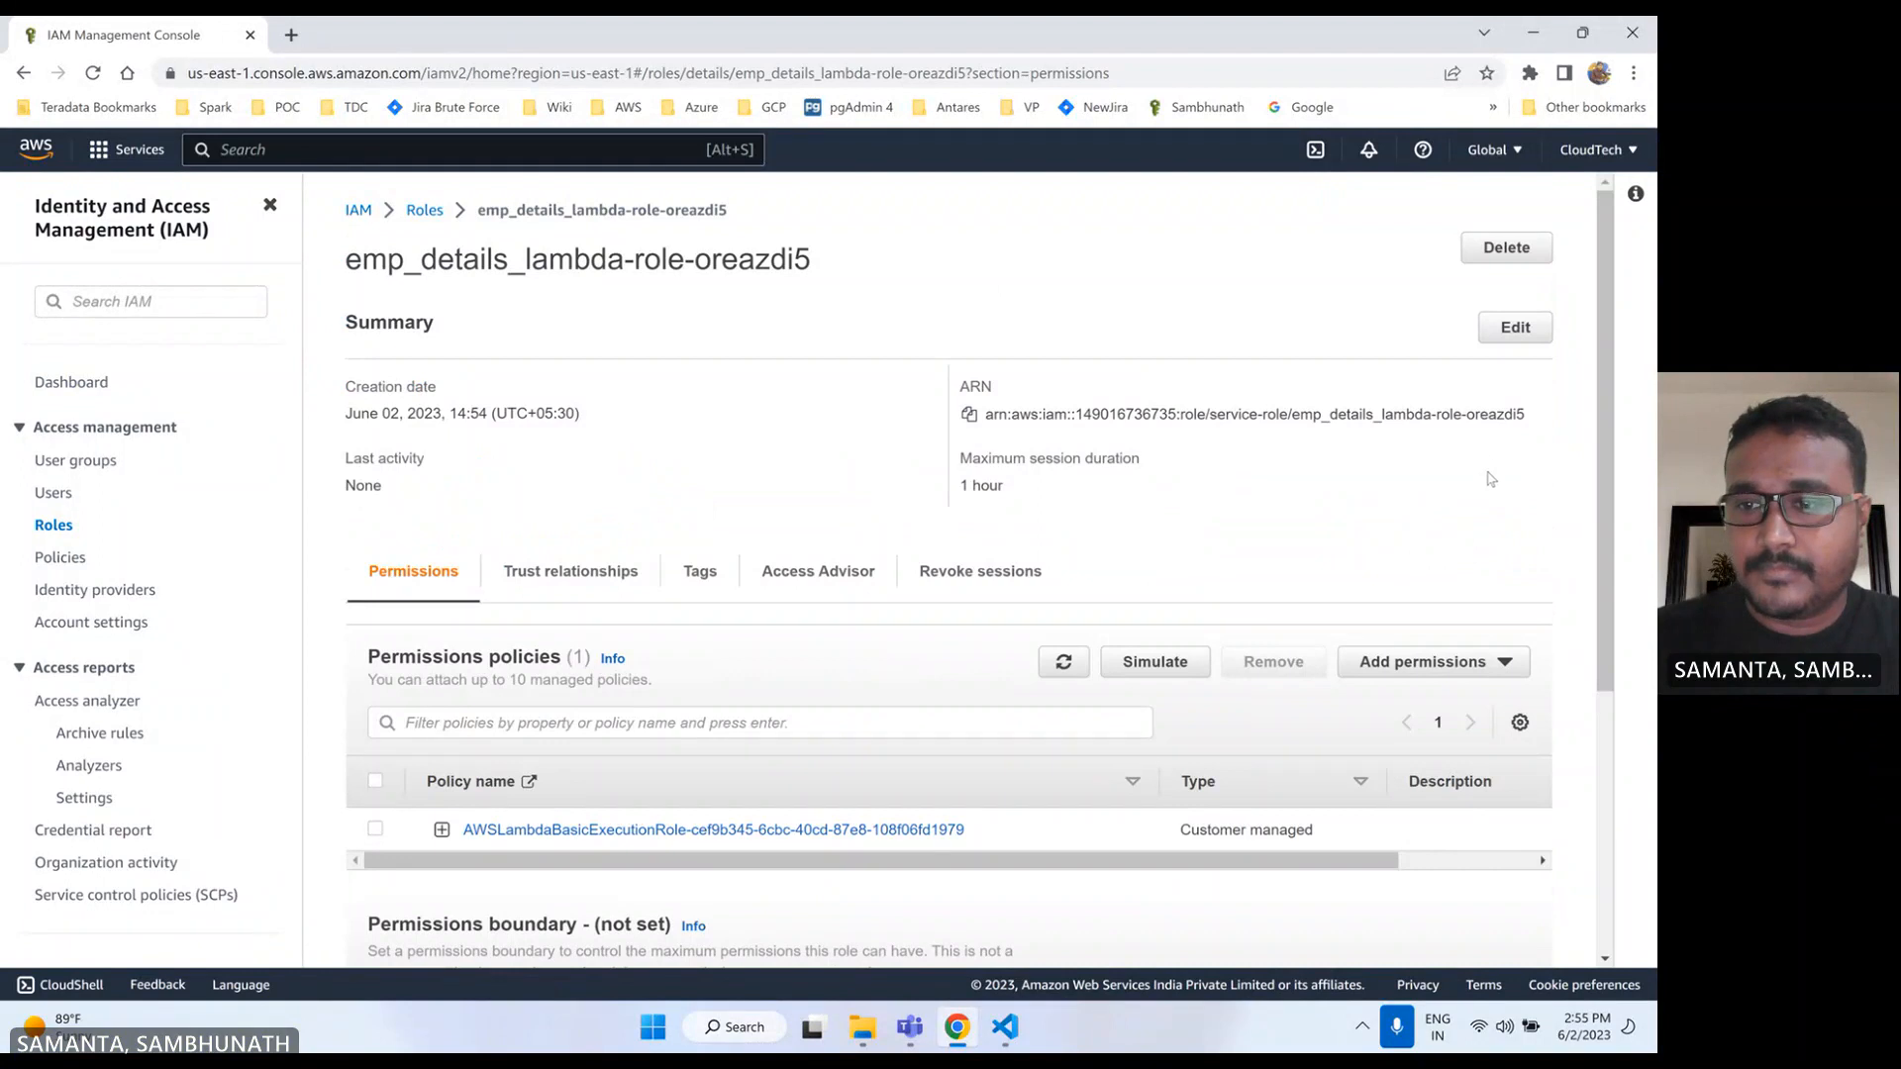
- Find the AmazonS3FullAccess policy with the filter "s3" and attach it to the function's execution role
{"action": "left_click", "coordinate": [1430, 661]}
{"action": "left_click", "coordinate": [1422, 698]}
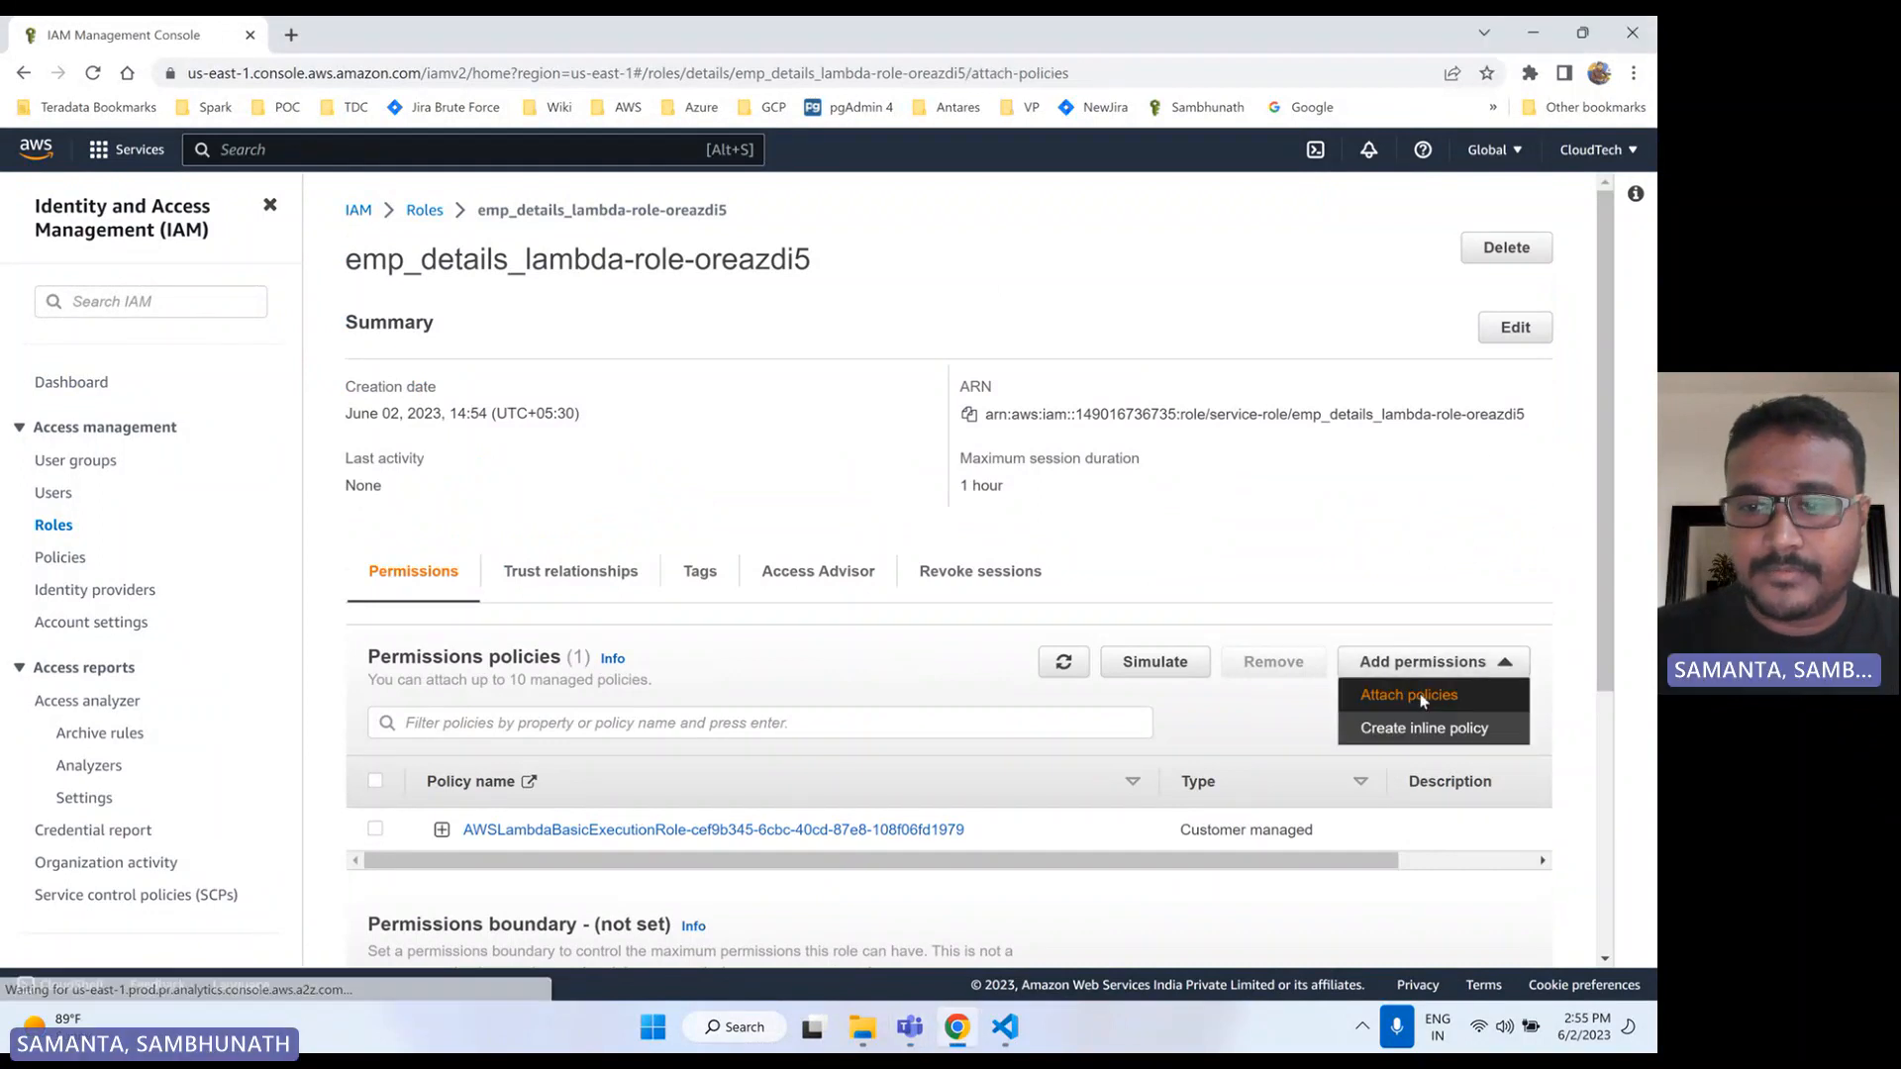
{"action": "left_click", "coordinate": [313, 466]}
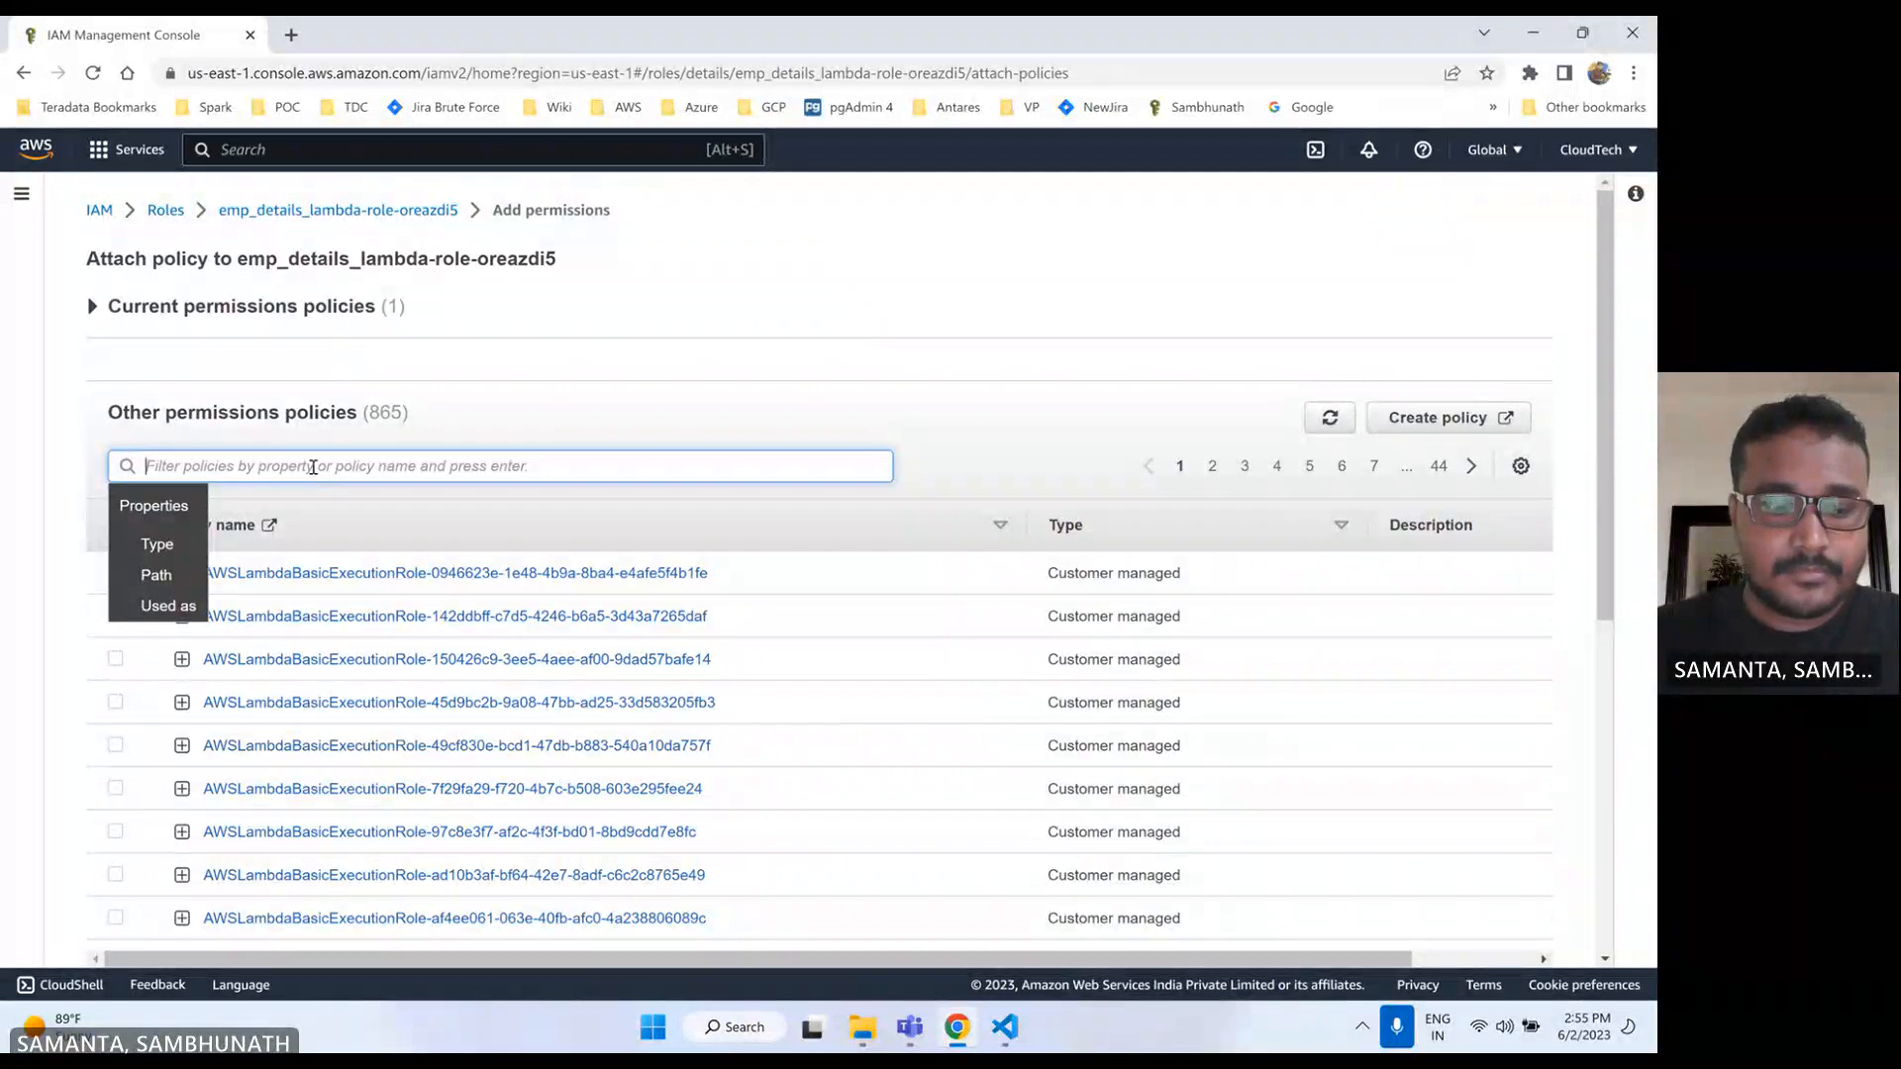
{"action": "type", "text": "s3"}
{"action": "key", "text": "Return"}
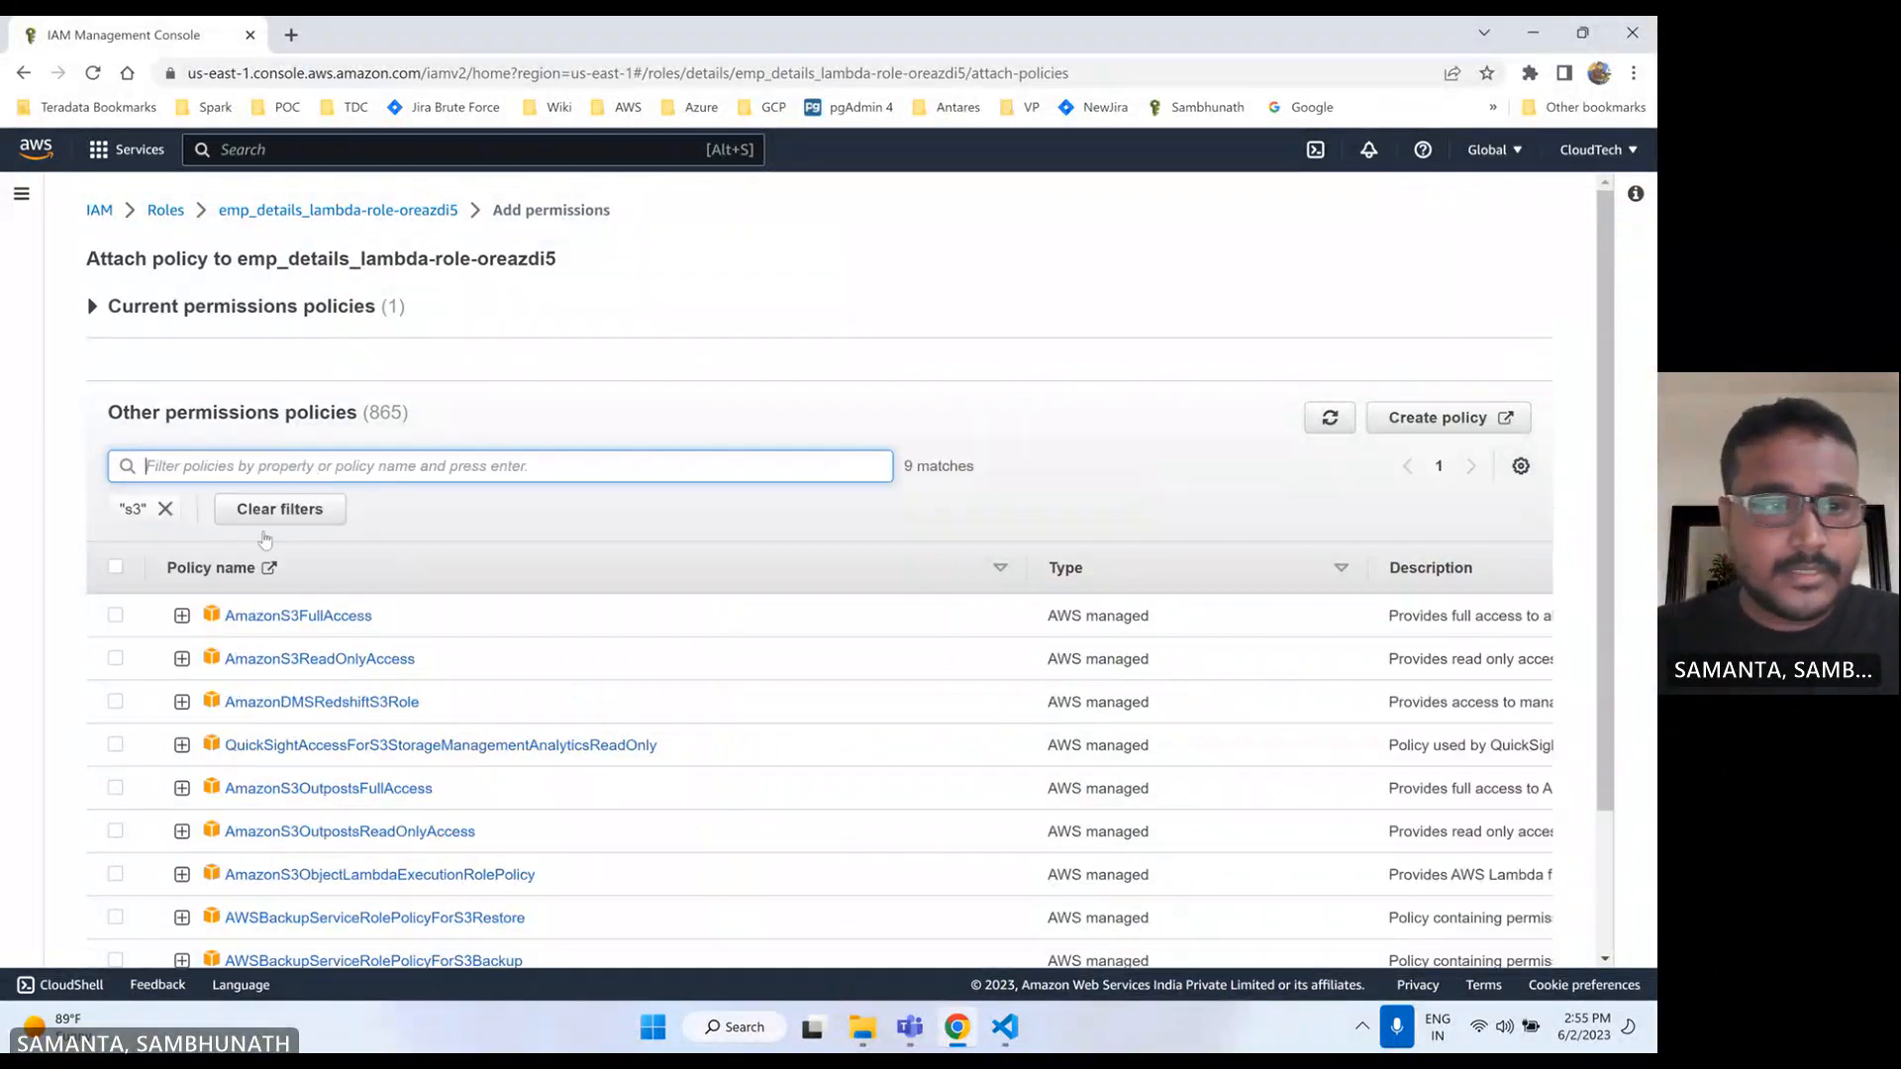
{"action": "left_click", "coordinate": [115, 615]}
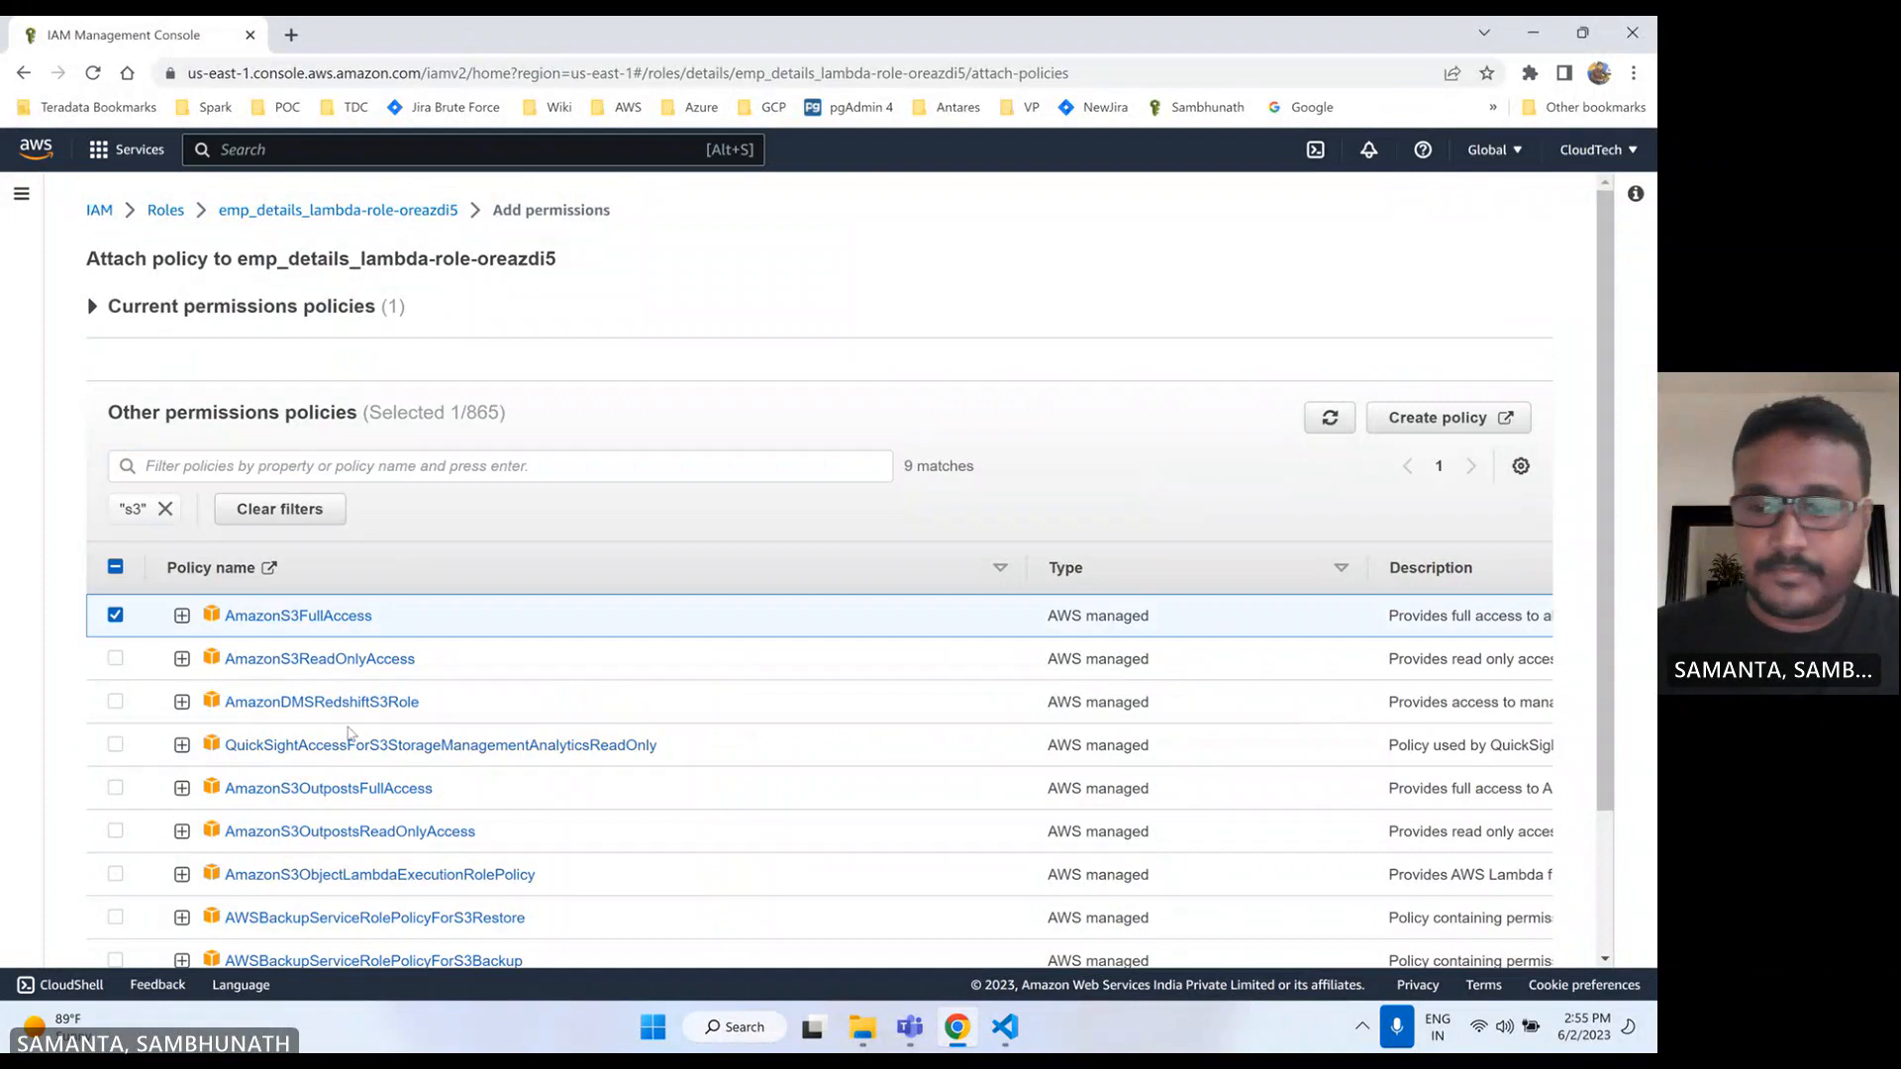
{"action": "scroll", "coordinate": [1462, 901], "scroll_direction": "down", "scroll_amount": 2}
{"action": "left_click", "coordinate": [1481, 912]}
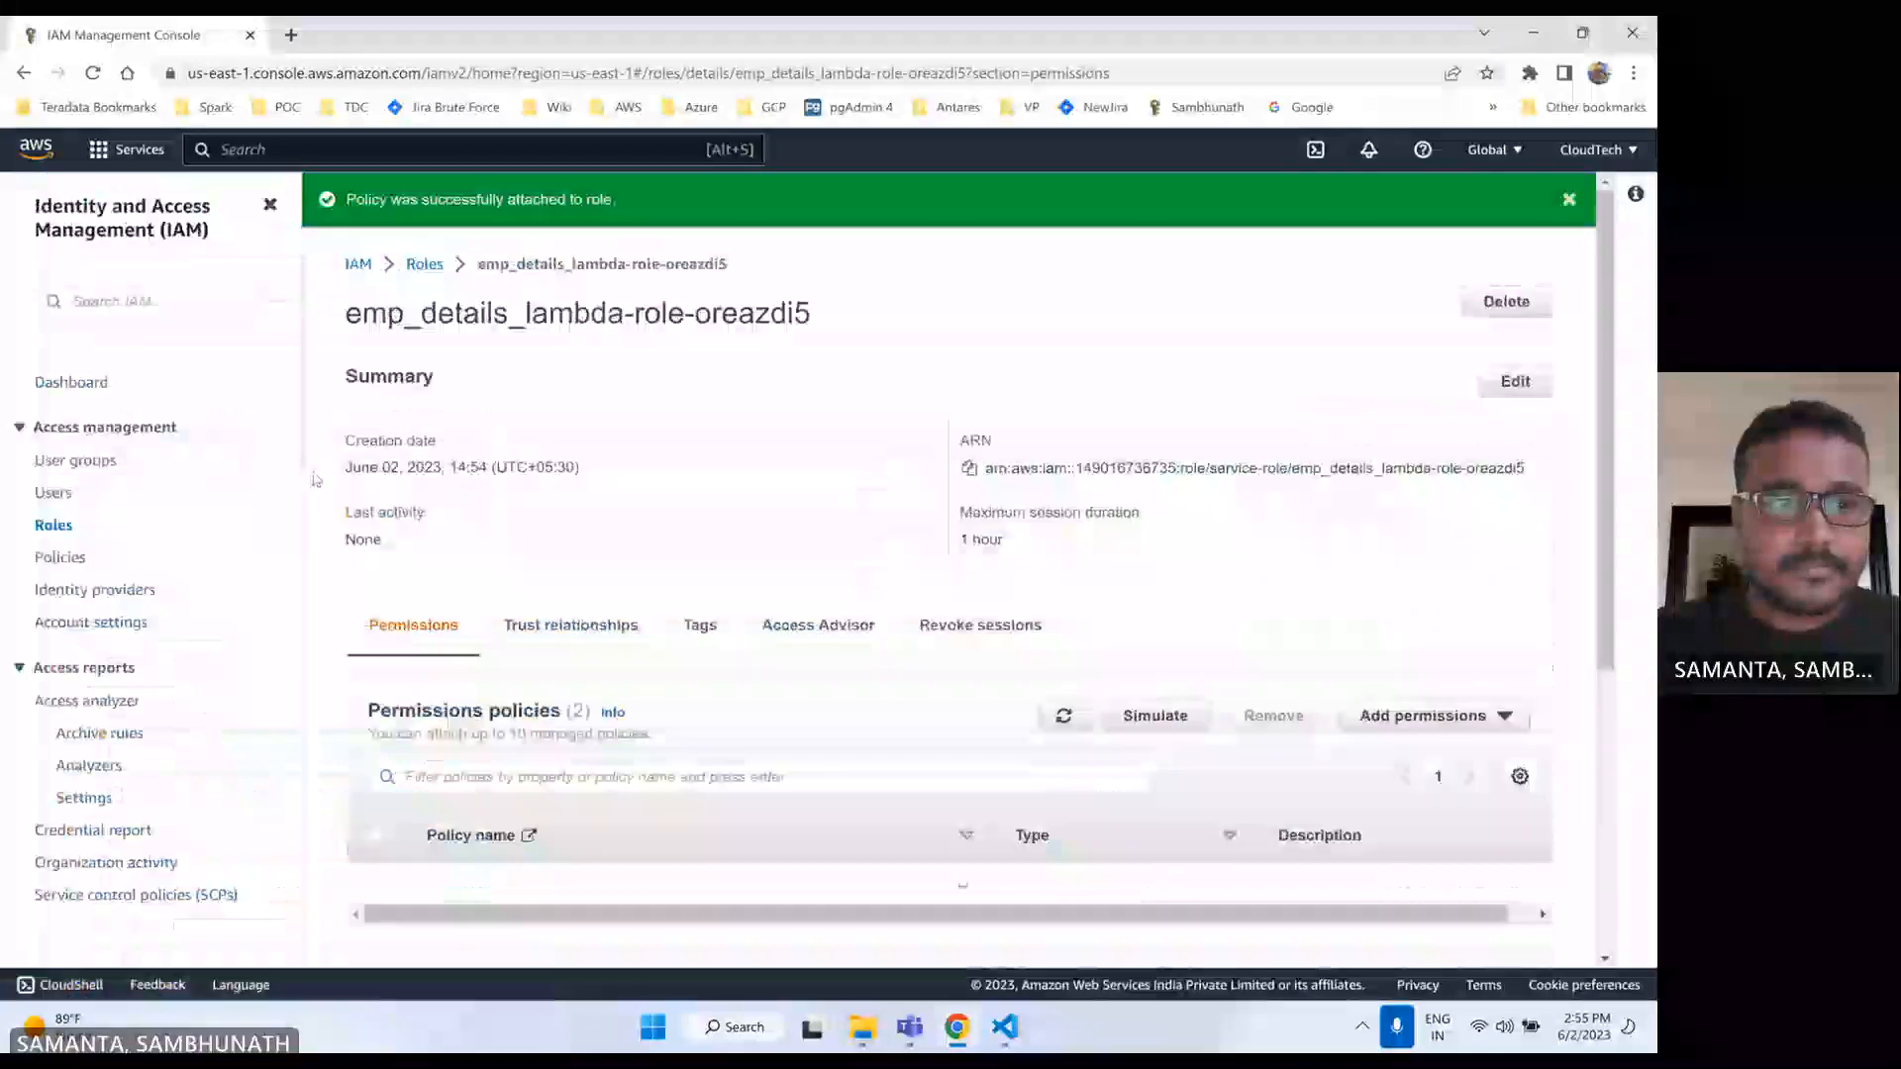
- Find the AmazonAPIGatewayInvokeFullAccess policy with the filter "api" and attach it to the same role
{"action": "left_click", "coordinate": [1414, 717]}
{"action": "left_click", "coordinate": [1410, 749]}
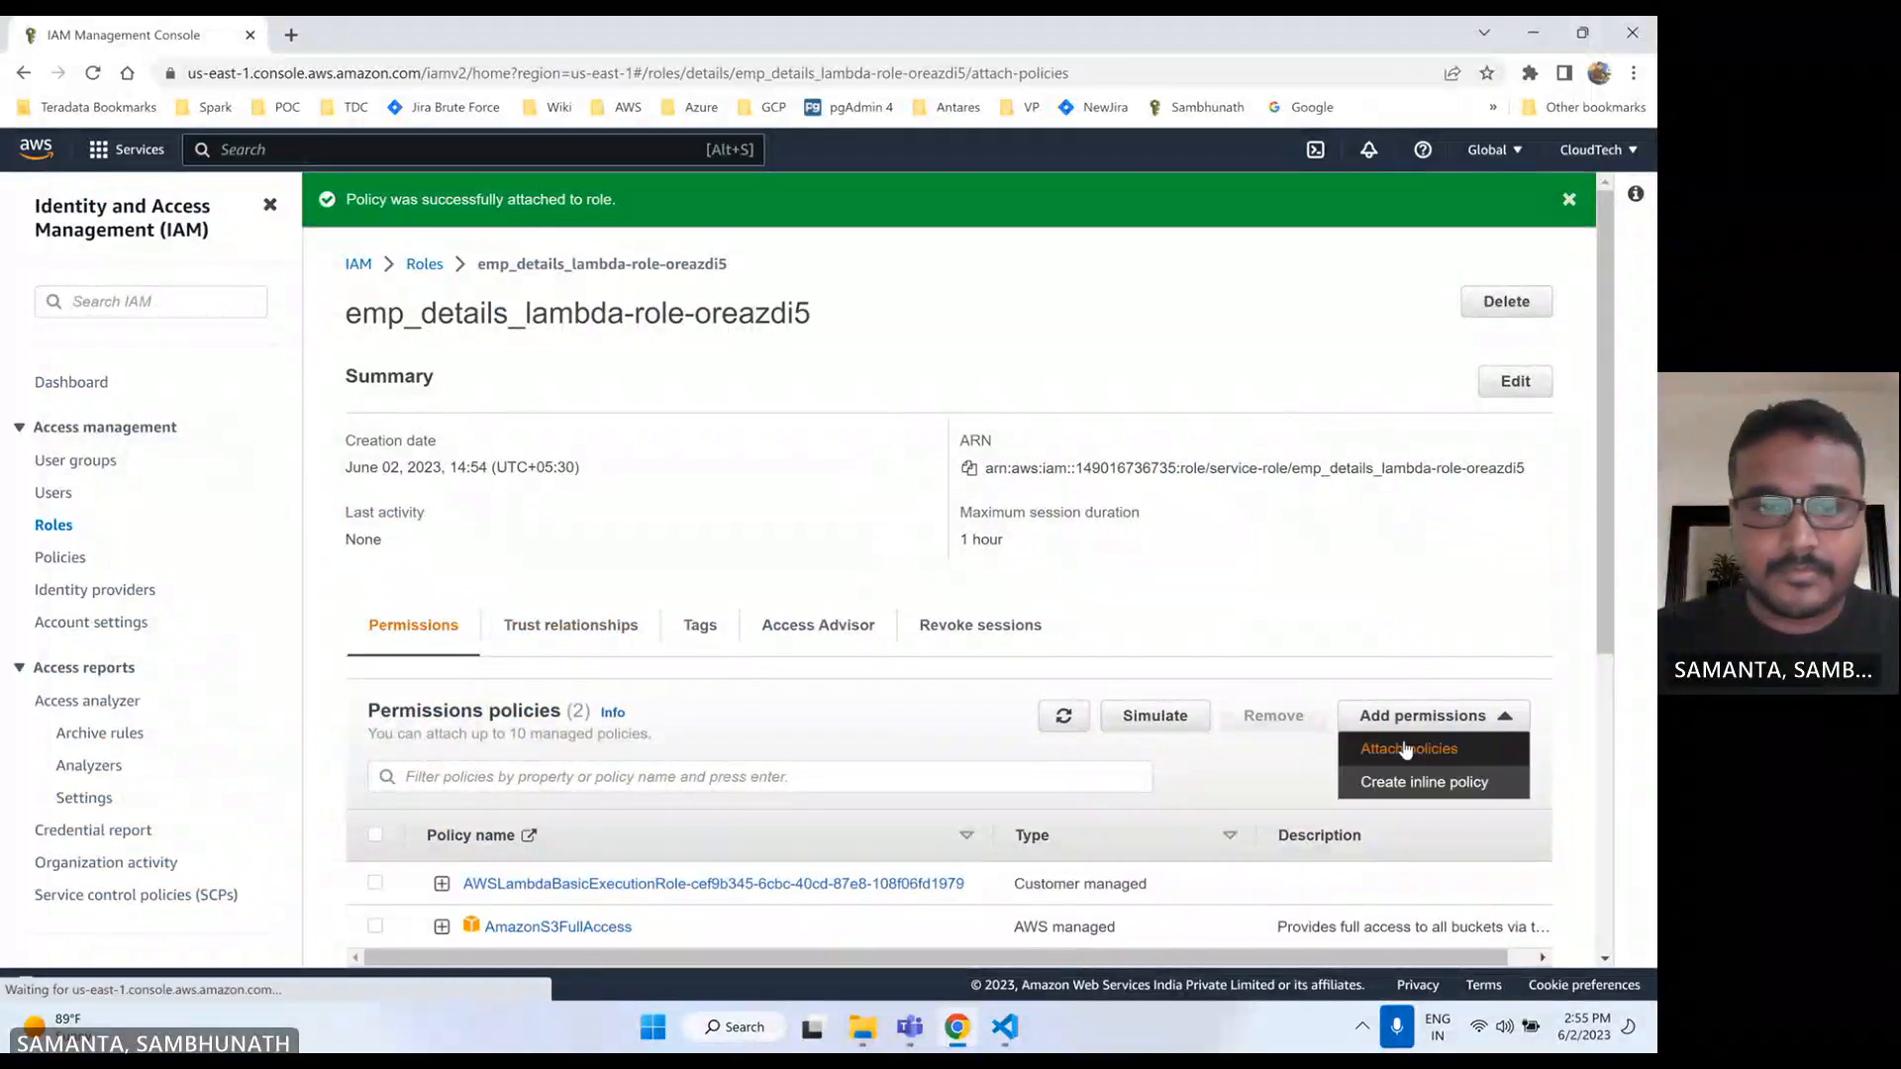
{"action": "left_click", "coordinate": [308, 468]}
{"action": "type", "text": "api"}
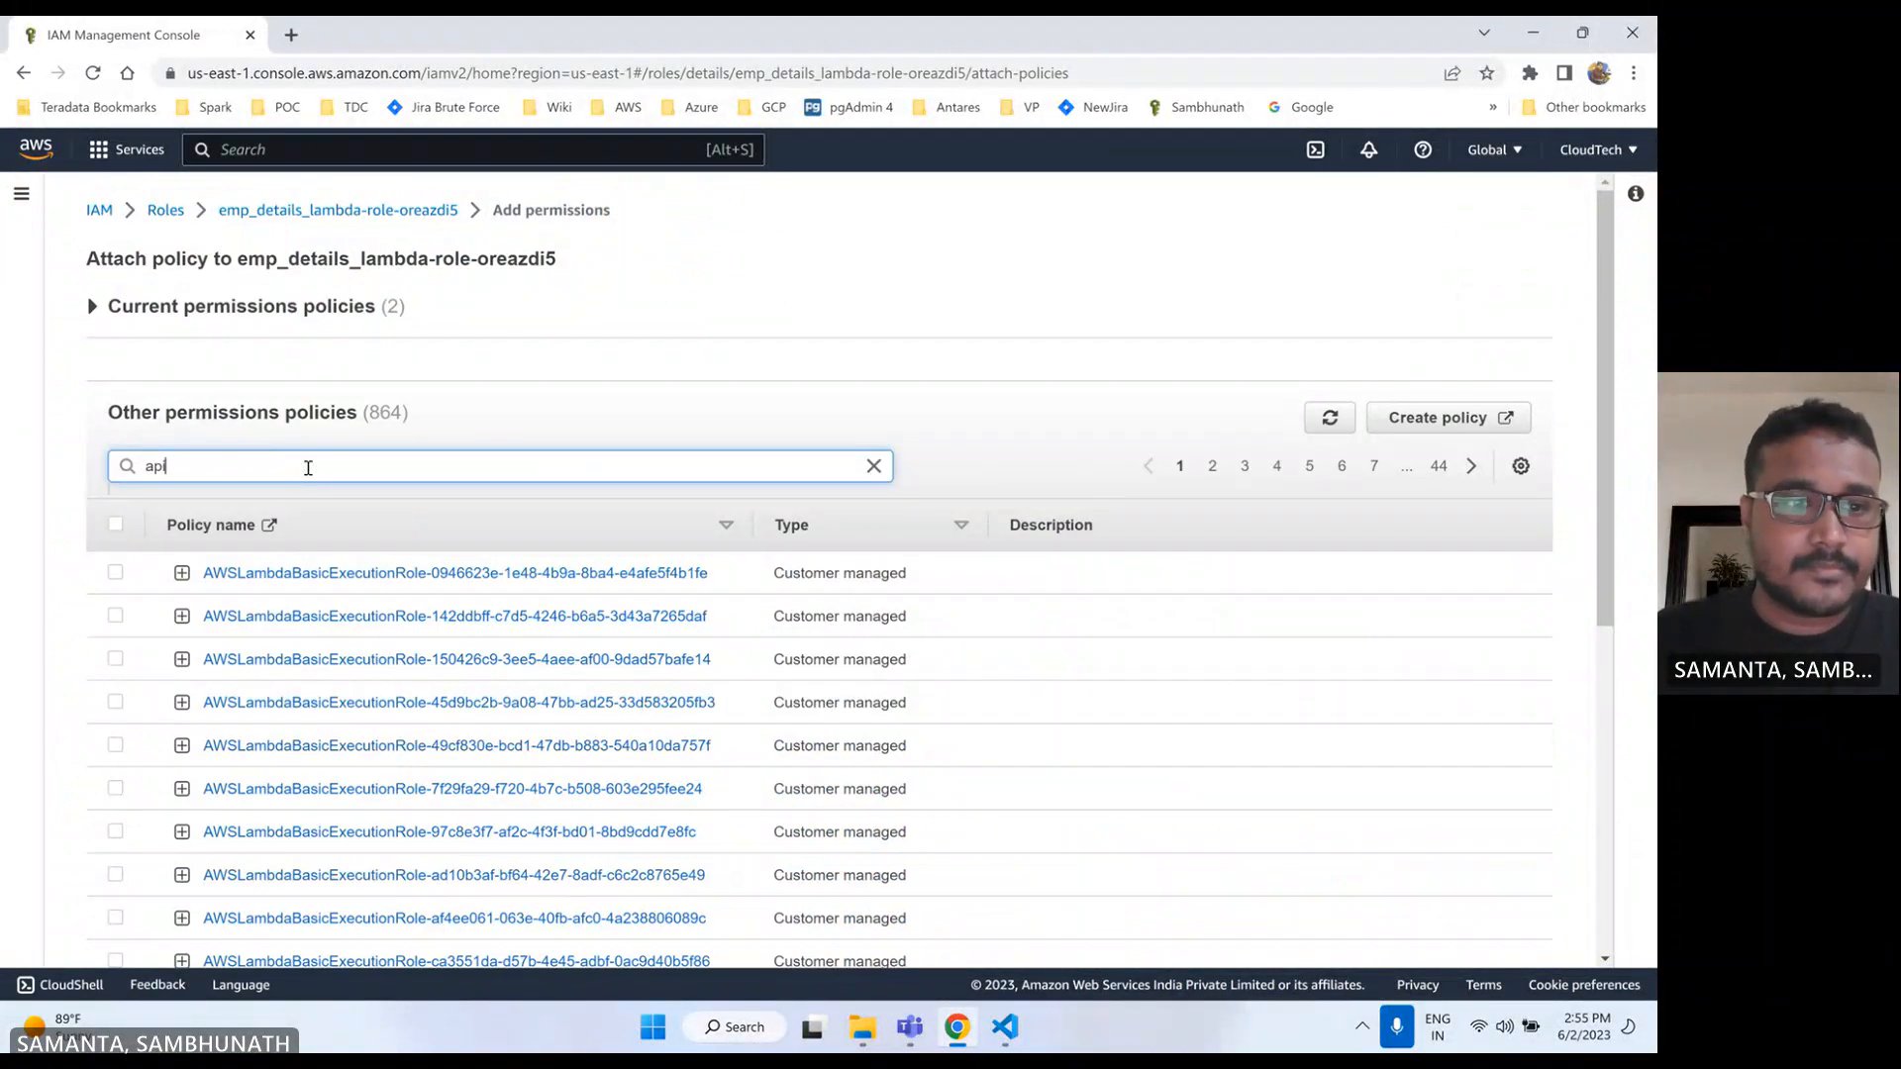
{"action": "key", "text": "Return"}
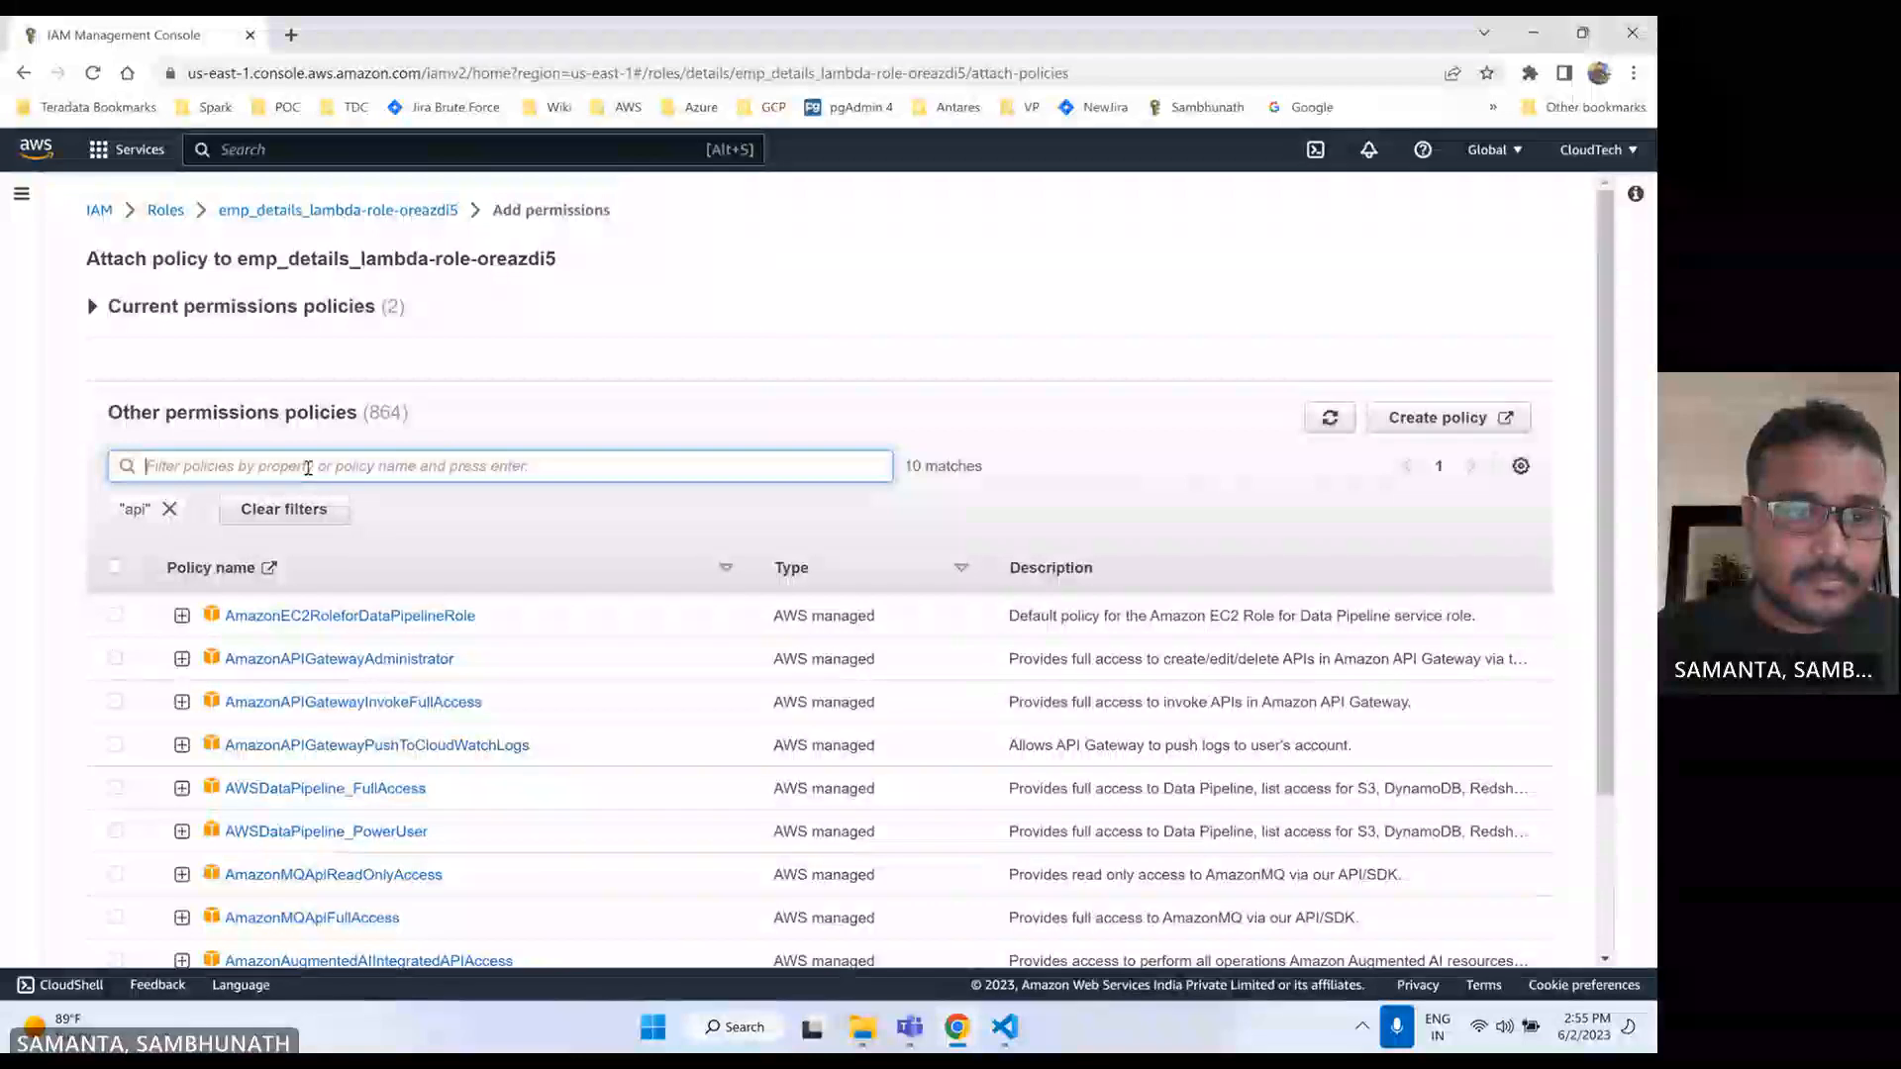
{"action": "left_click", "coordinate": [115, 701]}
{"action": "scroll", "coordinate": [1552, 851], "scroll_direction": "down", "scroll_amount": 3}
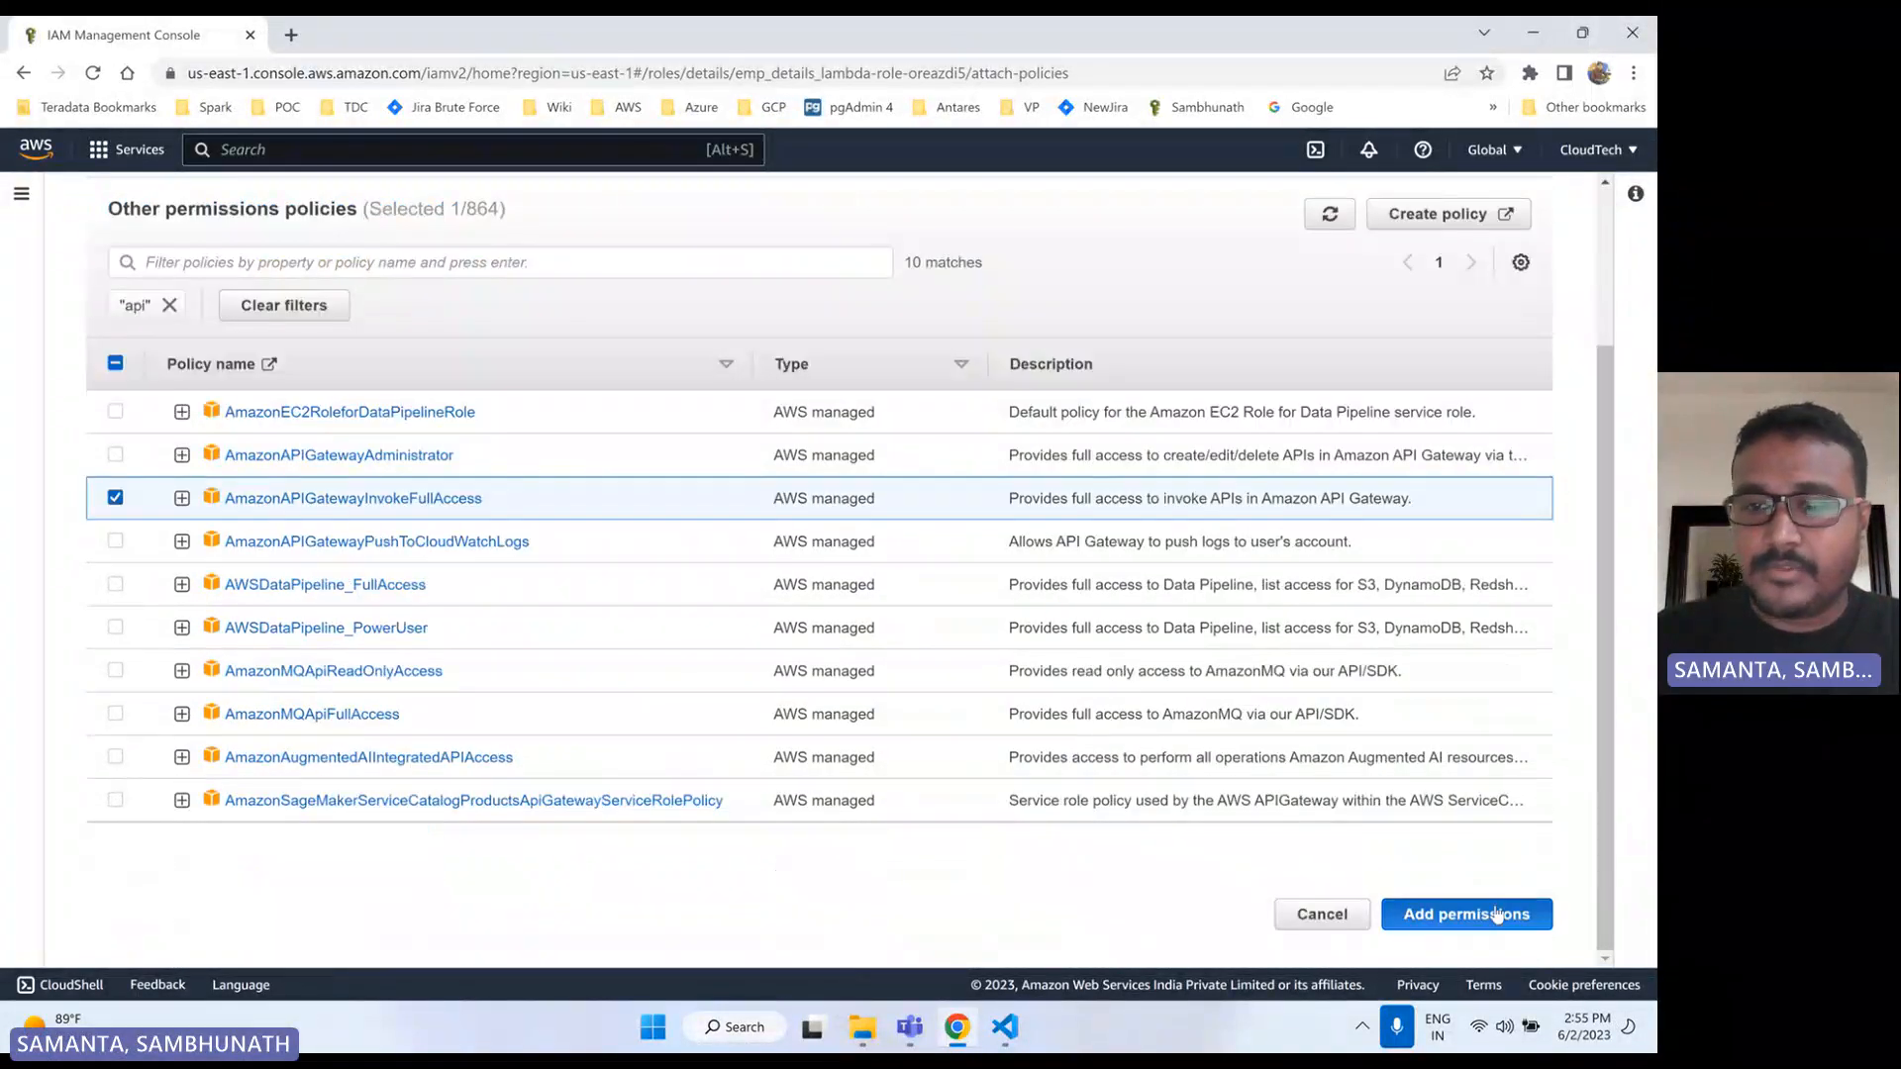
{"action": "left_click", "coordinate": [1494, 912]}
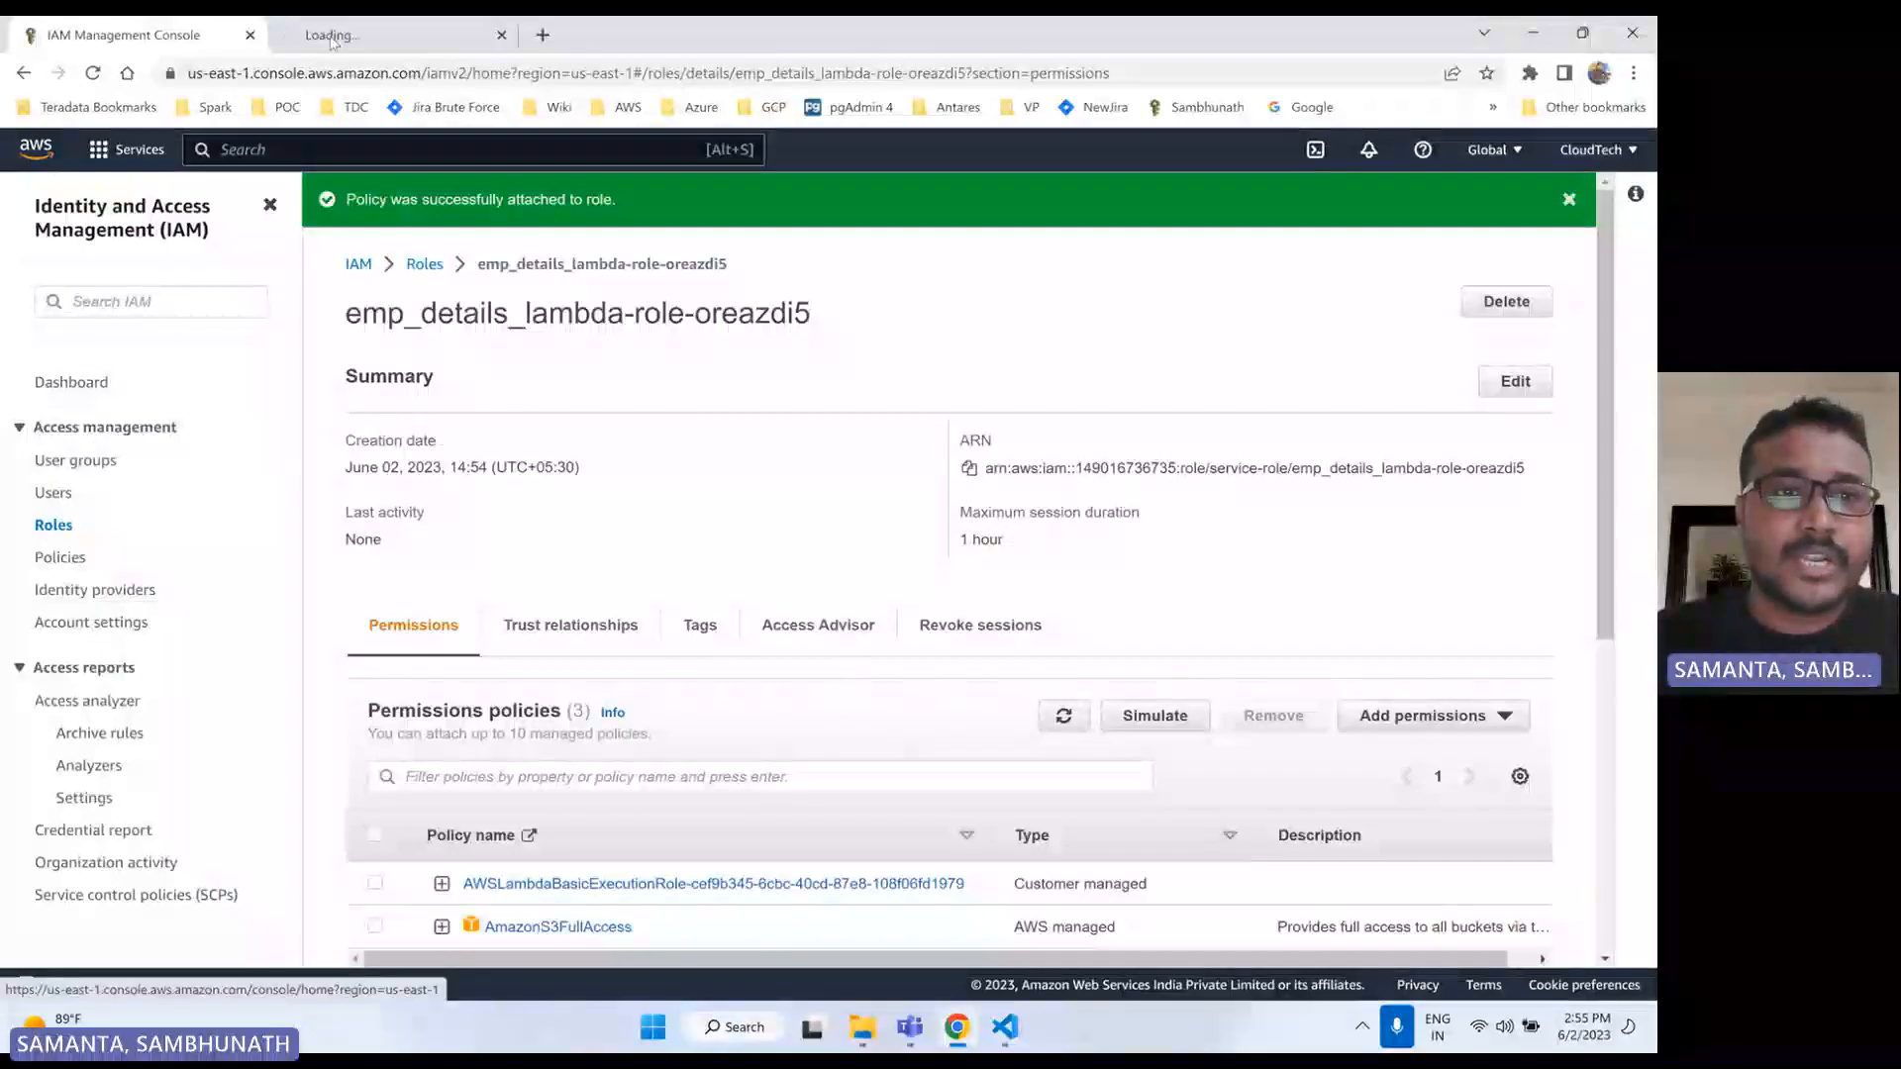
- Open the emp_details_lambda function in a separate browser tab from the role page and go to its code source
{"action": "left_click", "coordinate": [50, 147]}
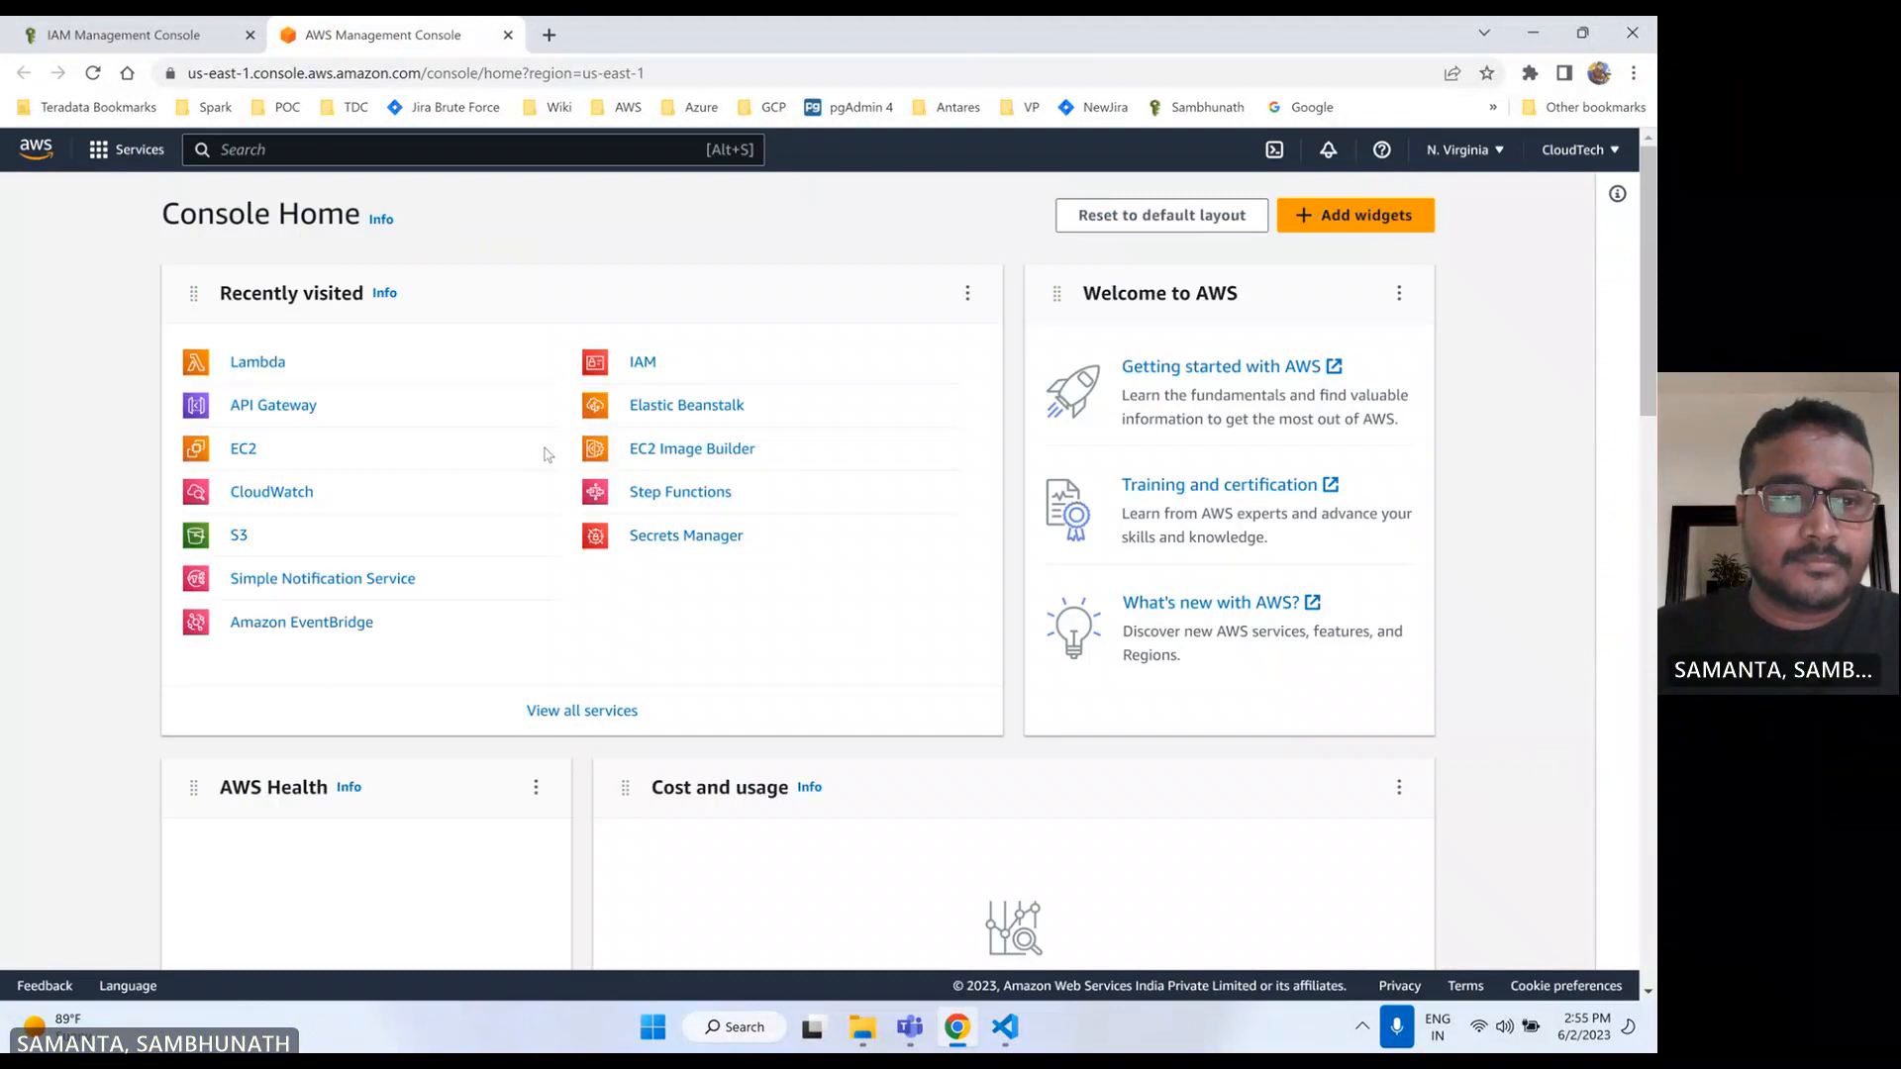
{"action": "left_click", "coordinate": [255, 365]}
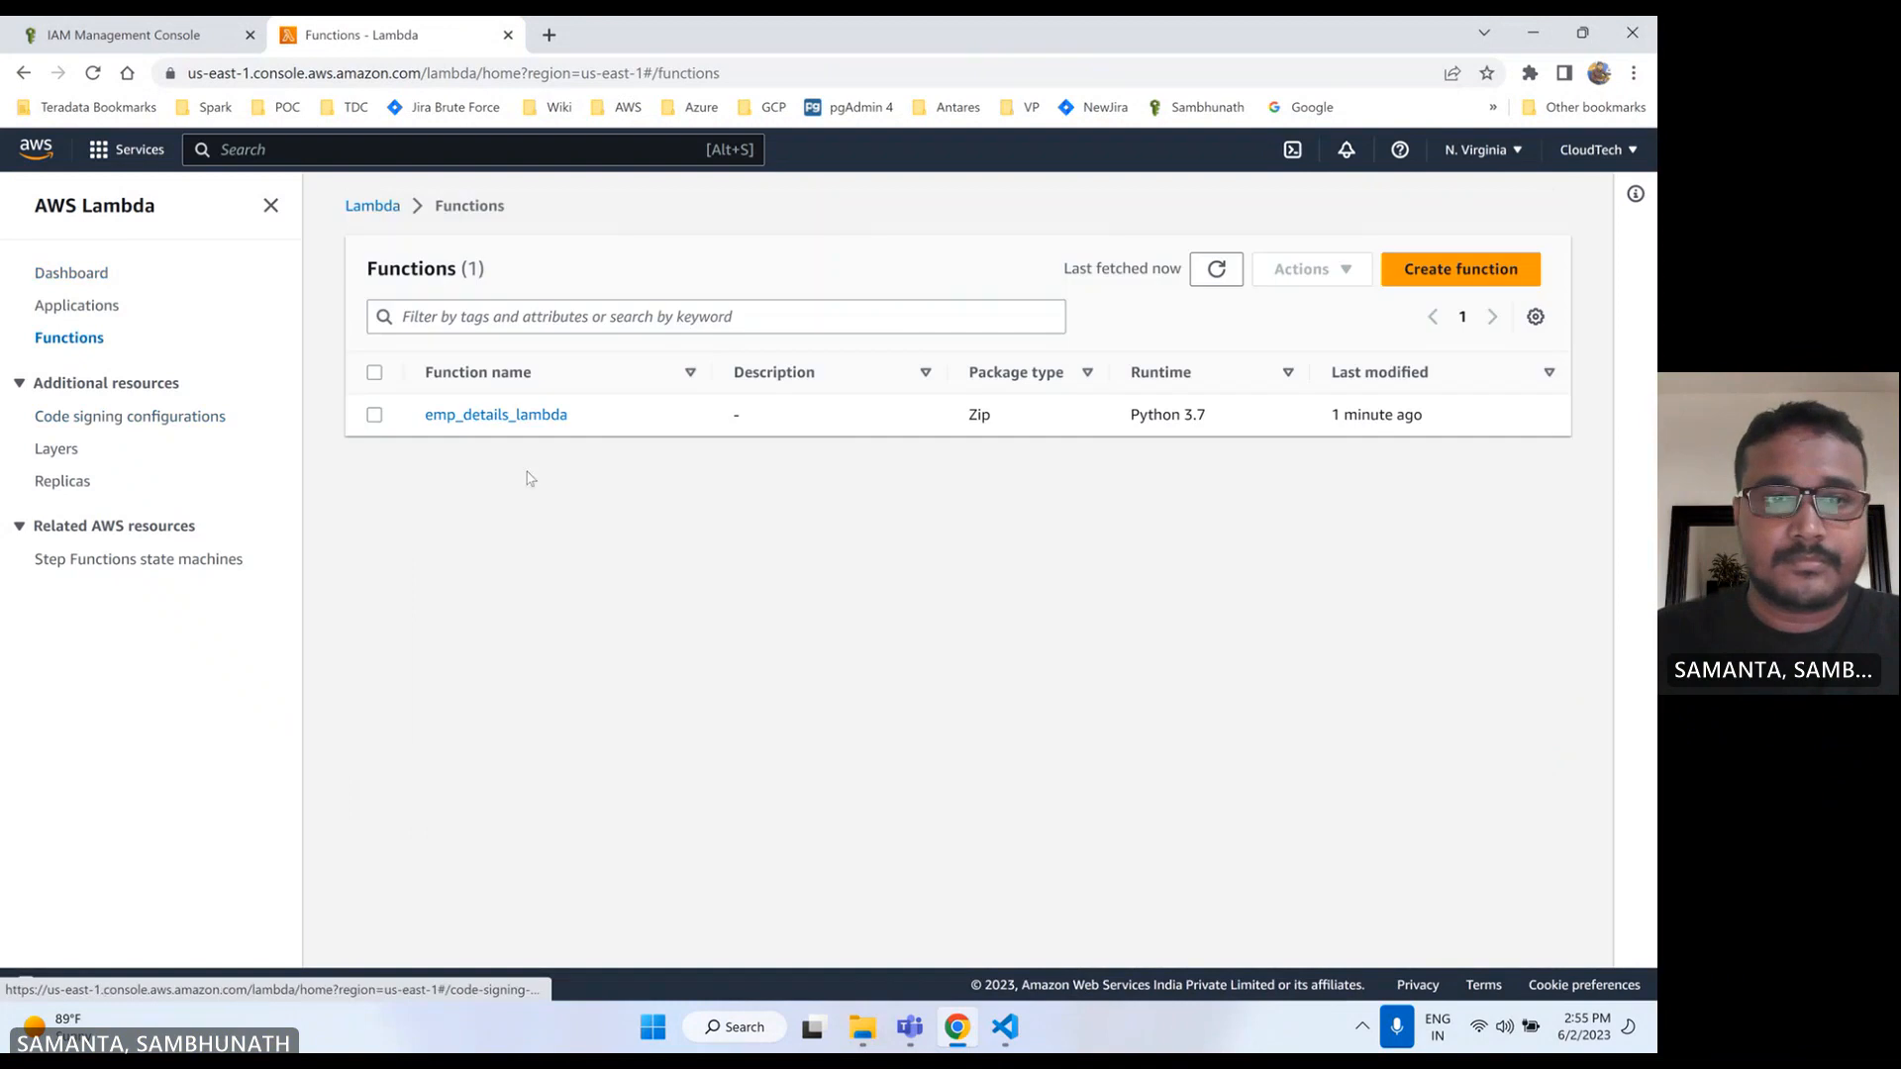
{"action": "left_click", "coordinate": [500, 418]}
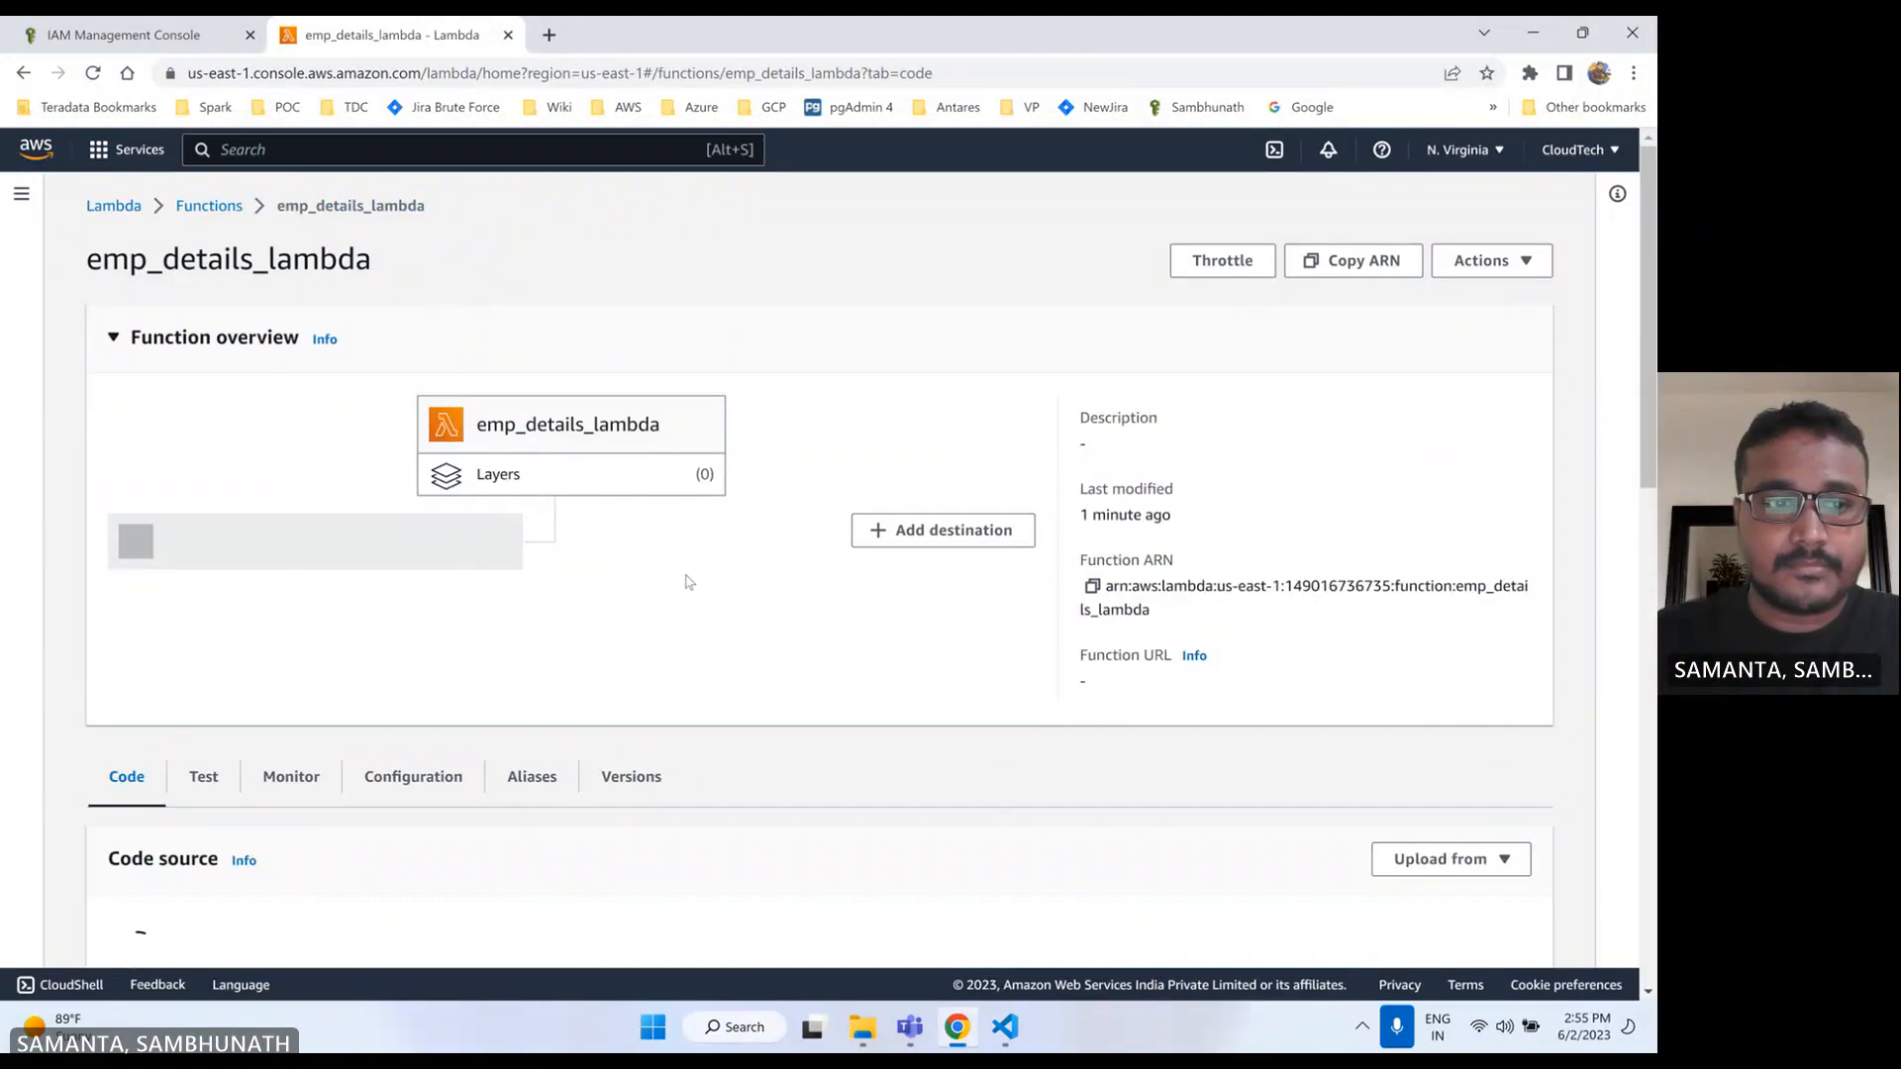
{"action": "scroll", "coordinate": [691, 583], "scroll_direction": "down", "scroll_amount": 6}
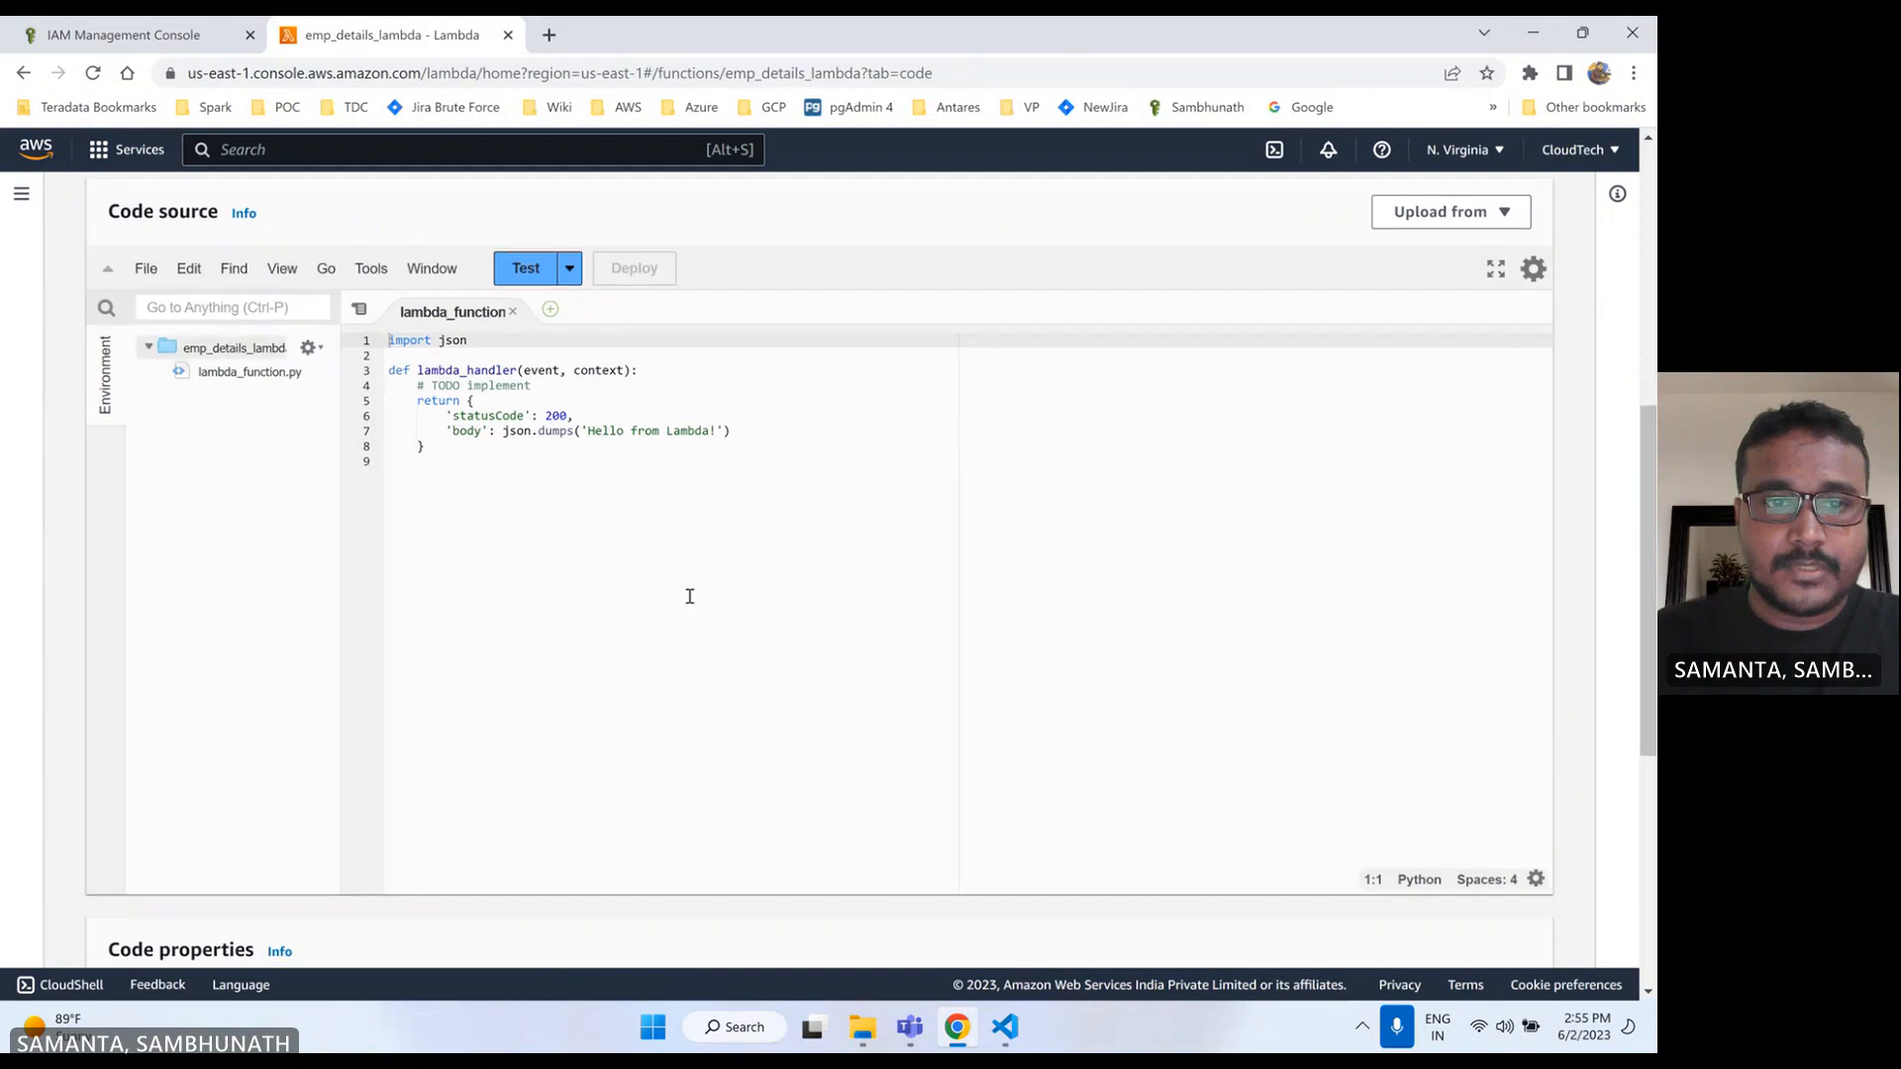
- Switch to Visual Studio Code and examine employees.json, empApp.py, getEmpApp.py, app.py and main.py in the APIGateWayCURDLambda folder
{"action": "left_click", "coordinate": [1005, 1026]}
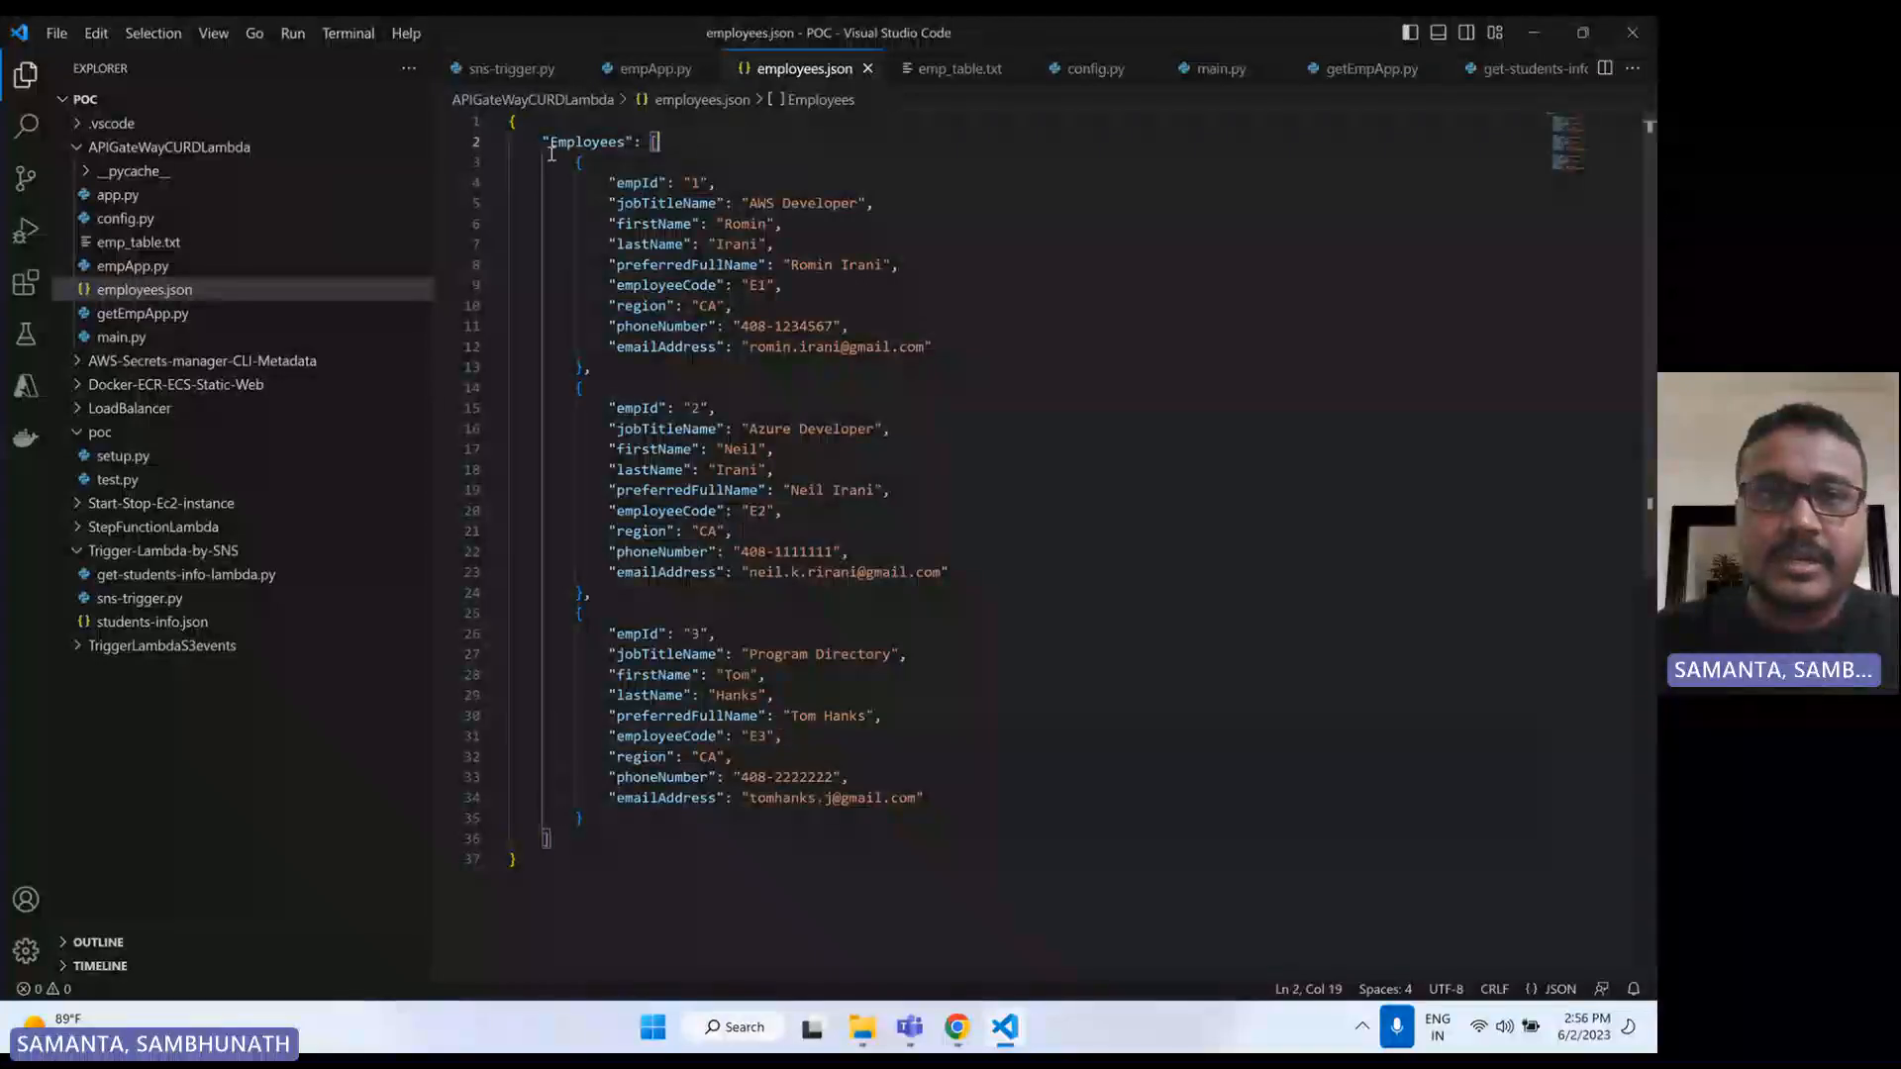
{"action": "left_click", "coordinate": [518, 122]}
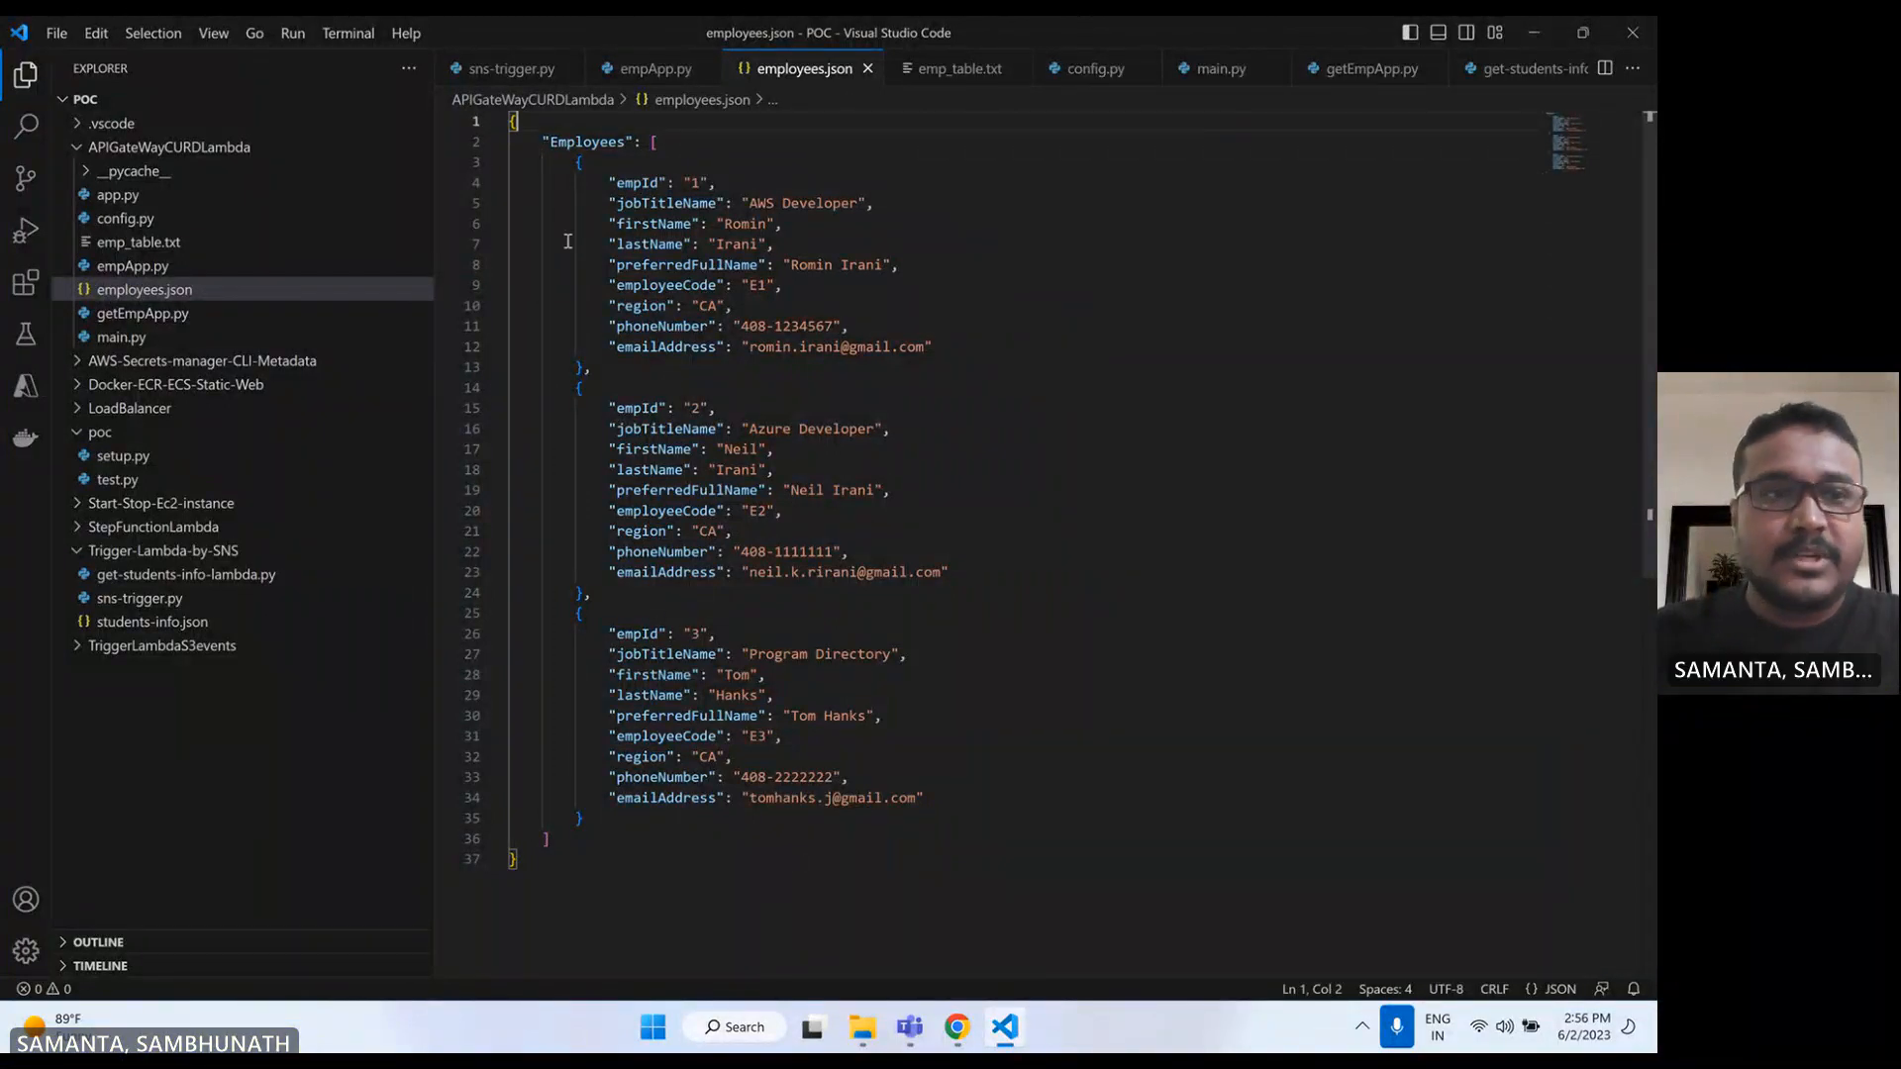
{"action": "left_click", "coordinate": [136, 268]}
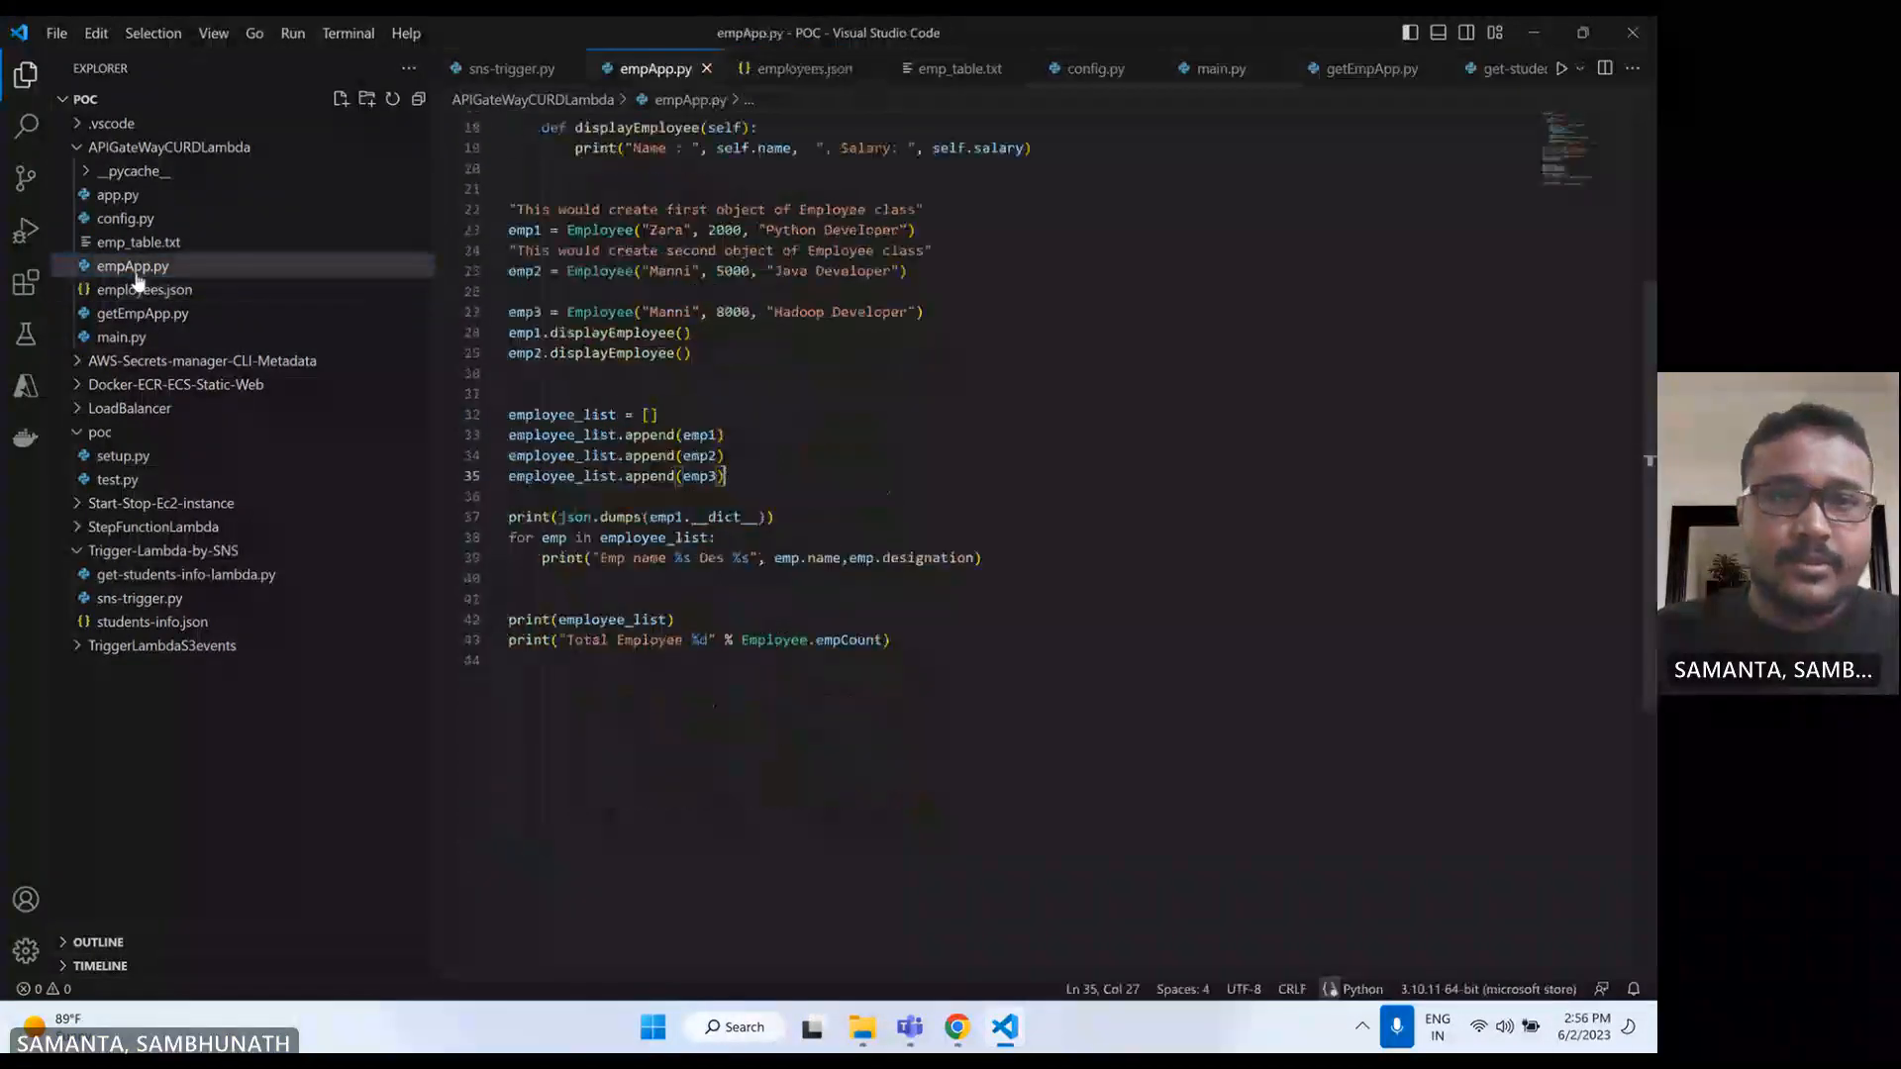
{"action": "left_click", "coordinate": [148, 315]}
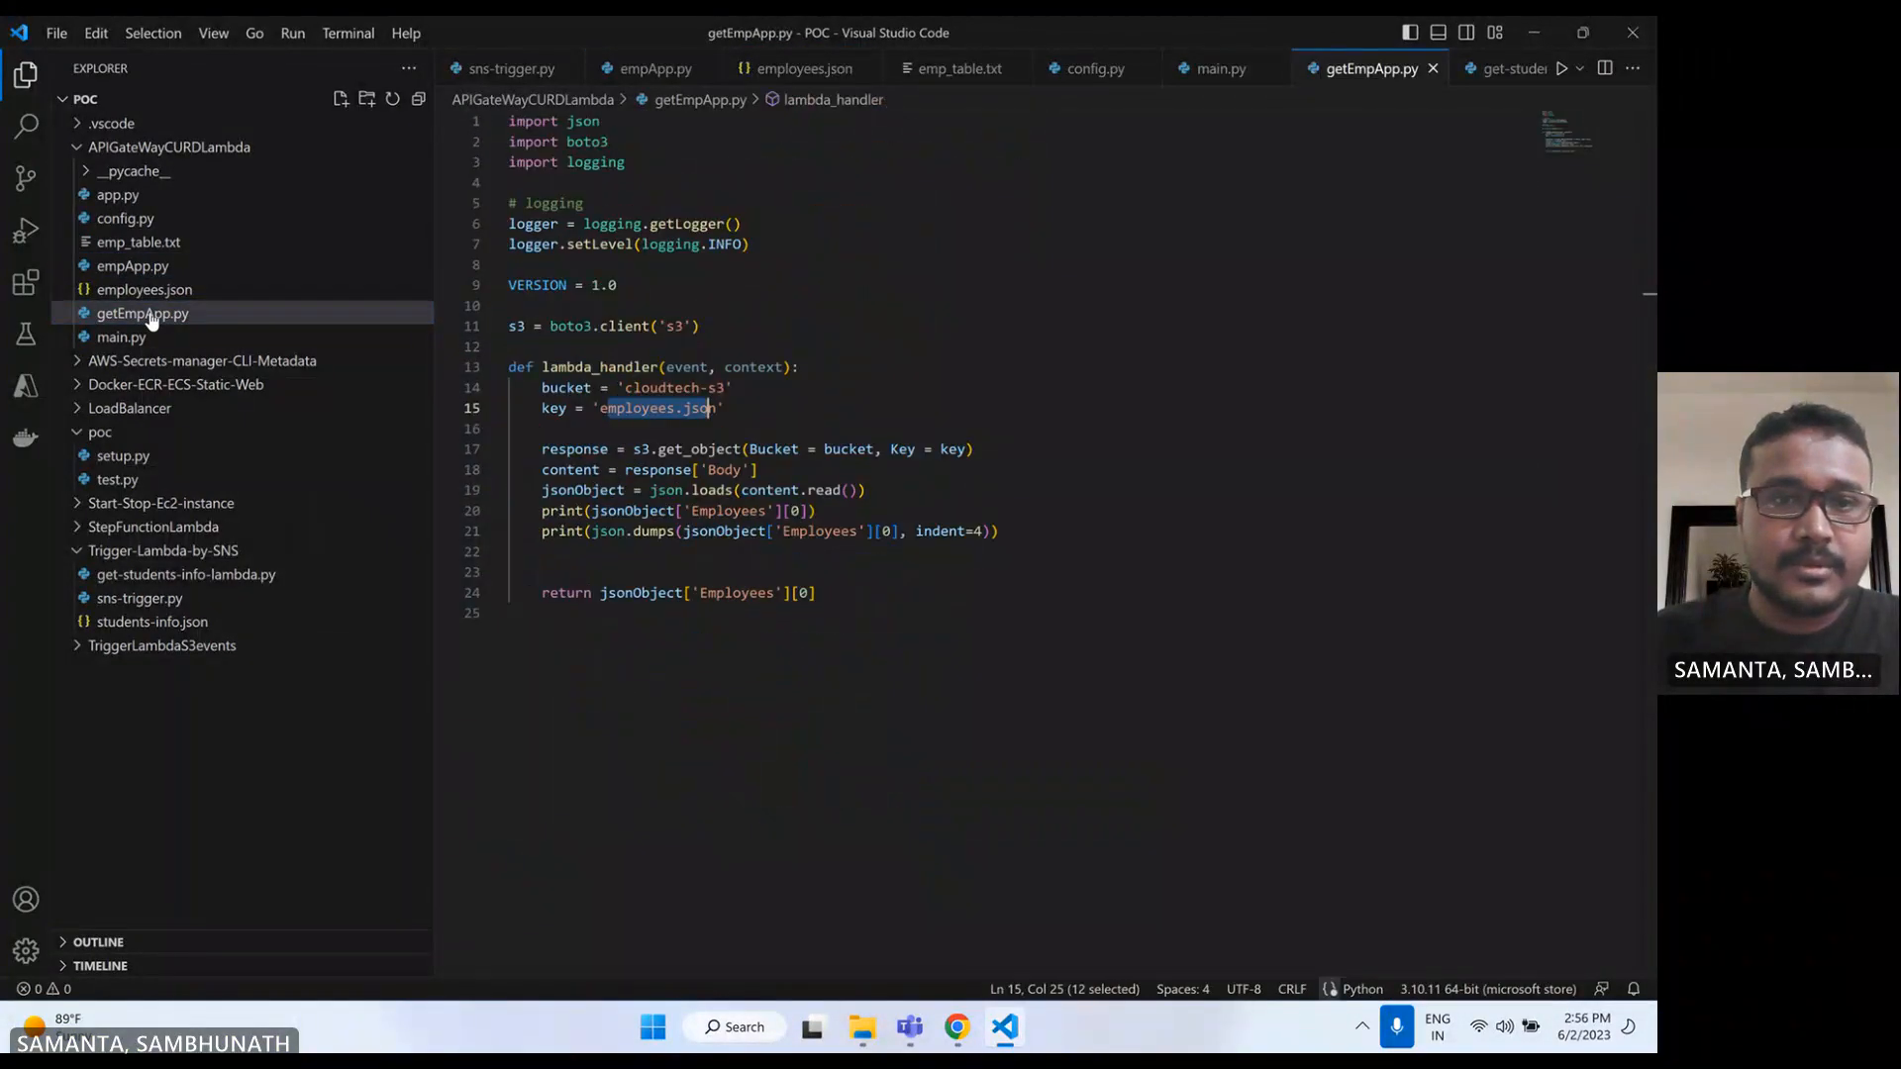
{"action": "left_click", "coordinate": [1058, 421]}
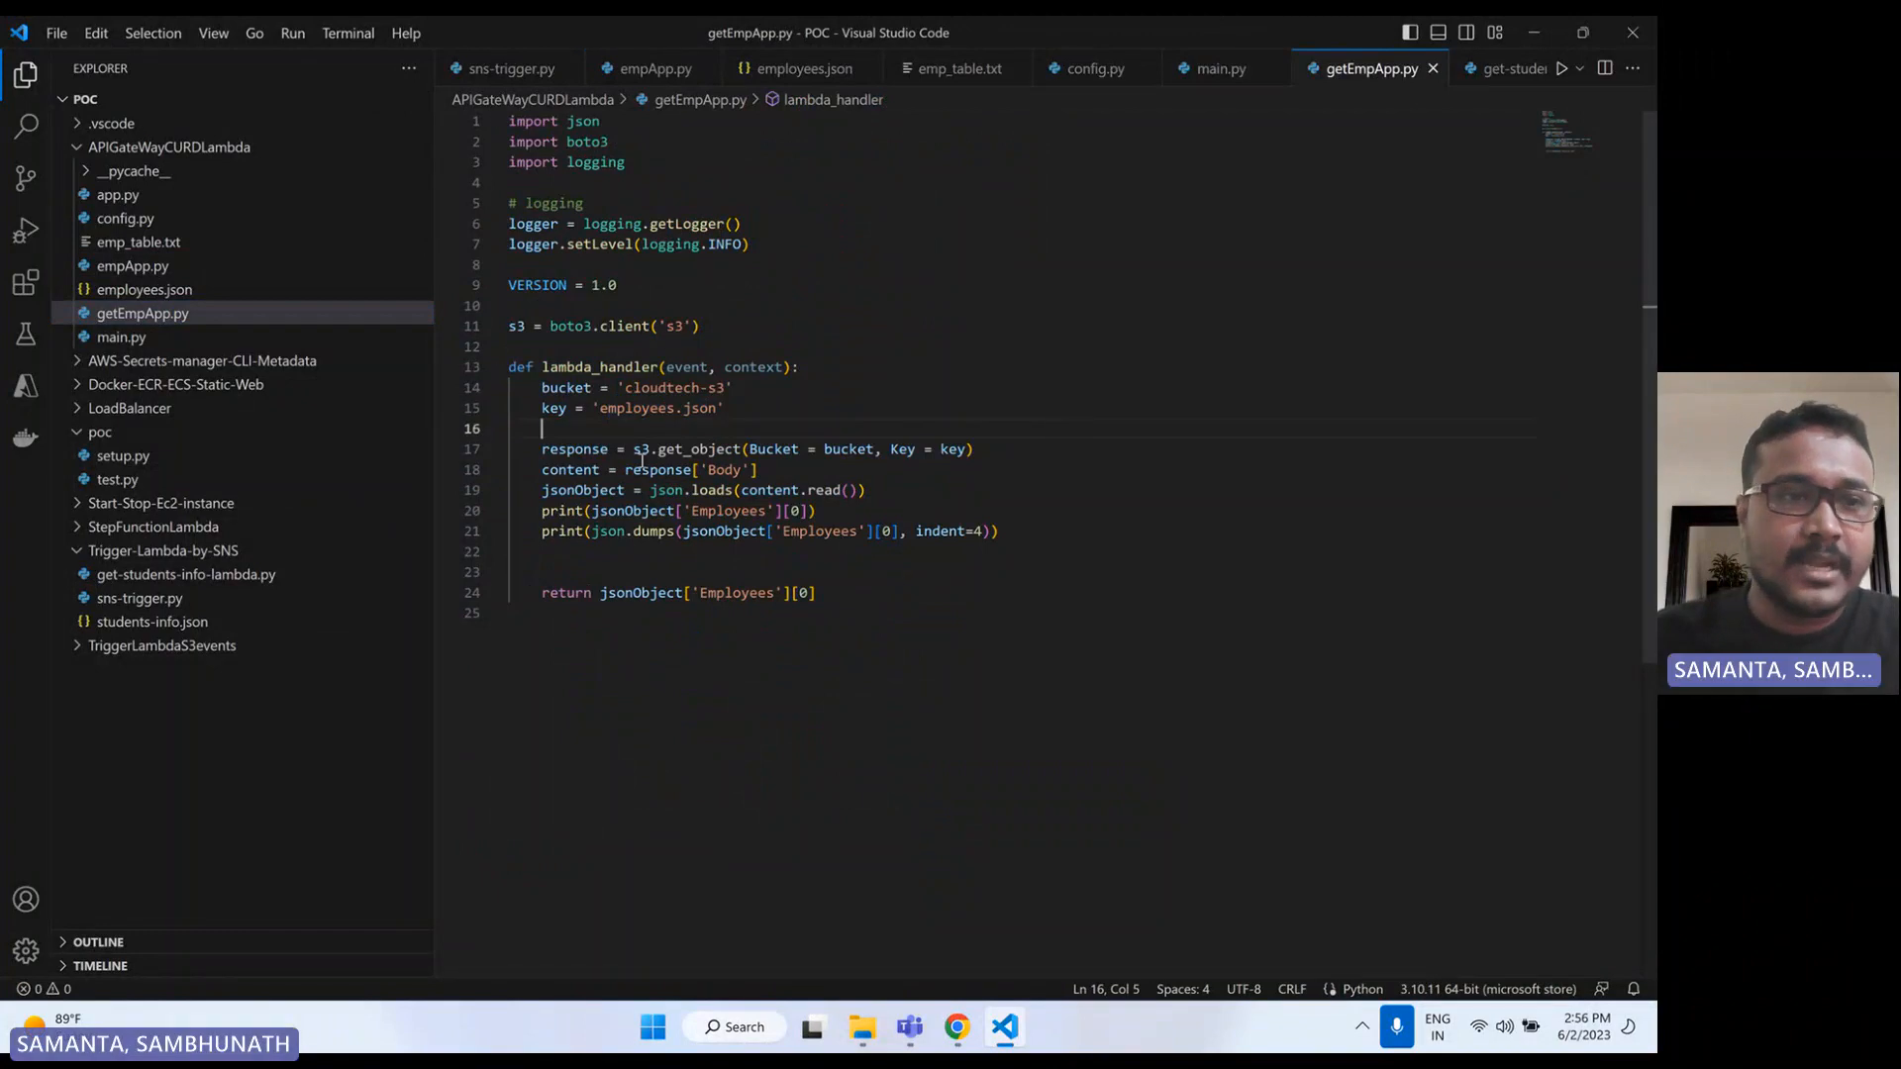
{"action": "left_click", "coordinate": [118, 201]}
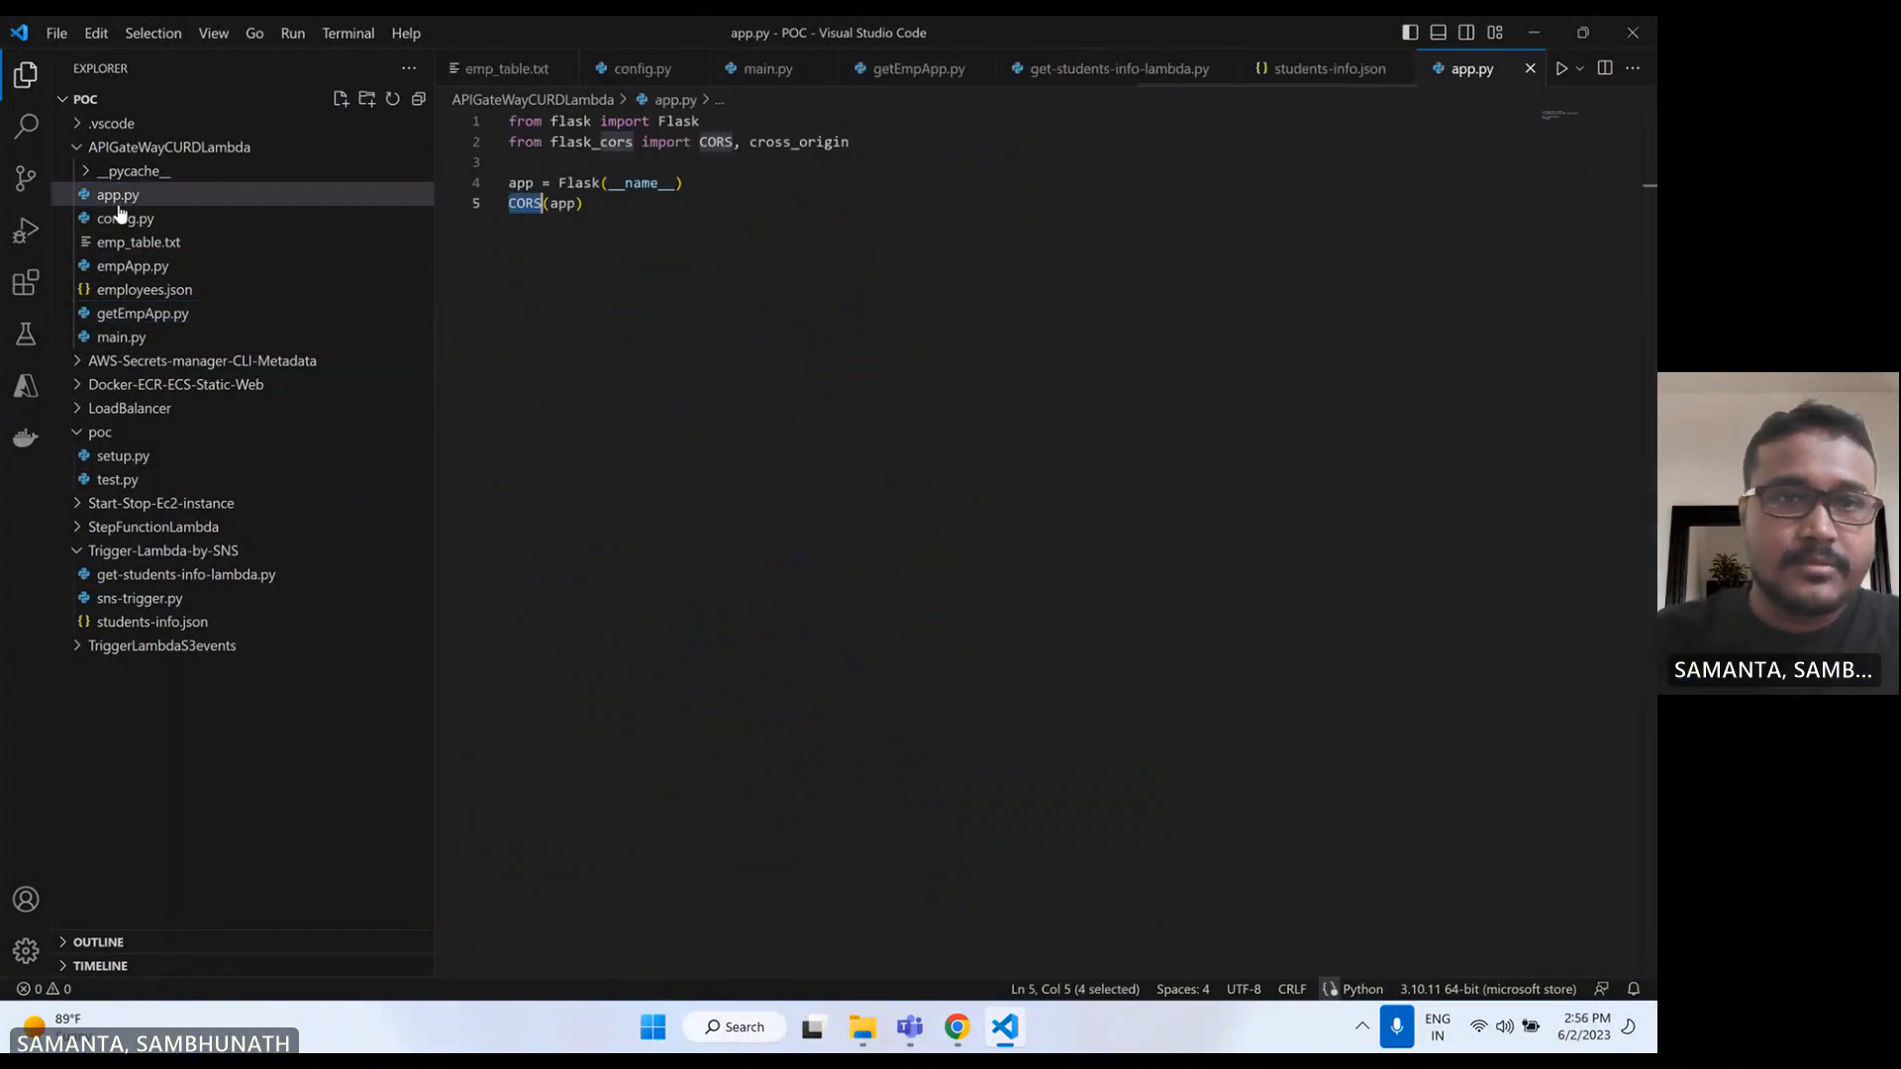
{"action": "left_click", "coordinate": [114, 341]}
{"action": "scroll", "coordinate": [693, 384], "scroll_direction": "up", "scroll_amount": 7}
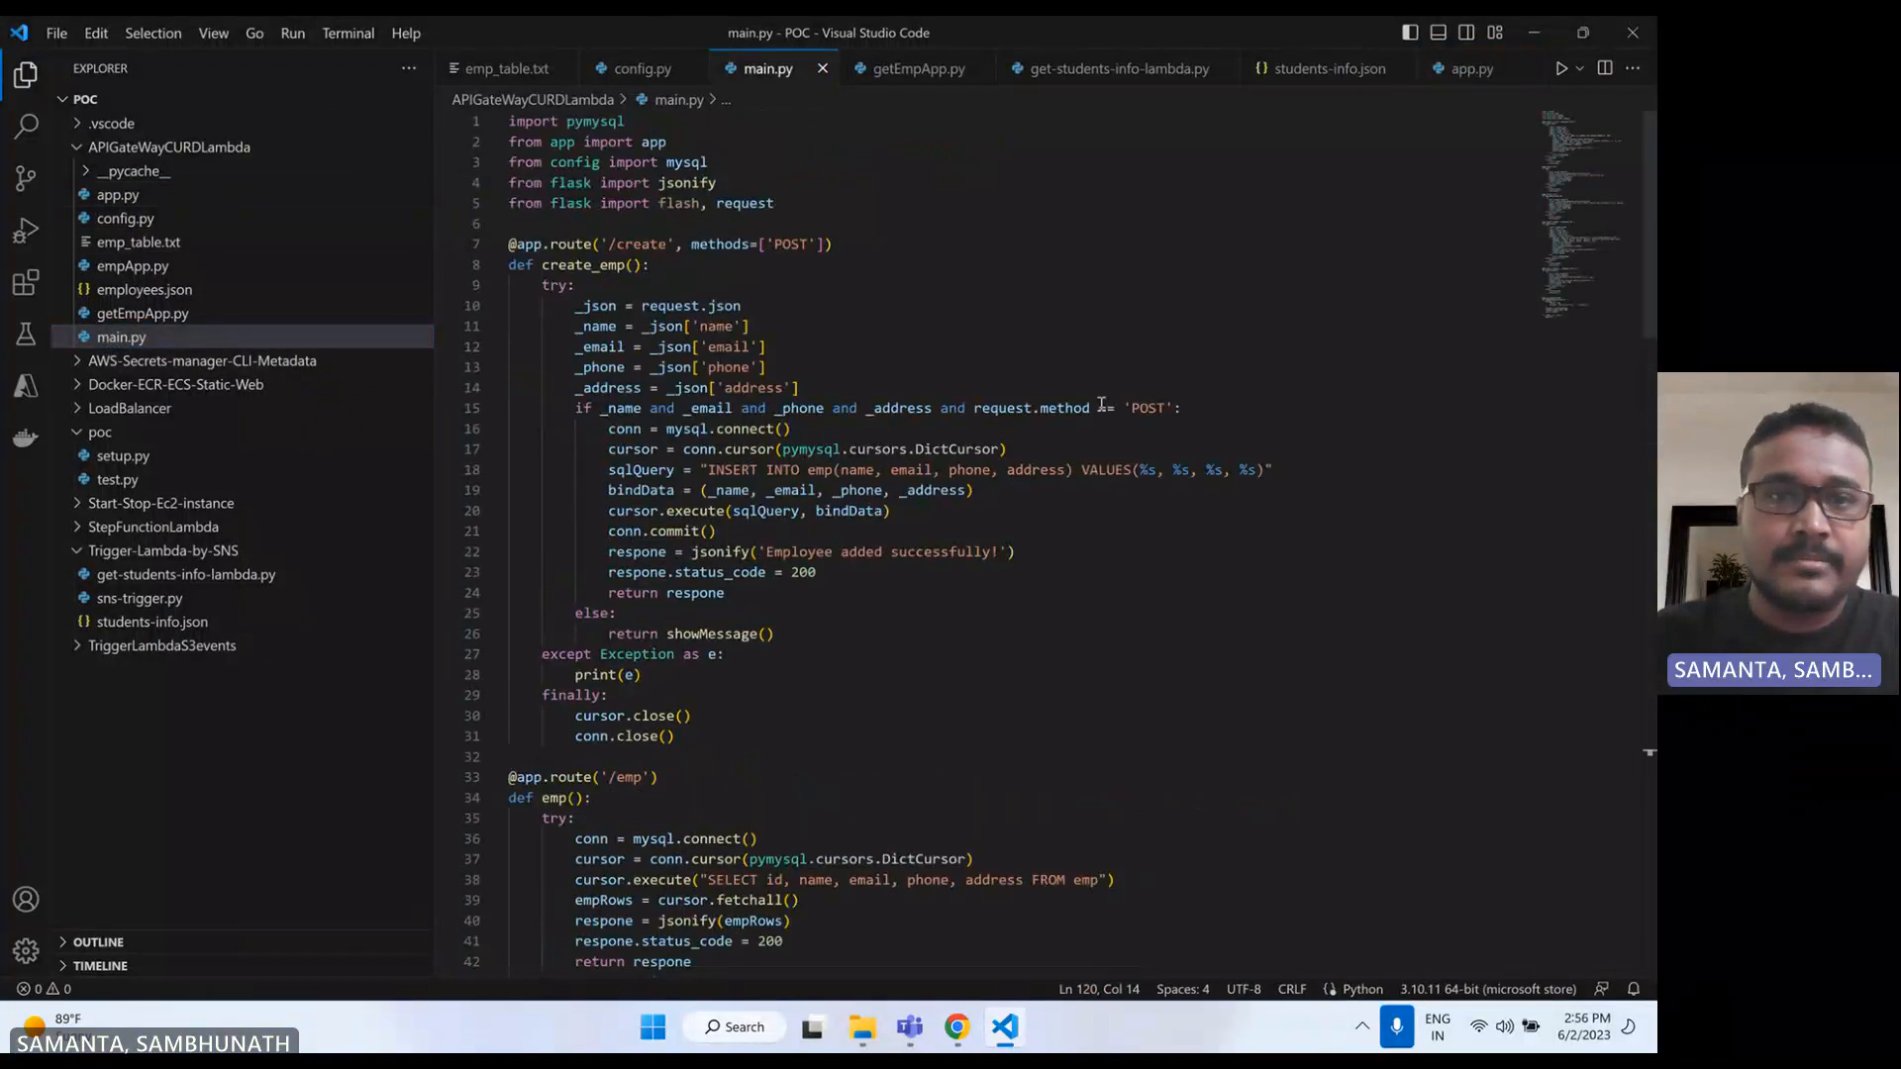
- Replace the default code of emp_details_lambda in Chrome with the entire contents of getEmpApp.py and deploy the change
{"action": "left_click", "coordinate": [151, 315]}
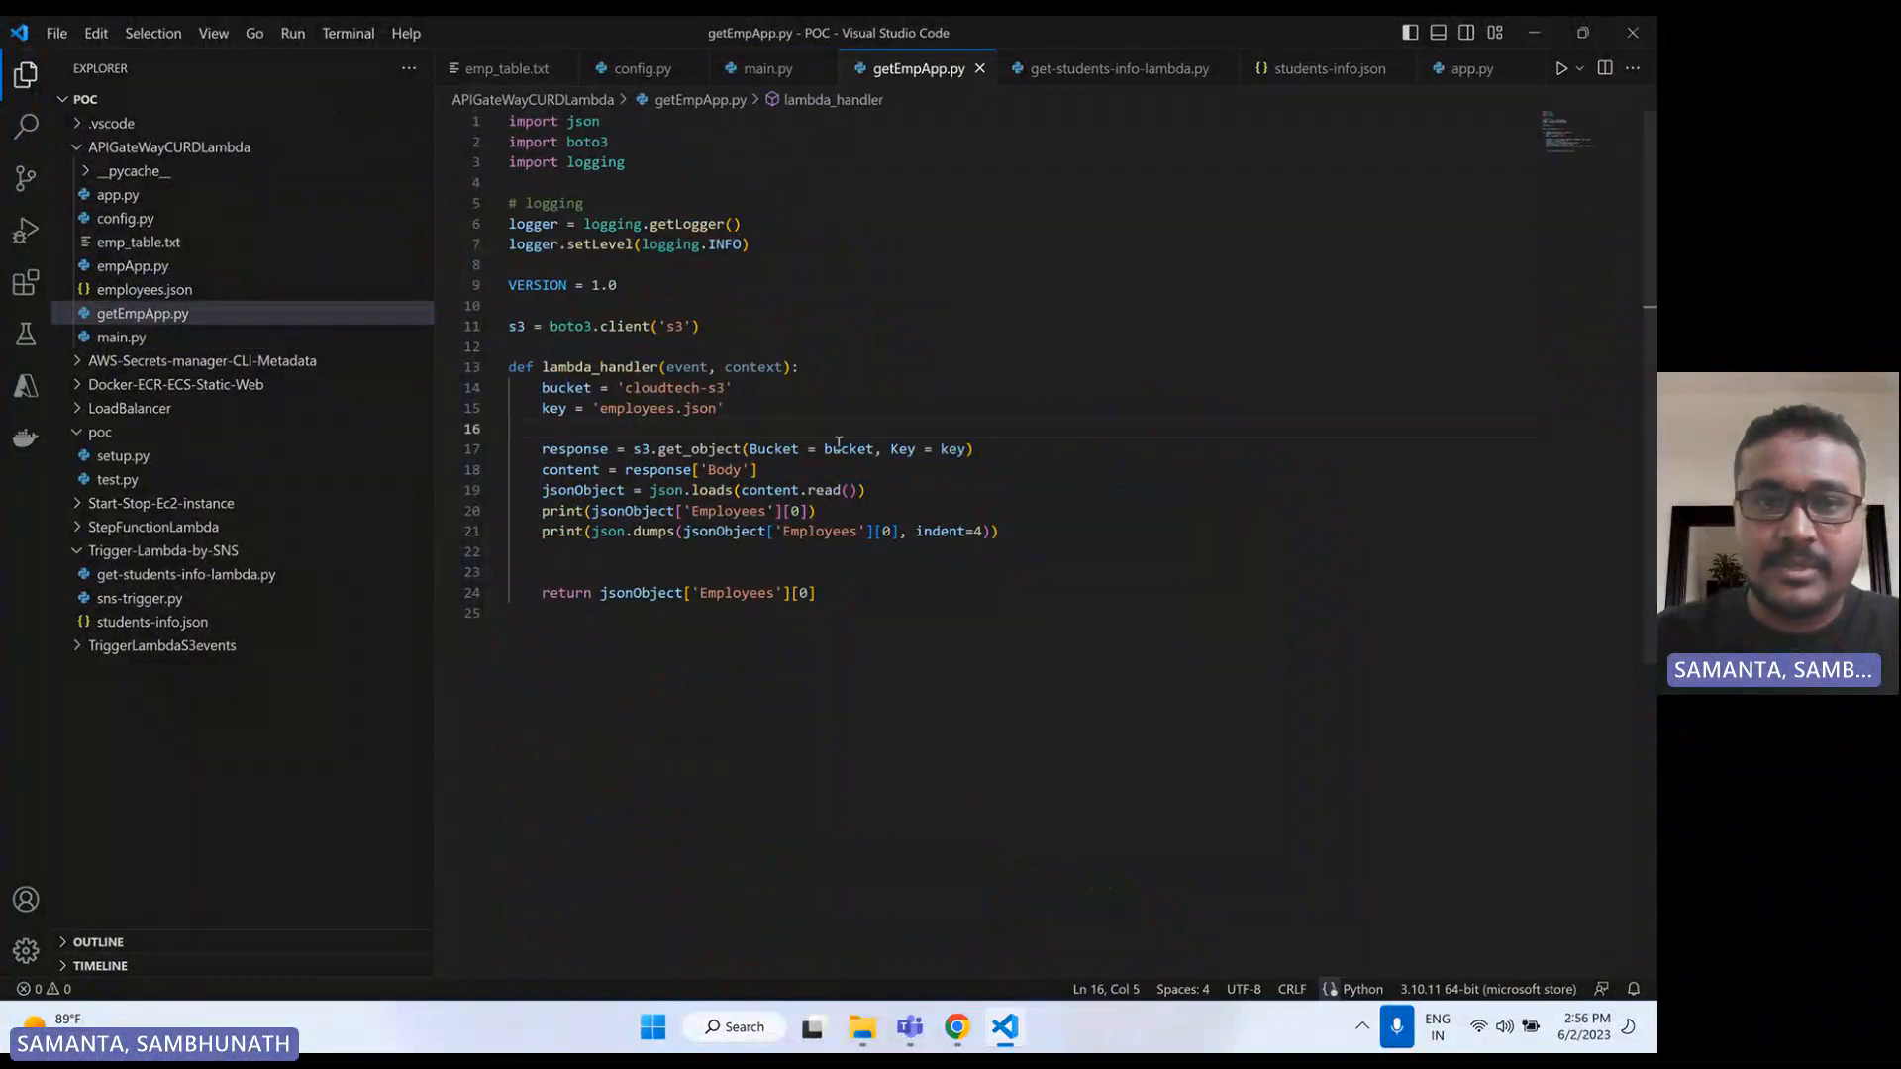
{"action": "left_click", "coordinate": [931, 551]}
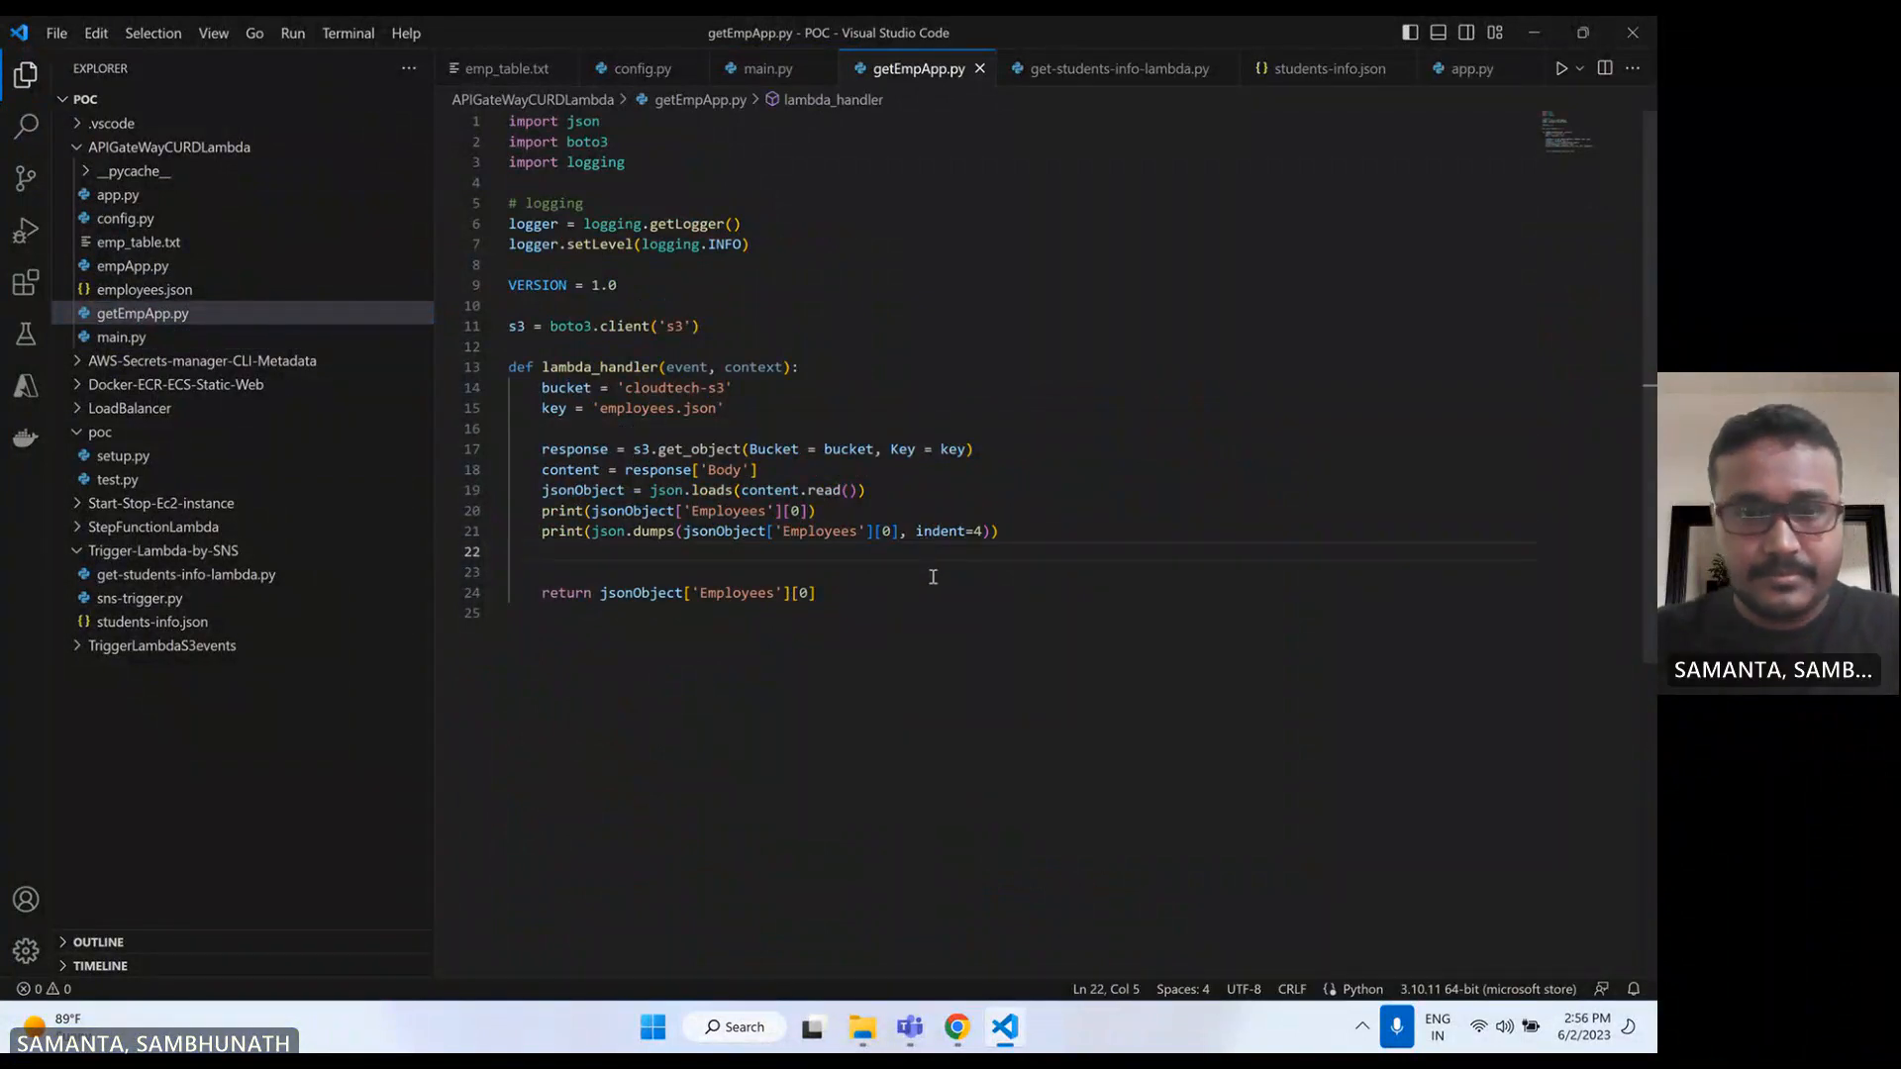
{"action": "key", "text": "ctrl+a"}
{"action": "key", "text": "ctrl+c"}
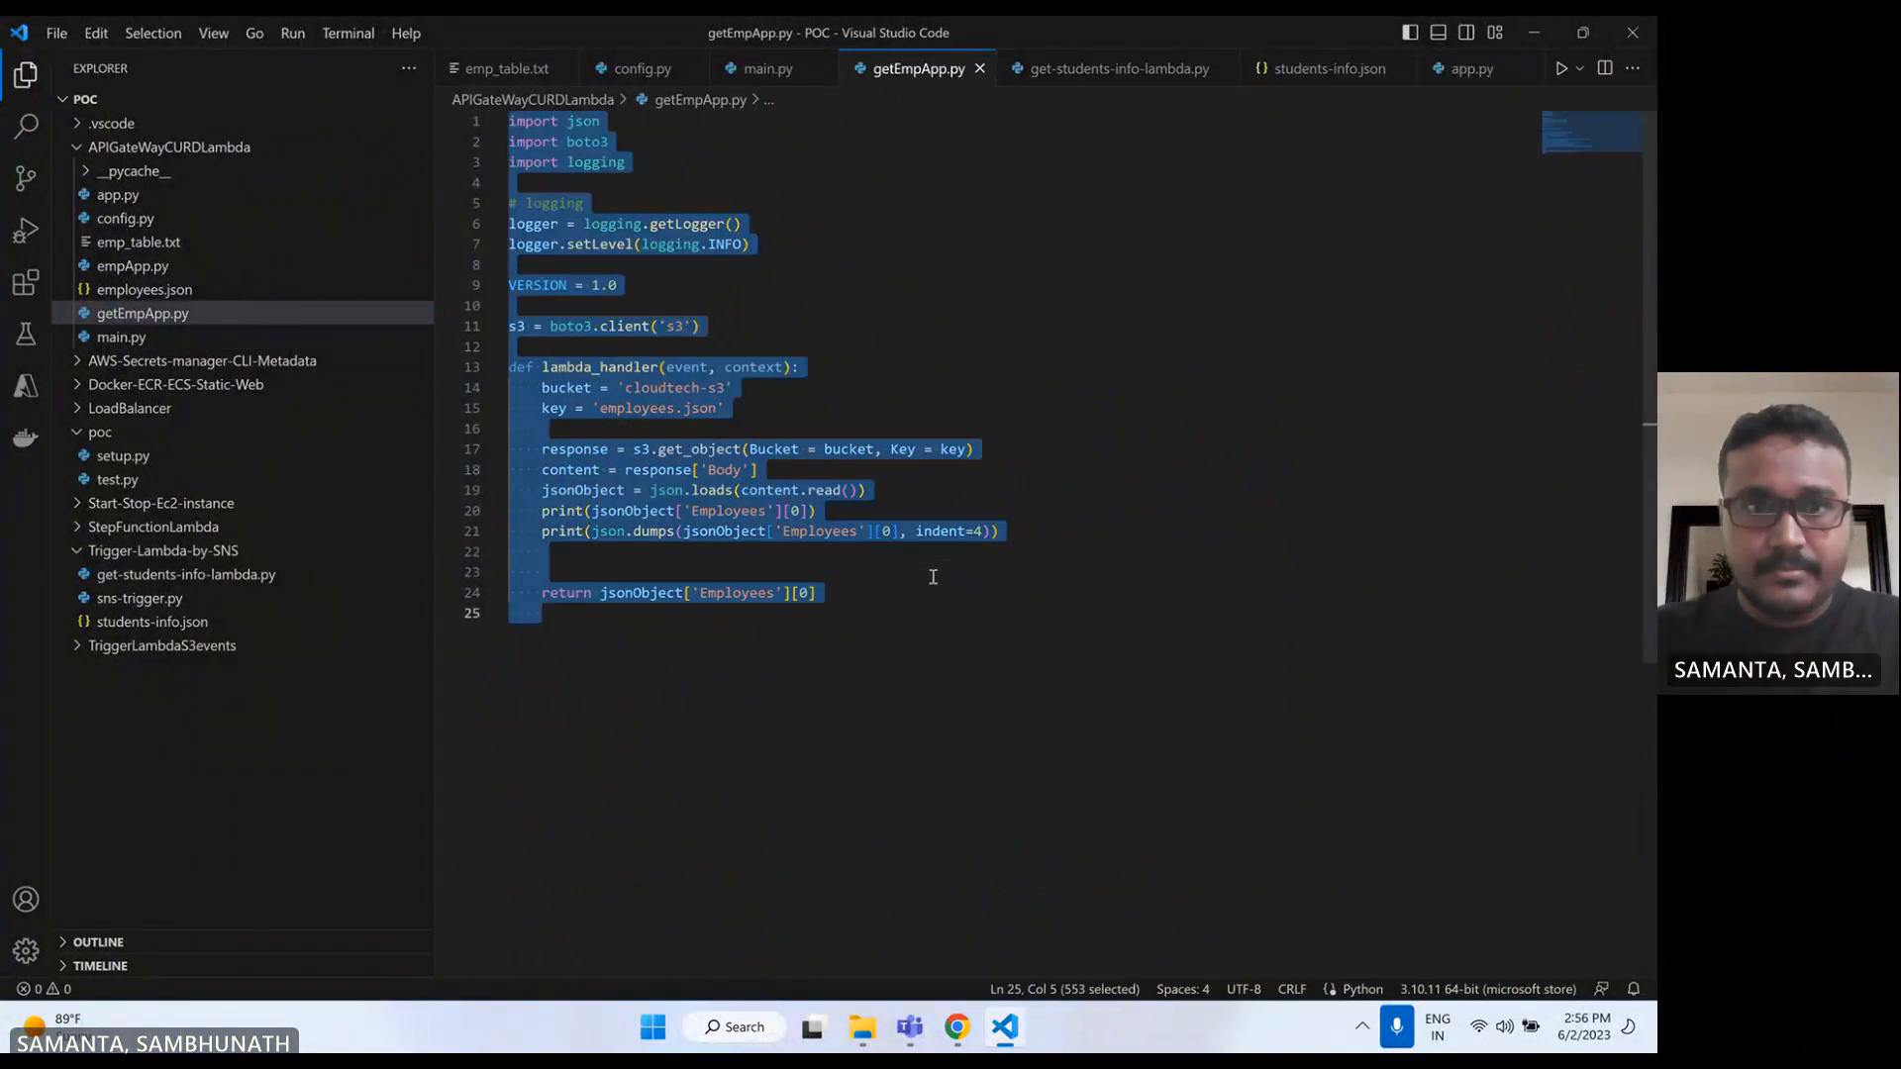
{"action": "left_click", "coordinate": [956, 1027]}
{"action": "key", "text": "ctrl+a"}
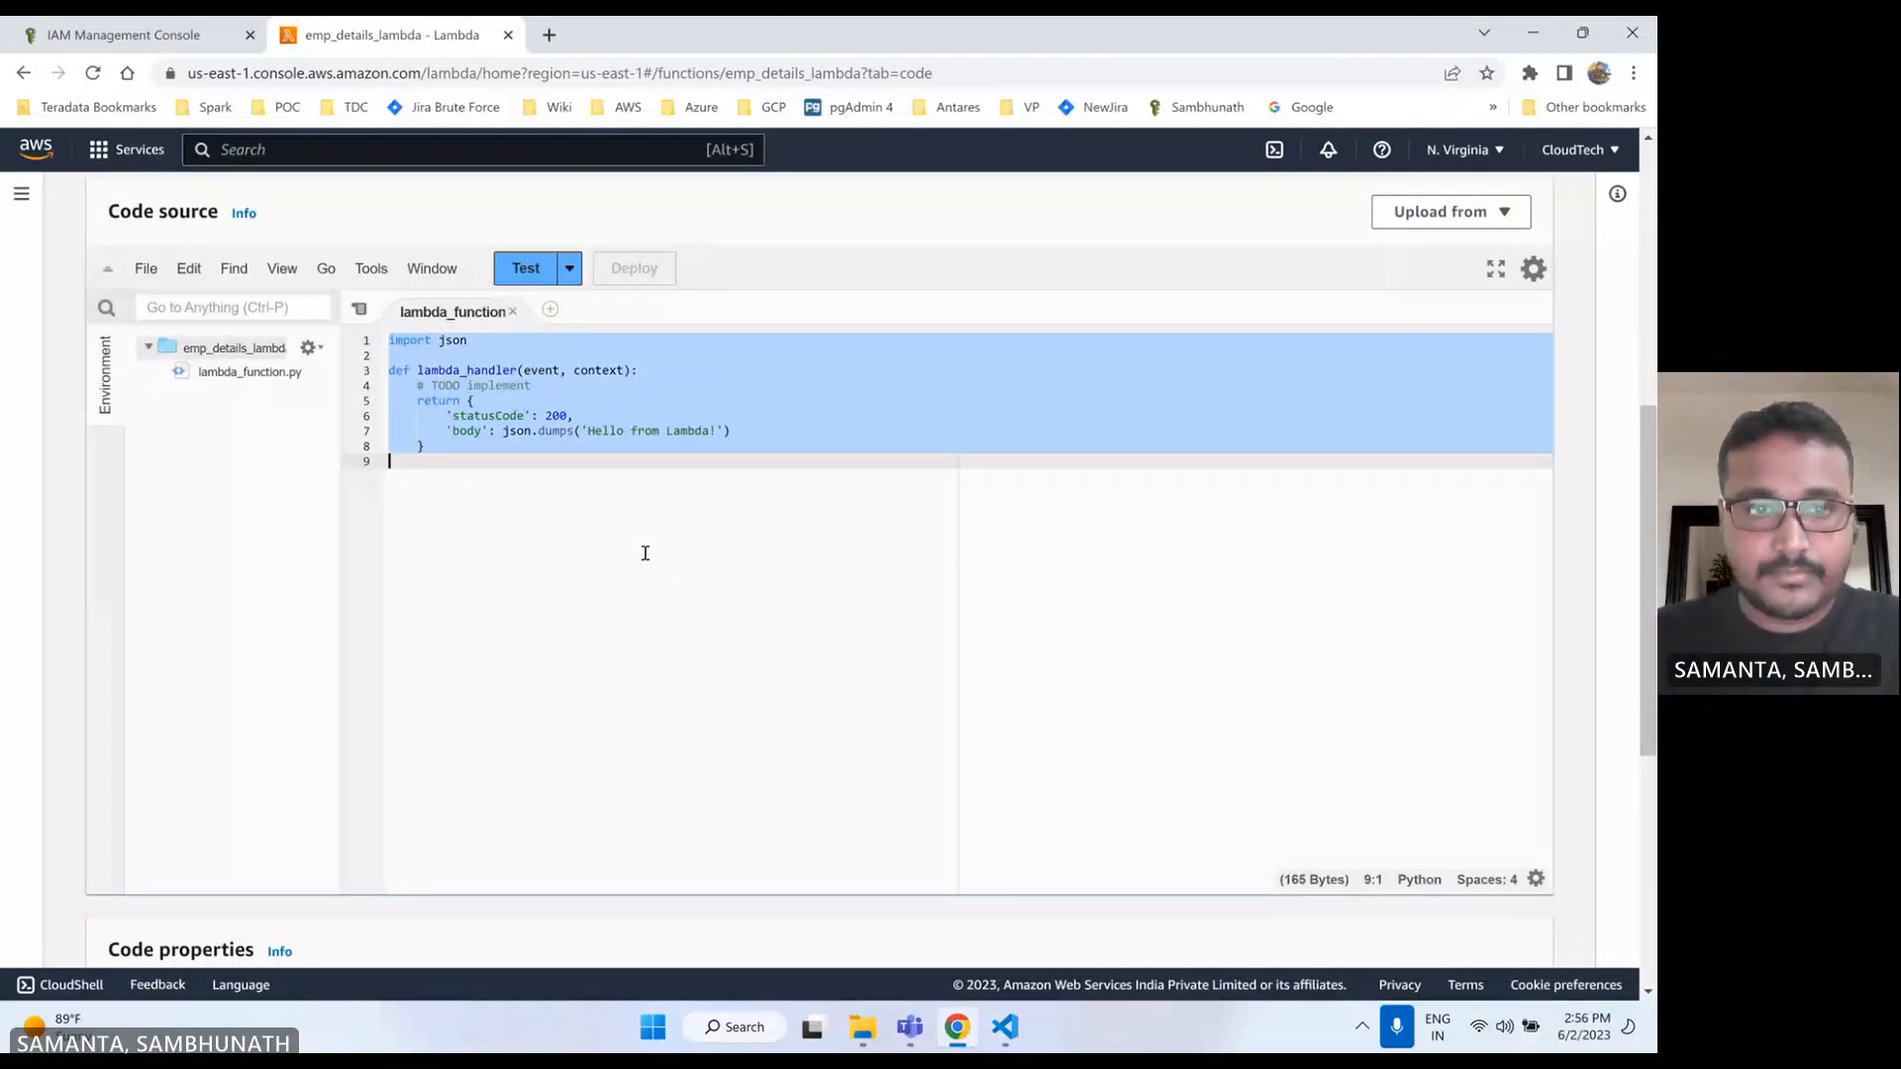
{"action": "key", "text": "ctrl+v"}
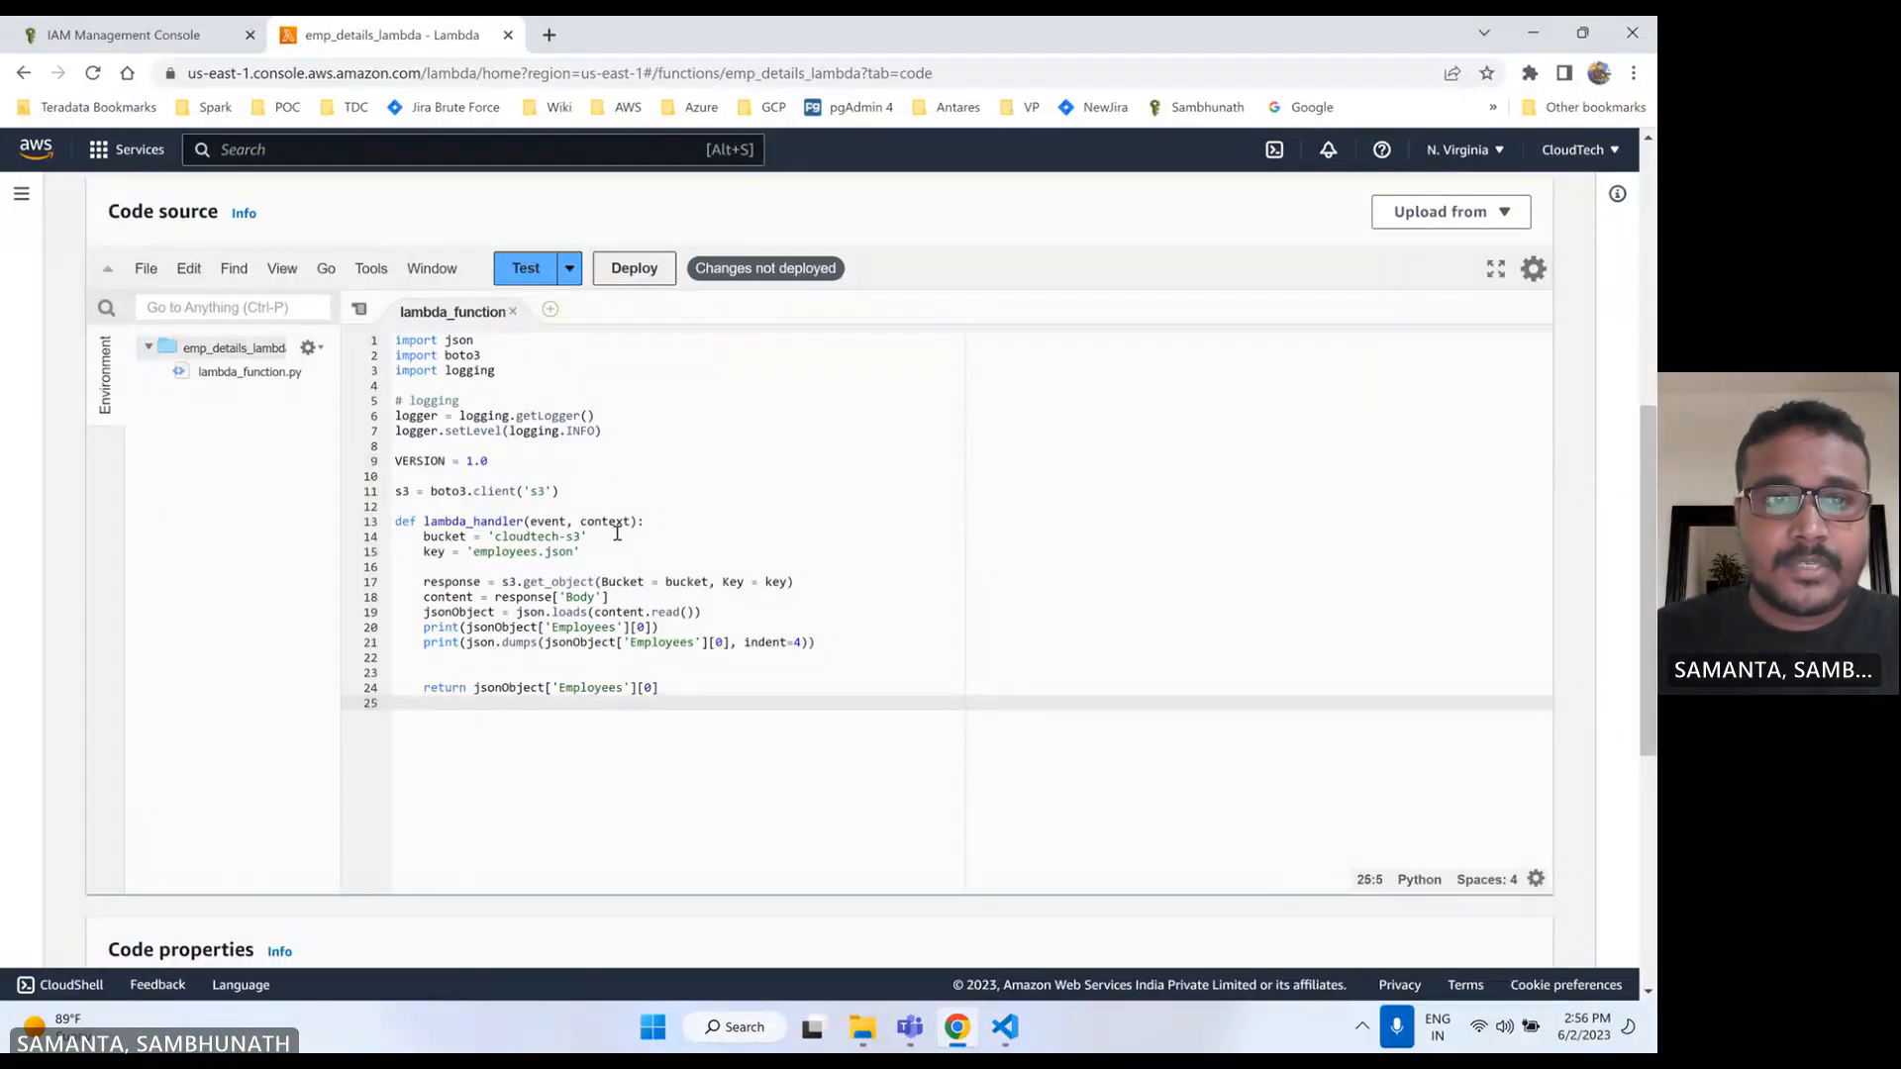
{"action": "left_click", "coordinate": [644, 271]}
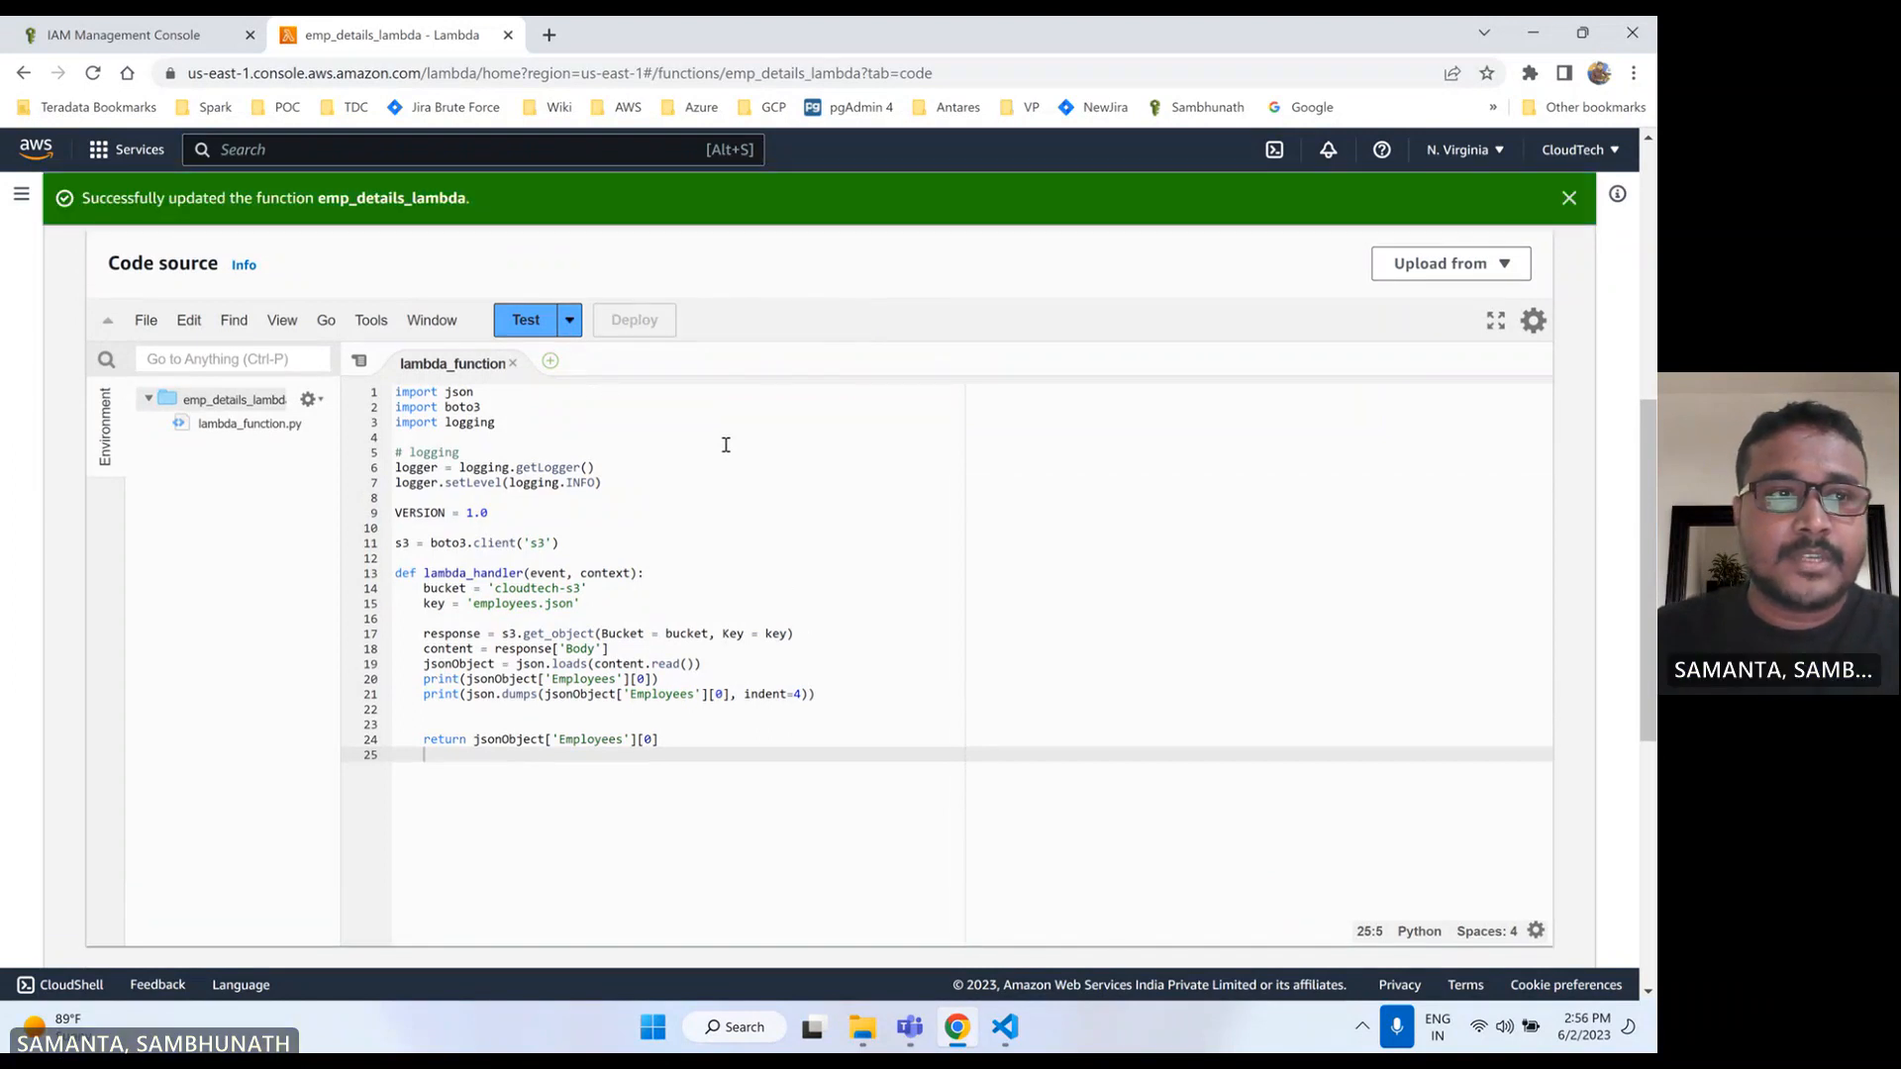
- Search the AWS services for "api" from the IAM browser tab and open the API Gateway console
{"action": "left_click", "coordinate": [148, 34]}
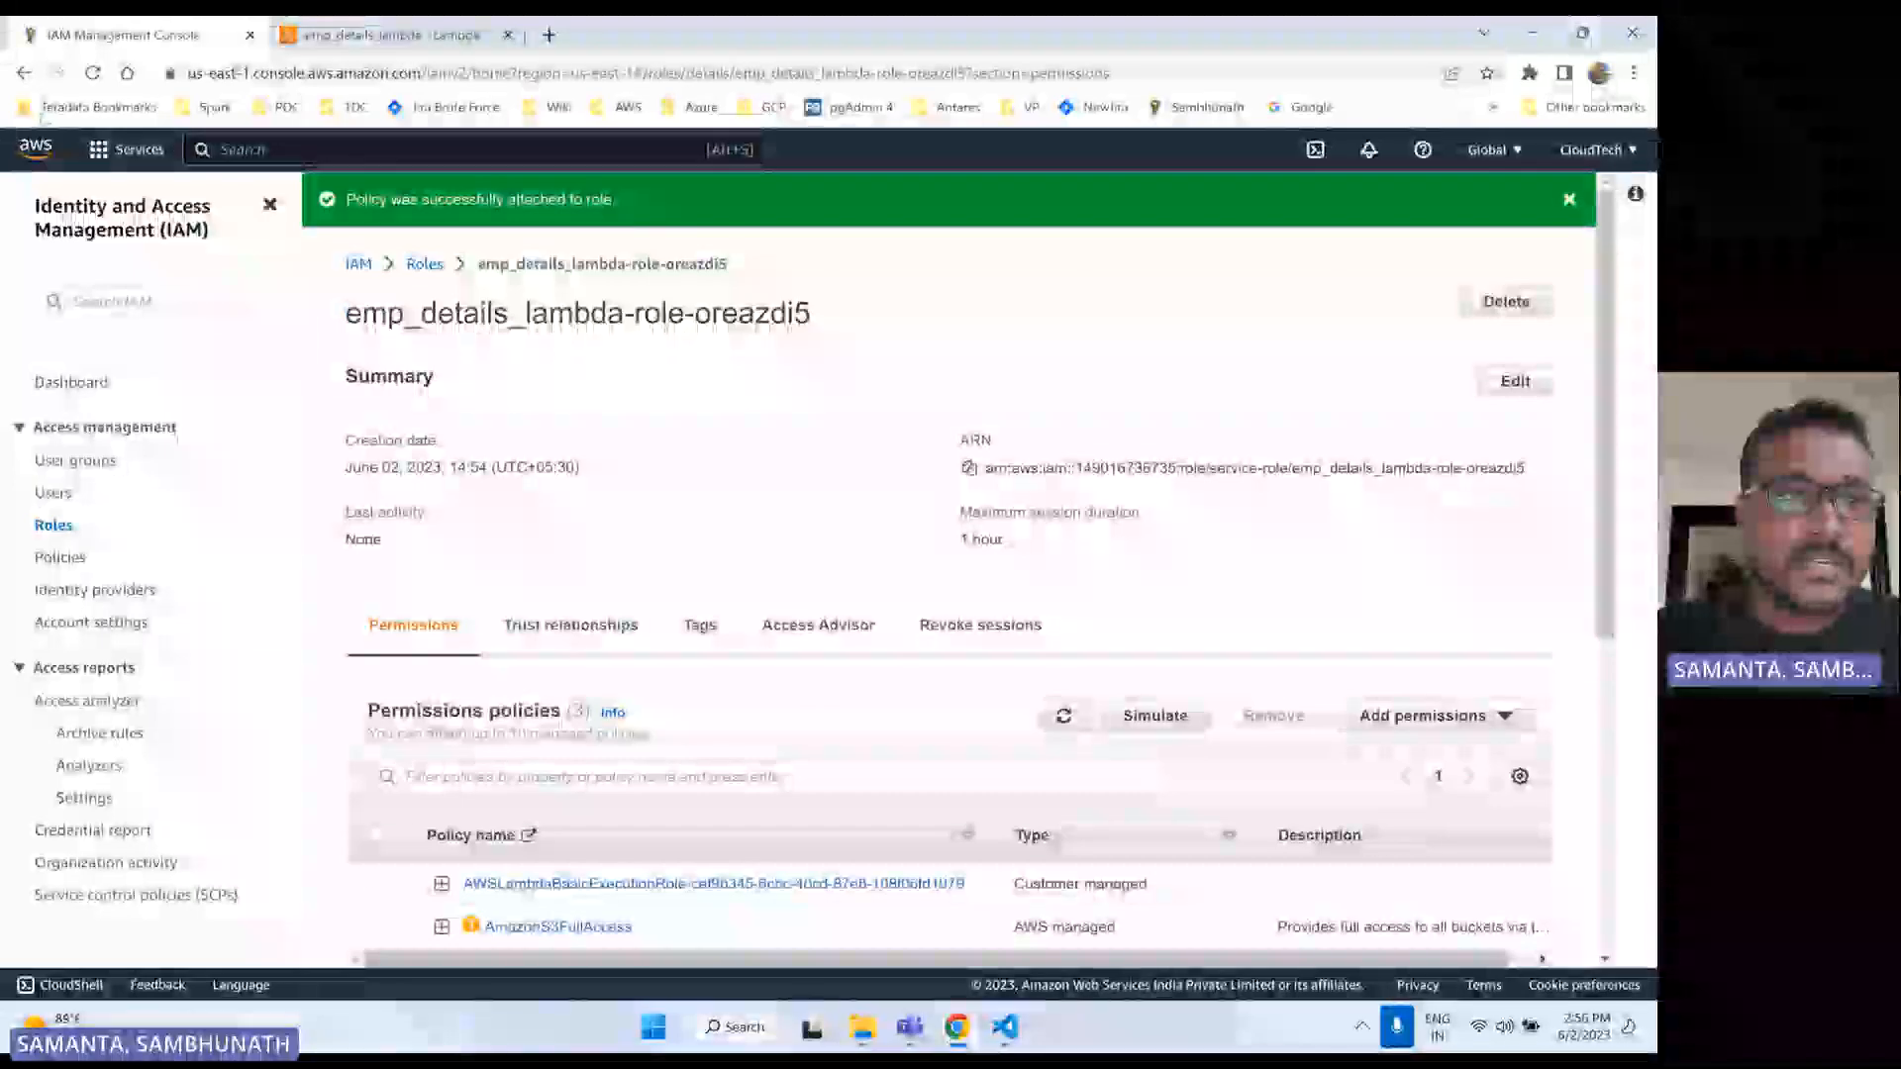
{"action": "left_click", "coordinate": [235, 149]}
{"action": "type", "text": "api"}
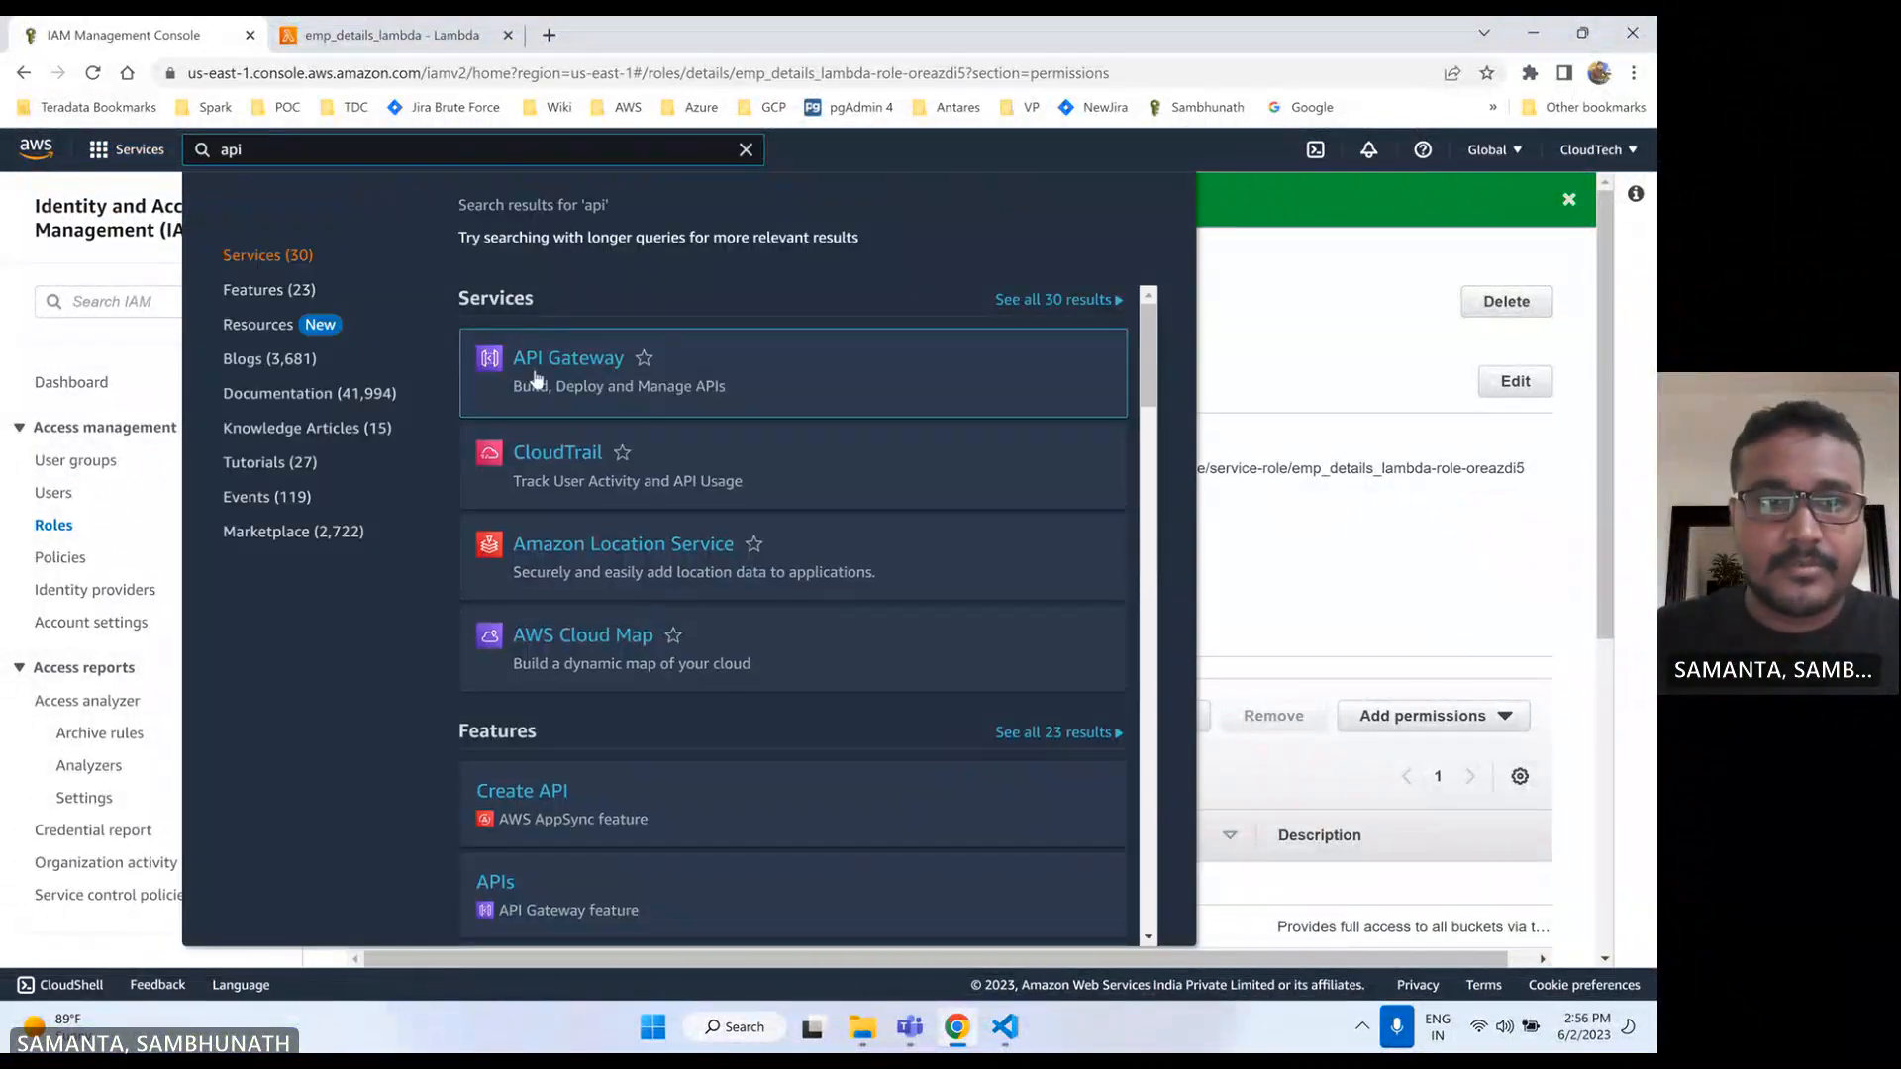
{"action": "left_click", "coordinate": [556, 365]}
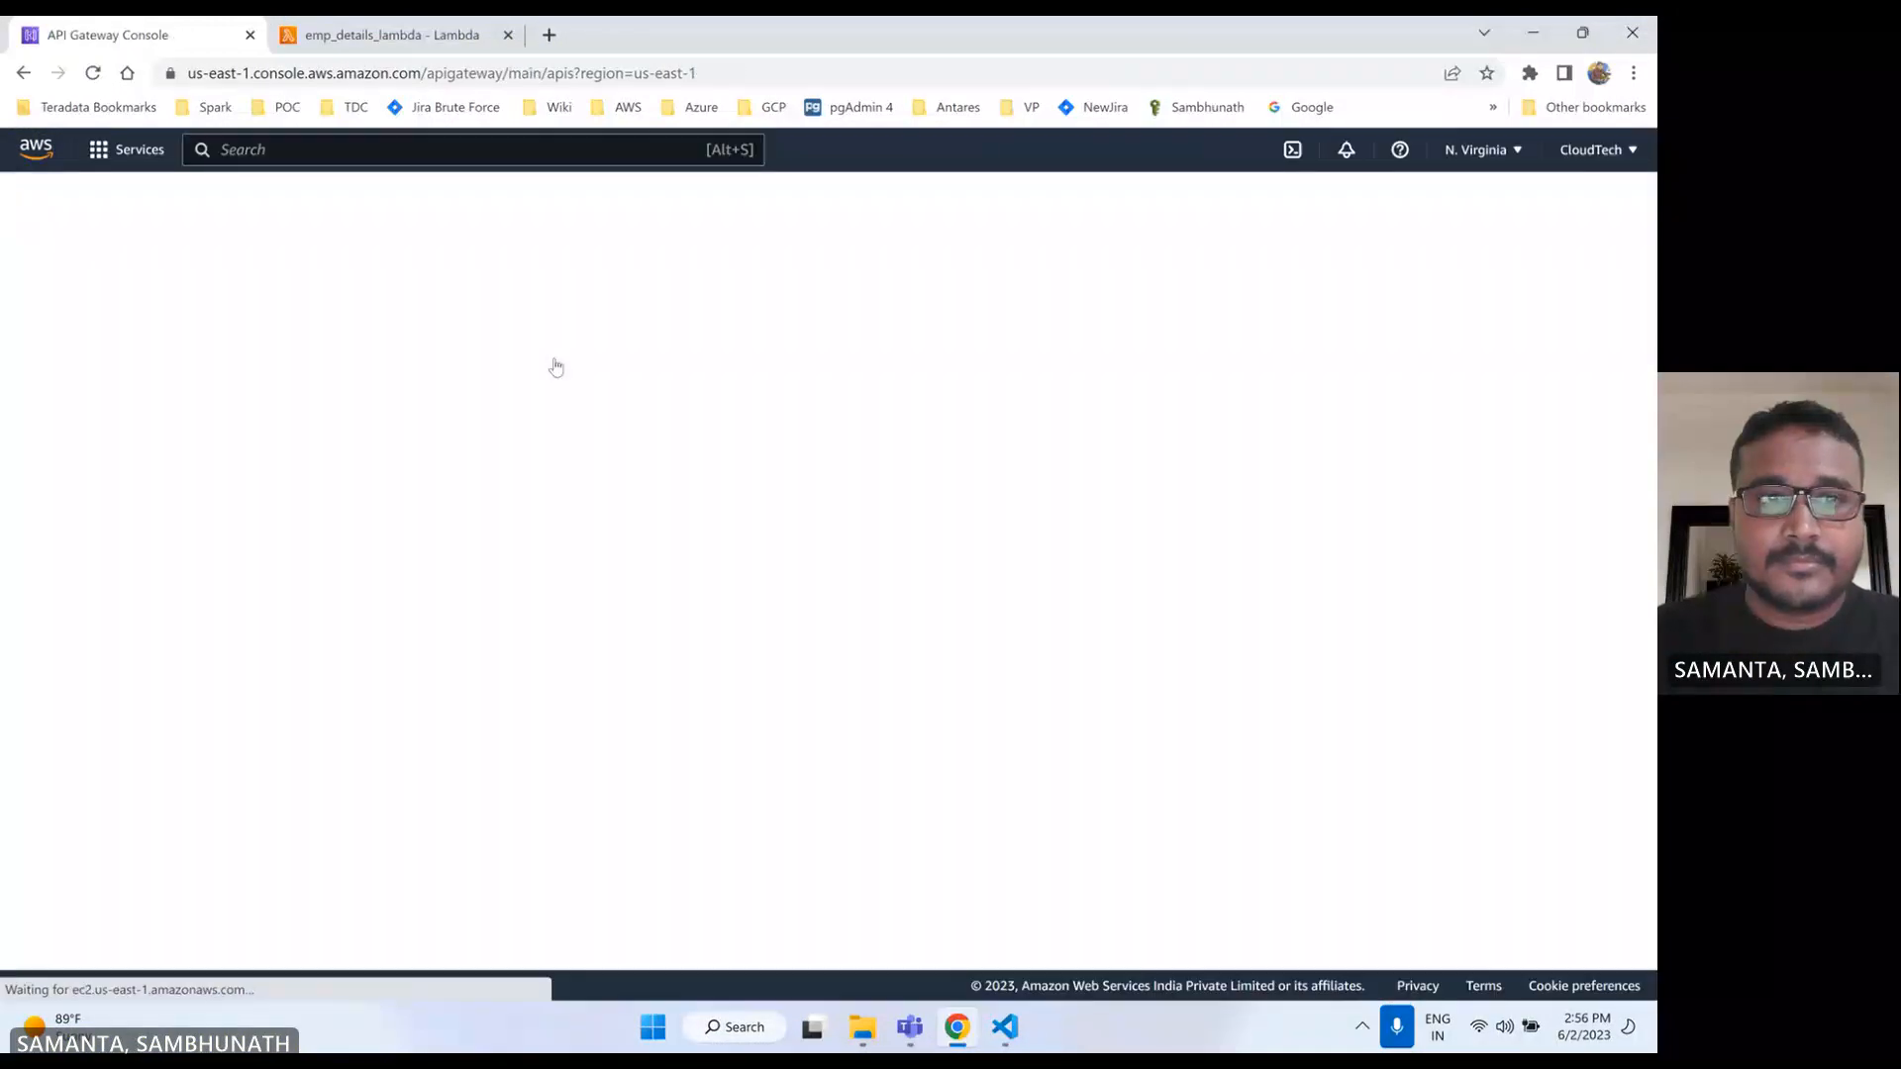
- Examine the available API types in API Gateway, comparing HTTP, WebSocket, REST and private REST APIs and the VPC access restriction
{"action": "scroll", "coordinate": [749, 671], "scroll_direction": "down", "scroll_amount": 4}
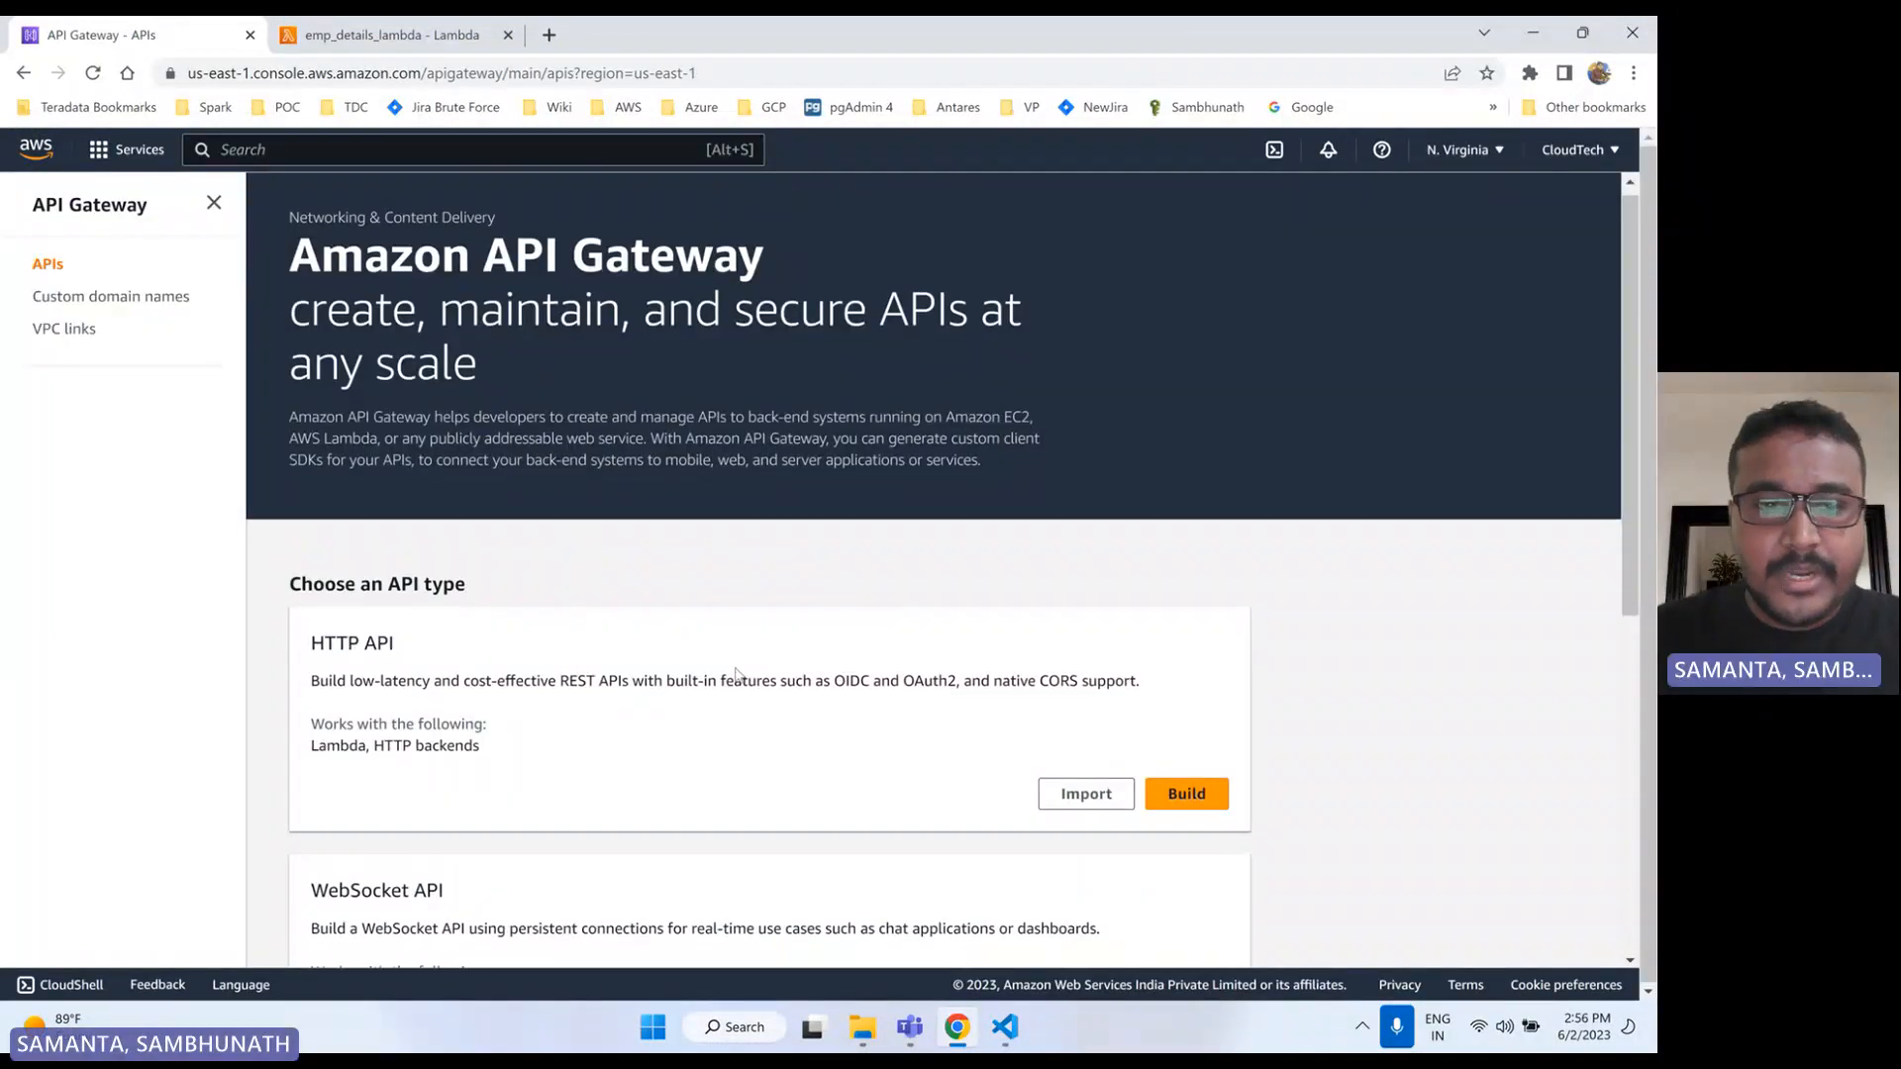
{"action": "scroll", "coordinate": [584, 768], "scroll_direction": "down", "scroll_amount": 1}
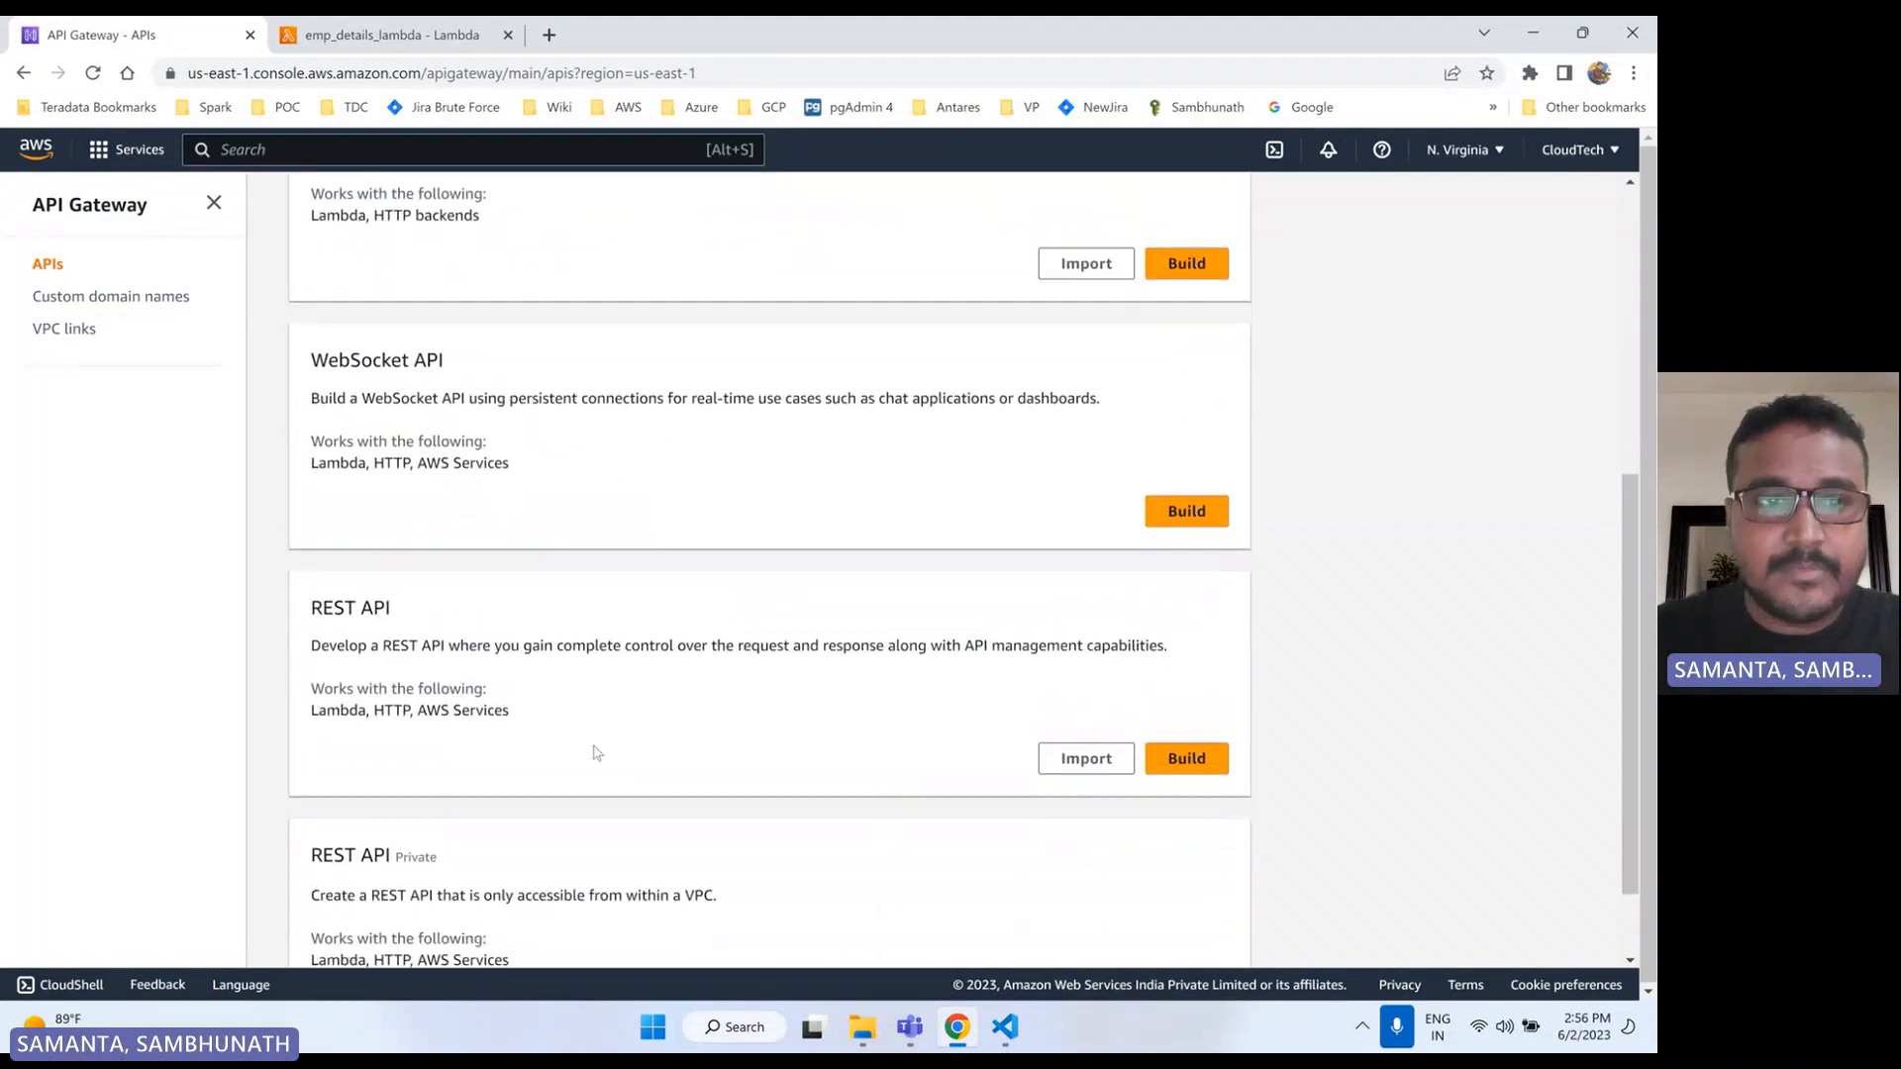
{"action": "scroll", "coordinate": [594, 752], "scroll_direction": "up", "scroll_amount": 3}
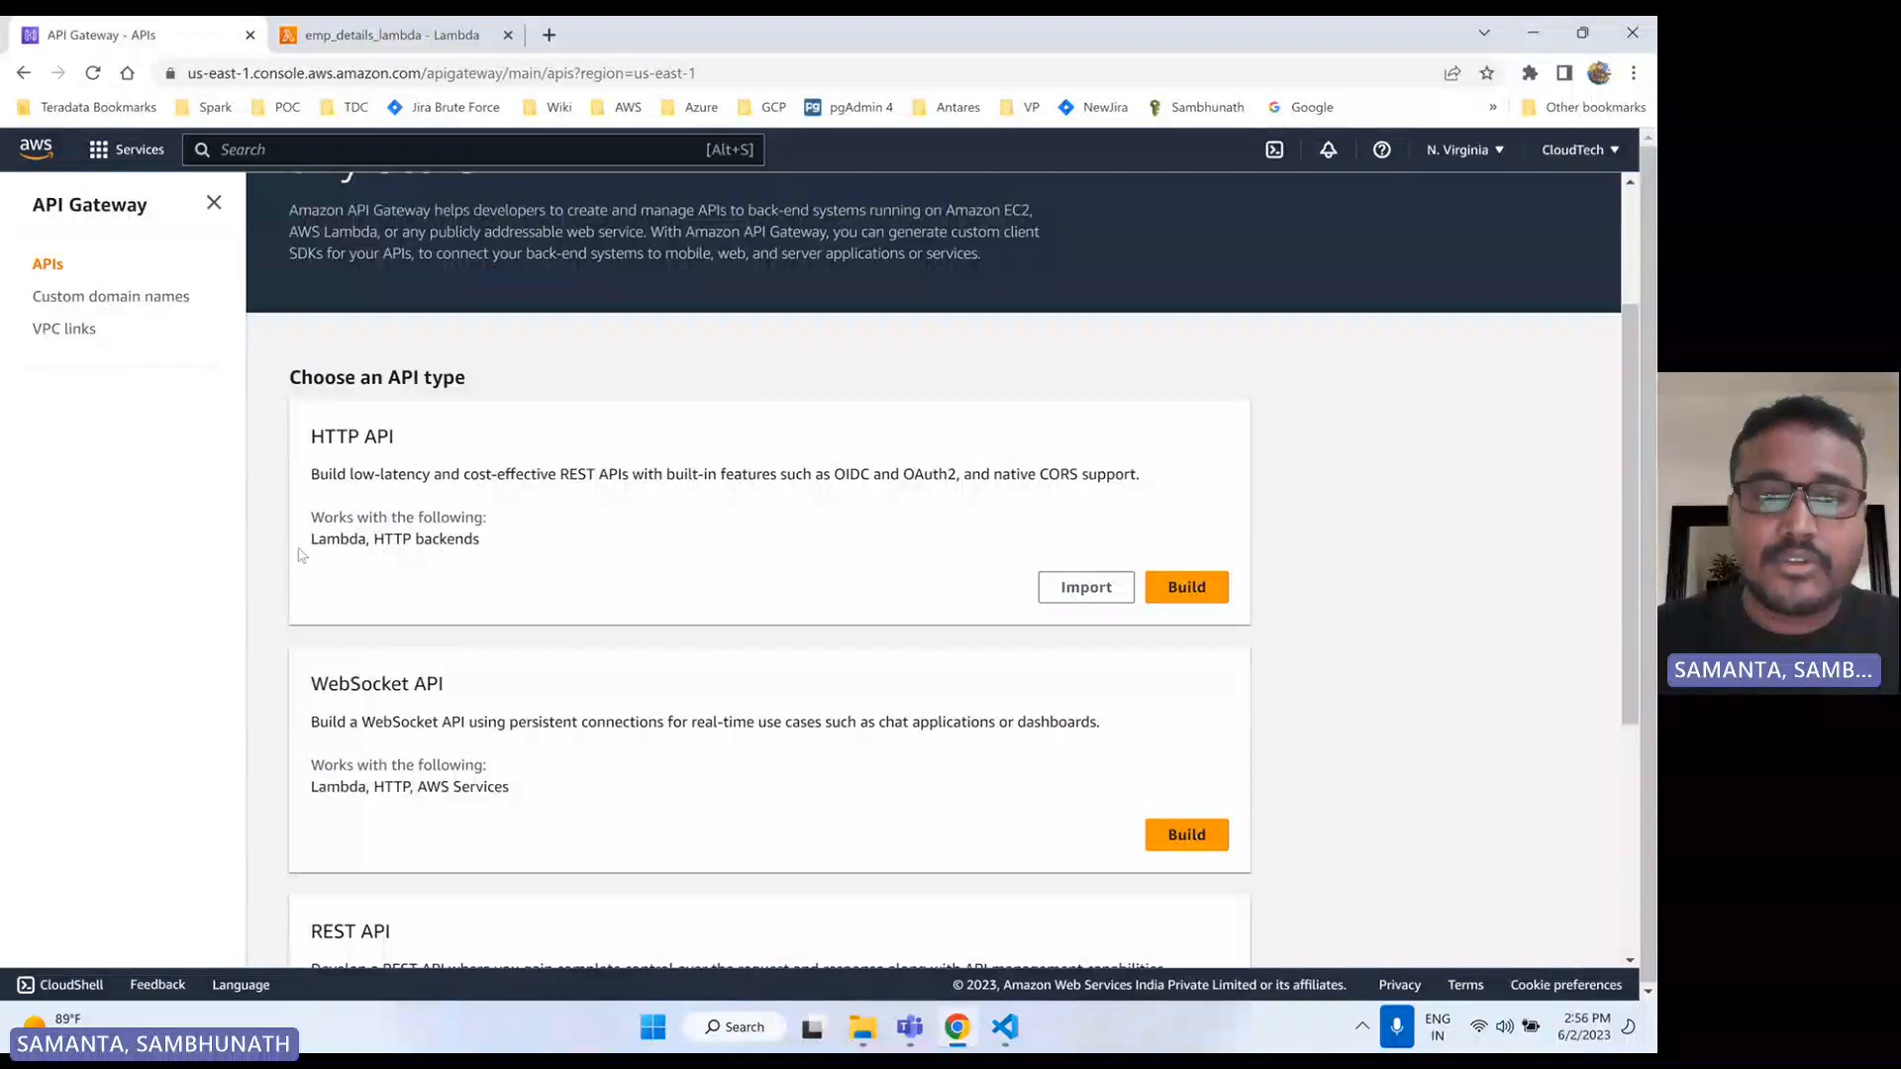
{"action": "scroll", "coordinate": [545, 575], "scroll_direction": "down", "scroll_amount": 1}
{"action": "scroll", "coordinate": [426, 603], "scroll_direction": "down", "scroll_amount": 3}
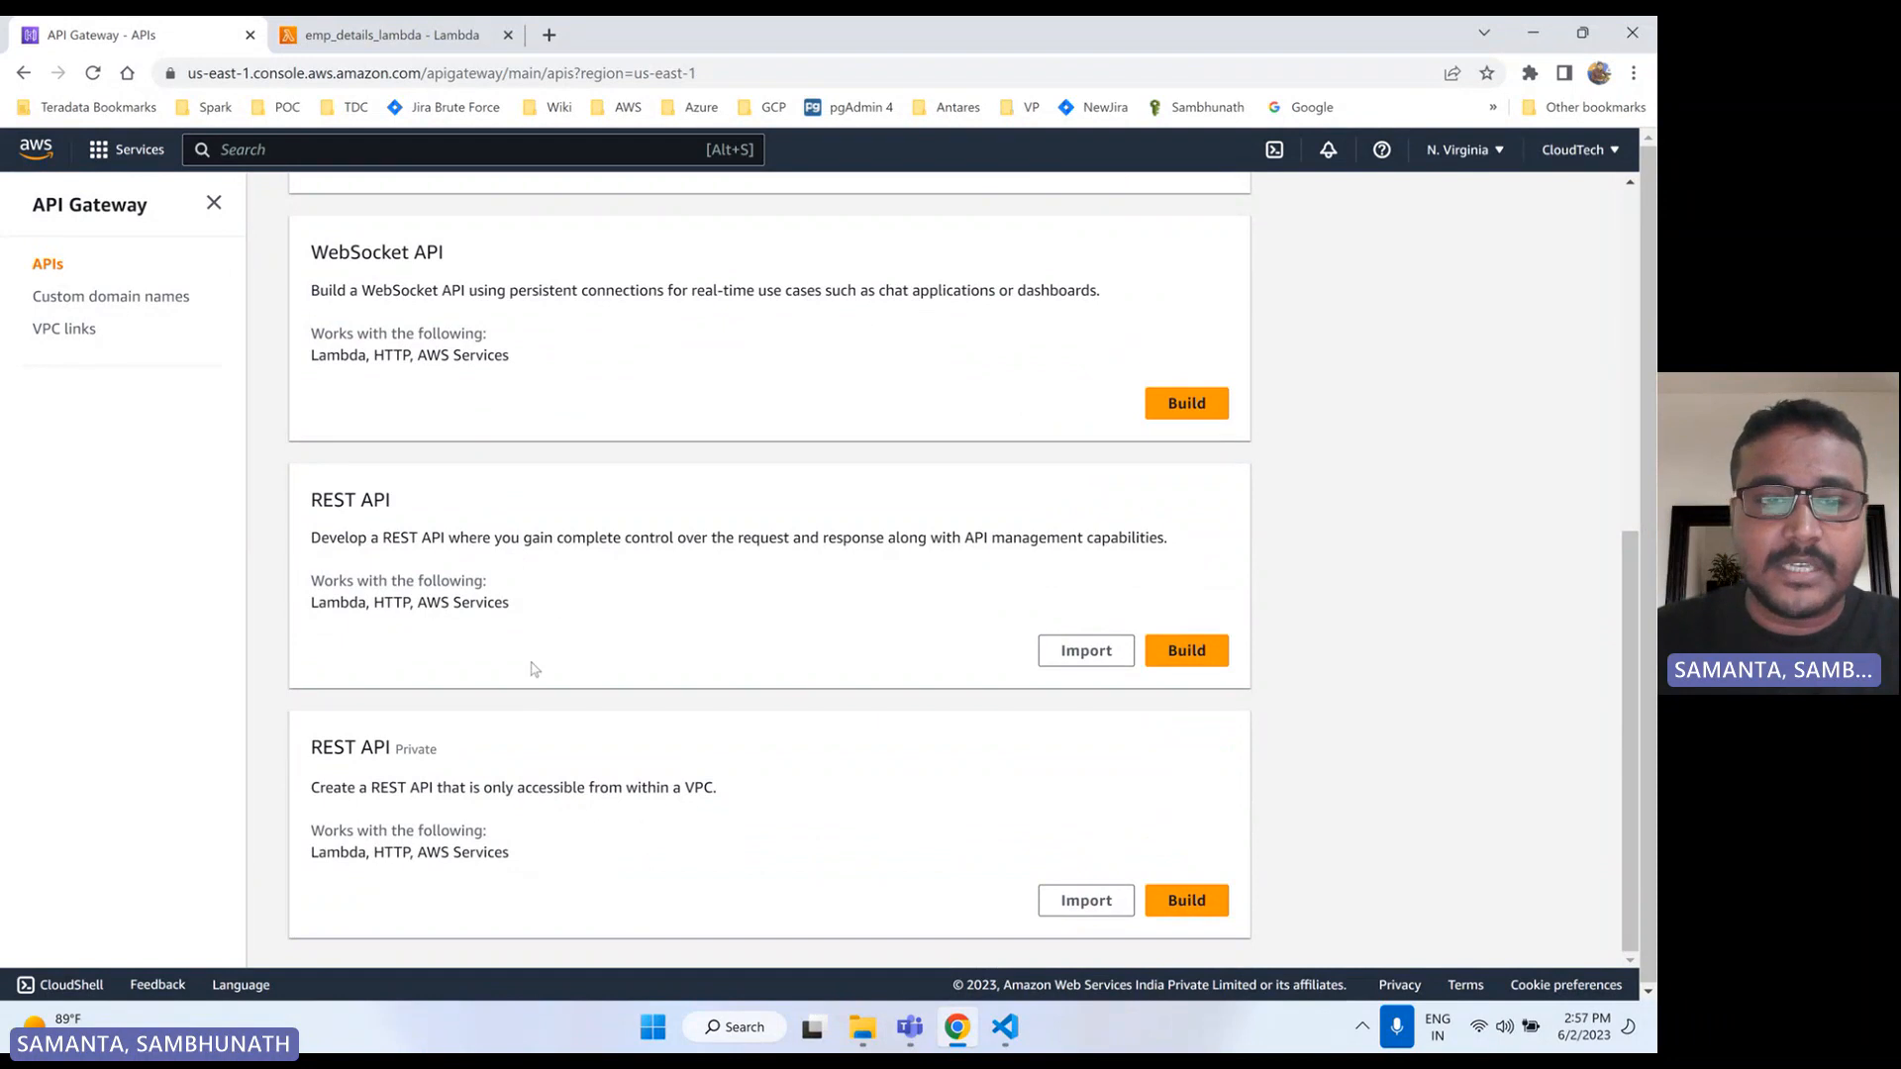
{"action": "left_click_drag", "start_coordinate": [749, 800], "coordinate": [346, 749]}
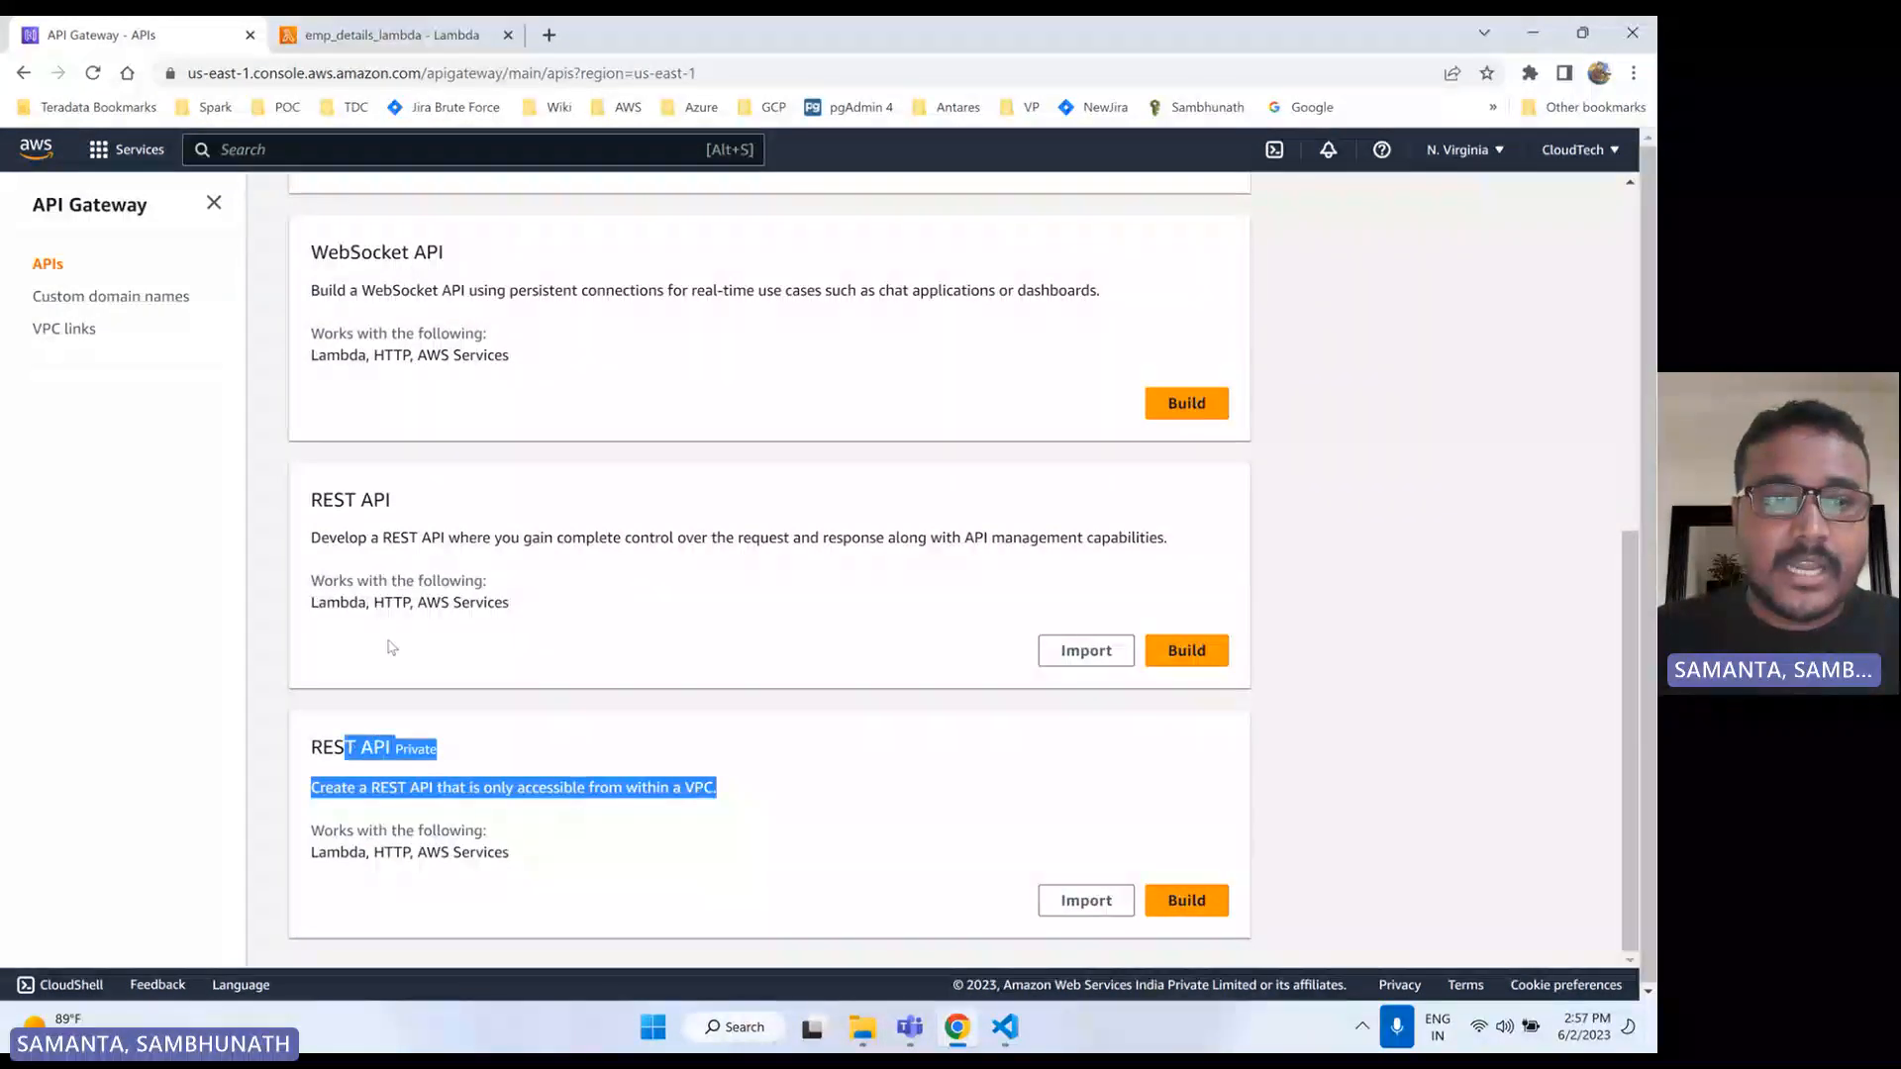
{"action": "left_click_drag", "start_coordinate": [309, 500], "coordinate": [332, 585]}
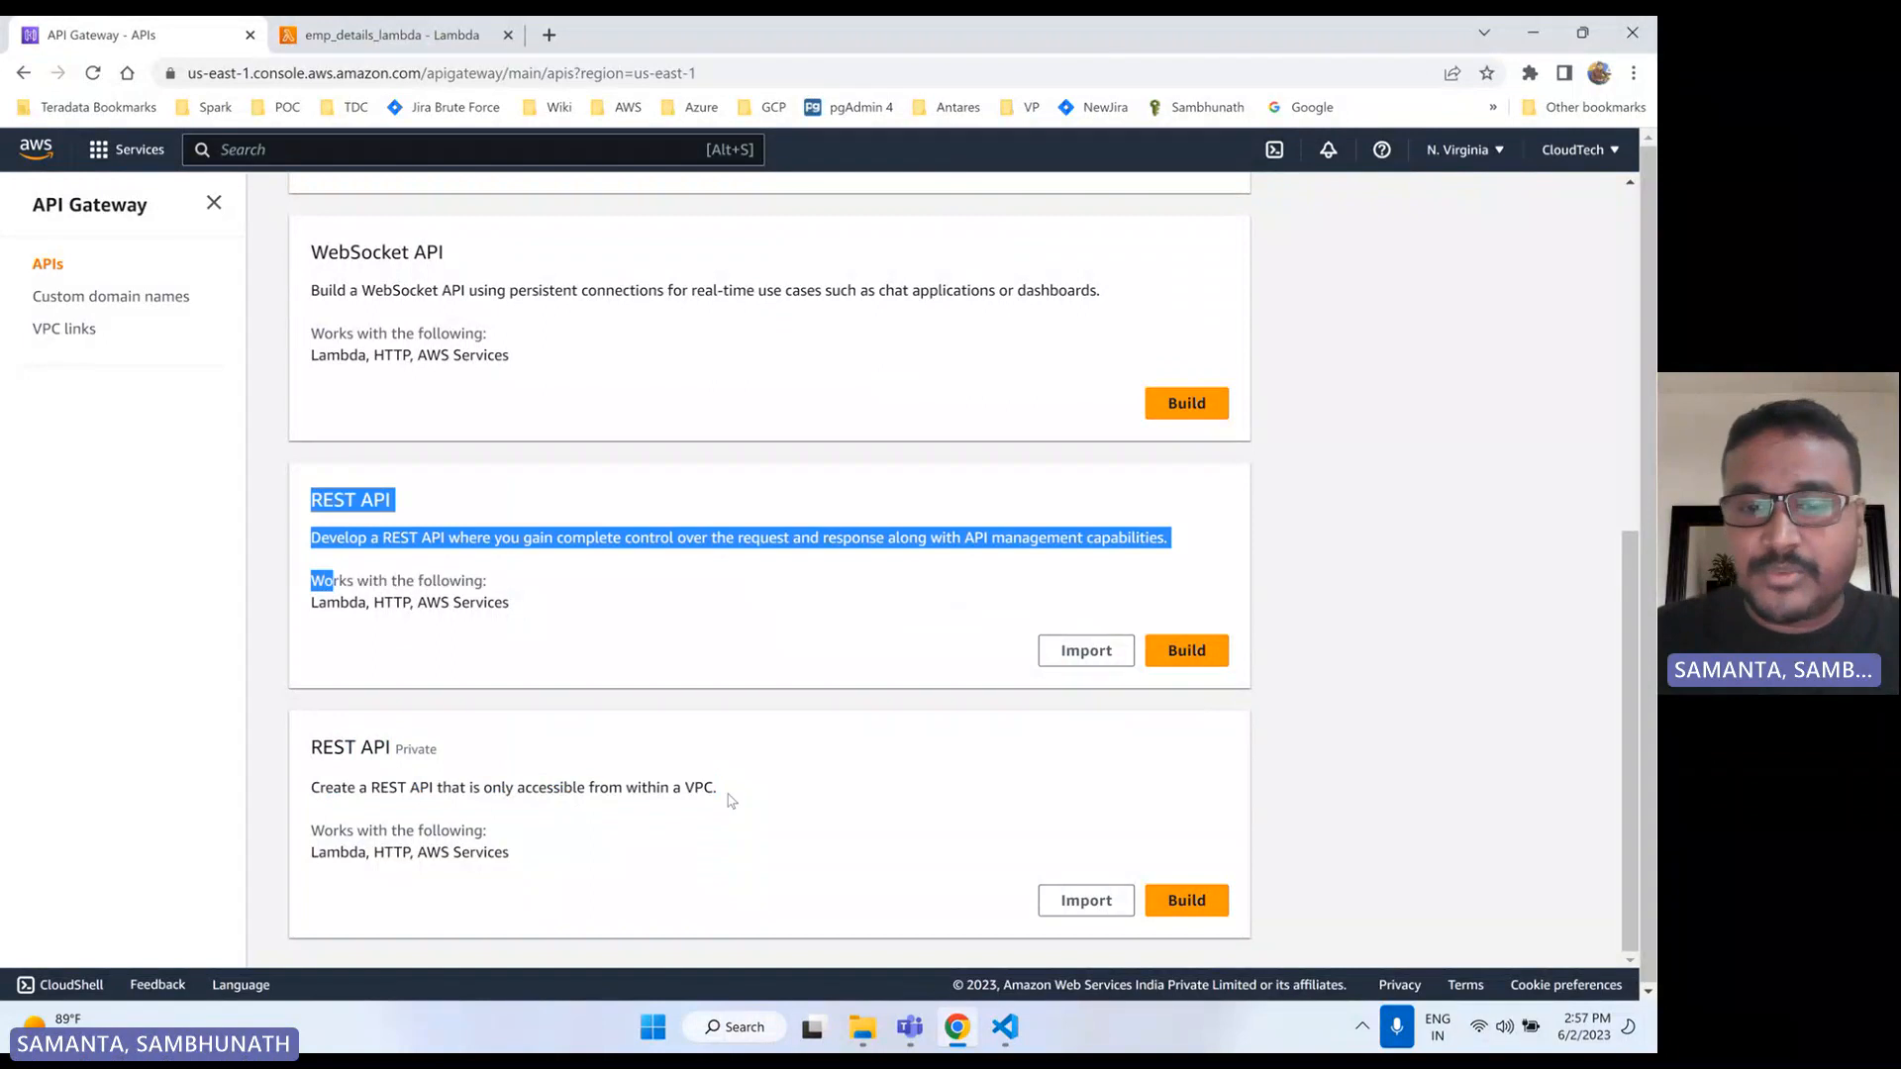
{"action": "left_click_drag", "start_coordinate": [731, 800], "coordinate": [431, 754]}
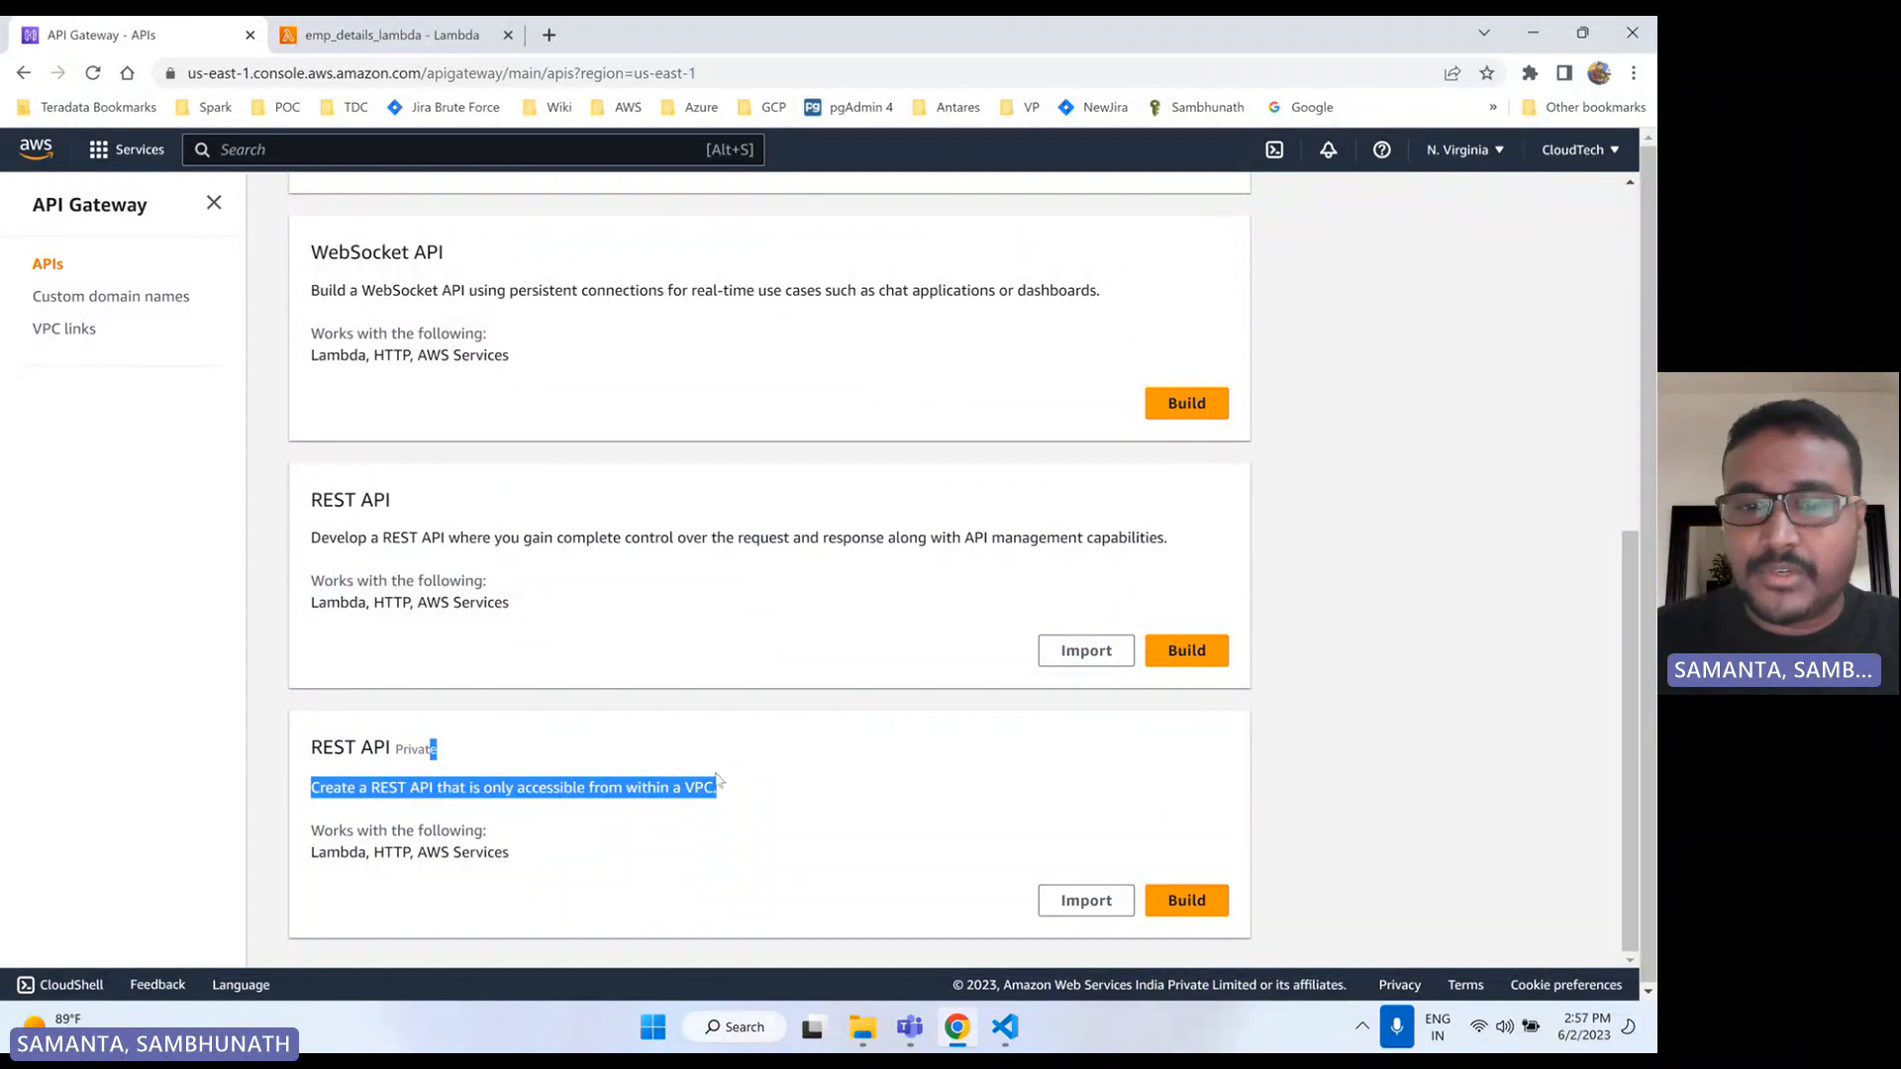
{"action": "double_click", "coordinate": [697, 789]}
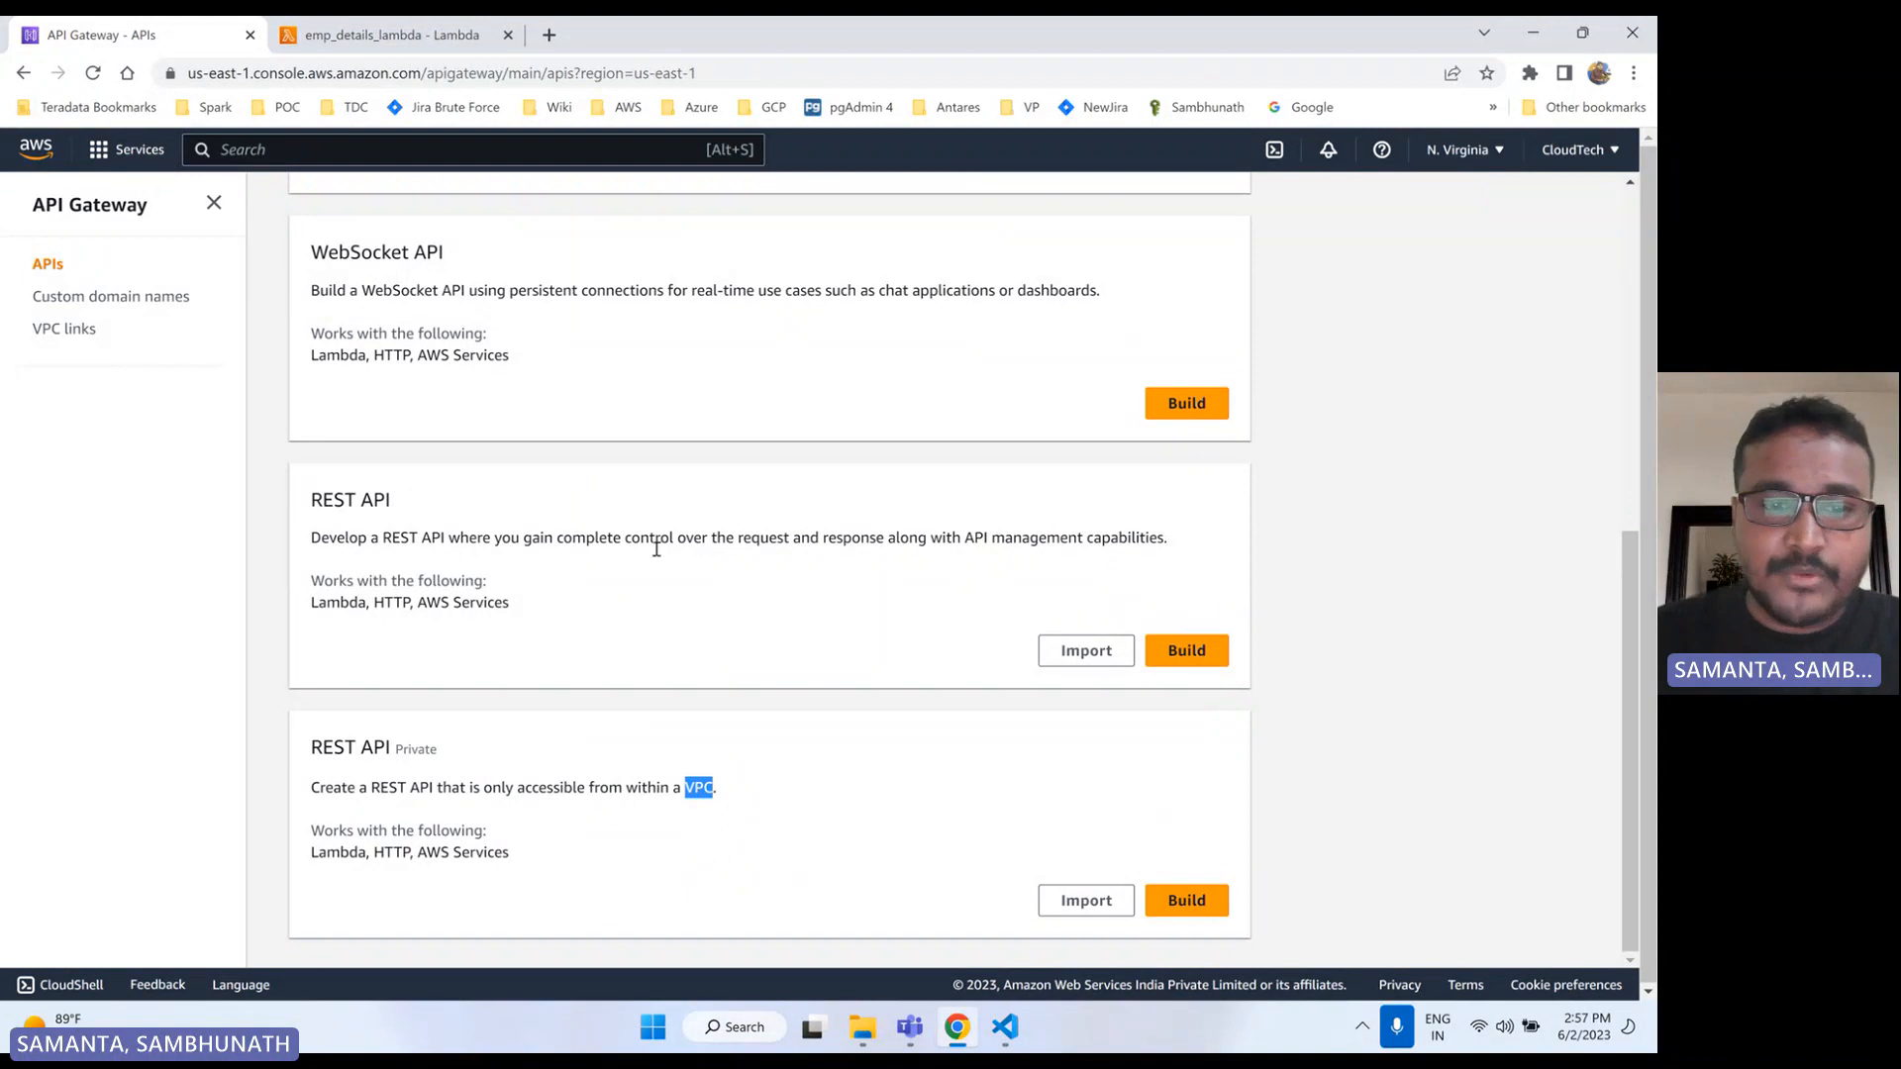
- Start building a public REST API, dismiss the welcome message, choose New API instead of the example, and name it getEmpDetaild
{"action": "left_click", "coordinate": [1209, 661]}
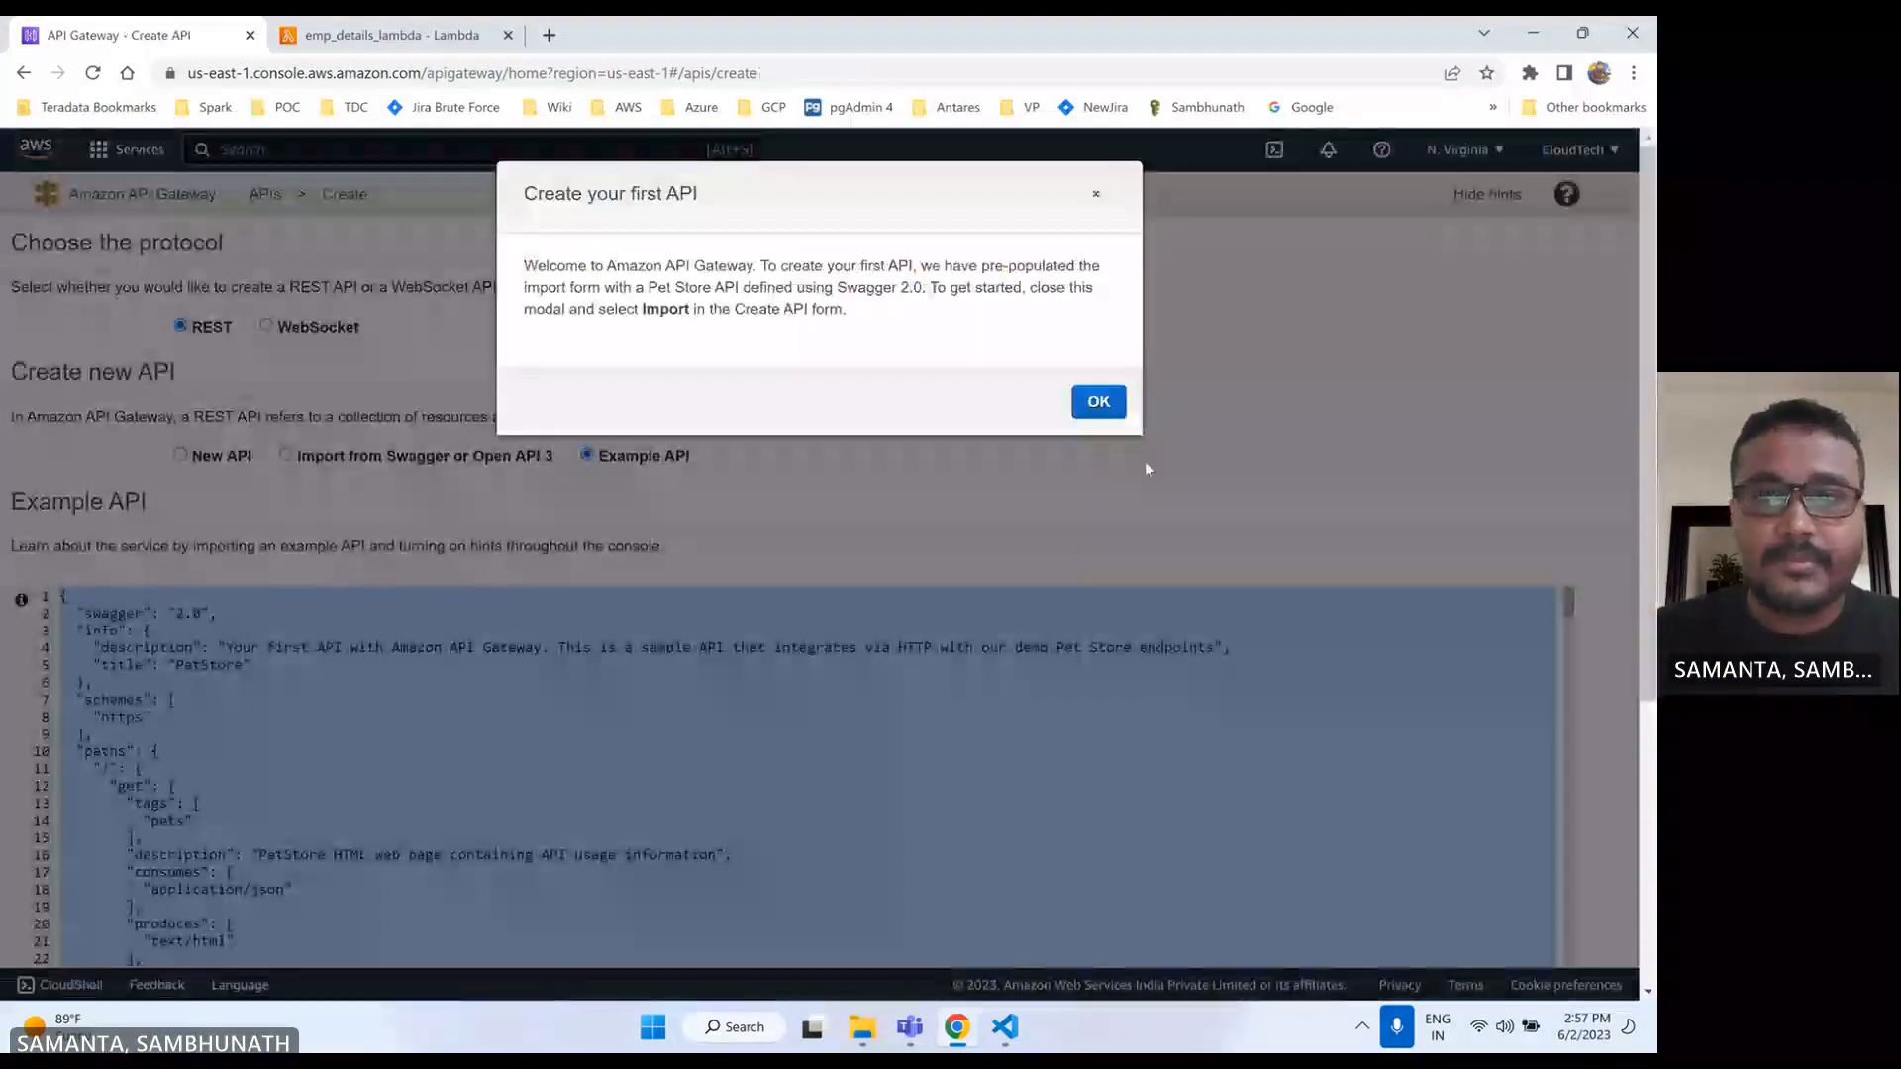
{"action": "left_click", "coordinate": [1099, 402]}
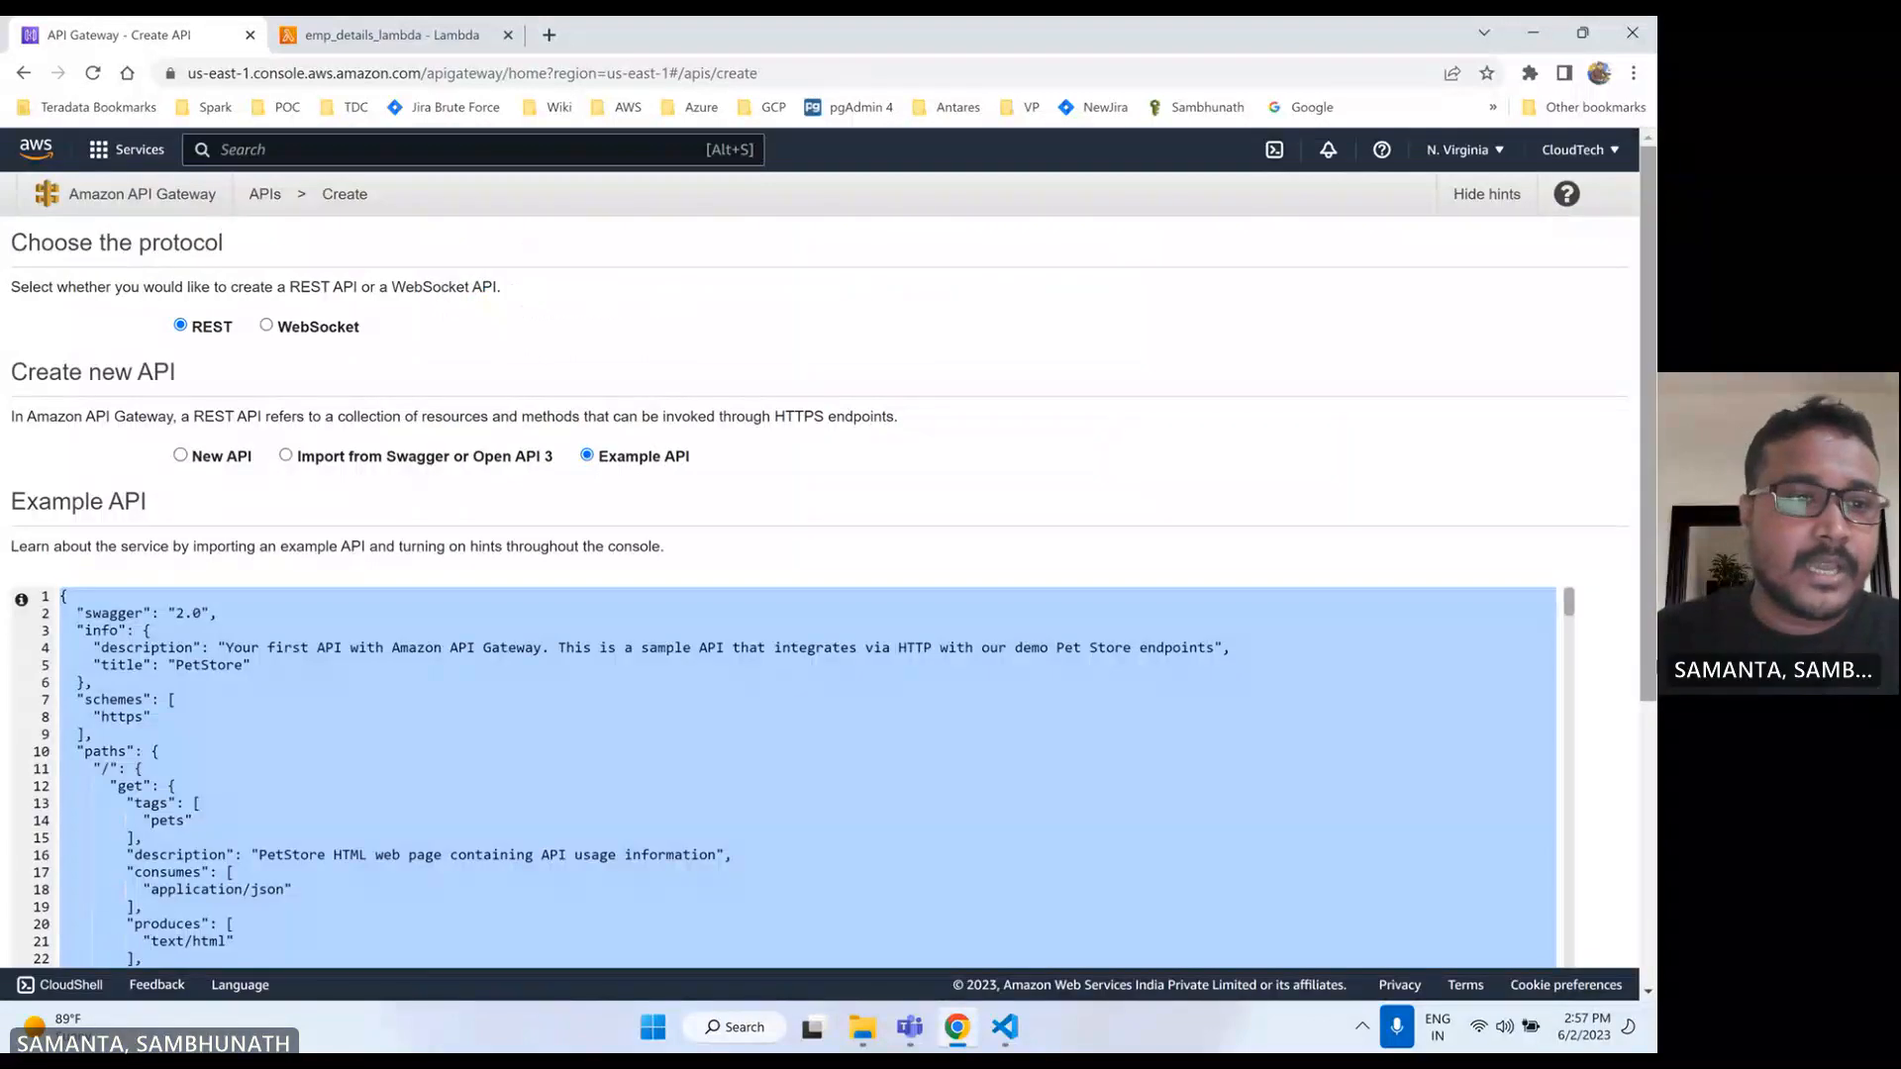
{"action": "left_click", "coordinate": [182, 457]}
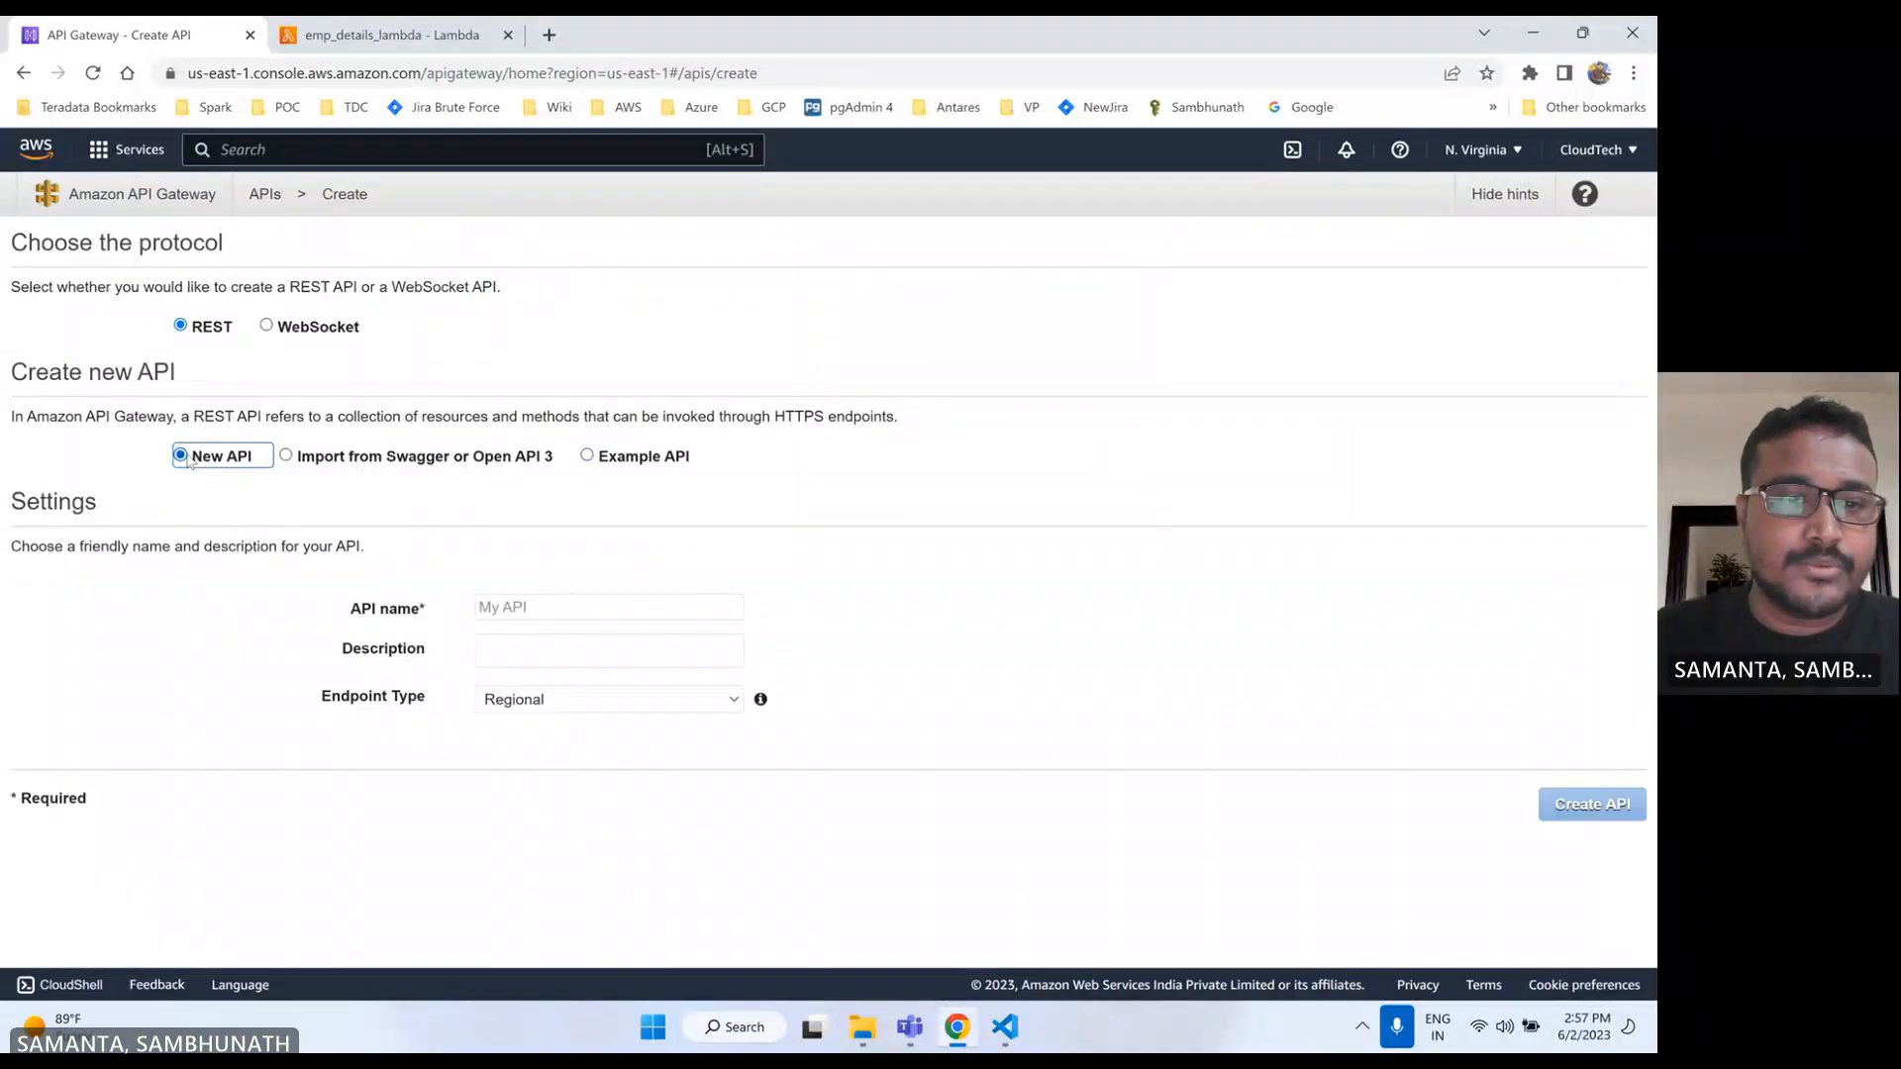
{"action": "left_click", "coordinate": [580, 610]}
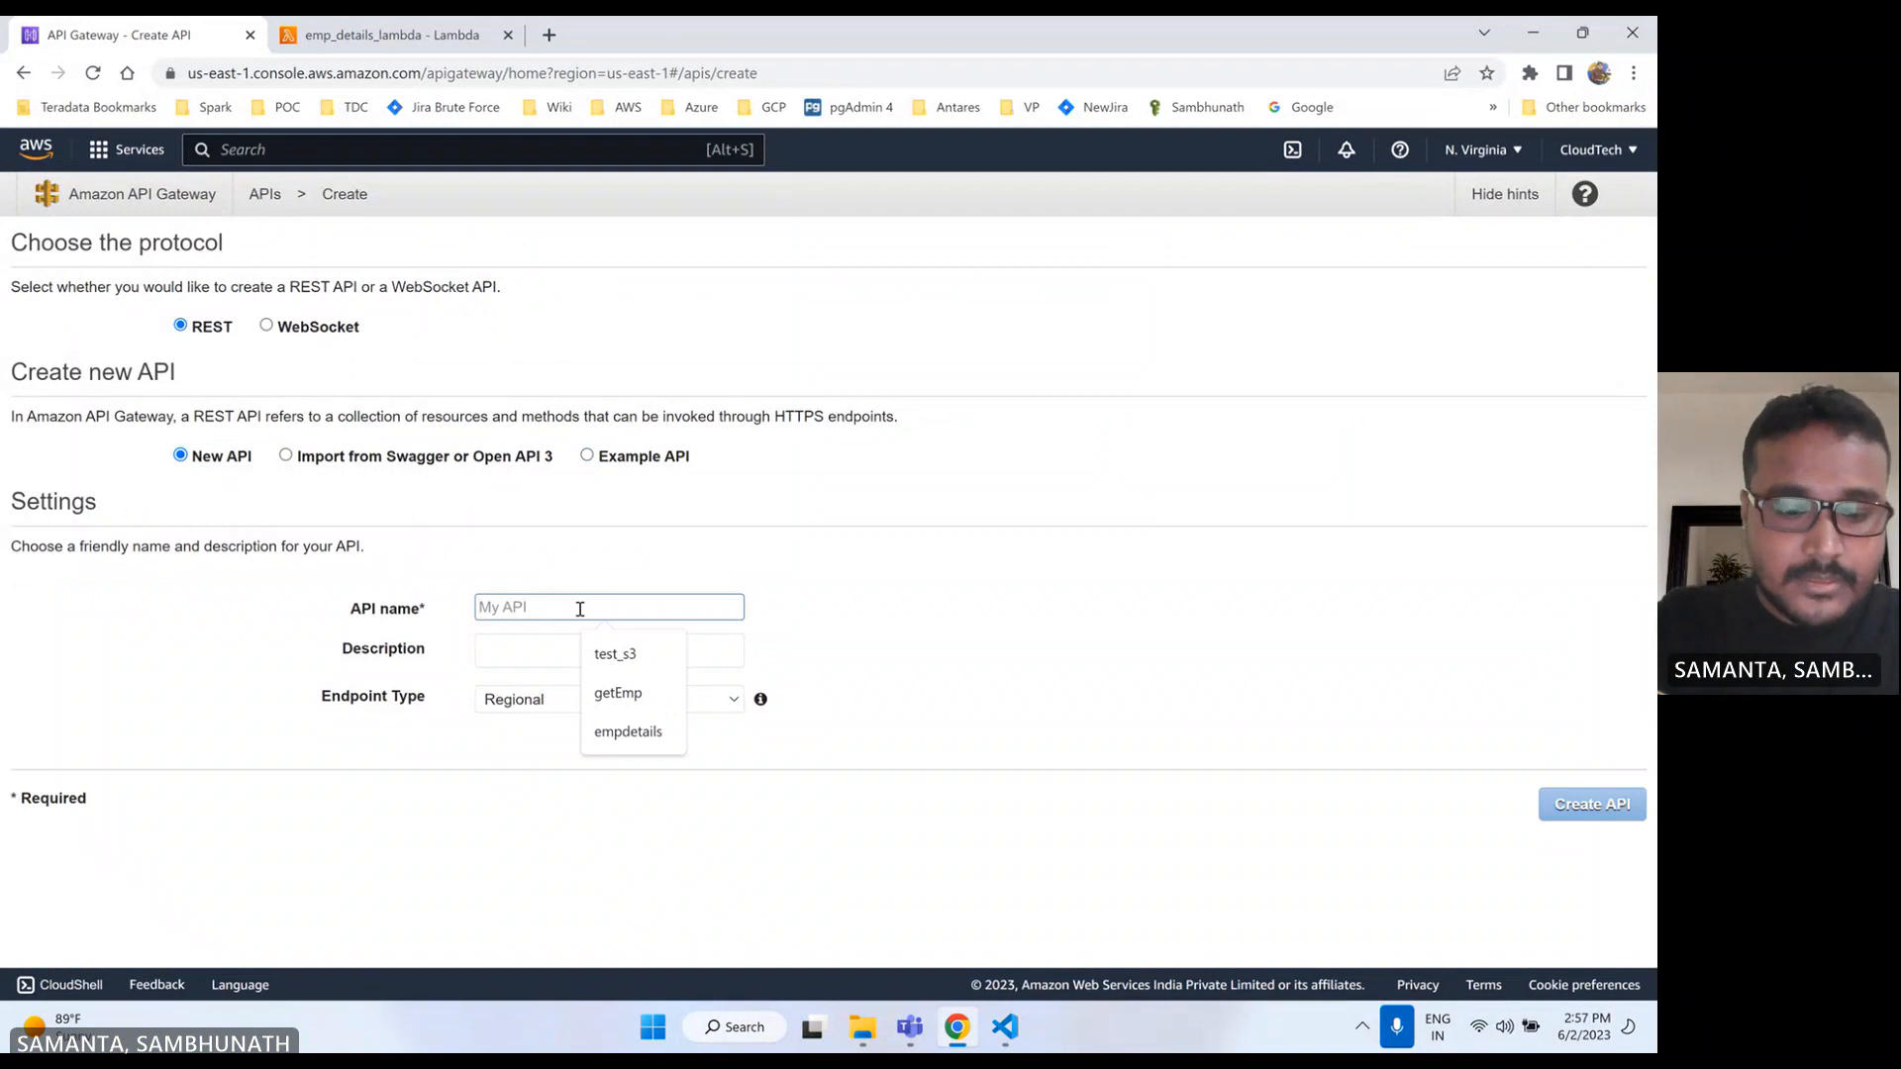
{"action": "type", "text": "get"}
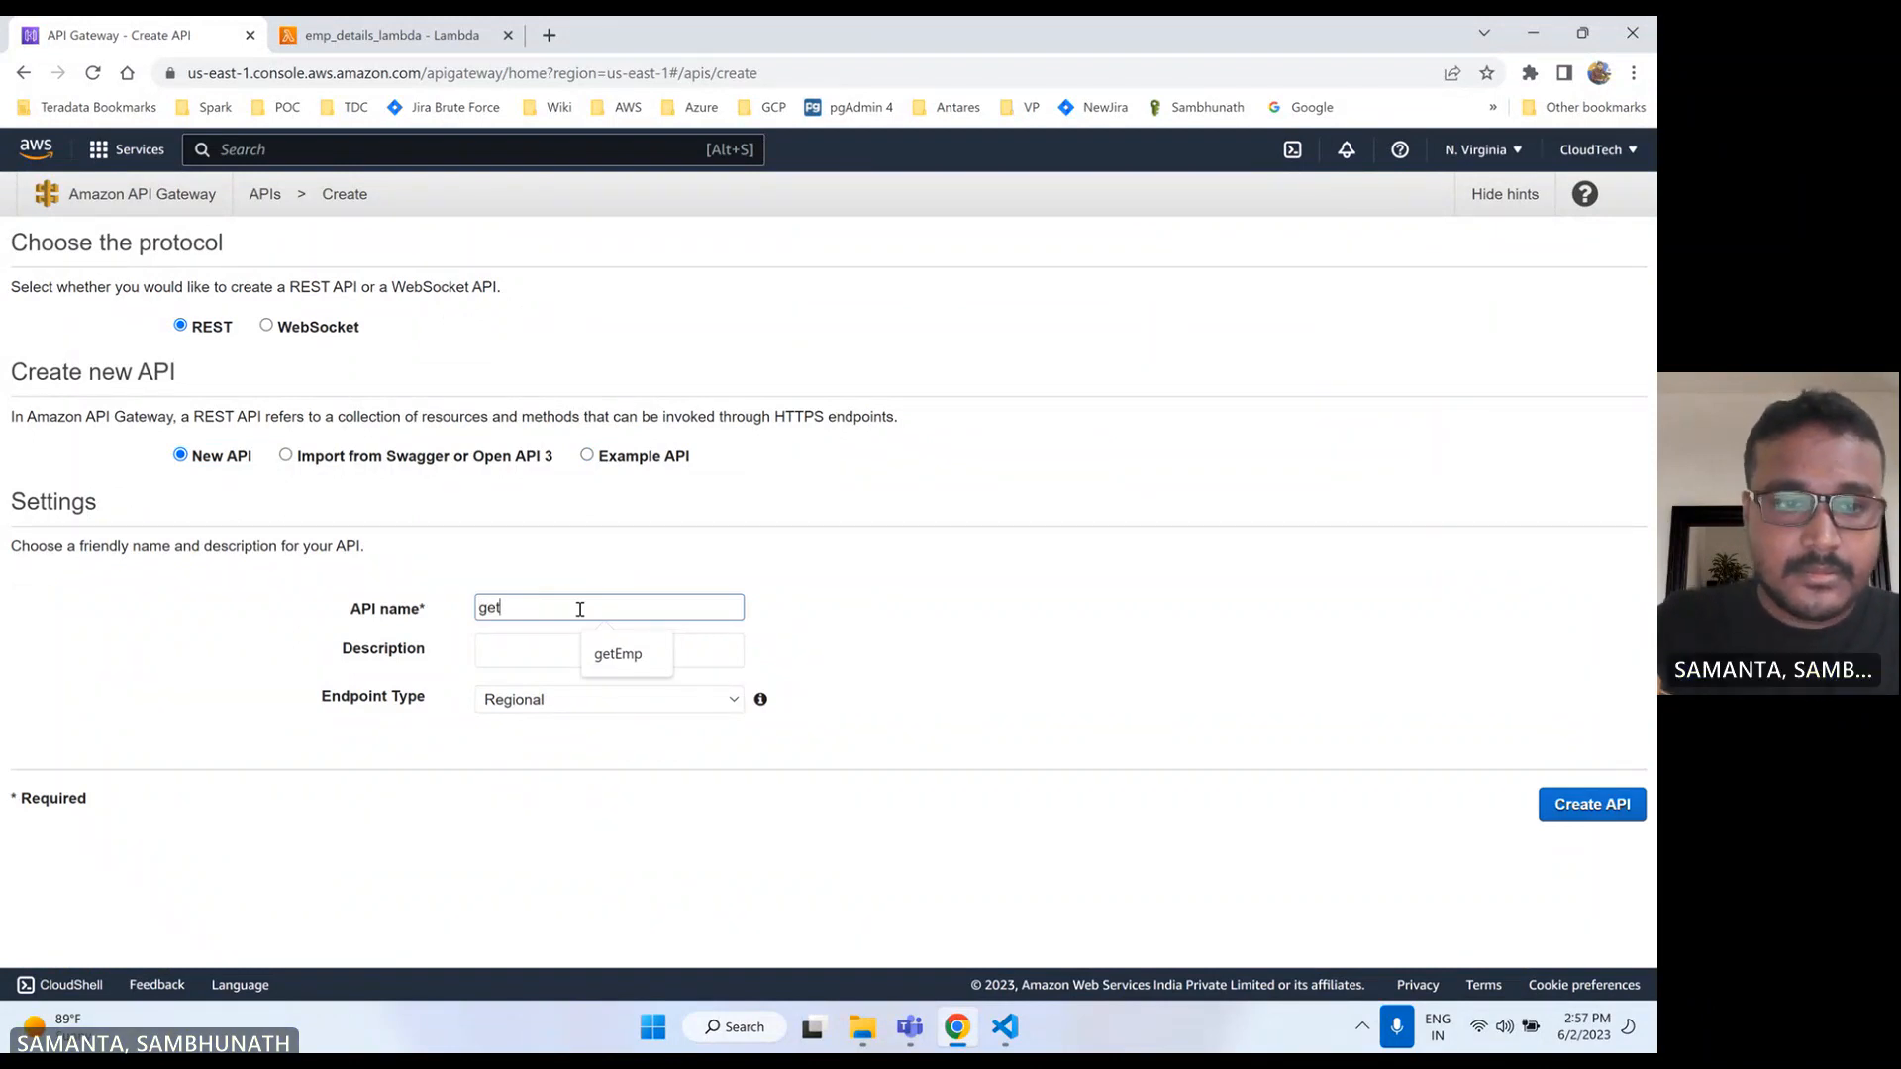
{"action": "type", "text": "EmpD"}
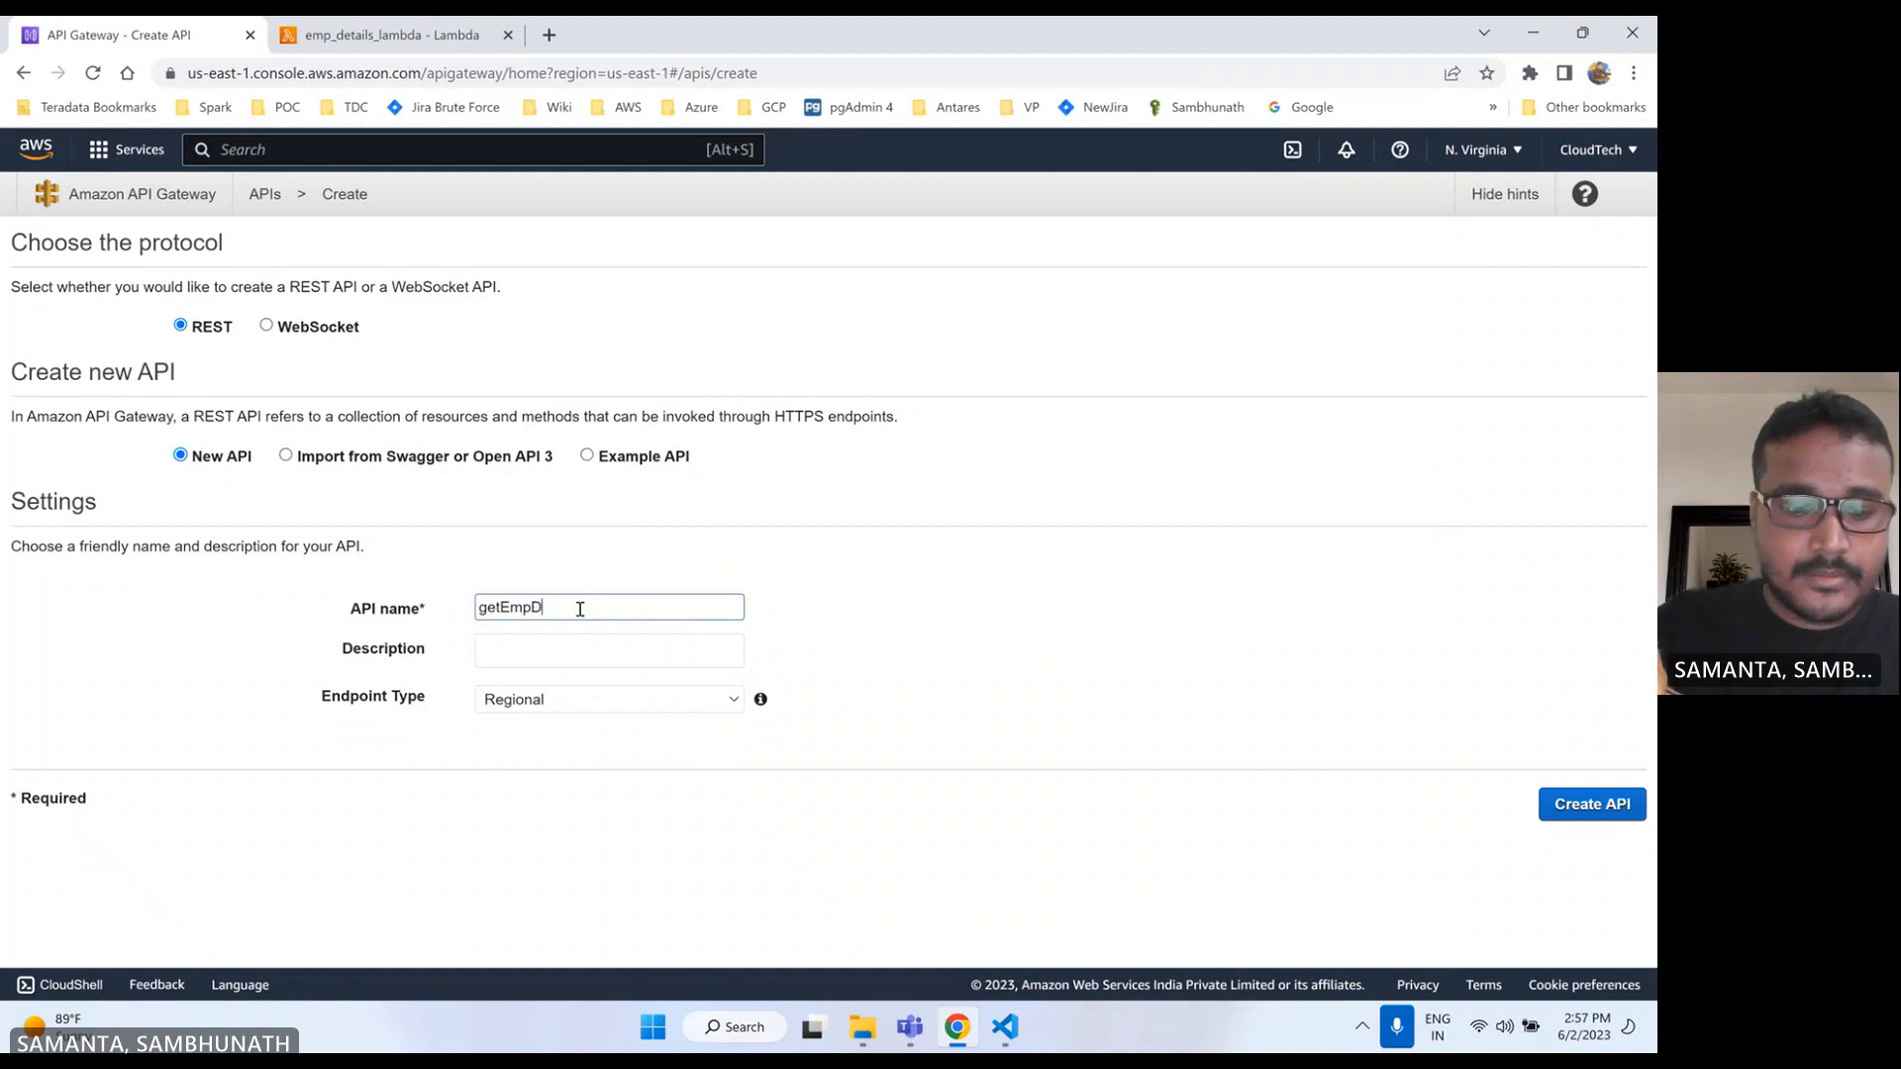
{"action": "type", "text": "etail"}
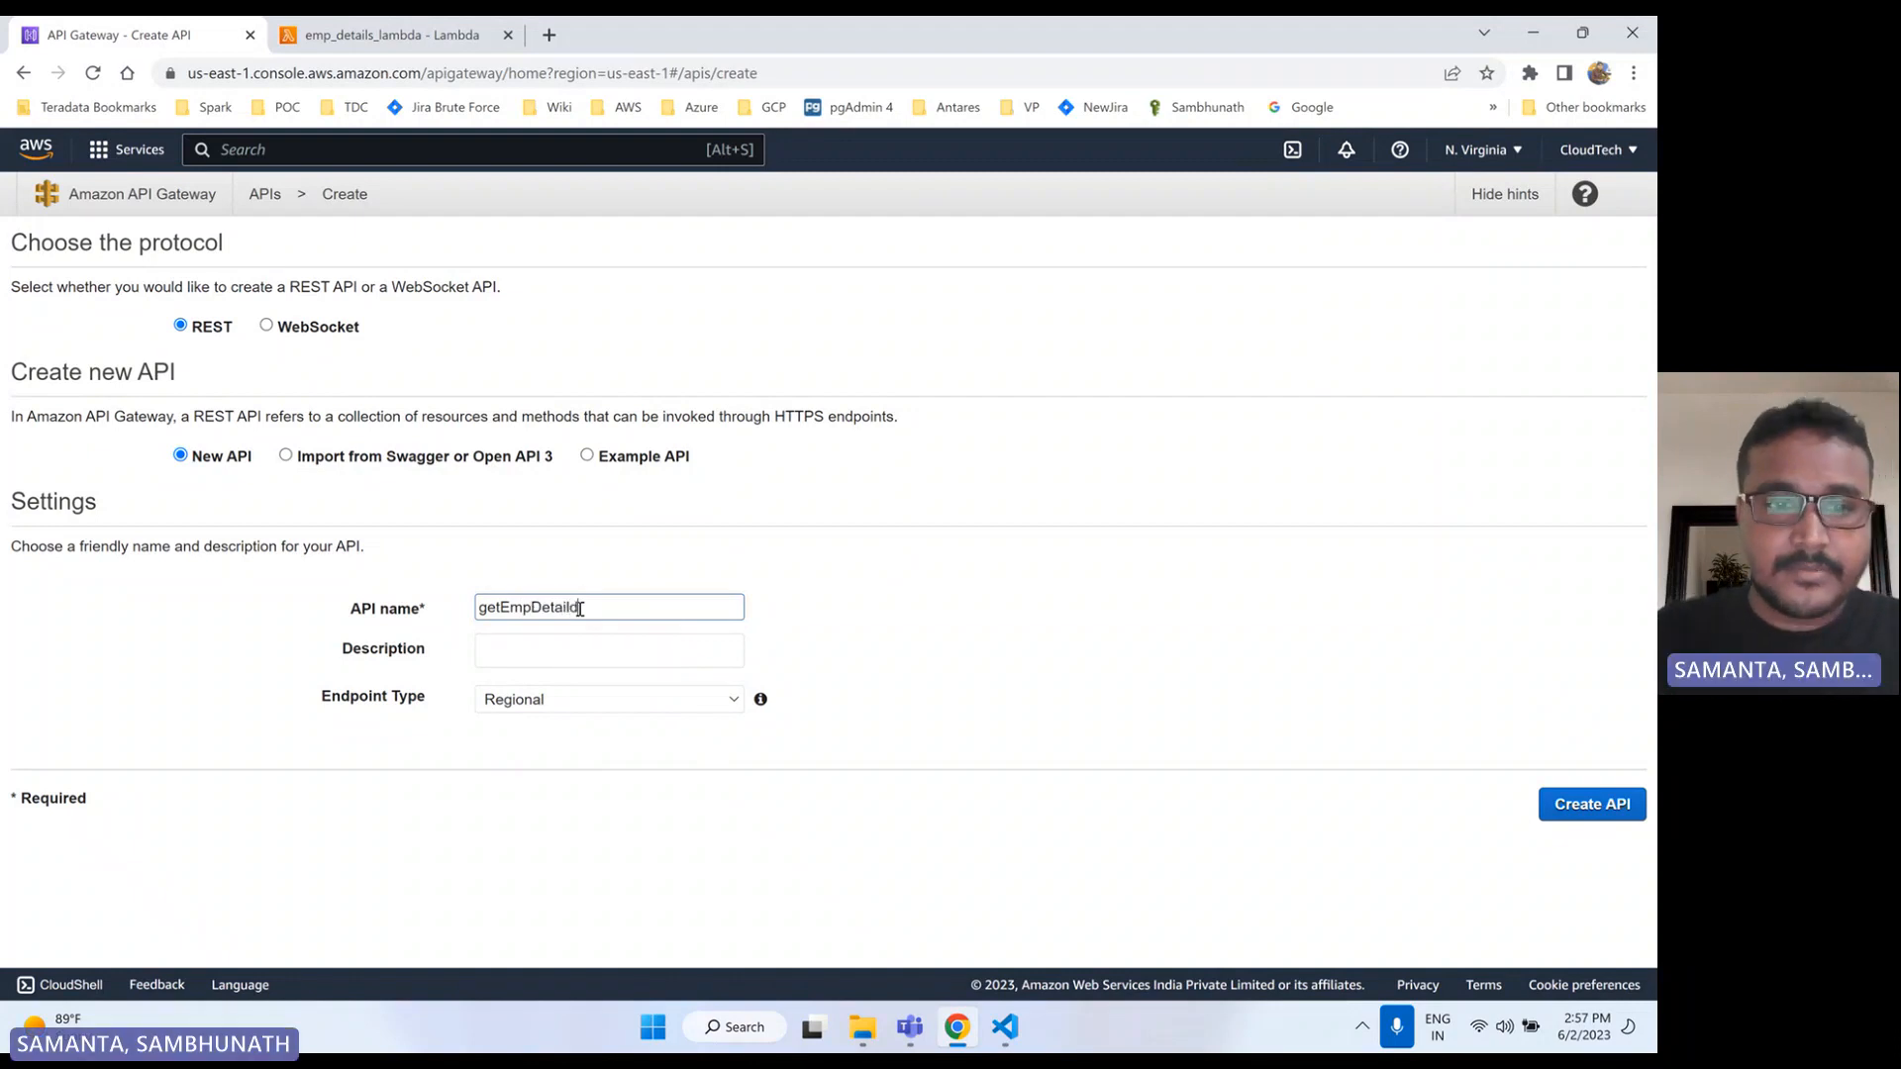
{"action": "type", "text": "d"}
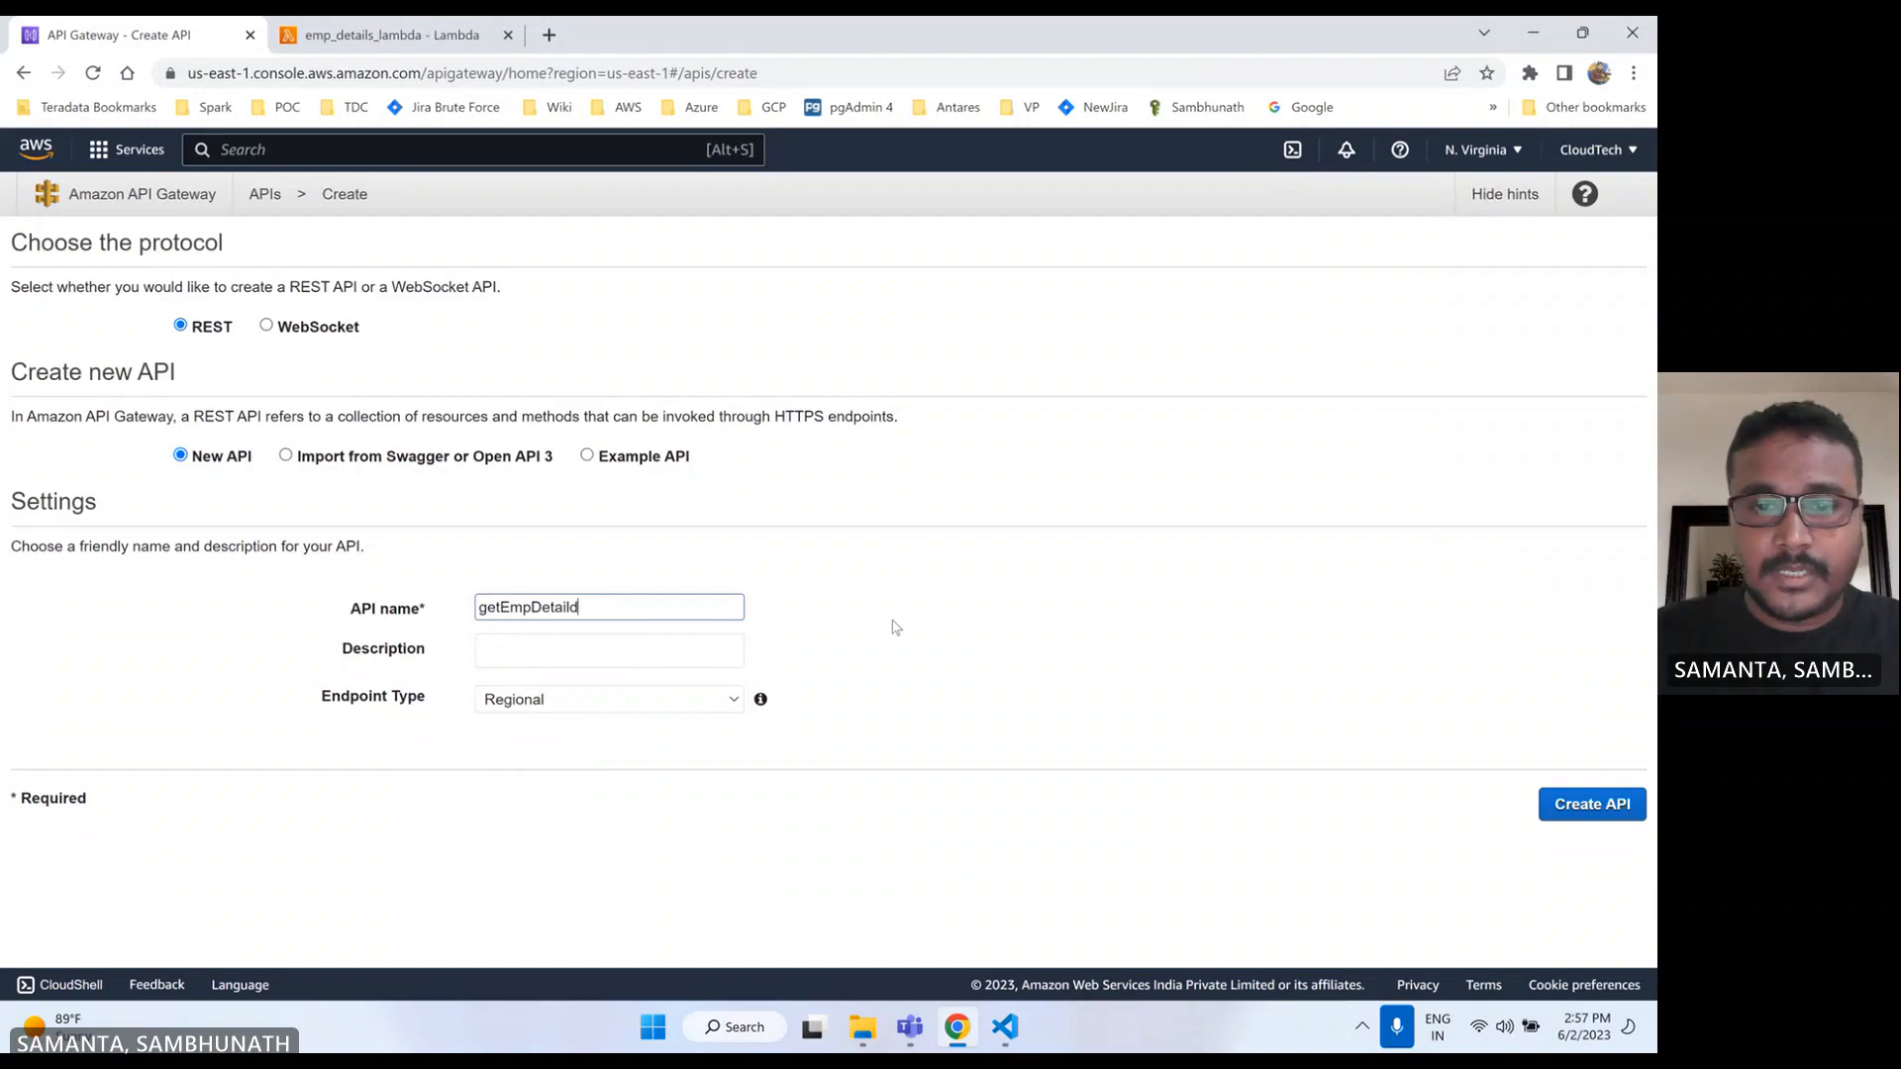
- Review the endpoint types and their explanation, keep Regional with an empty description, and create the API
{"action": "left_click", "coordinate": [896, 627]}
{"action": "left_click", "coordinate": [547, 656]}
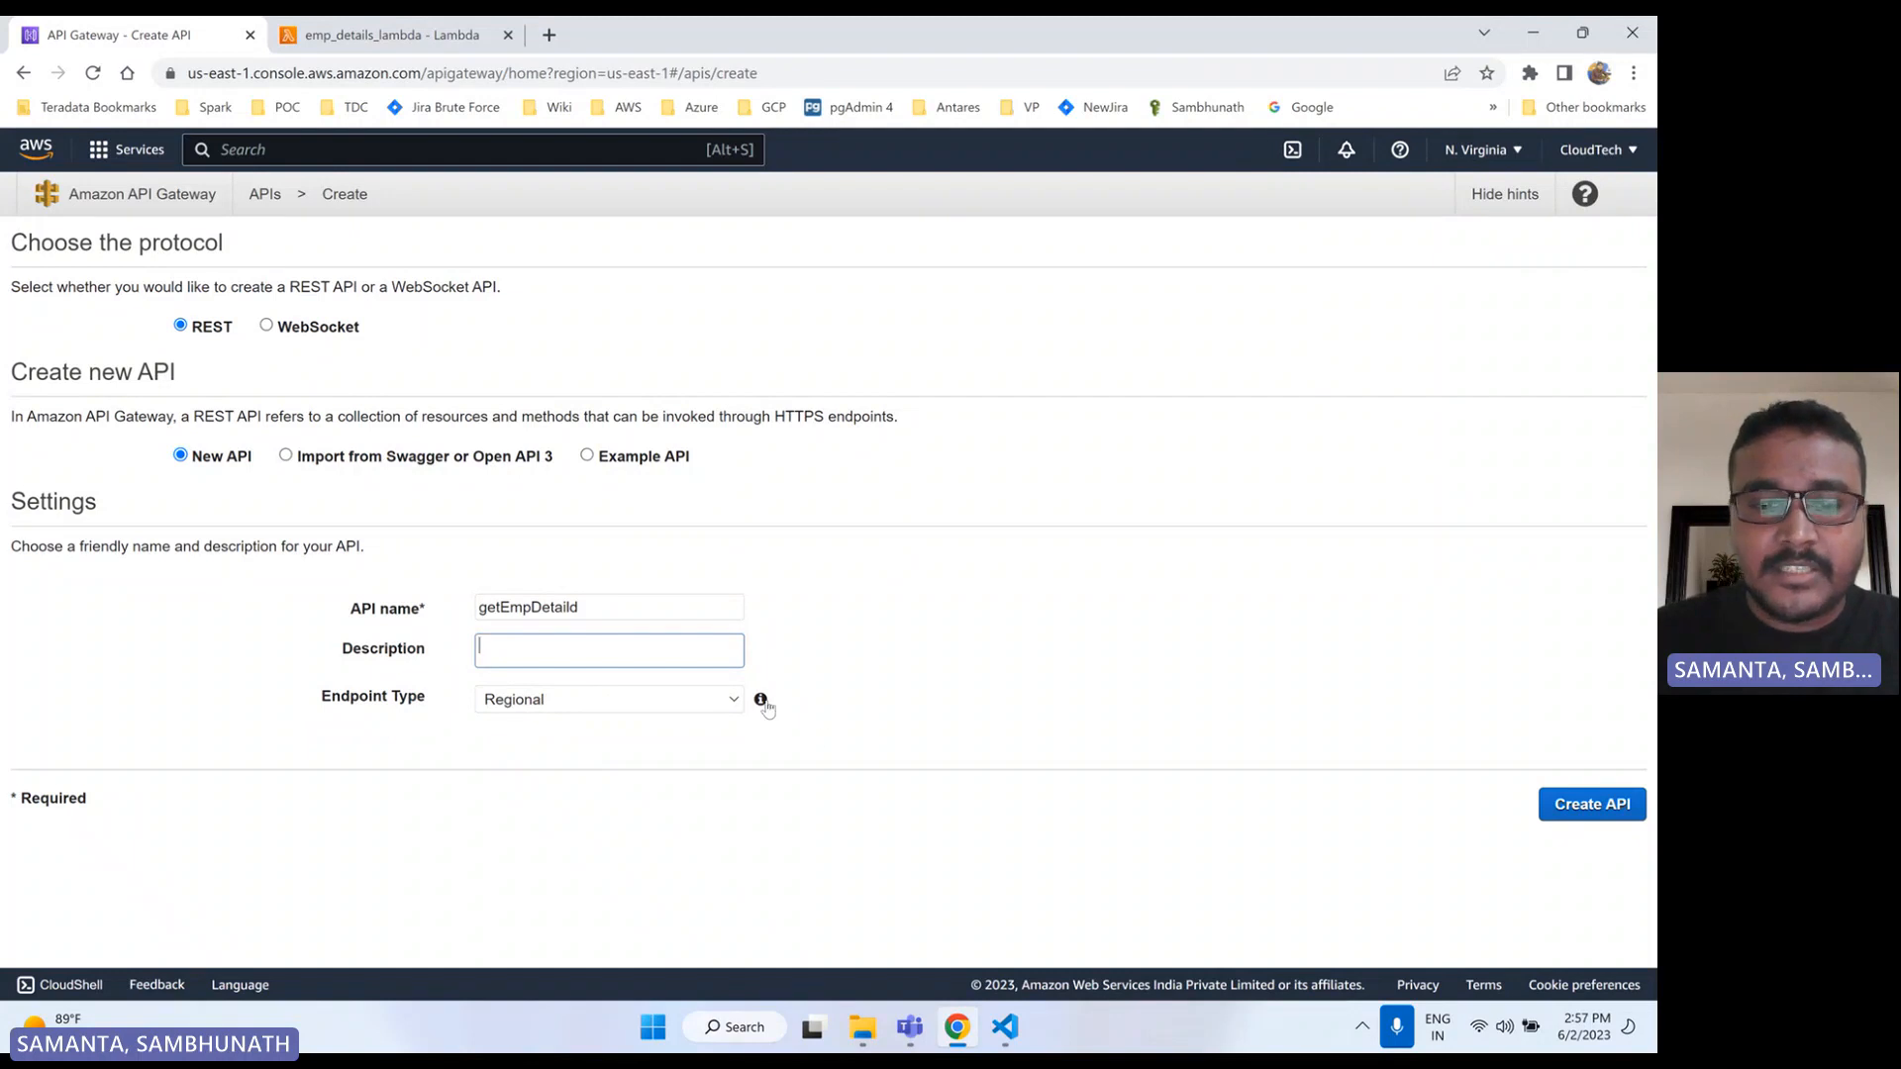
{"action": "mouse_move", "coordinate": [765, 704]}
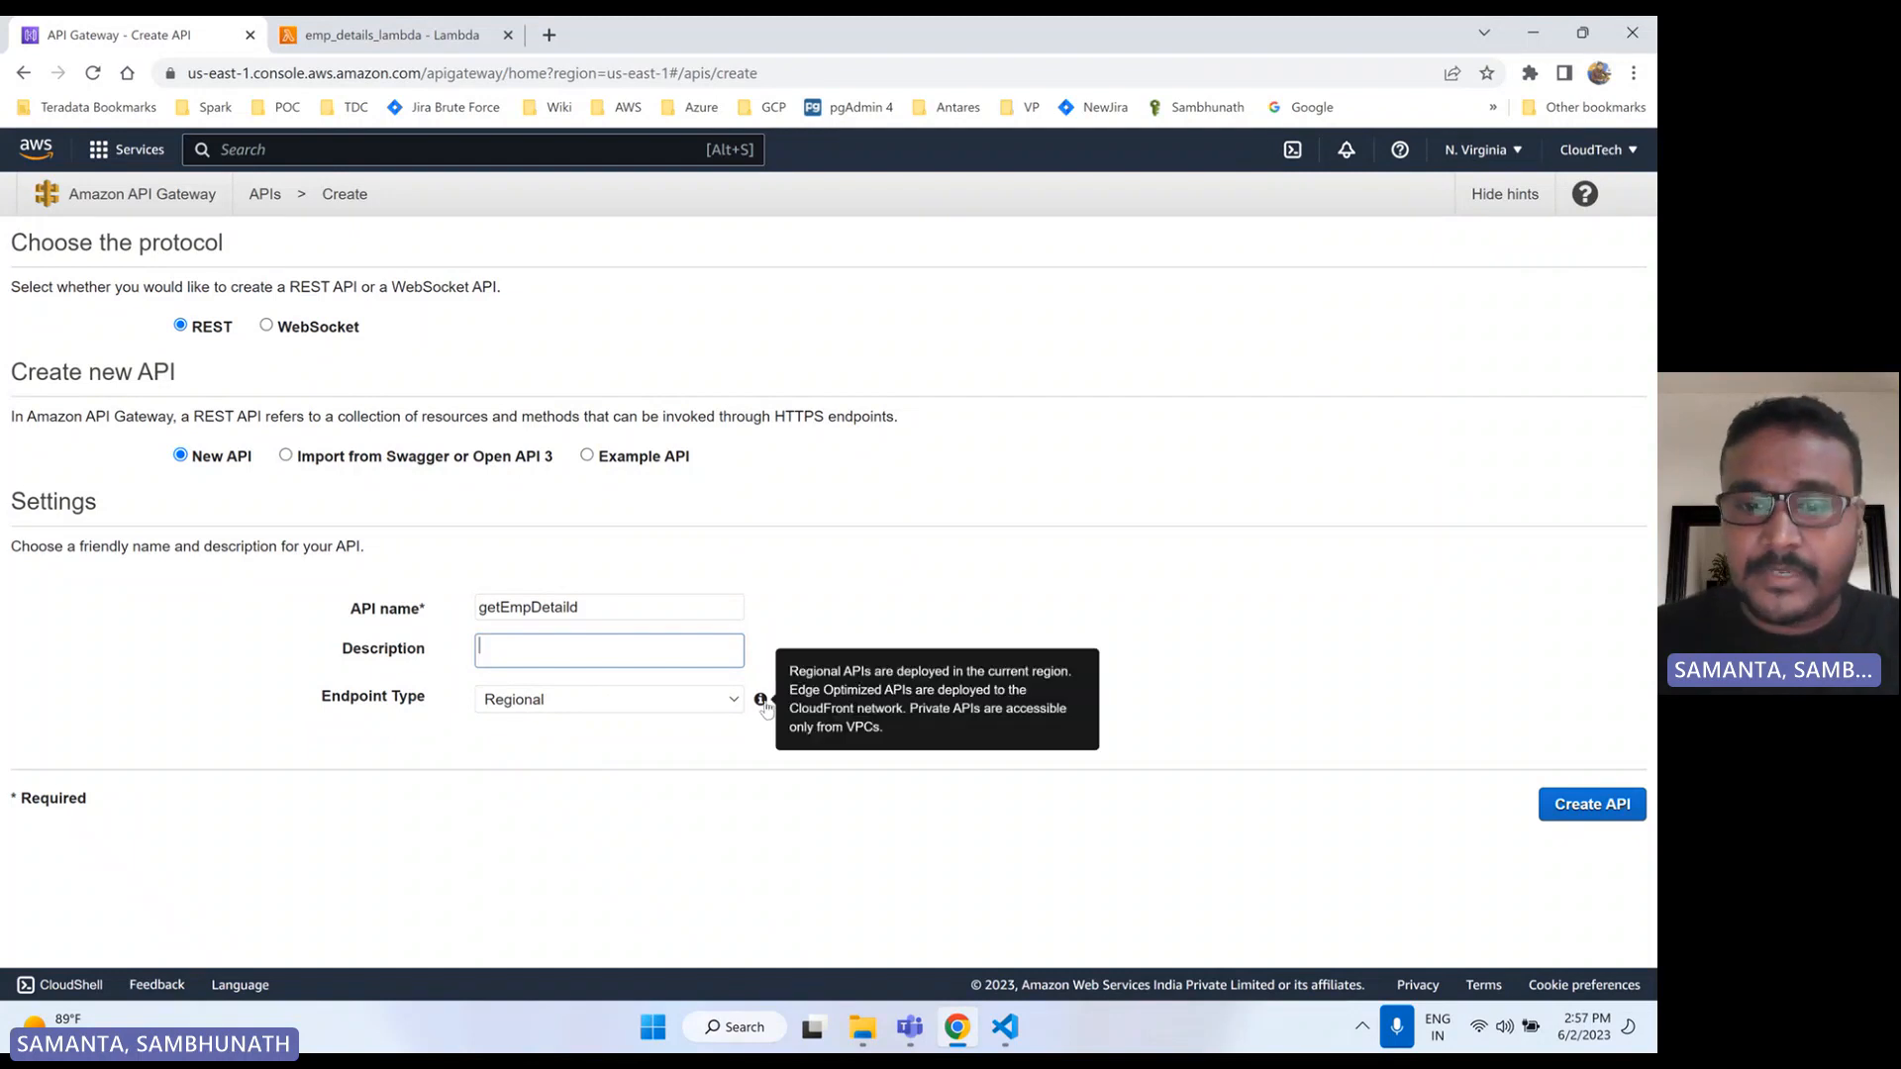
{"action": "left_click", "coordinate": [736, 700]}
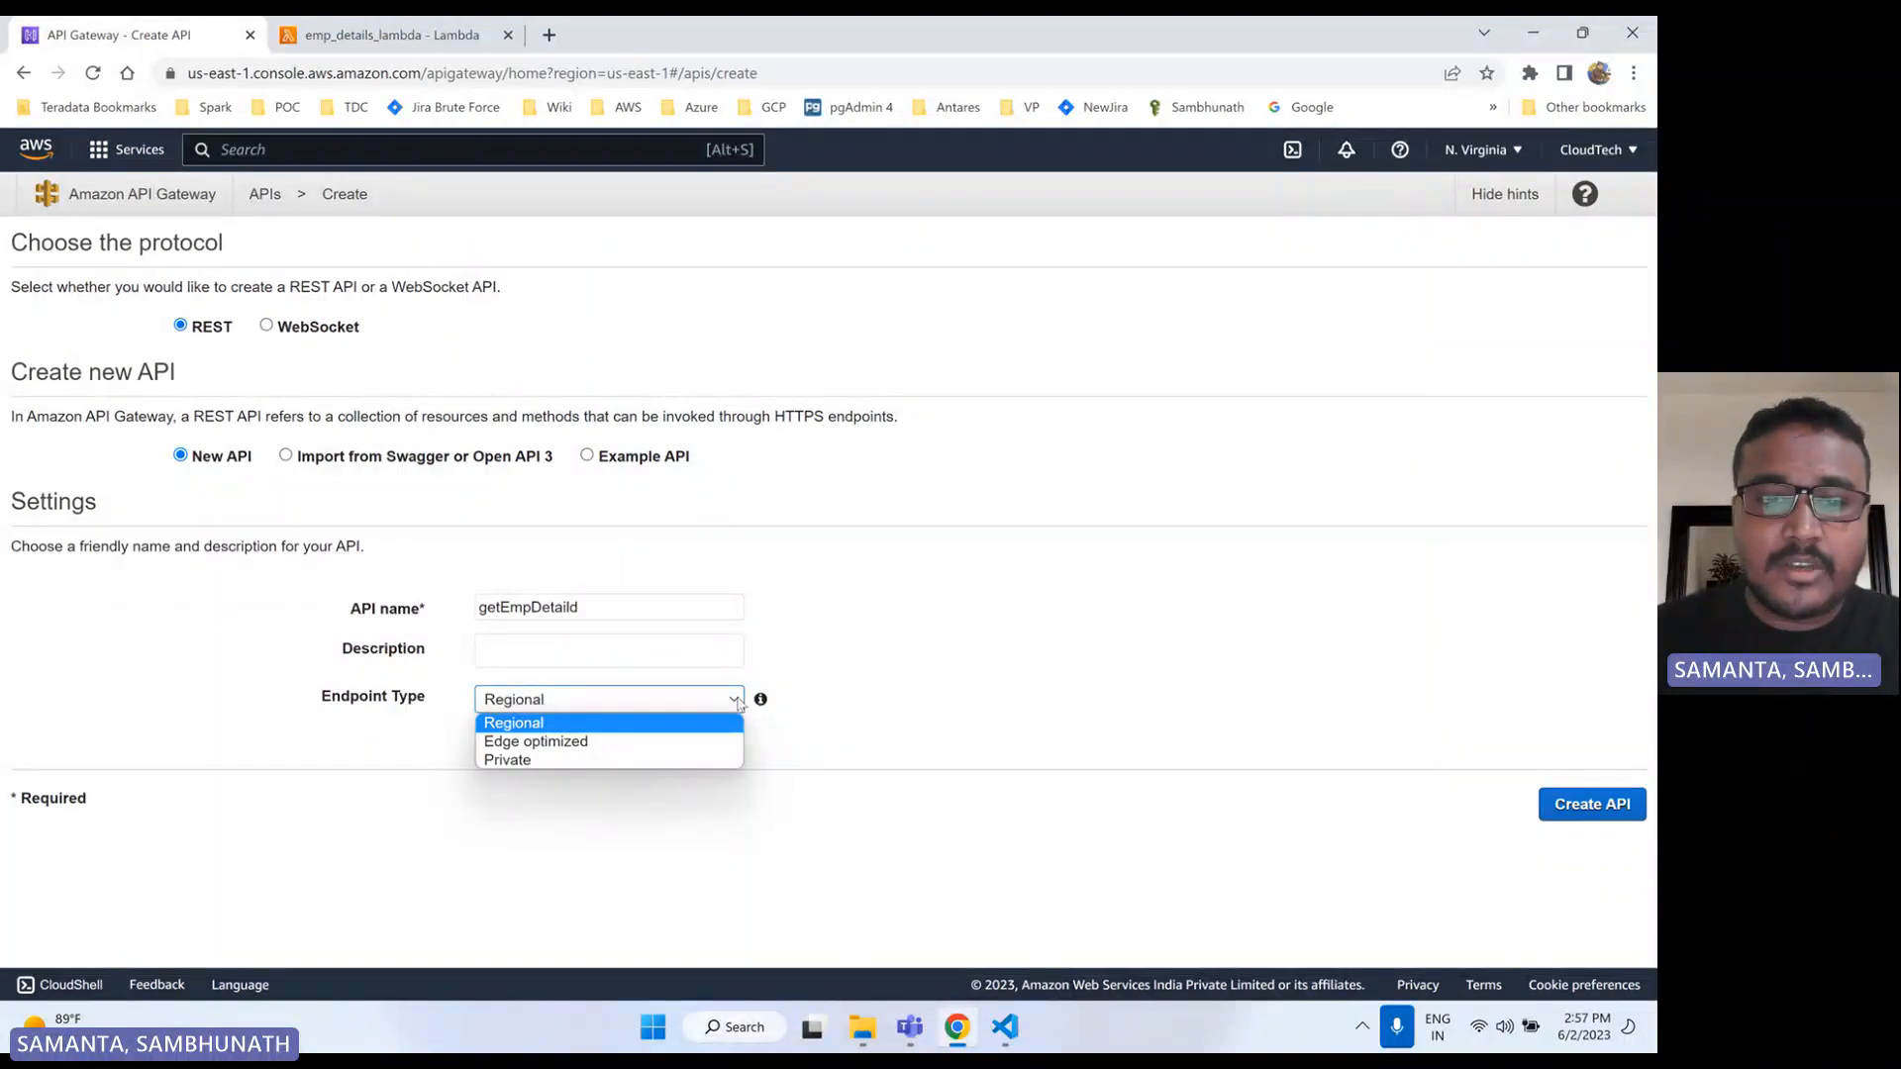
{"action": "mouse_move", "coordinate": [761, 707]}
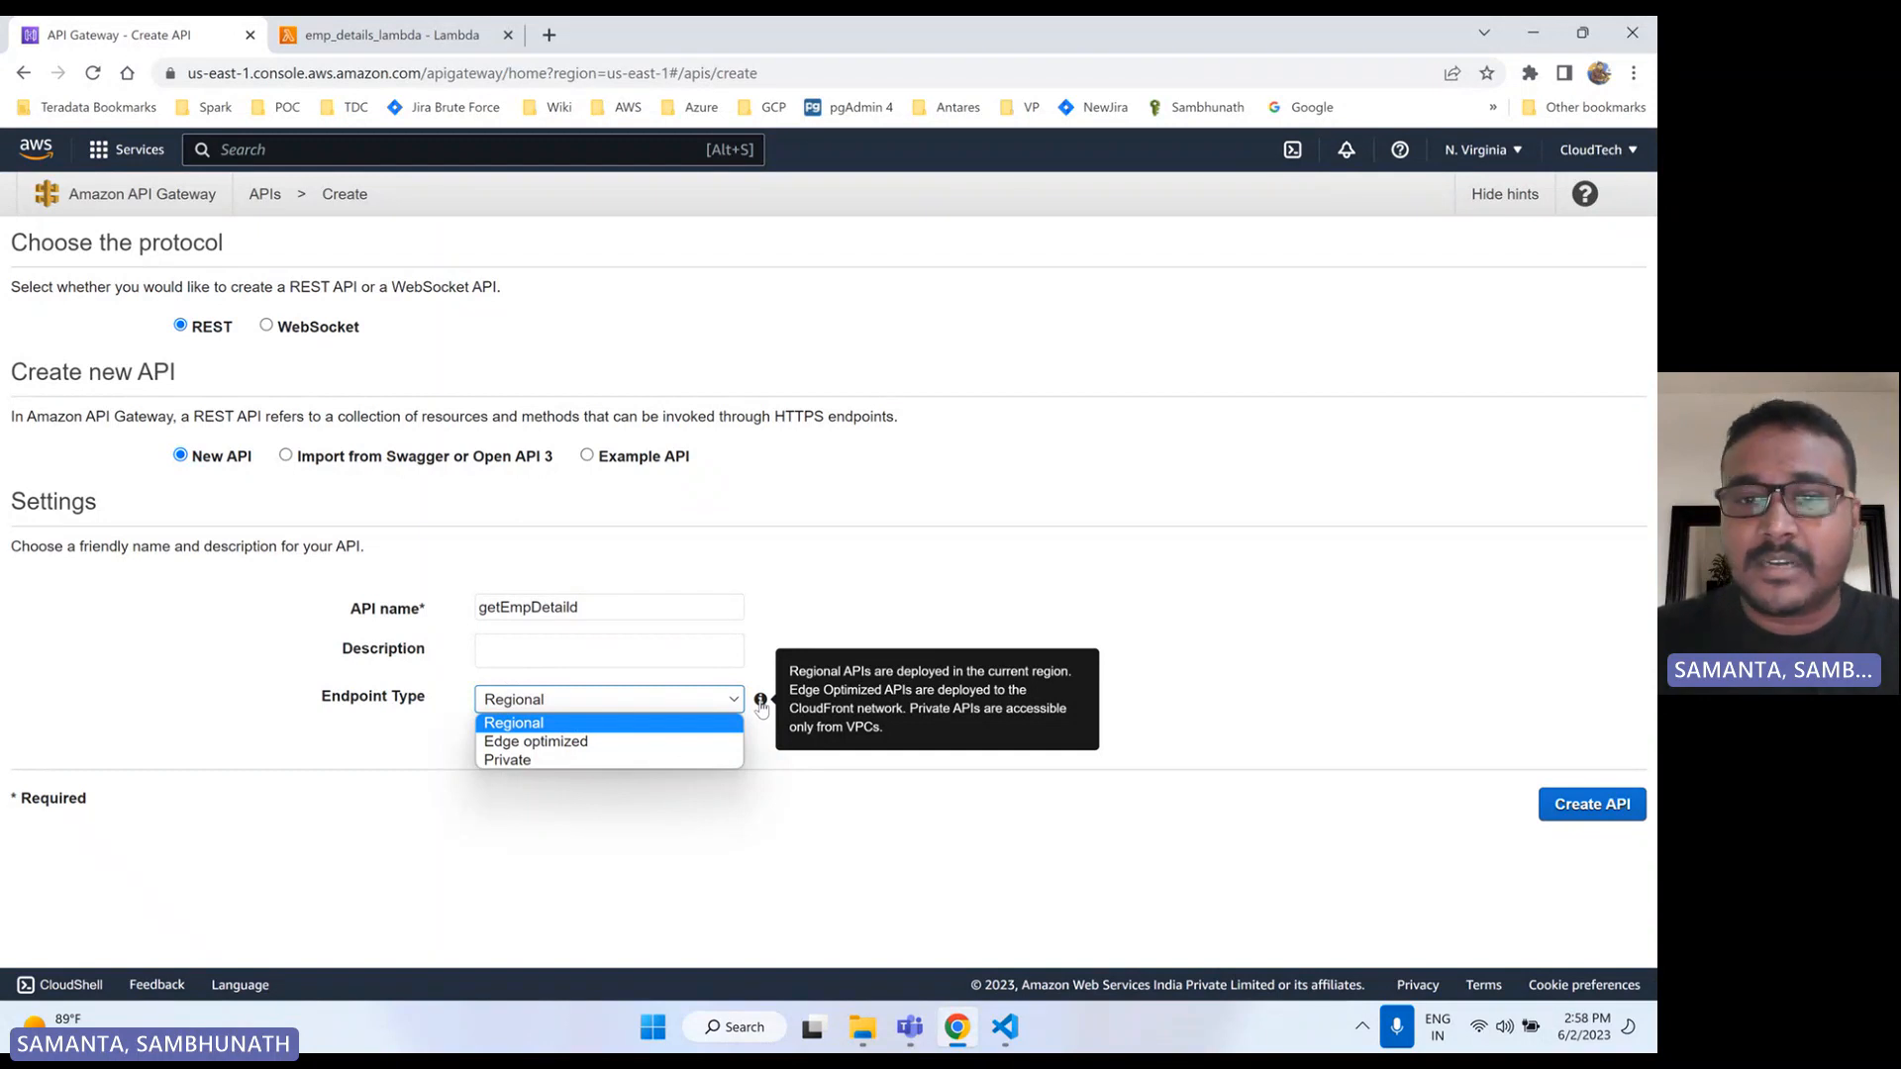
{"action": "left_click", "coordinate": [797, 631]}
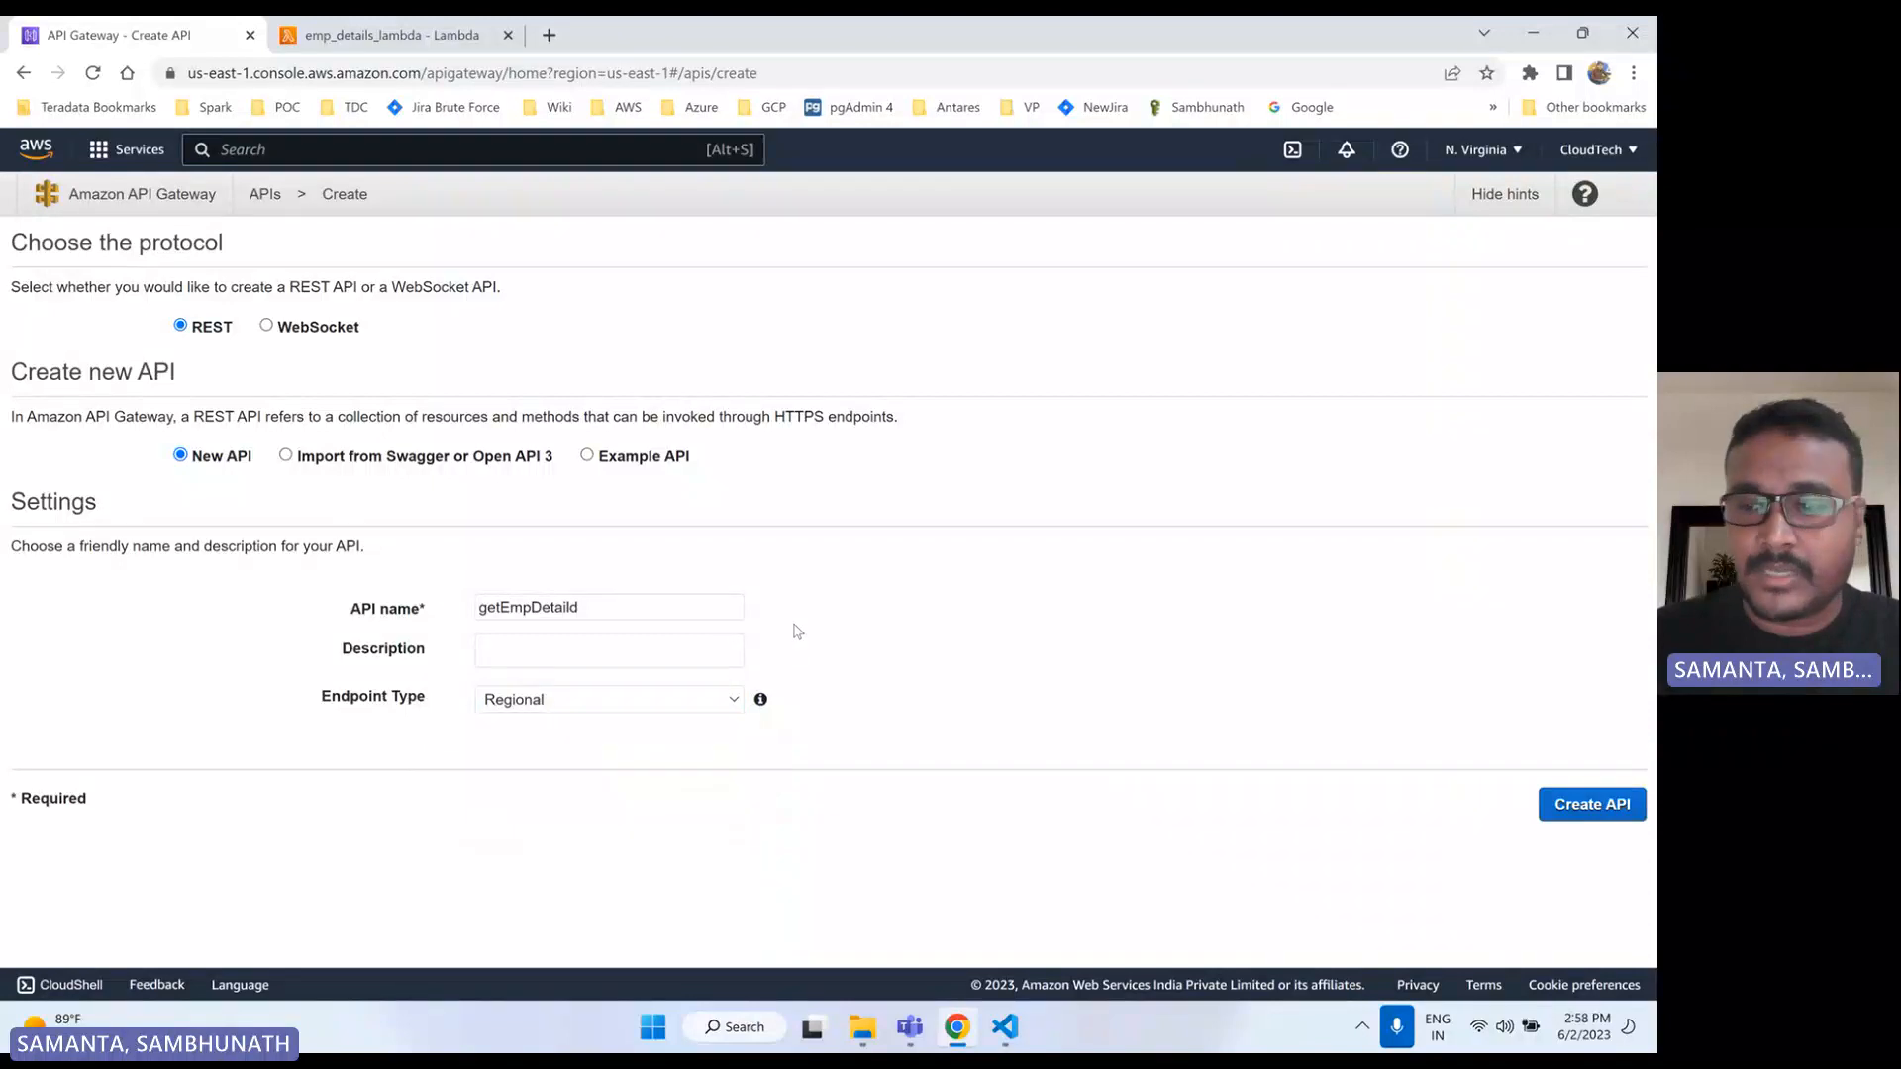
{"action": "left_click", "coordinate": [1595, 804]}
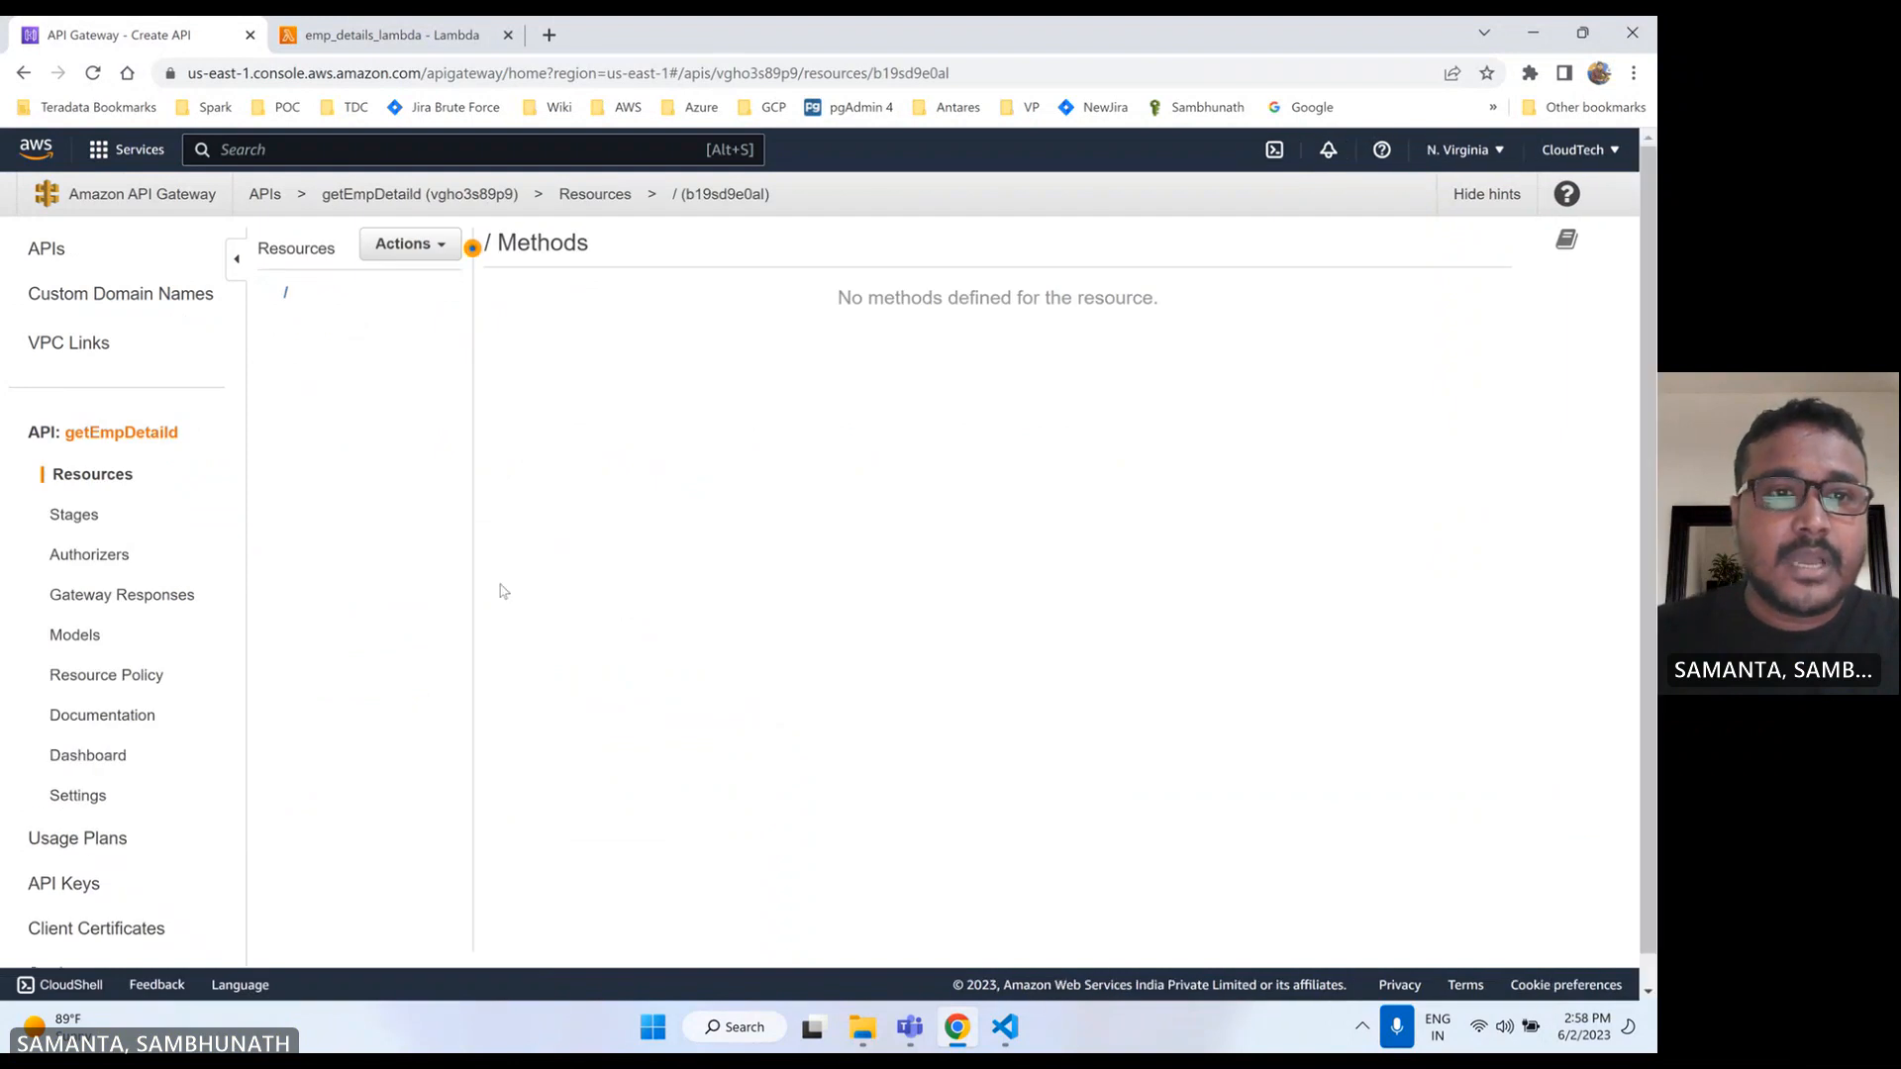
- Create a child resource named empdetails under the API's root resource, without proxy or CORS
{"action": "left_click", "coordinate": [445, 248]}
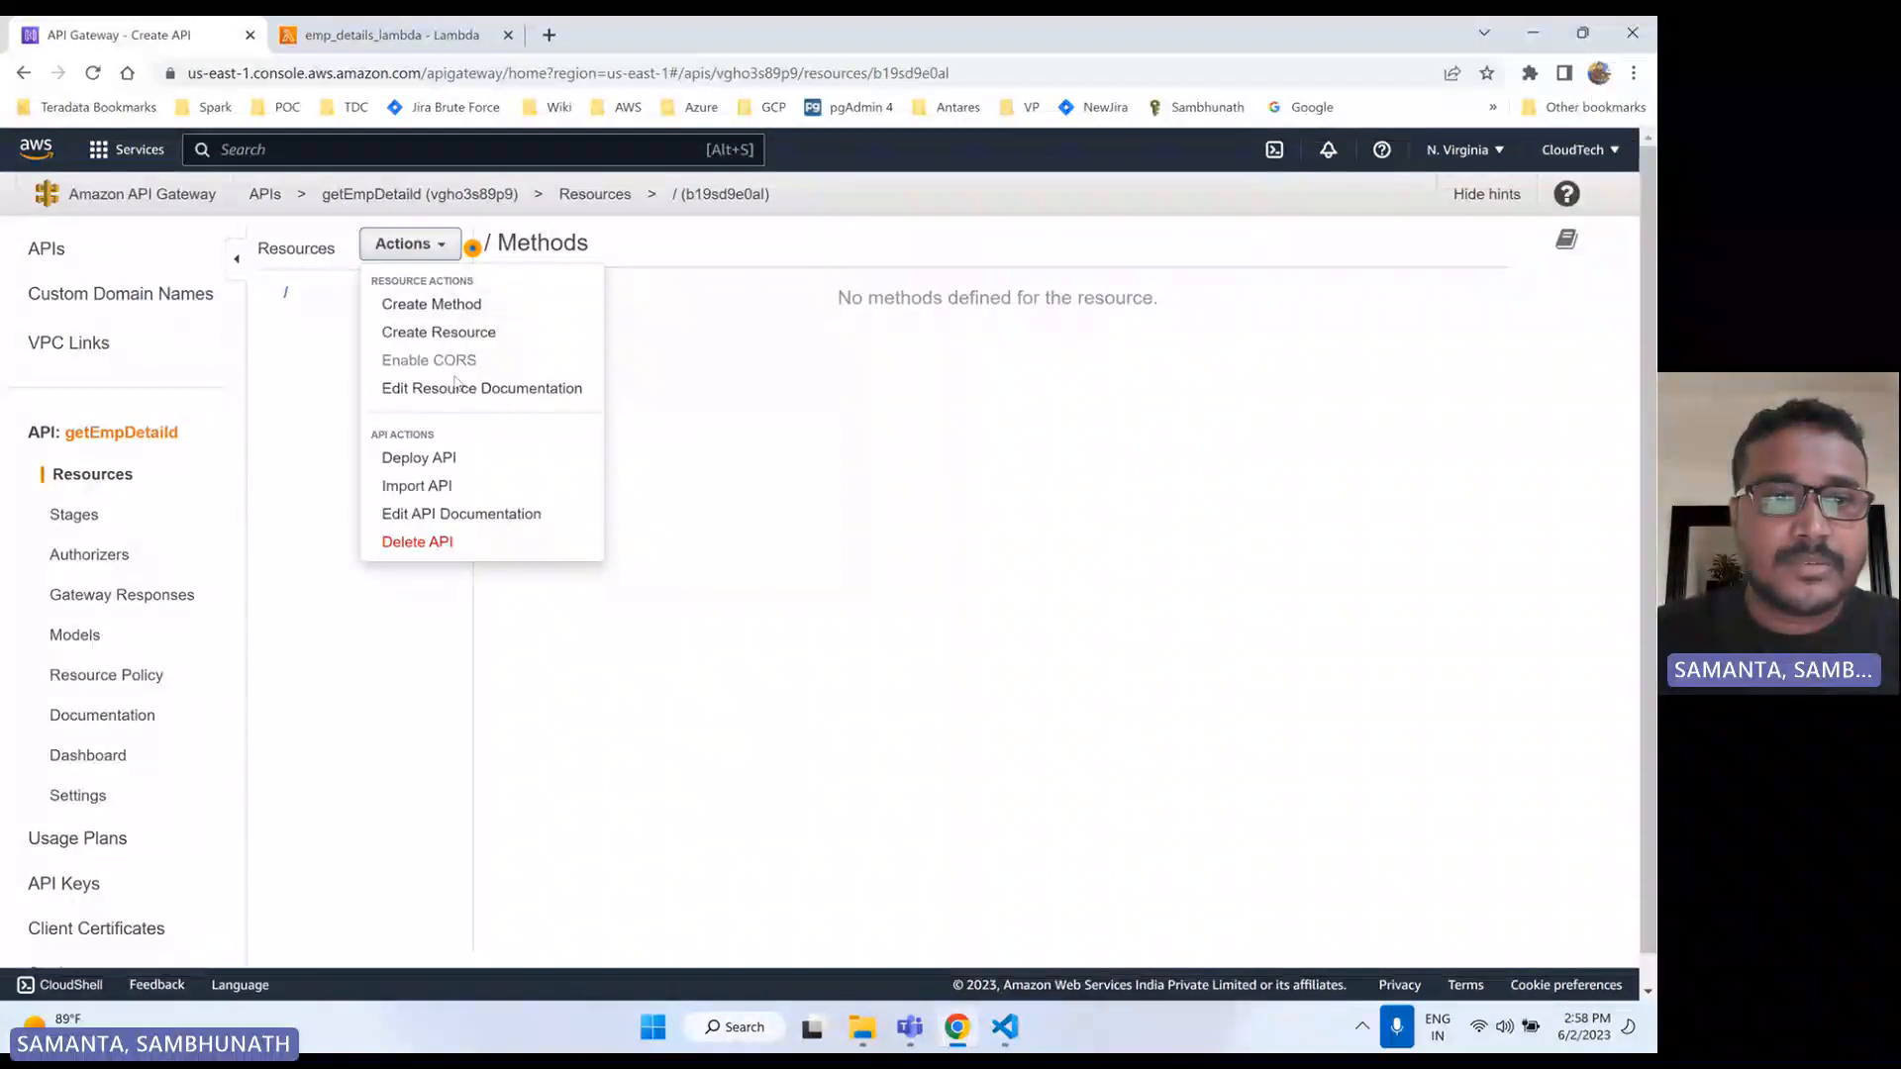
{"action": "left_click", "coordinate": [451, 332]}
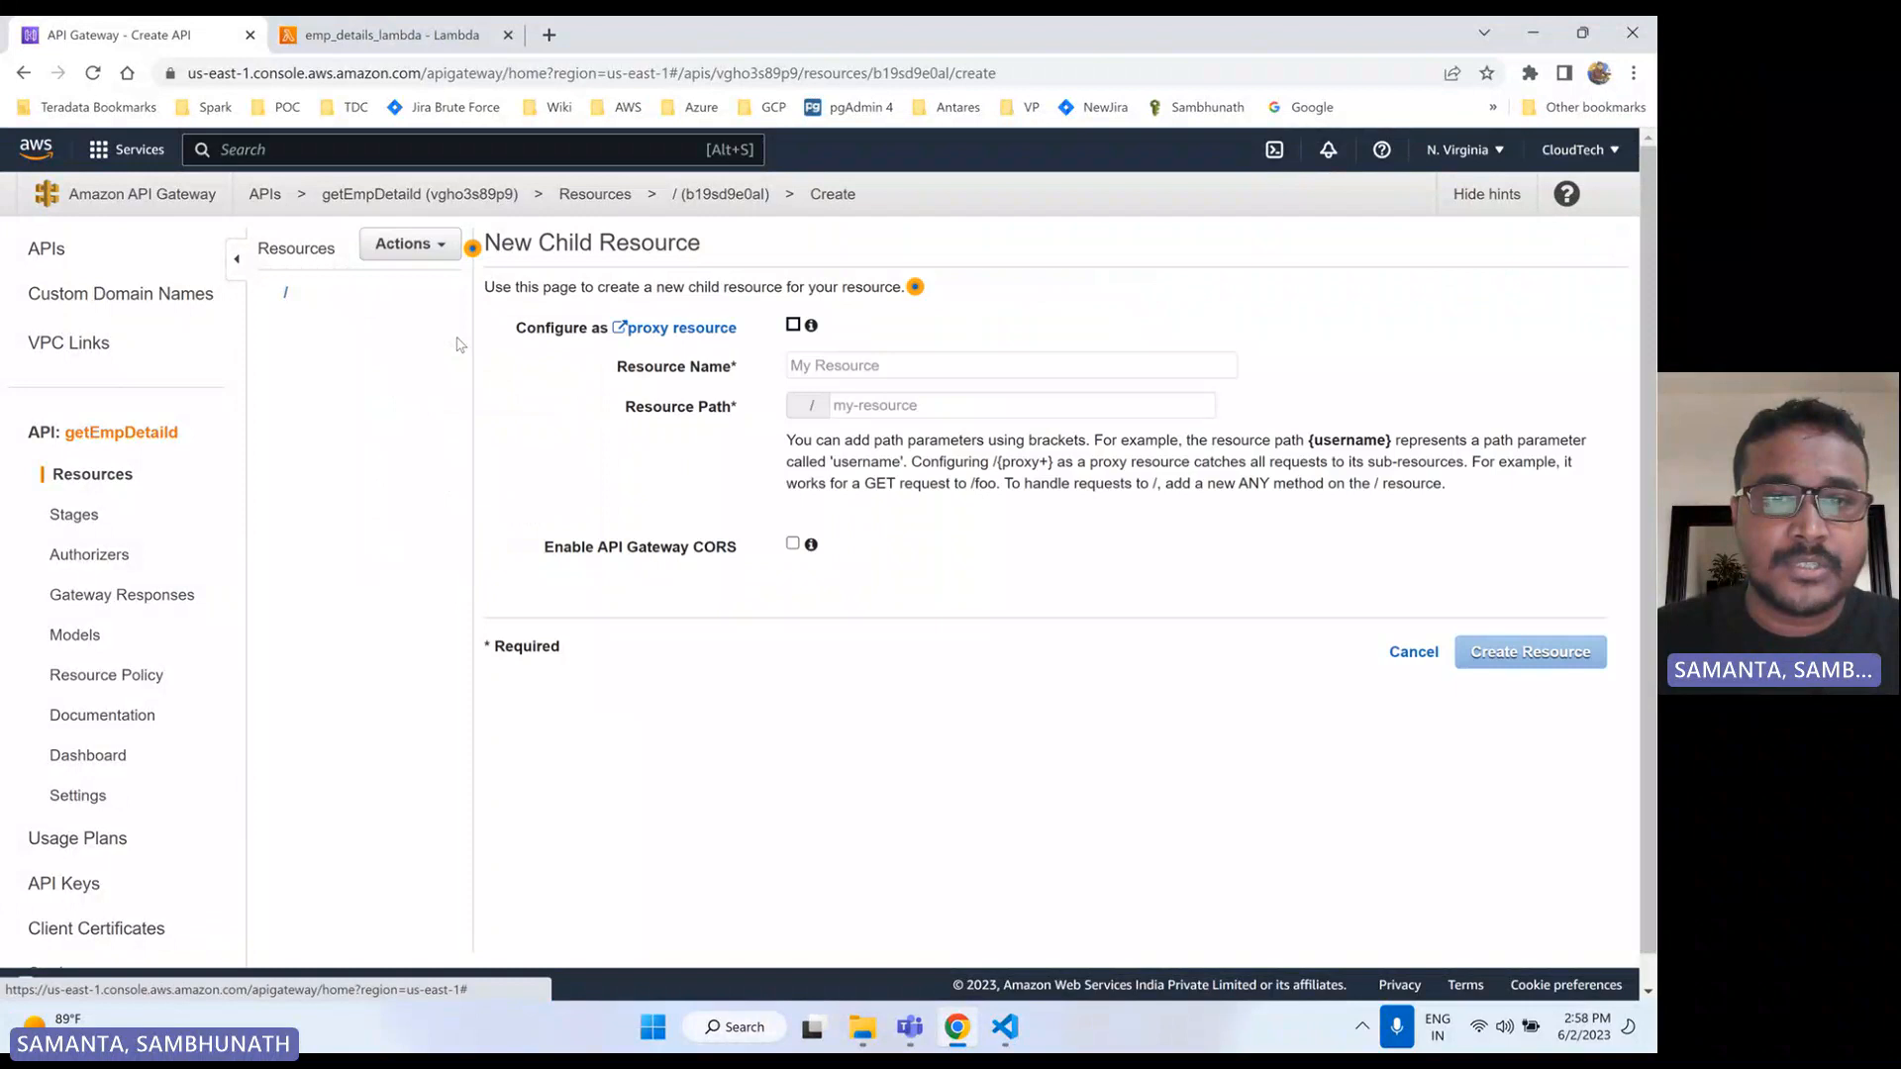
{"action": "left_click", "coordinate": [812, 364]}
{"action": "type", "text": "e"}
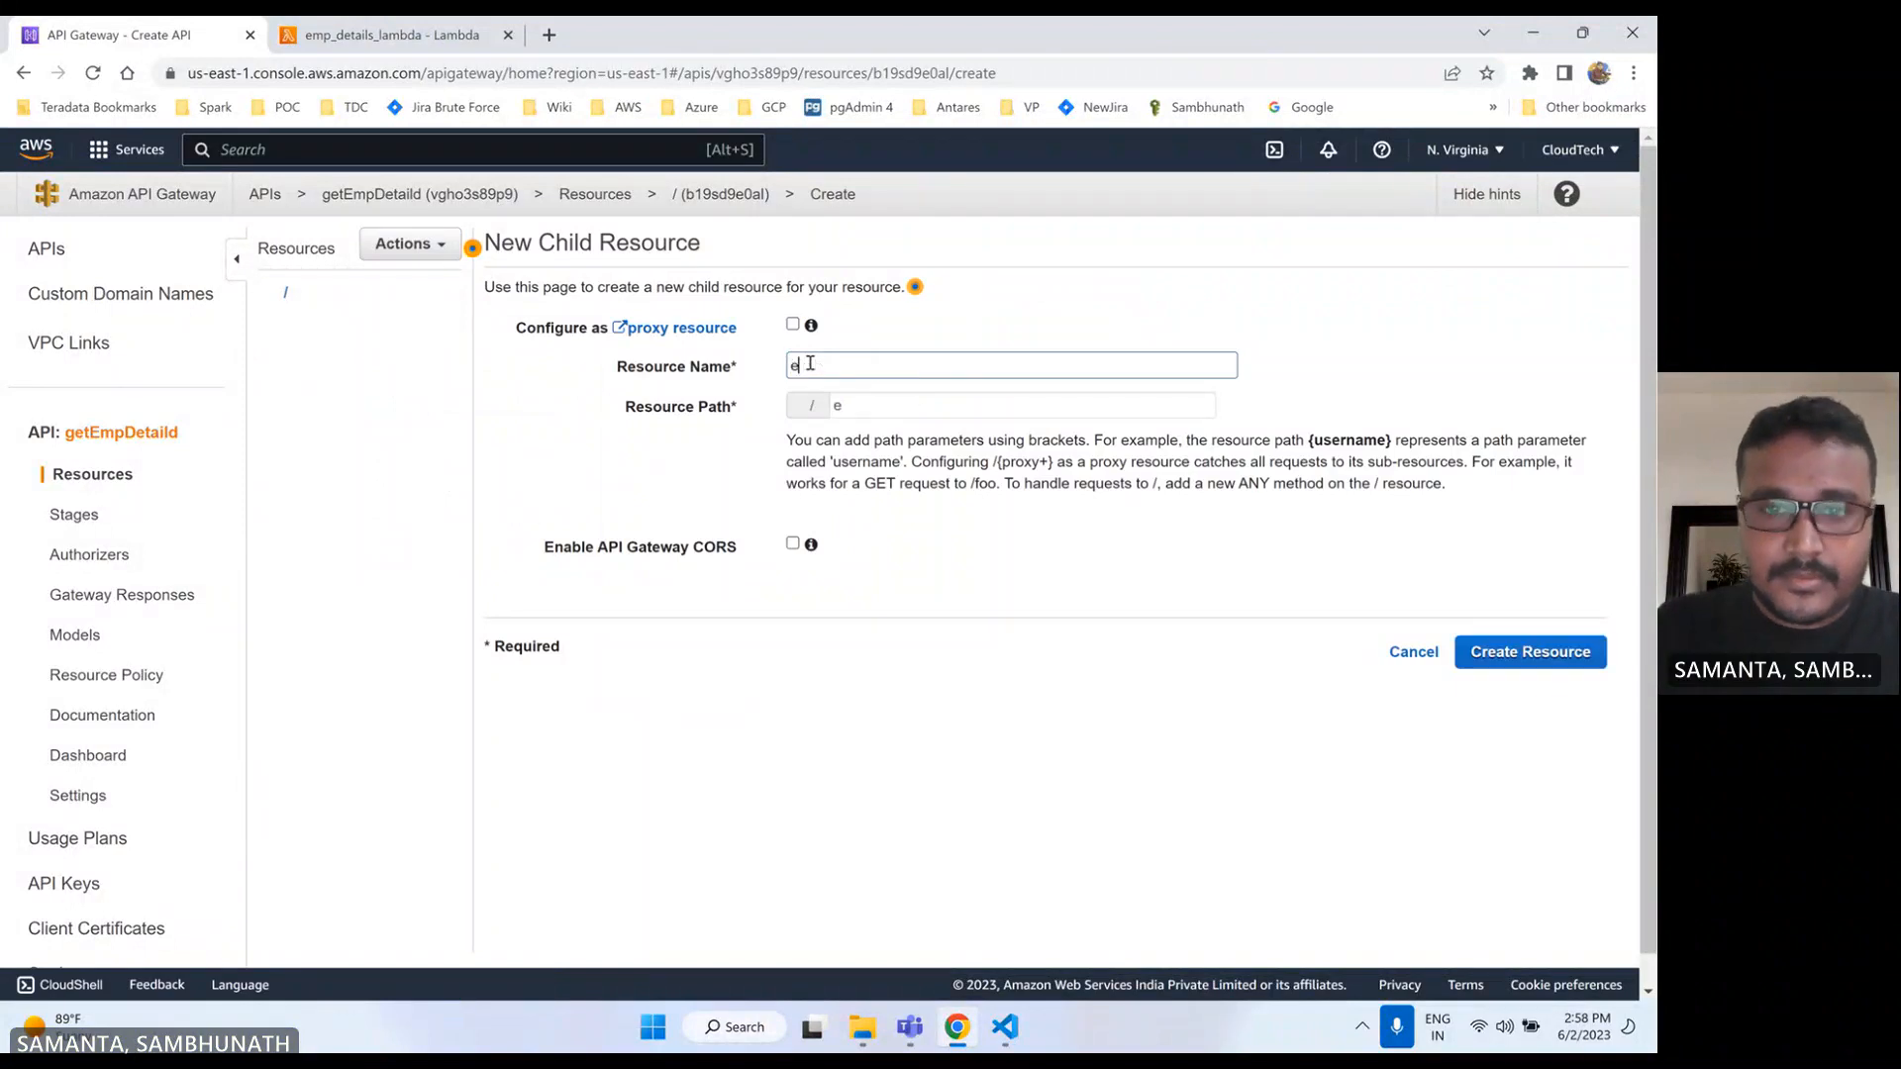
{"action": "type", "text": "mpdetails"}
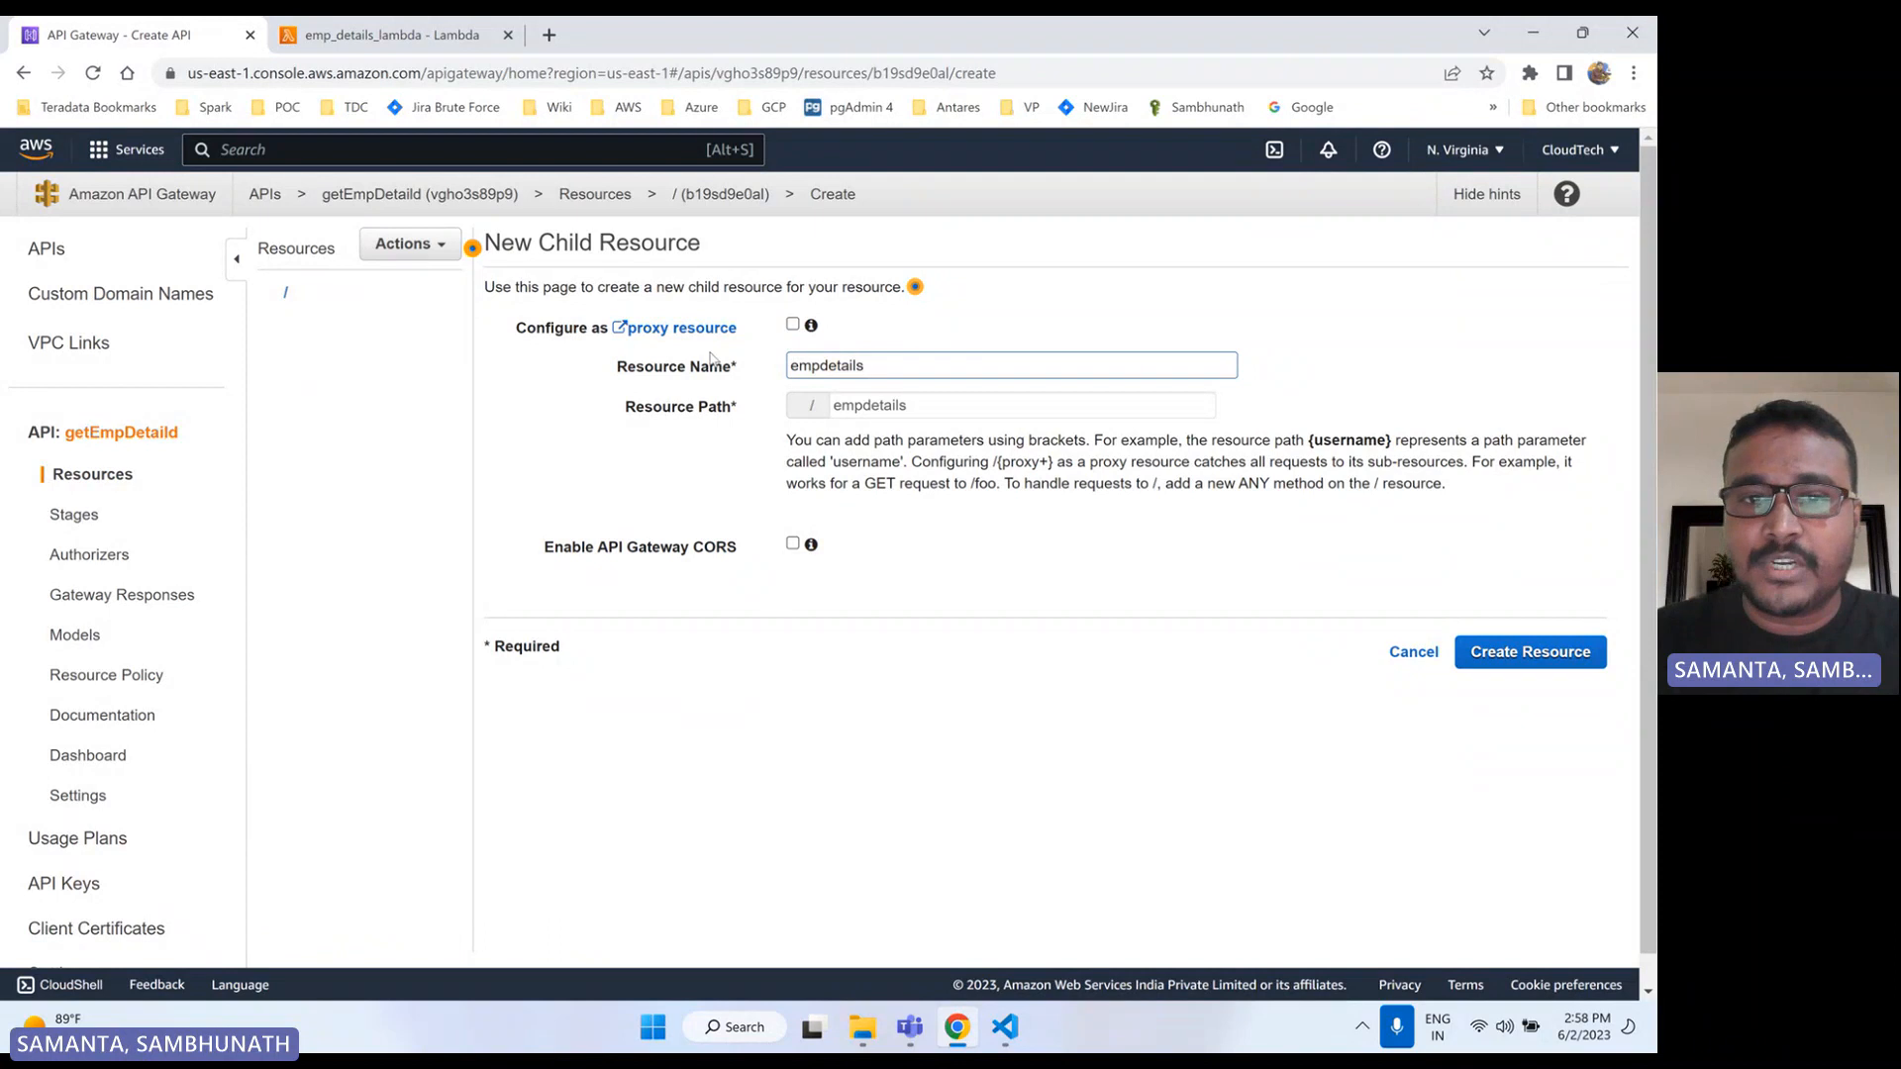
{"action": "left_click", "coordinate": [1525, 666]}
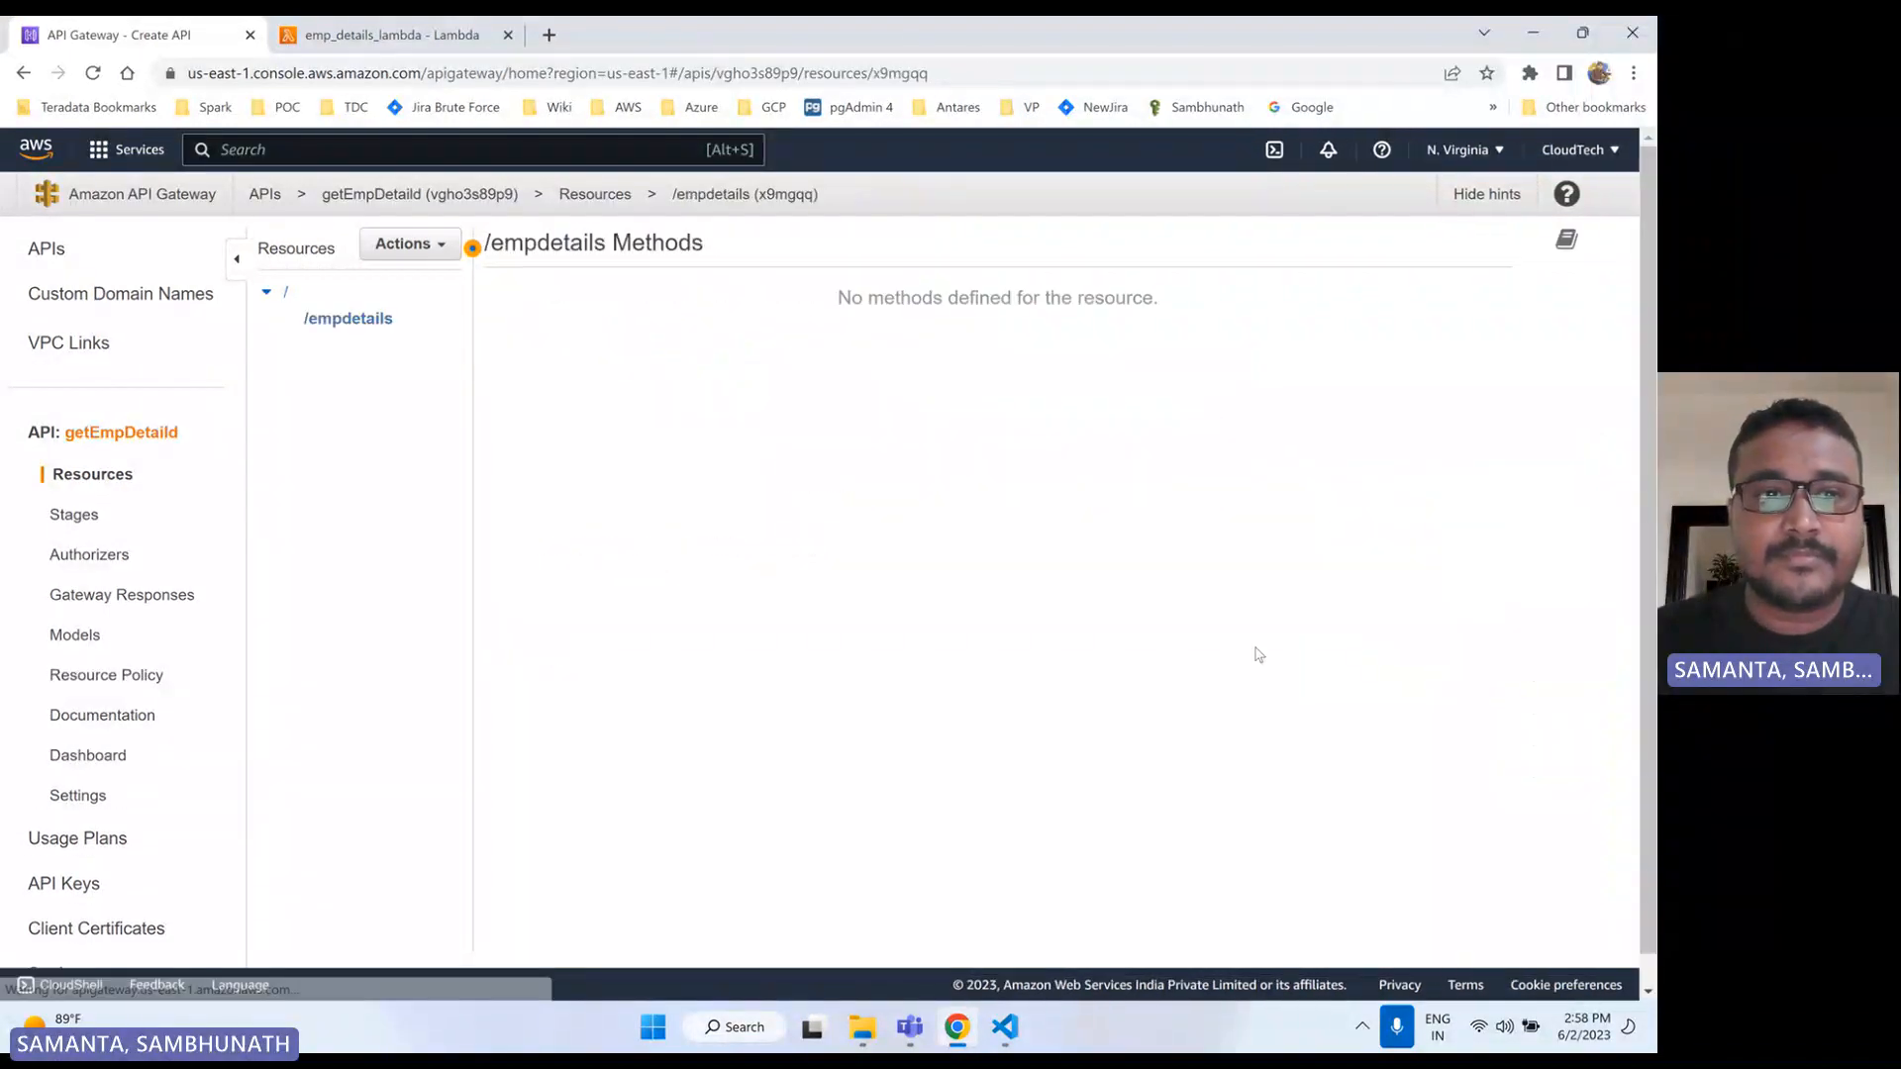
- Add a GET method to the /empdetails resource
{"action": "left_click", "coordinate": [348, 321]}
{"action": "left_click", "coordinate": [448, 247]}
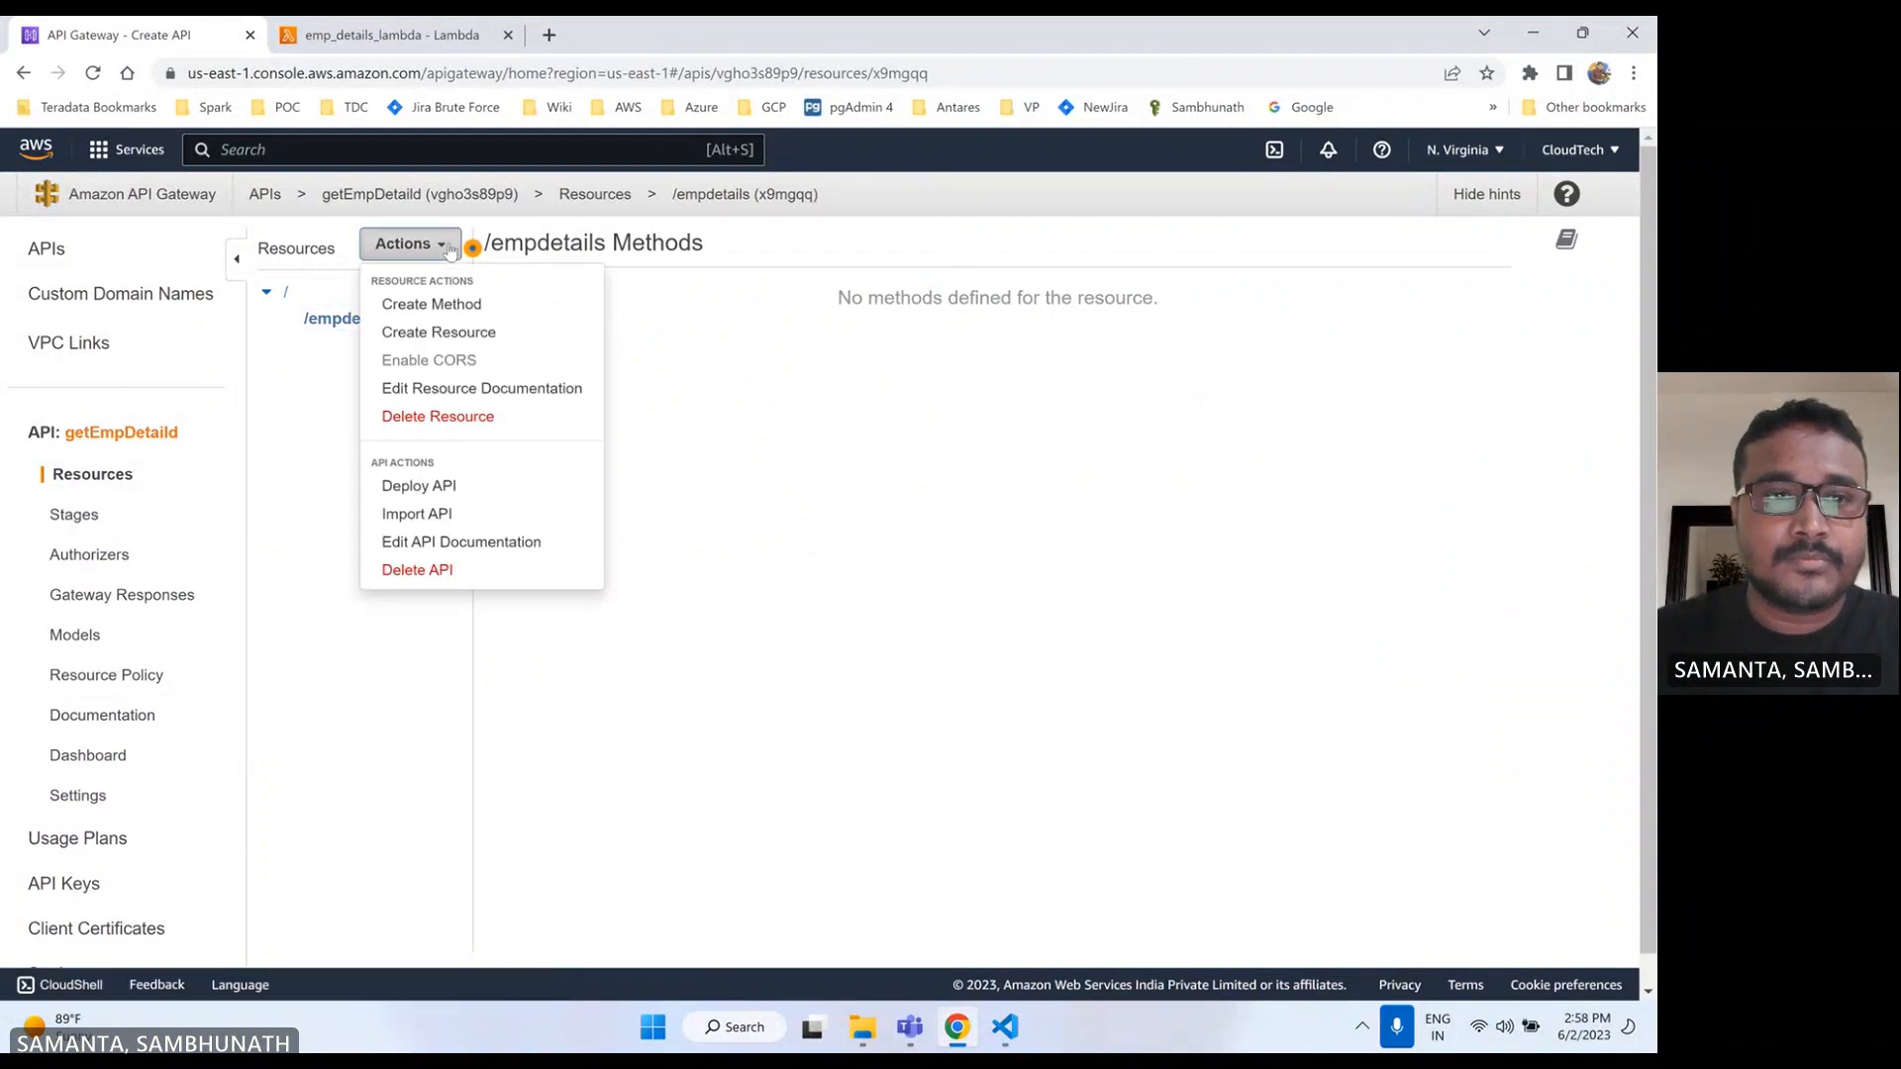
{"action": "left_click", "coordinate": [458, 304]}
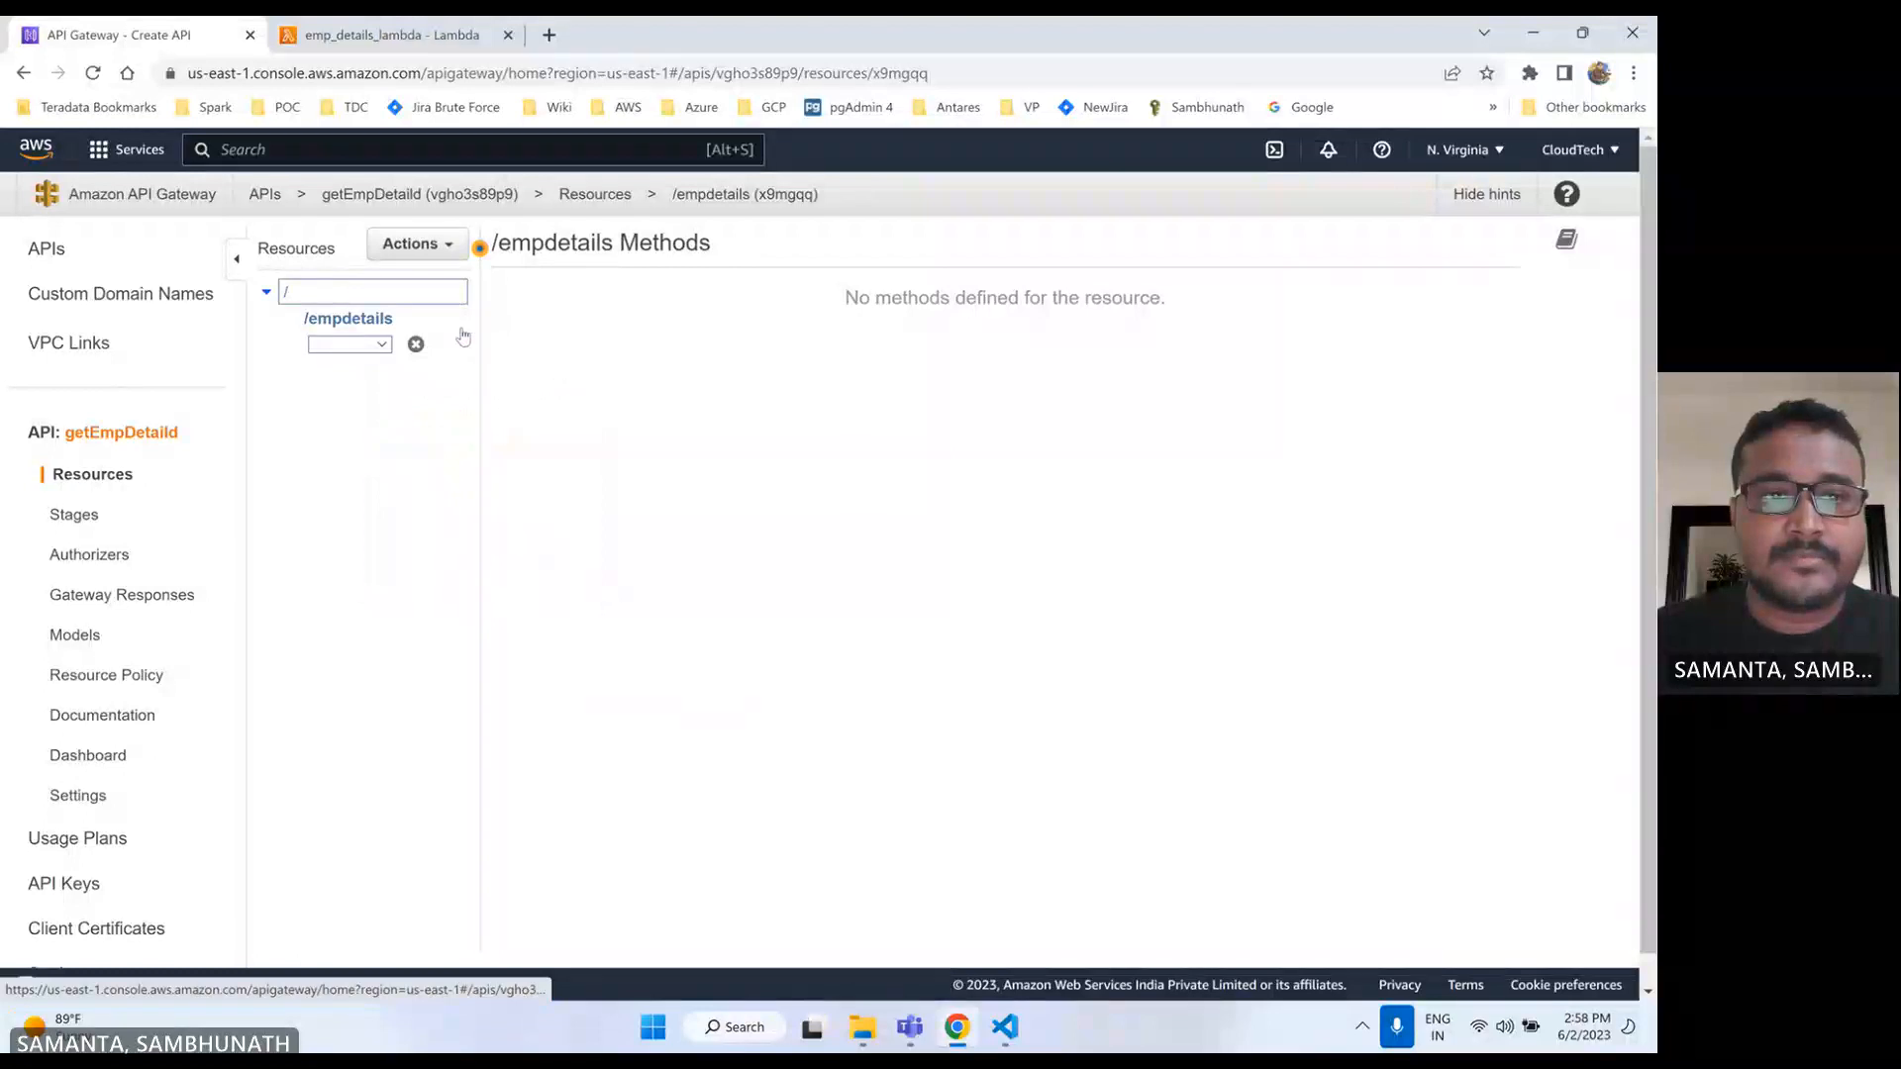
{"action": "left_click", "coordinate": [369, 345]}
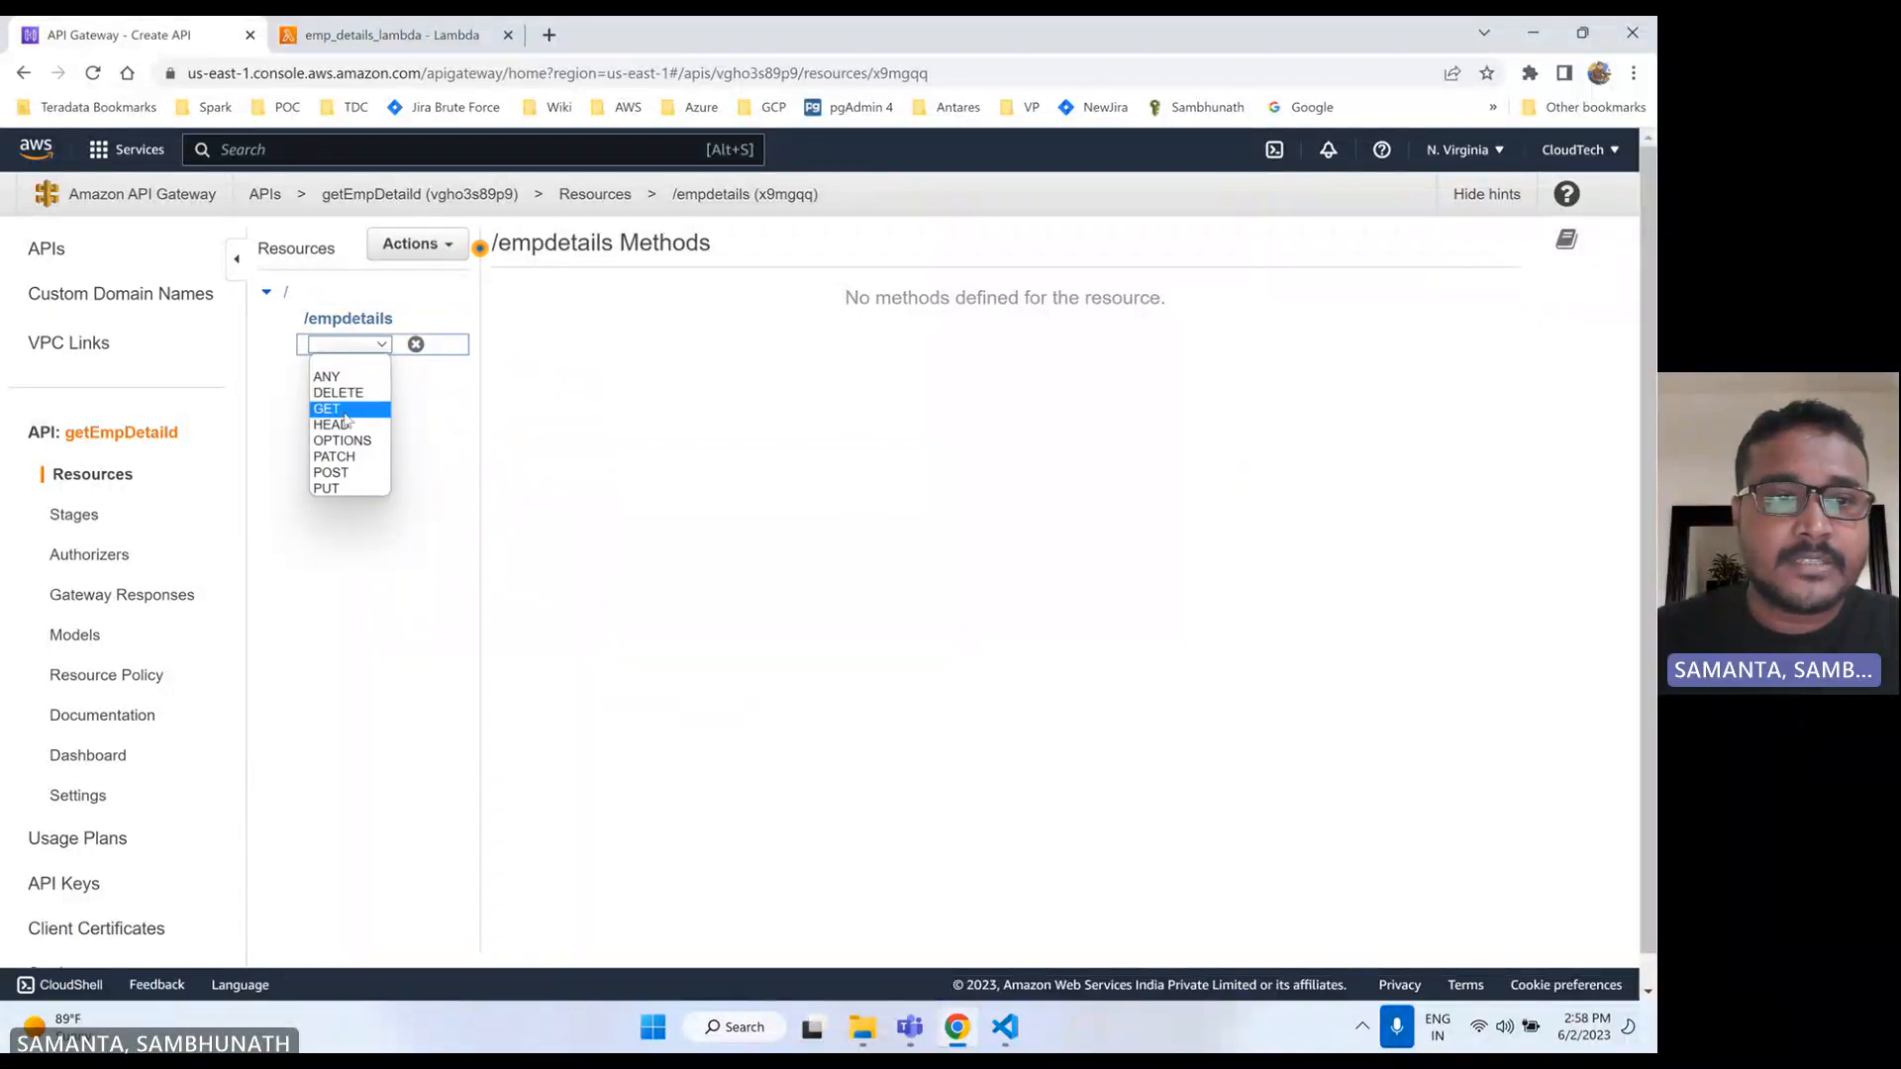
{"action": "left_click", "coordinate": [362, 408]}
{"action": "left_click", "coordinate": [412, 344]}
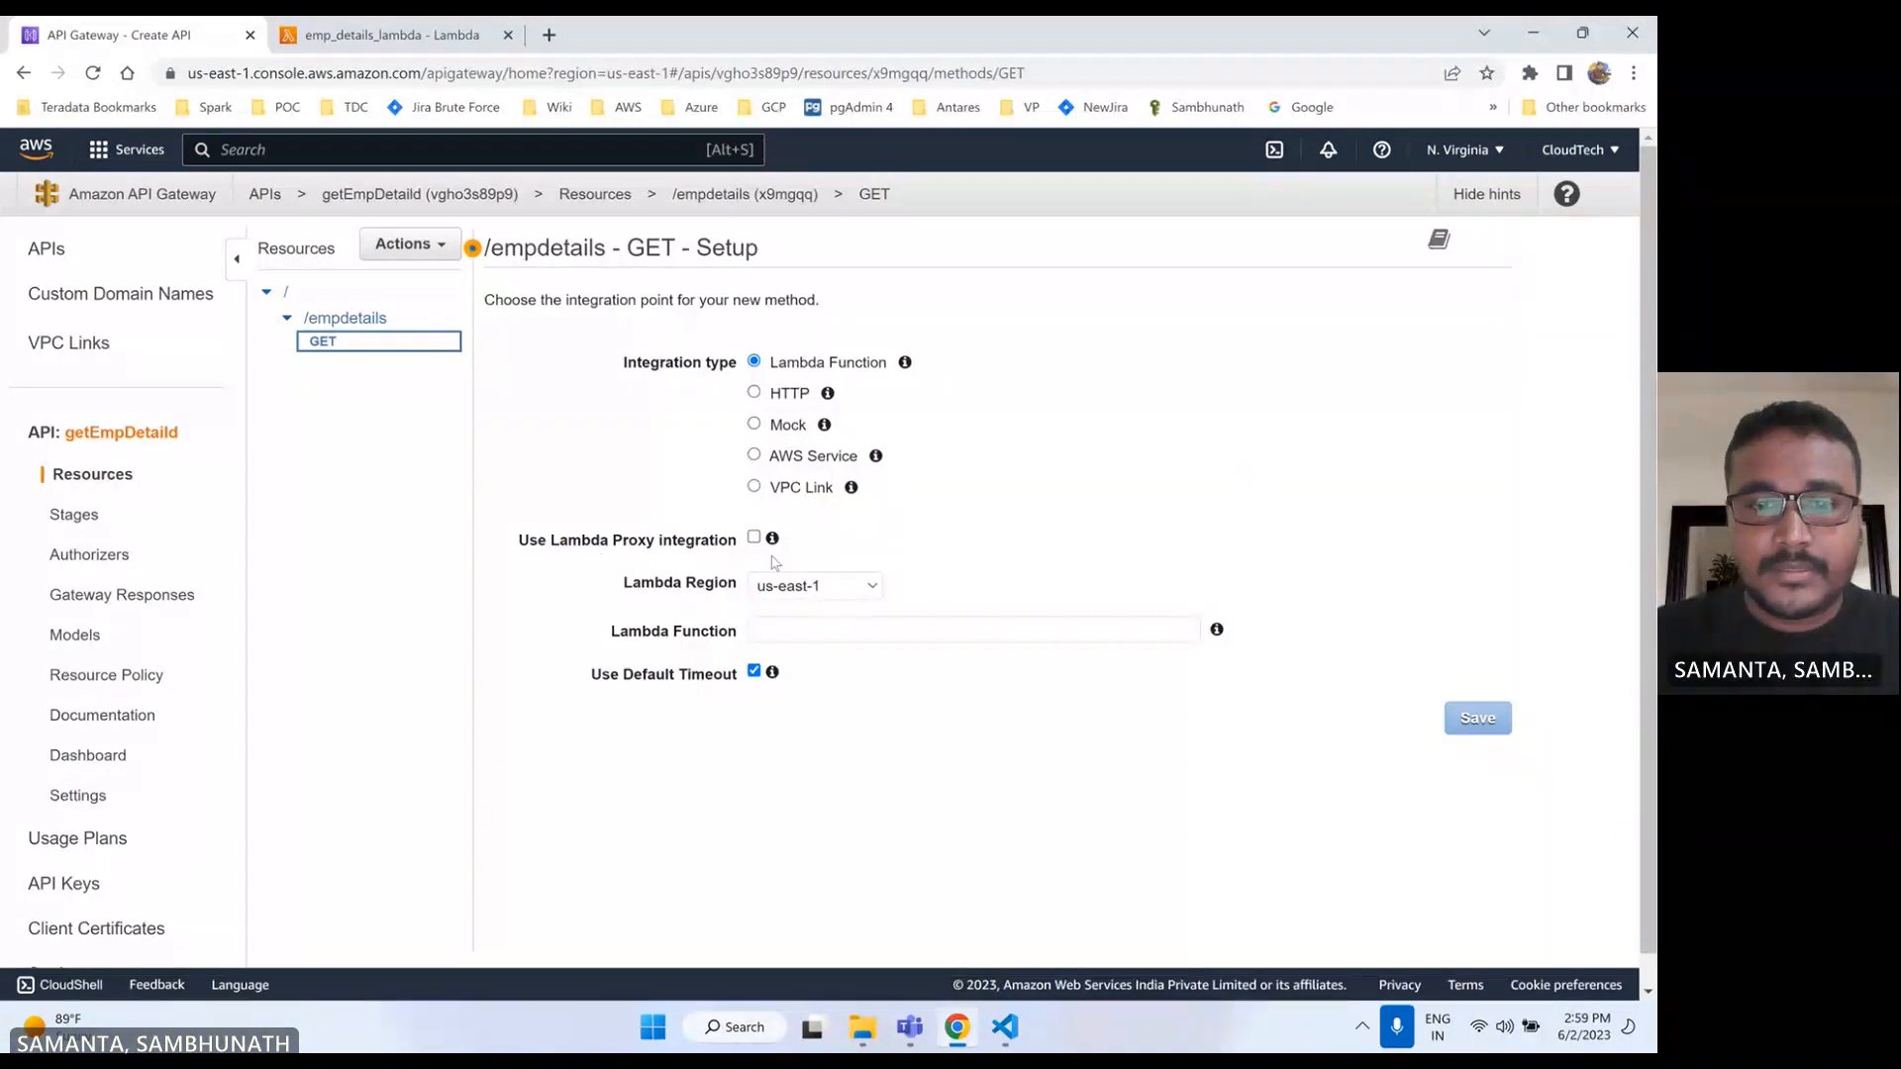
- Integrate the GET method with the Lambda function emp_details_lambda in us-east-1, save it, and grant API Gateway permission to invoke the function
{"action": "left_click", "coordinate": [812, 639]}
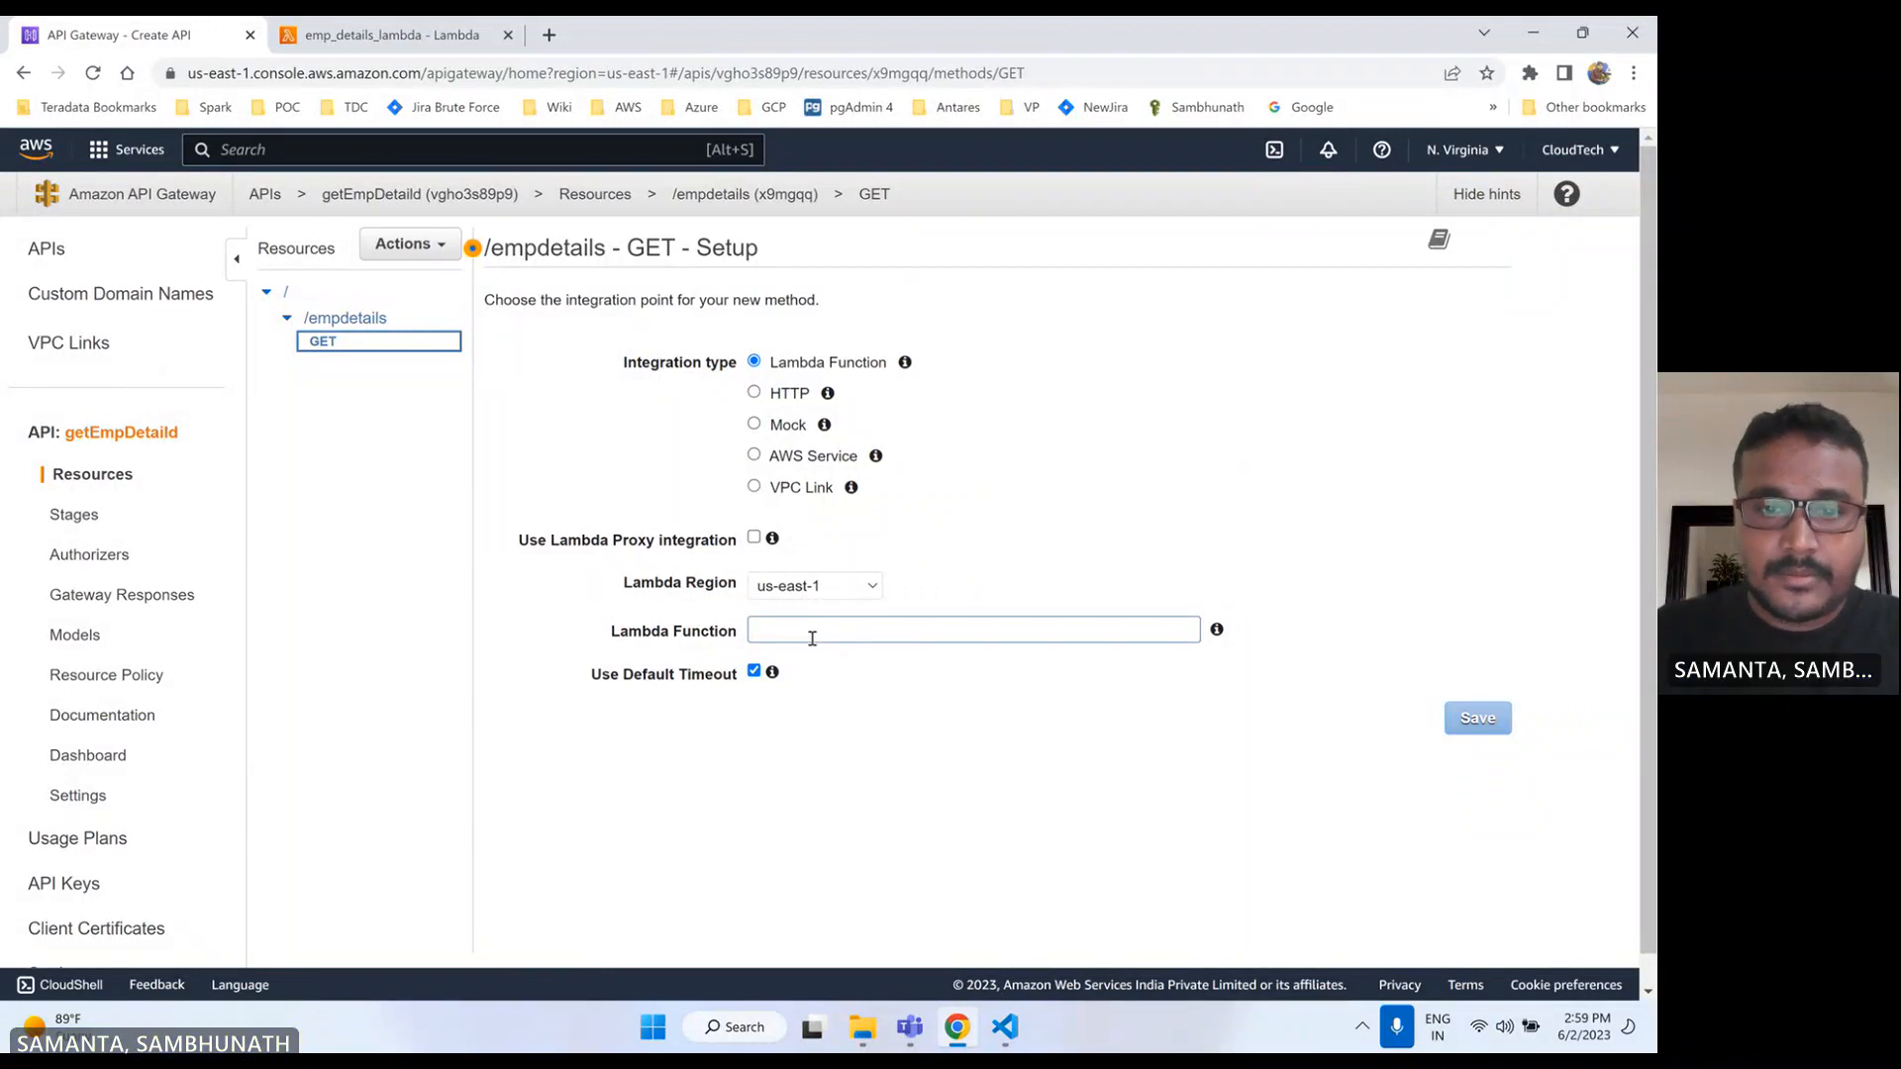
{"action": "type", "text": "e"}
{"action": "left_click", "coordinate": [835, 666]}
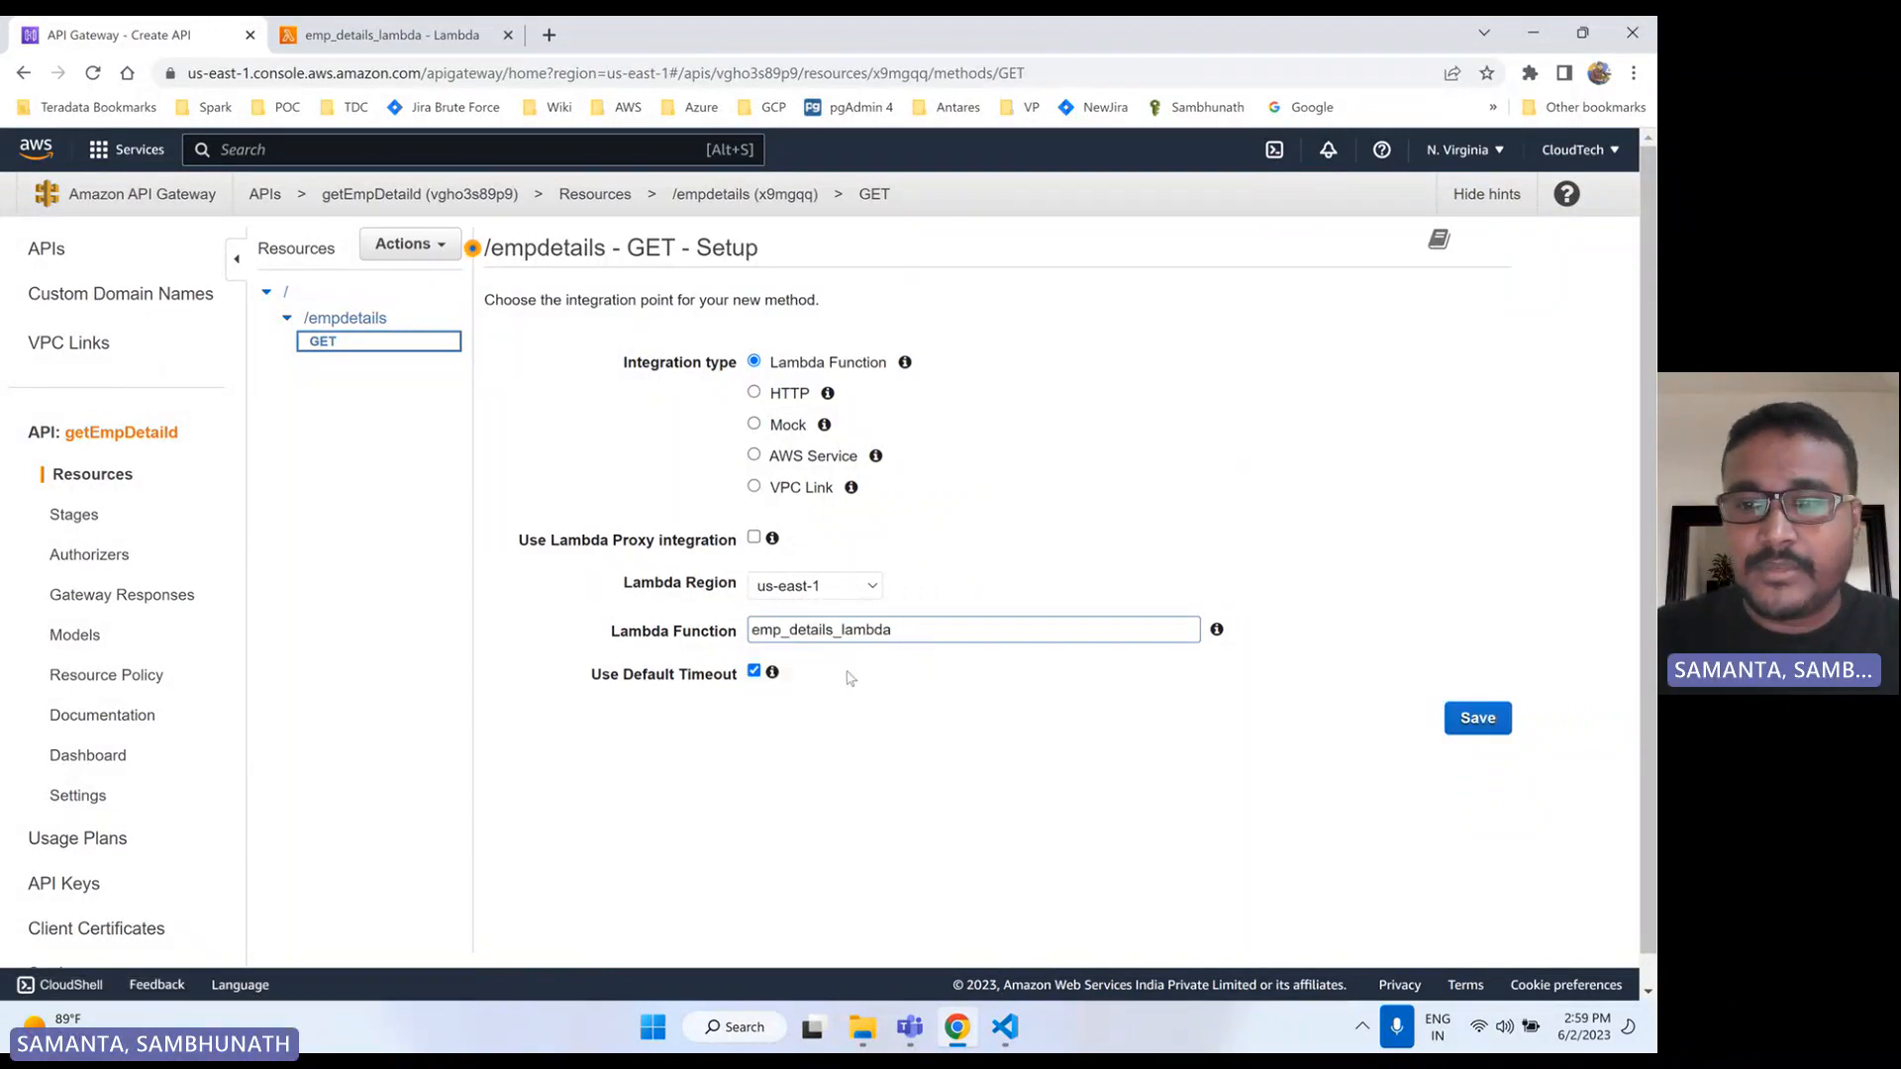
{"action": "left_click", "coordinate": [1496, 722]}
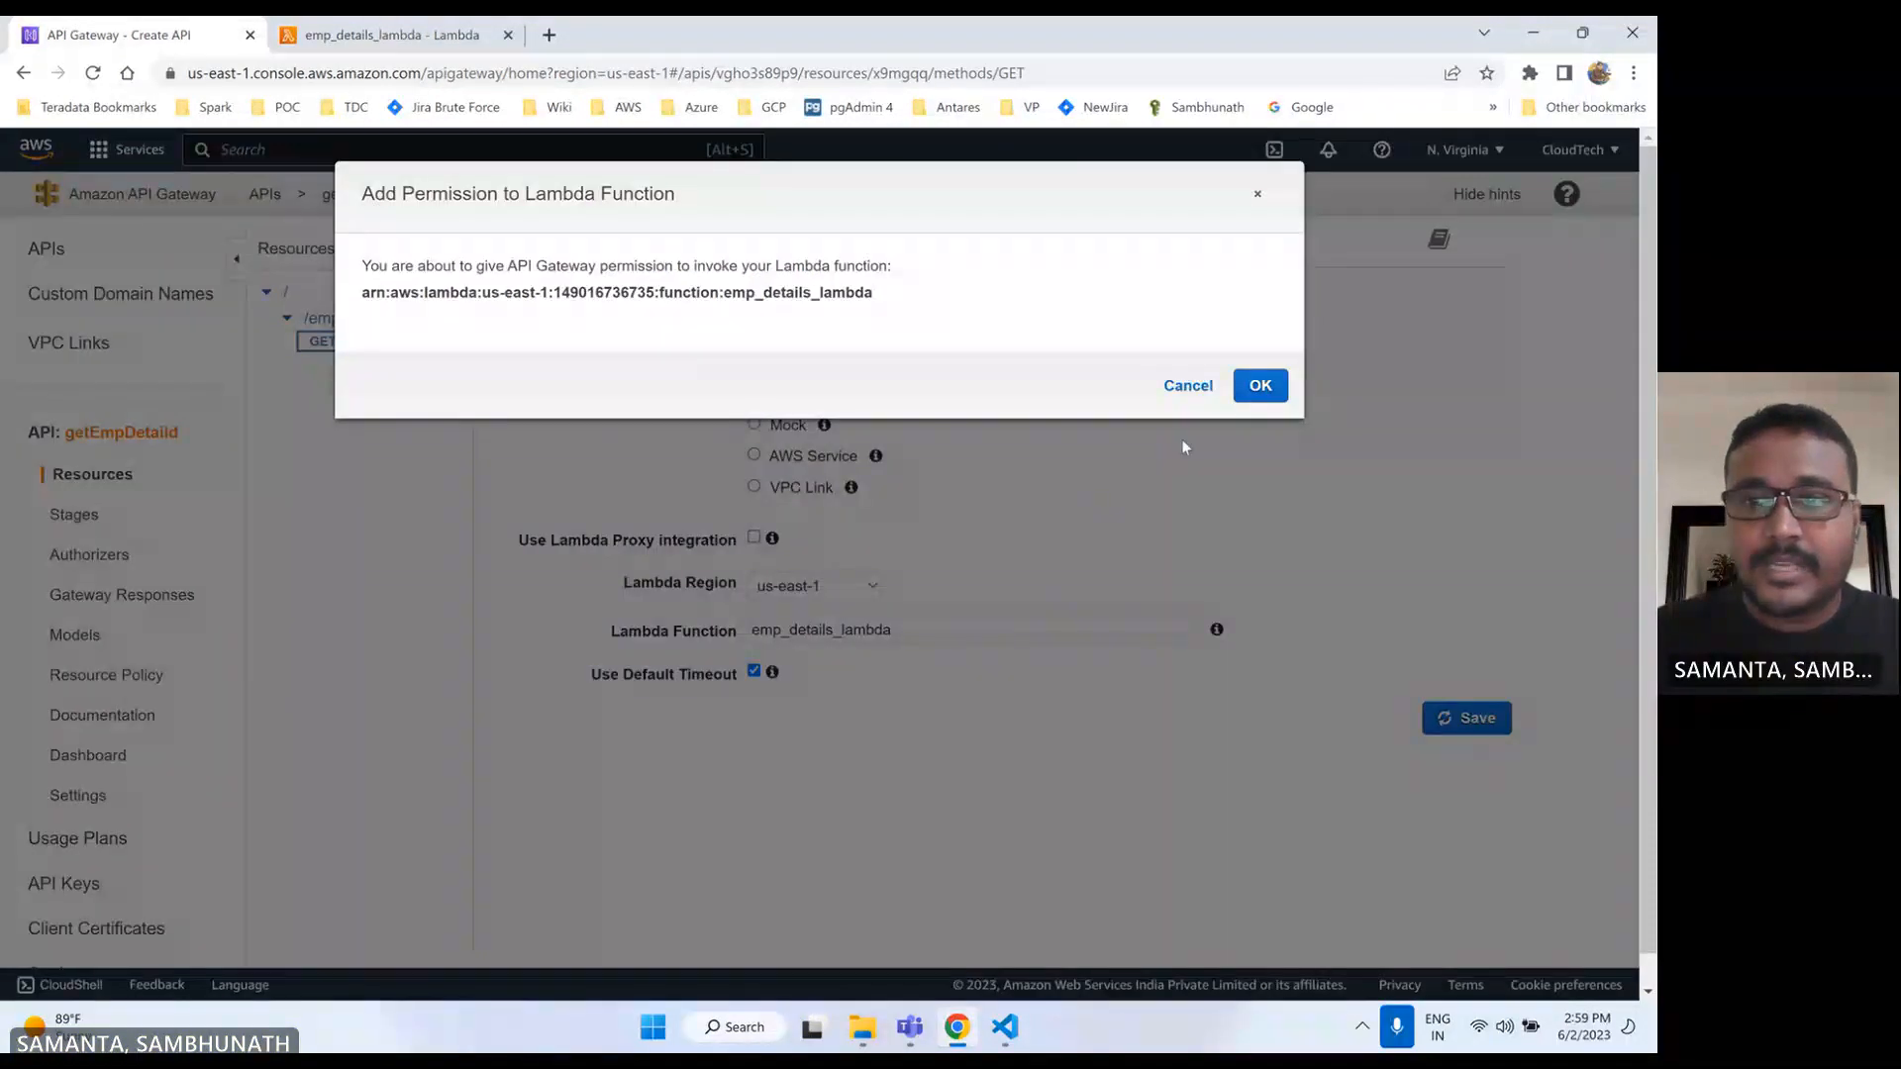
{"action": "left_click", "coordinate": [1260, 386]}
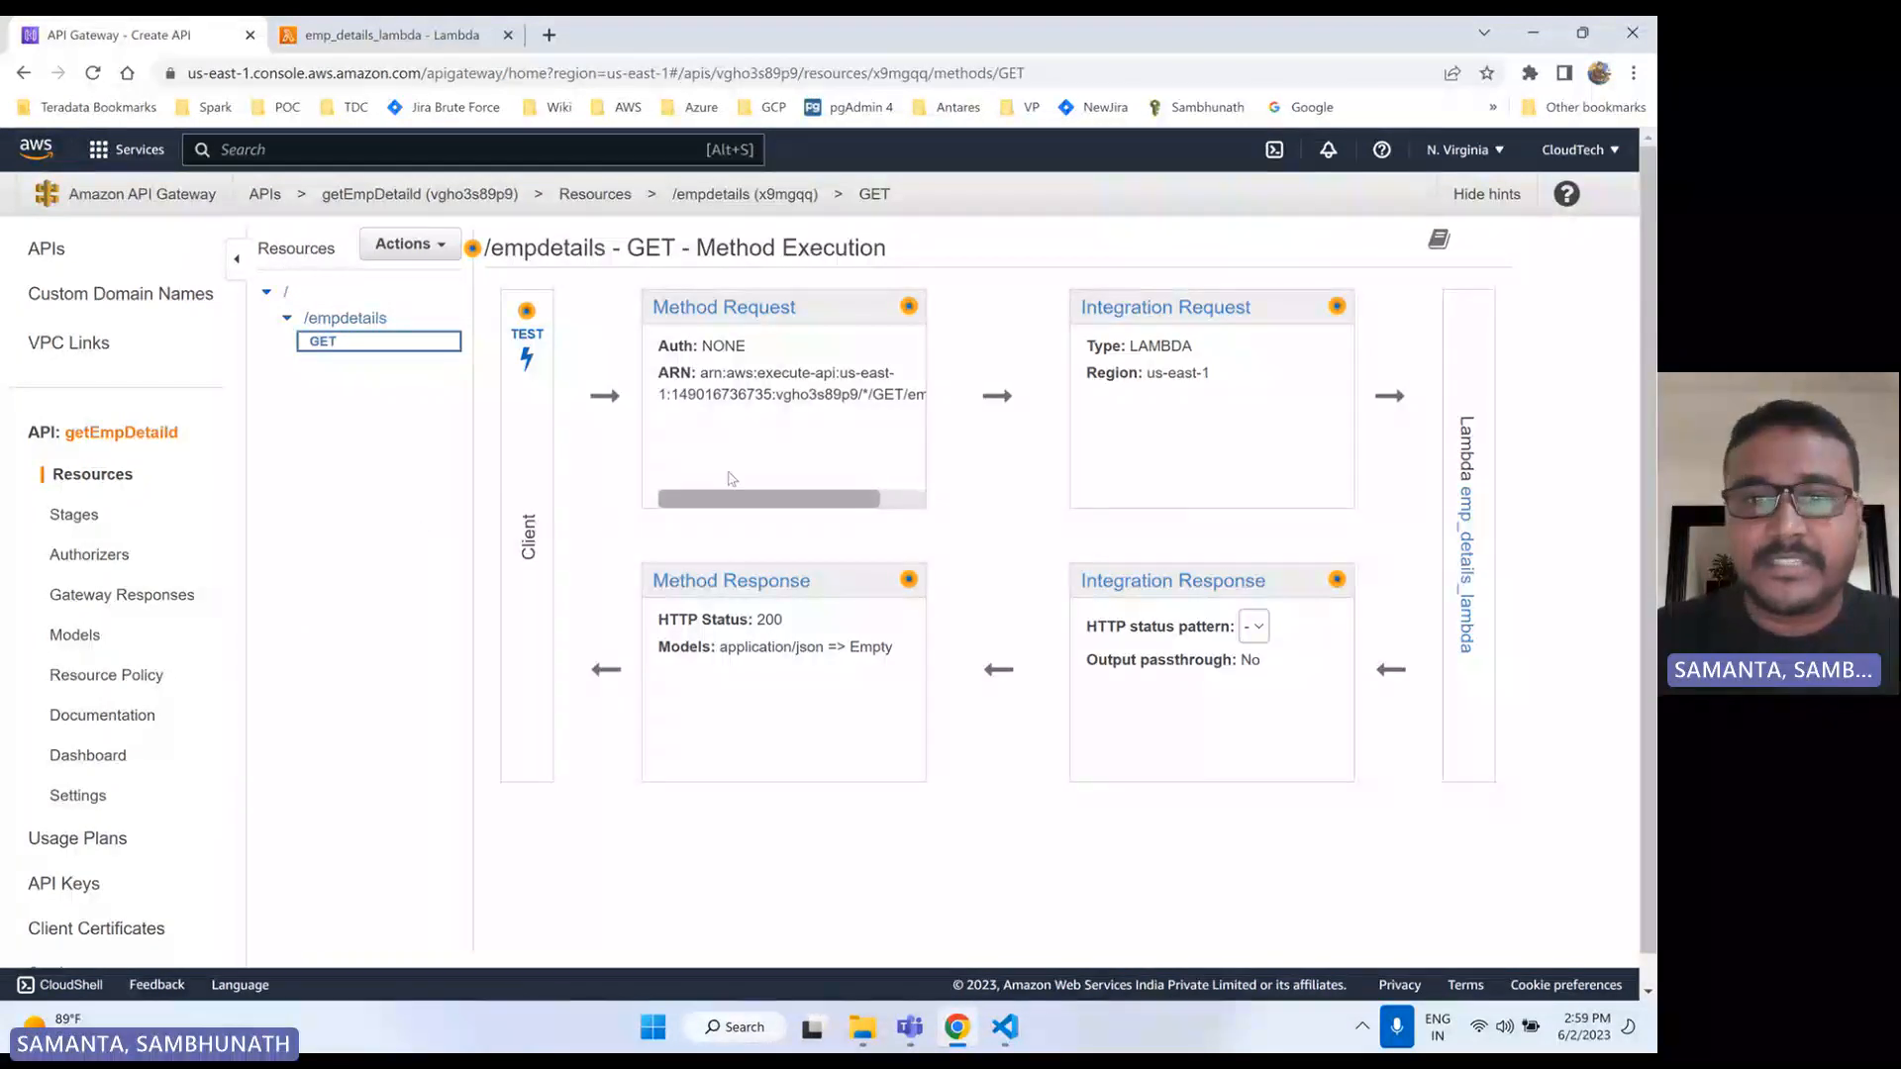
- Deploy the API to a new stage named qa, leaving the stage and deployment descriptions empty
{"action": "left_click", "coordinate": [443, 250]}
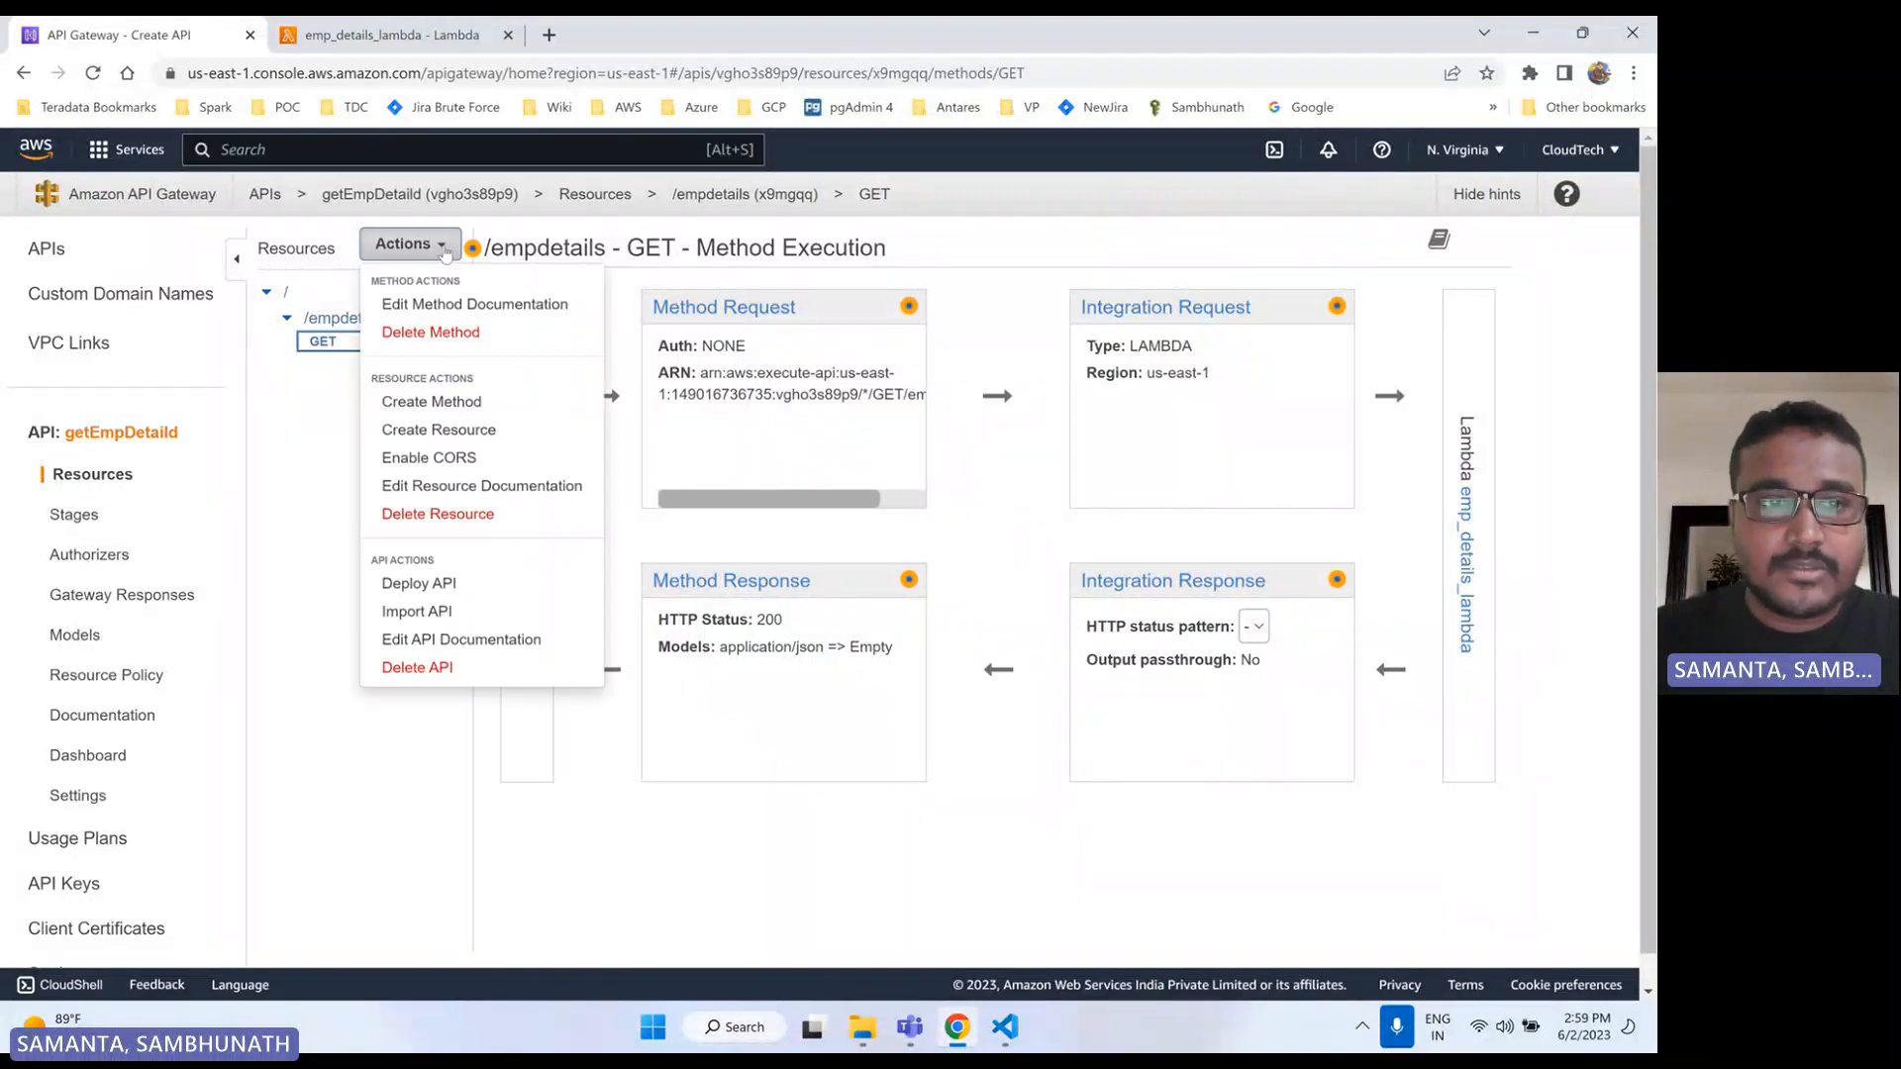
{"action": "left_click", "coordinate": [445, 586]}
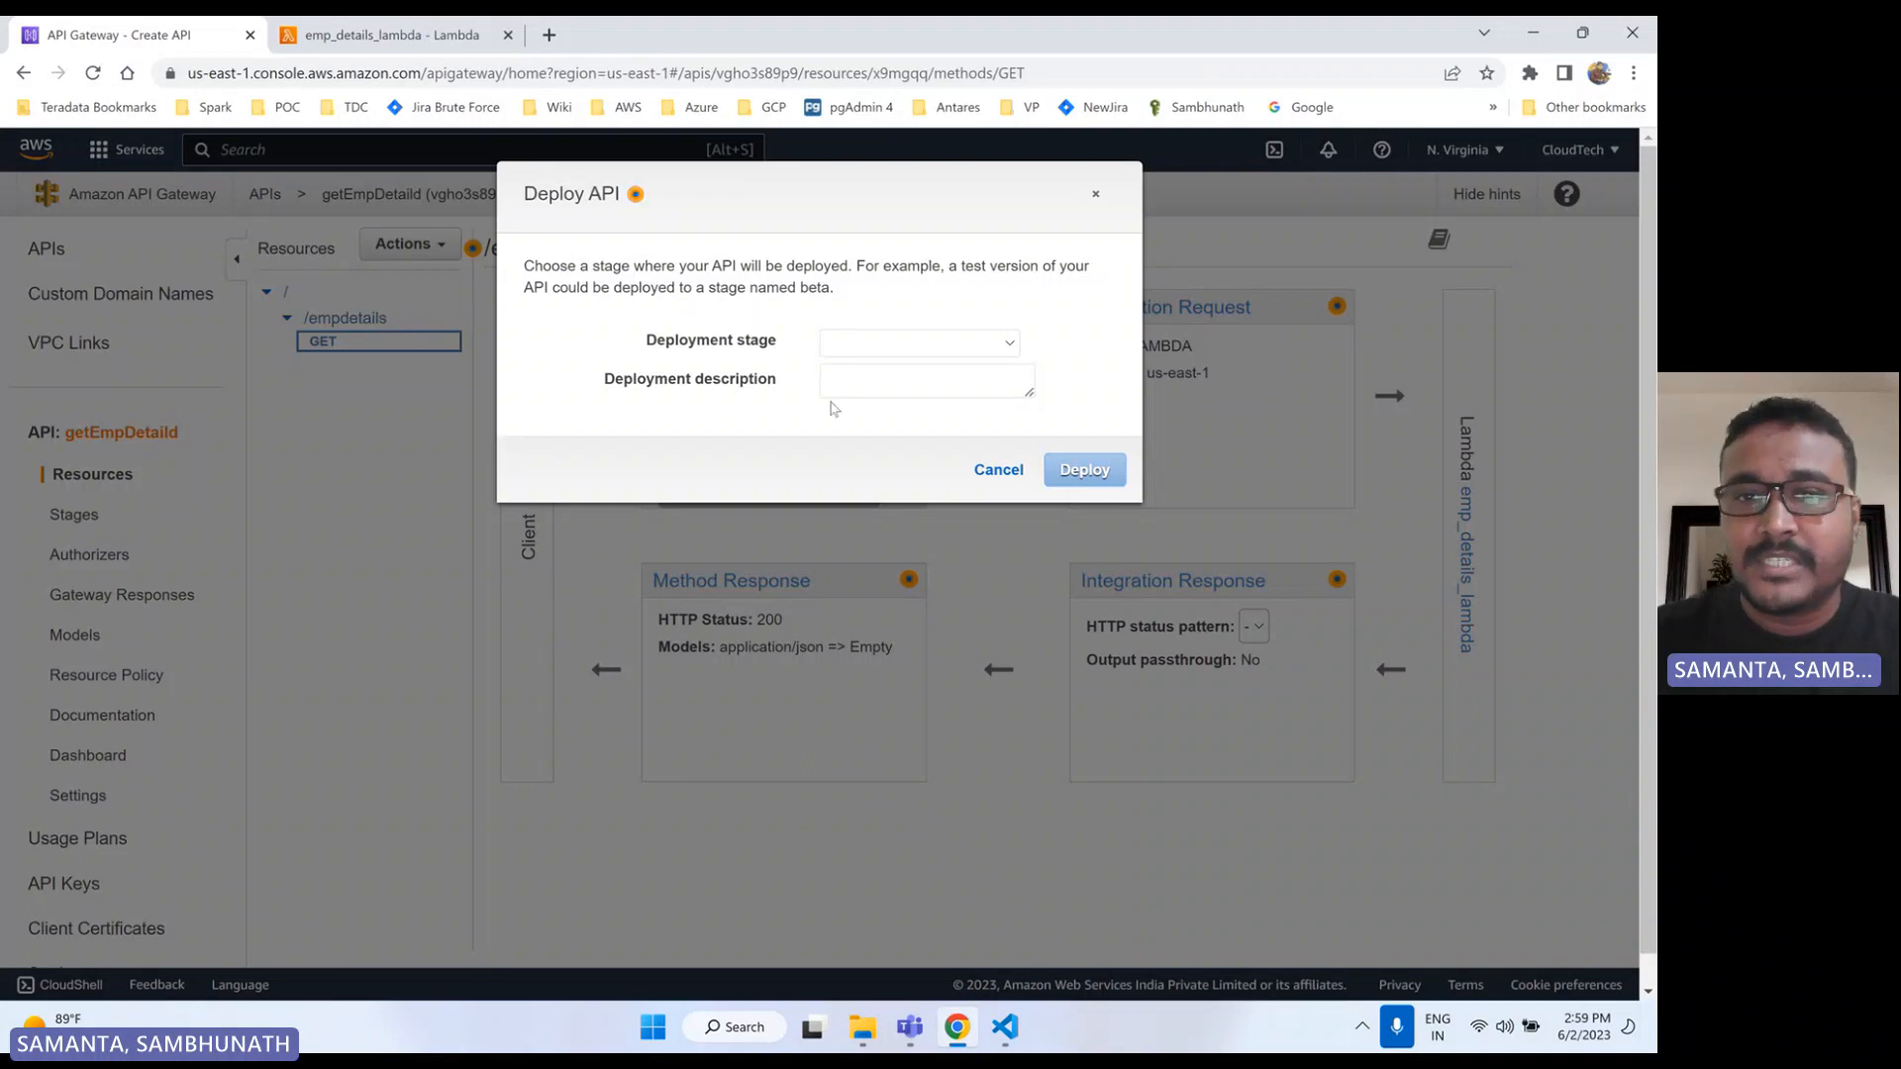
{"action": "left_click", "coordinate": [851, 349]}
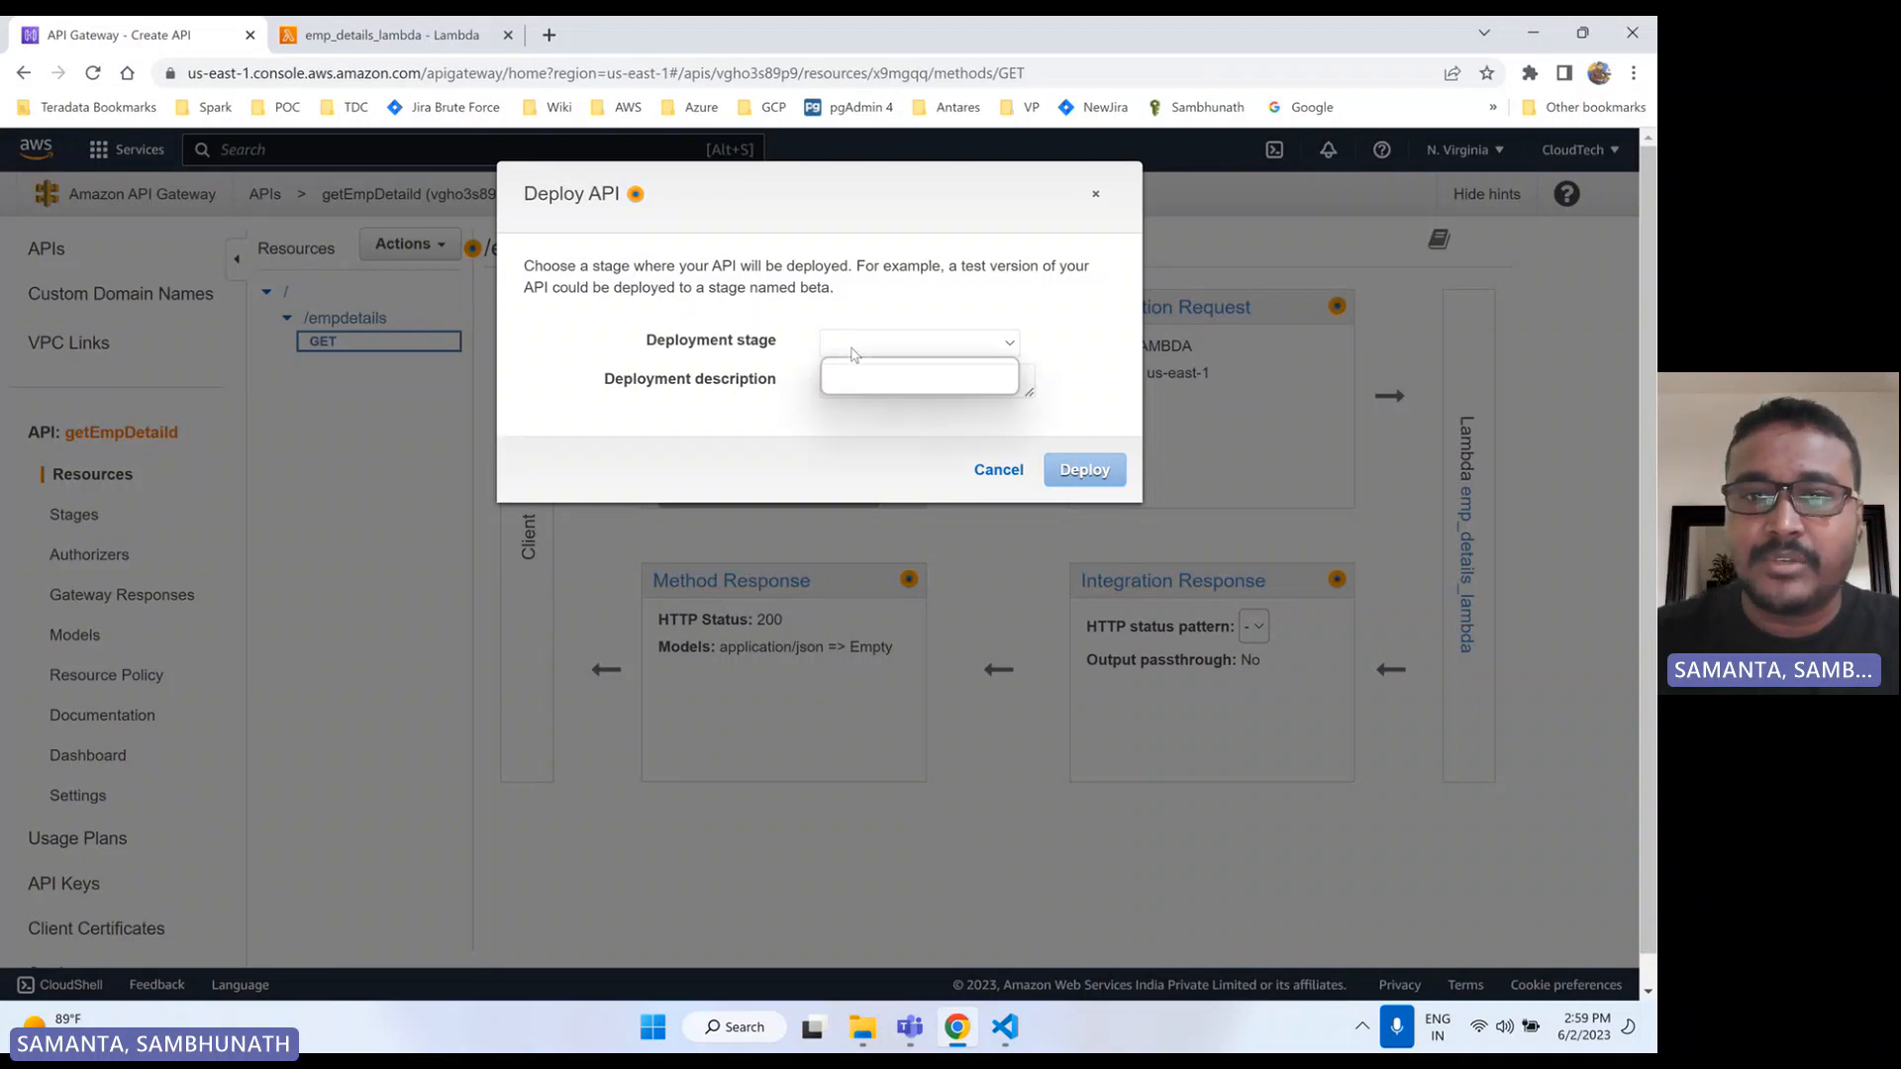
{"action": "left_click", "coordinate": [868, 380]}
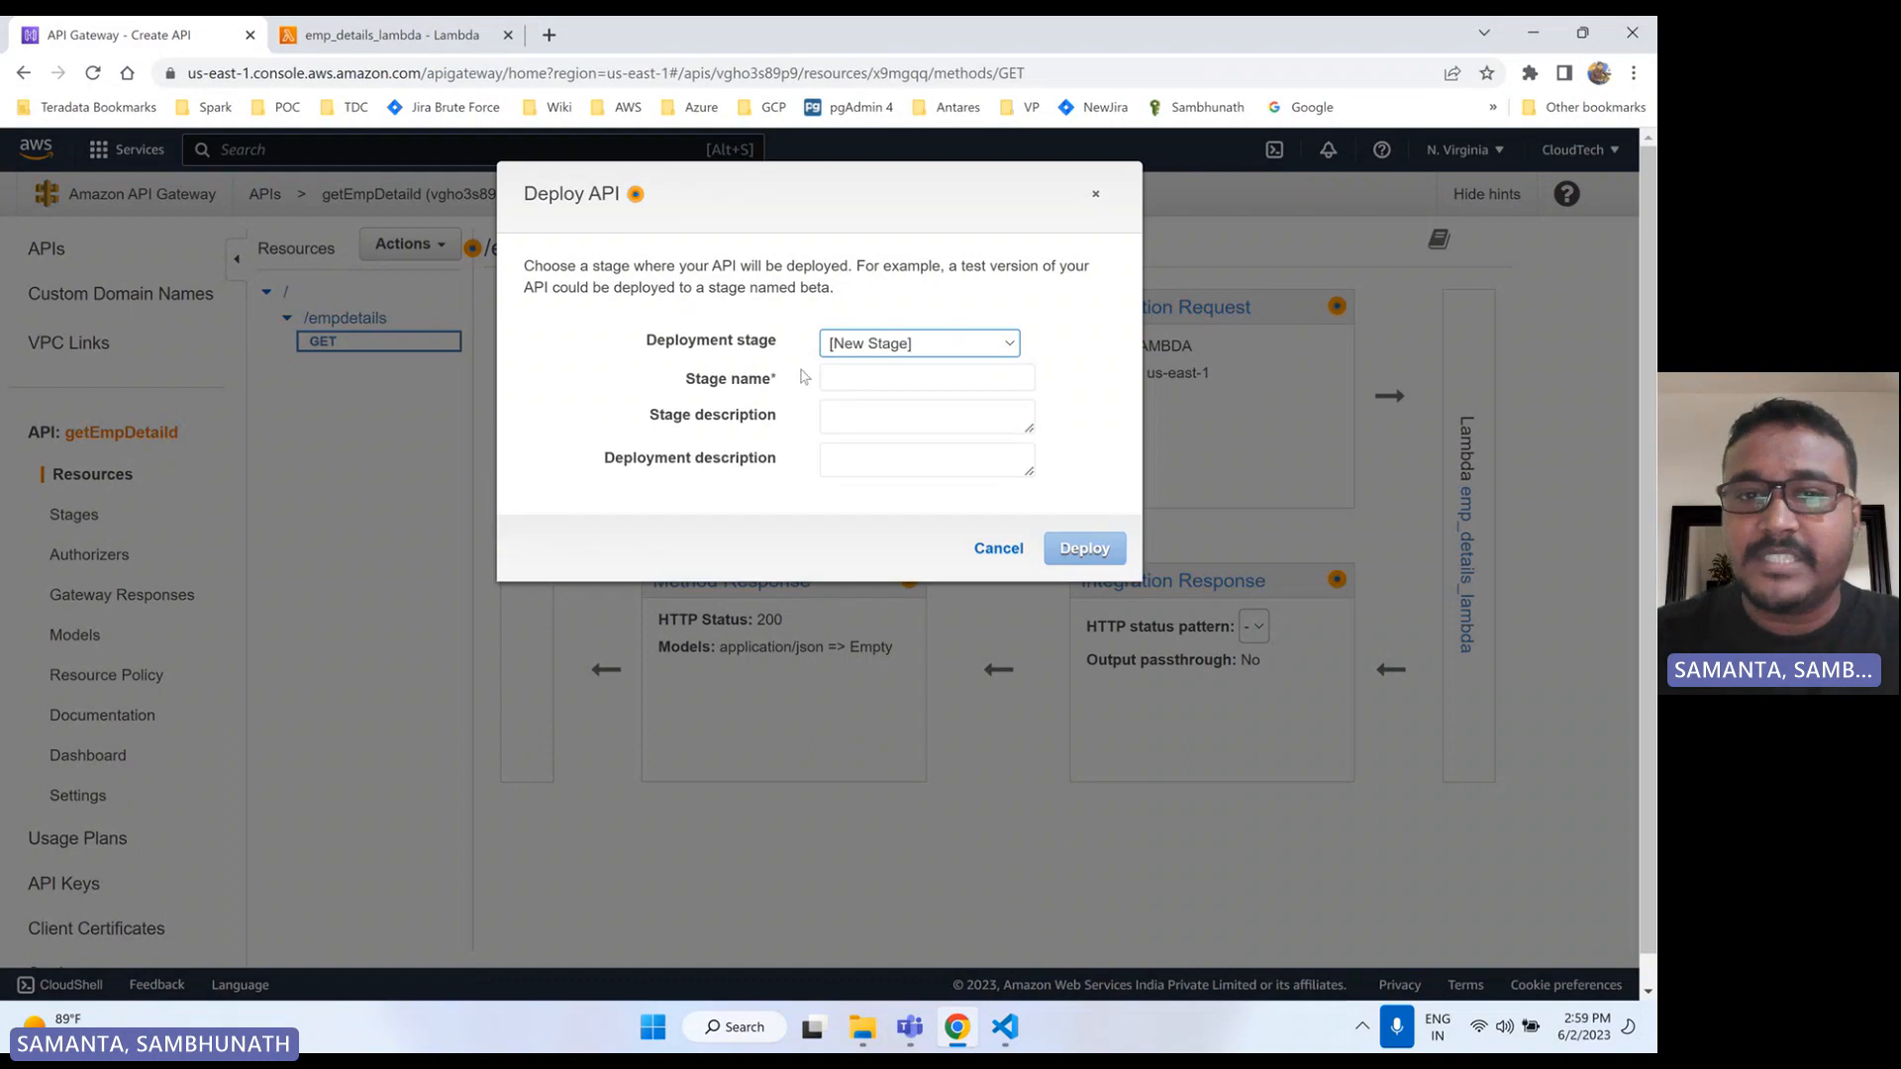
{"action": "left_click", "coordinate": [839, 380]}
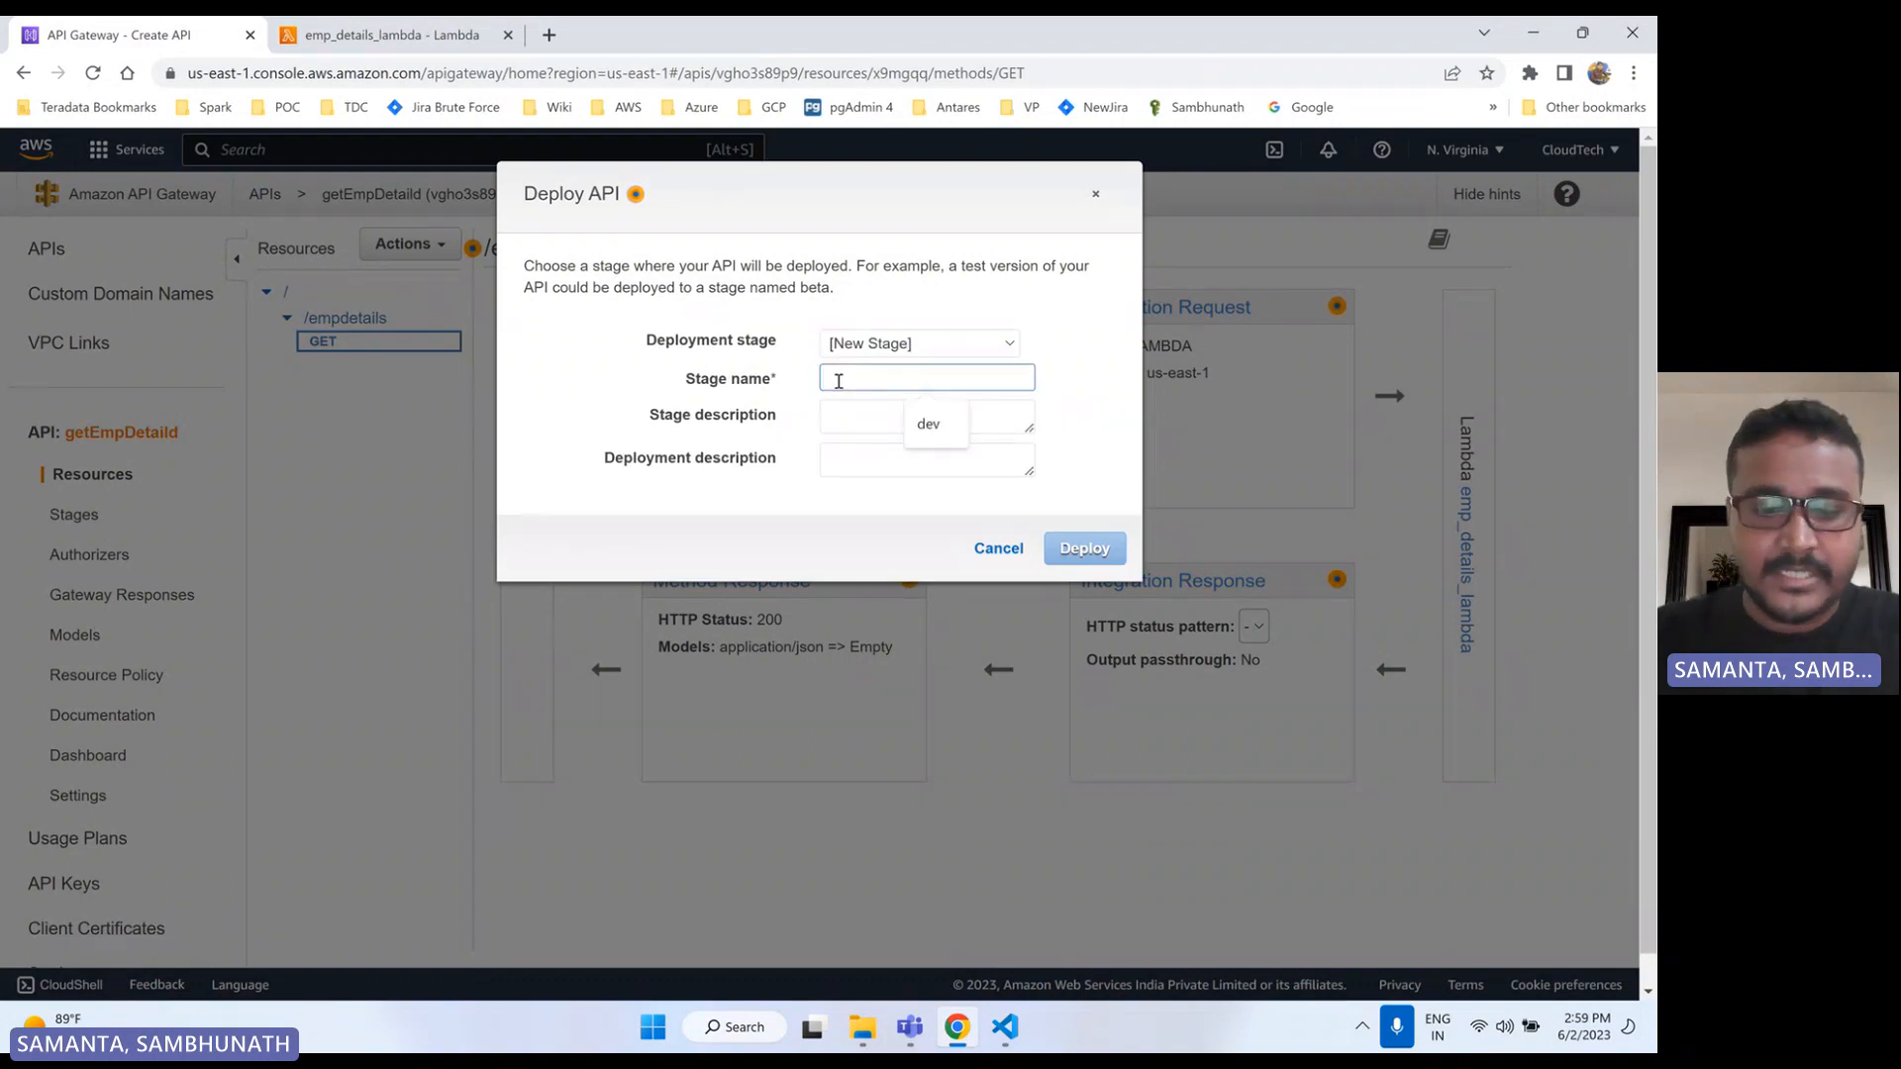
{"action": "type", "text": "qa"}
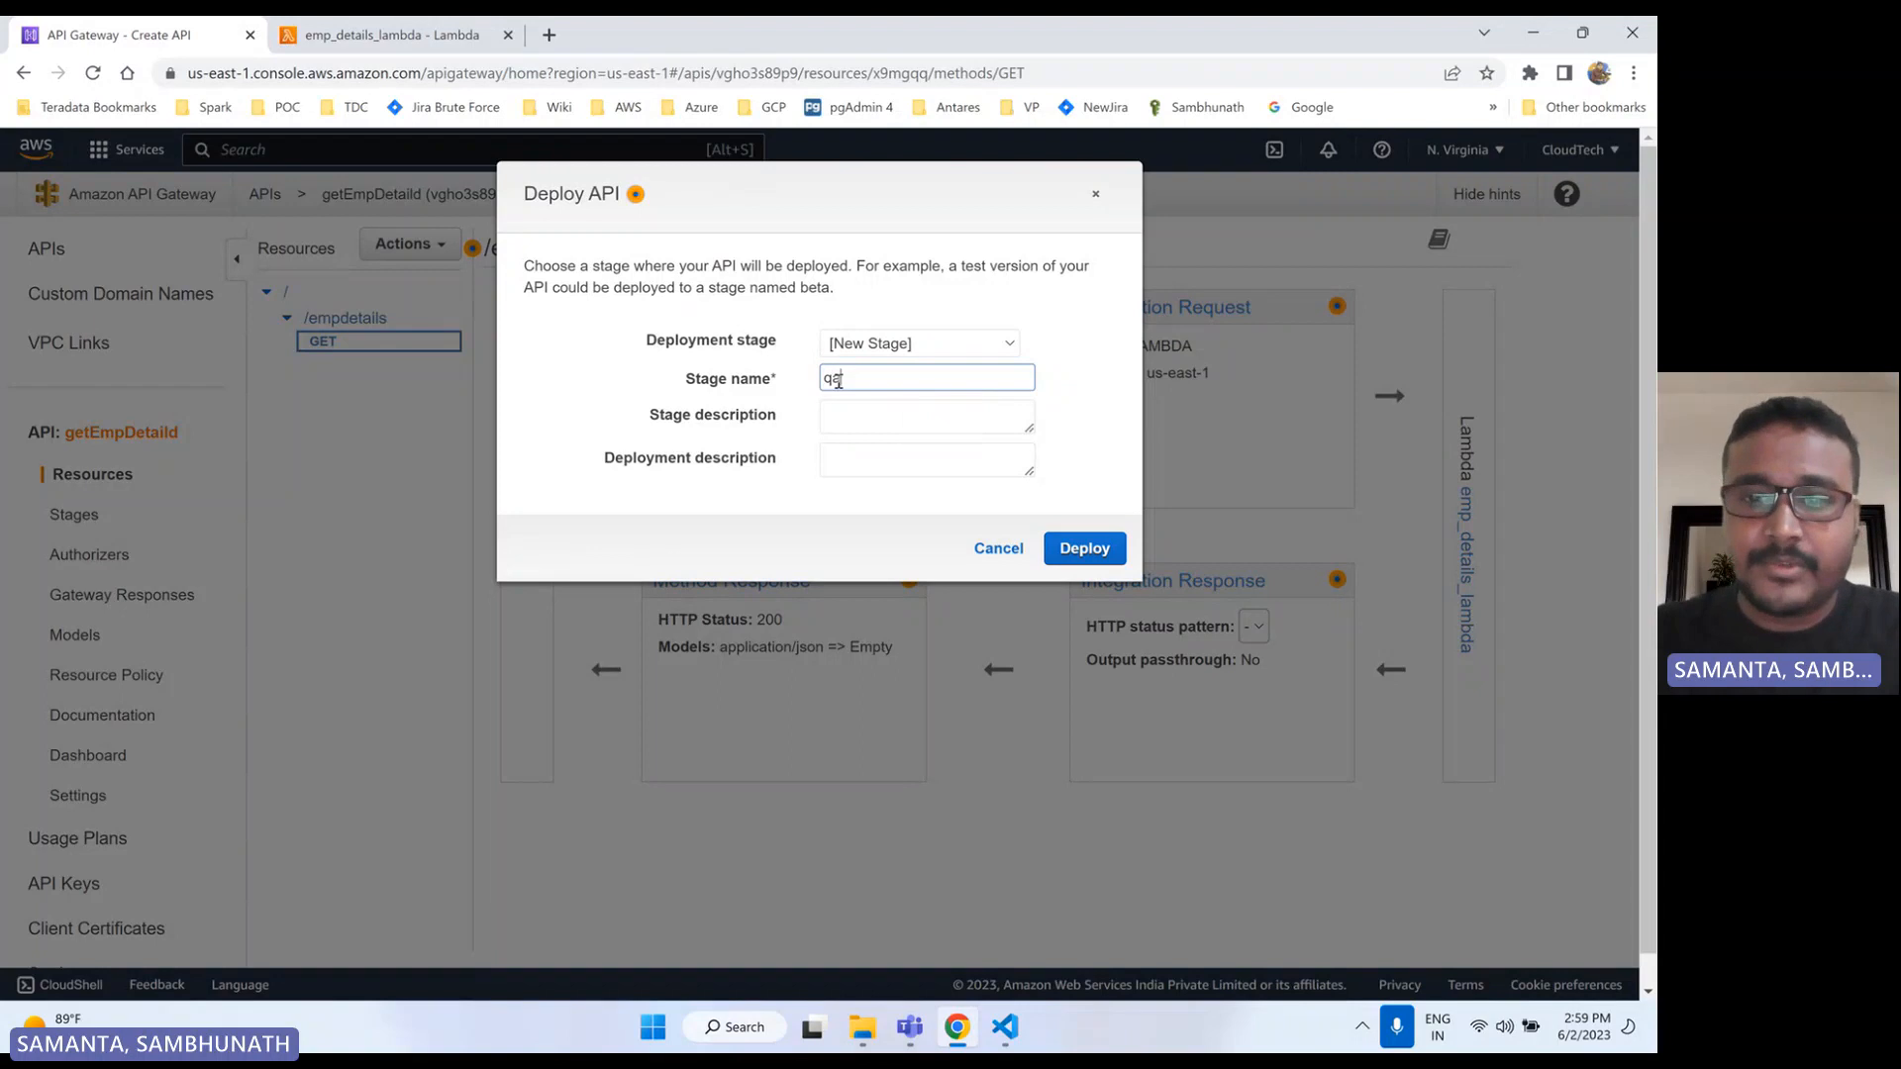
{"action": "left_click", "coordinate": [1060, 409]}
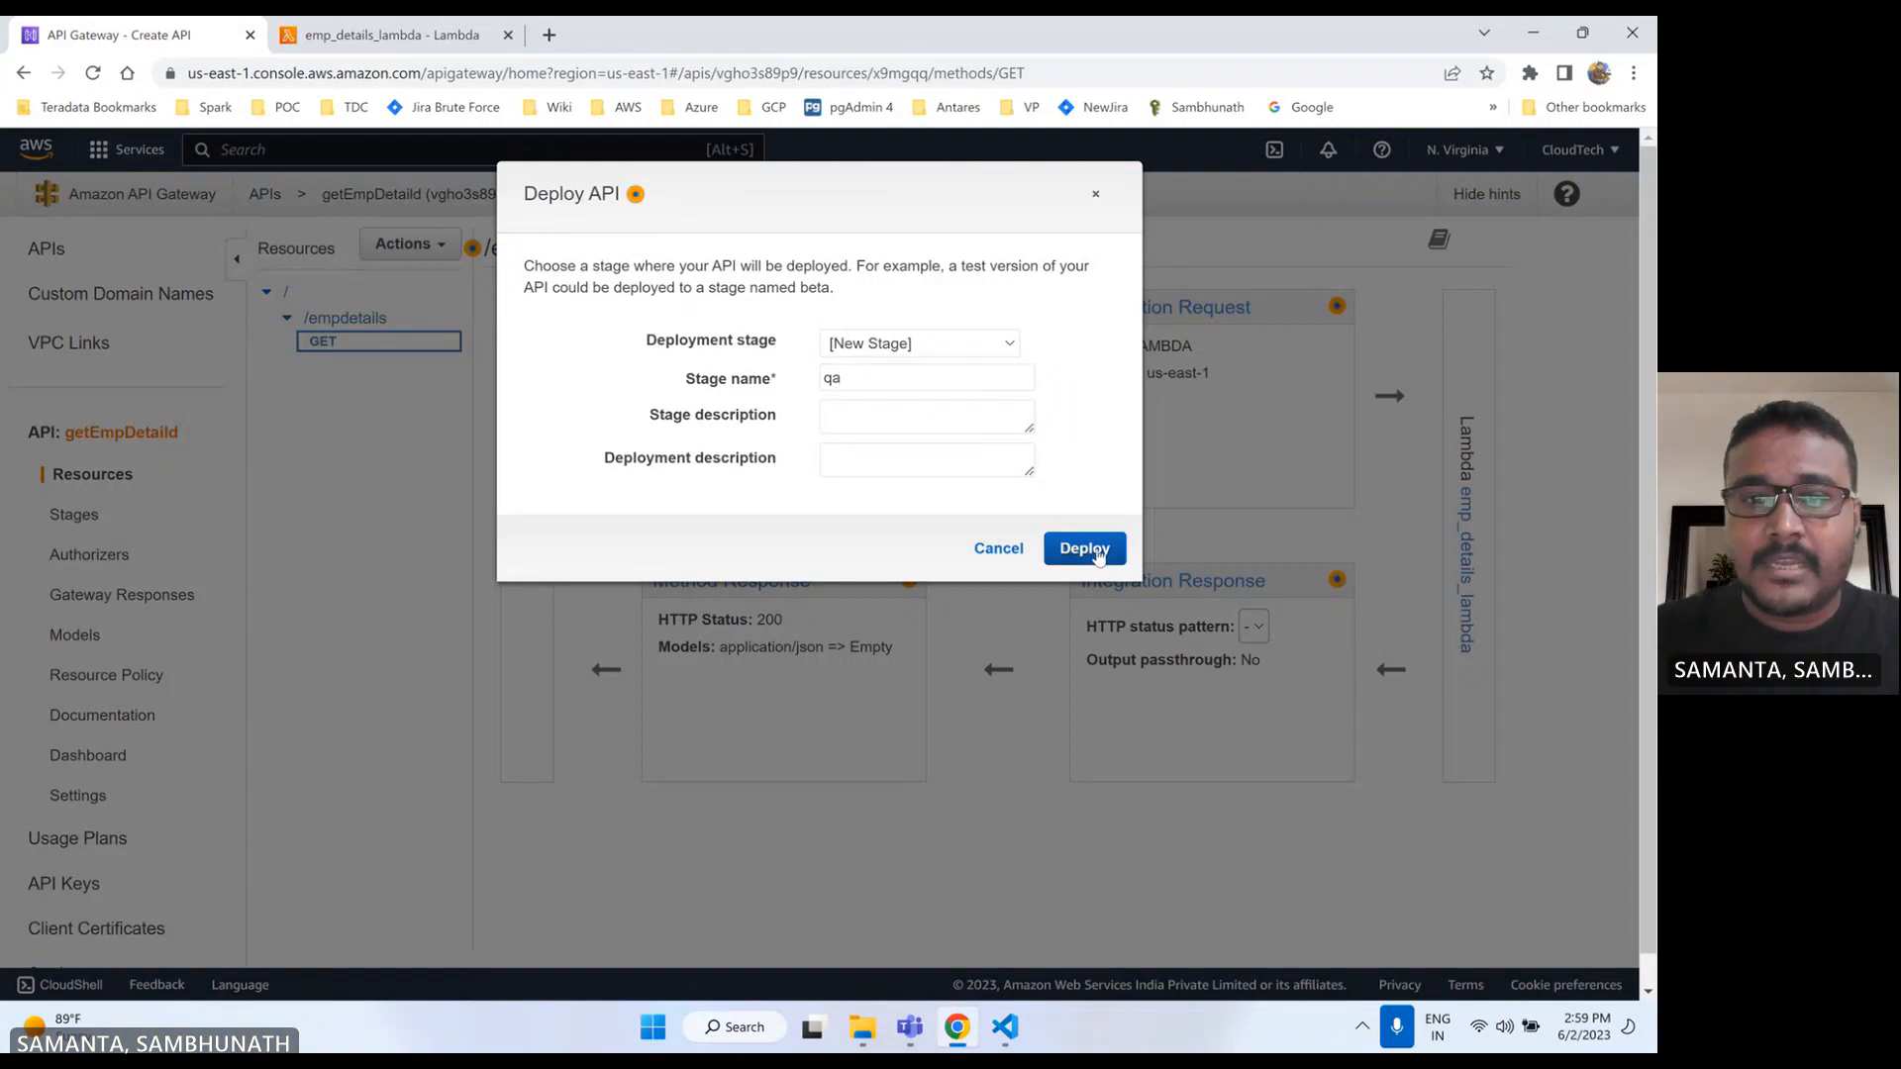
{"action": "left_click", "coordinate": [864, 422]}
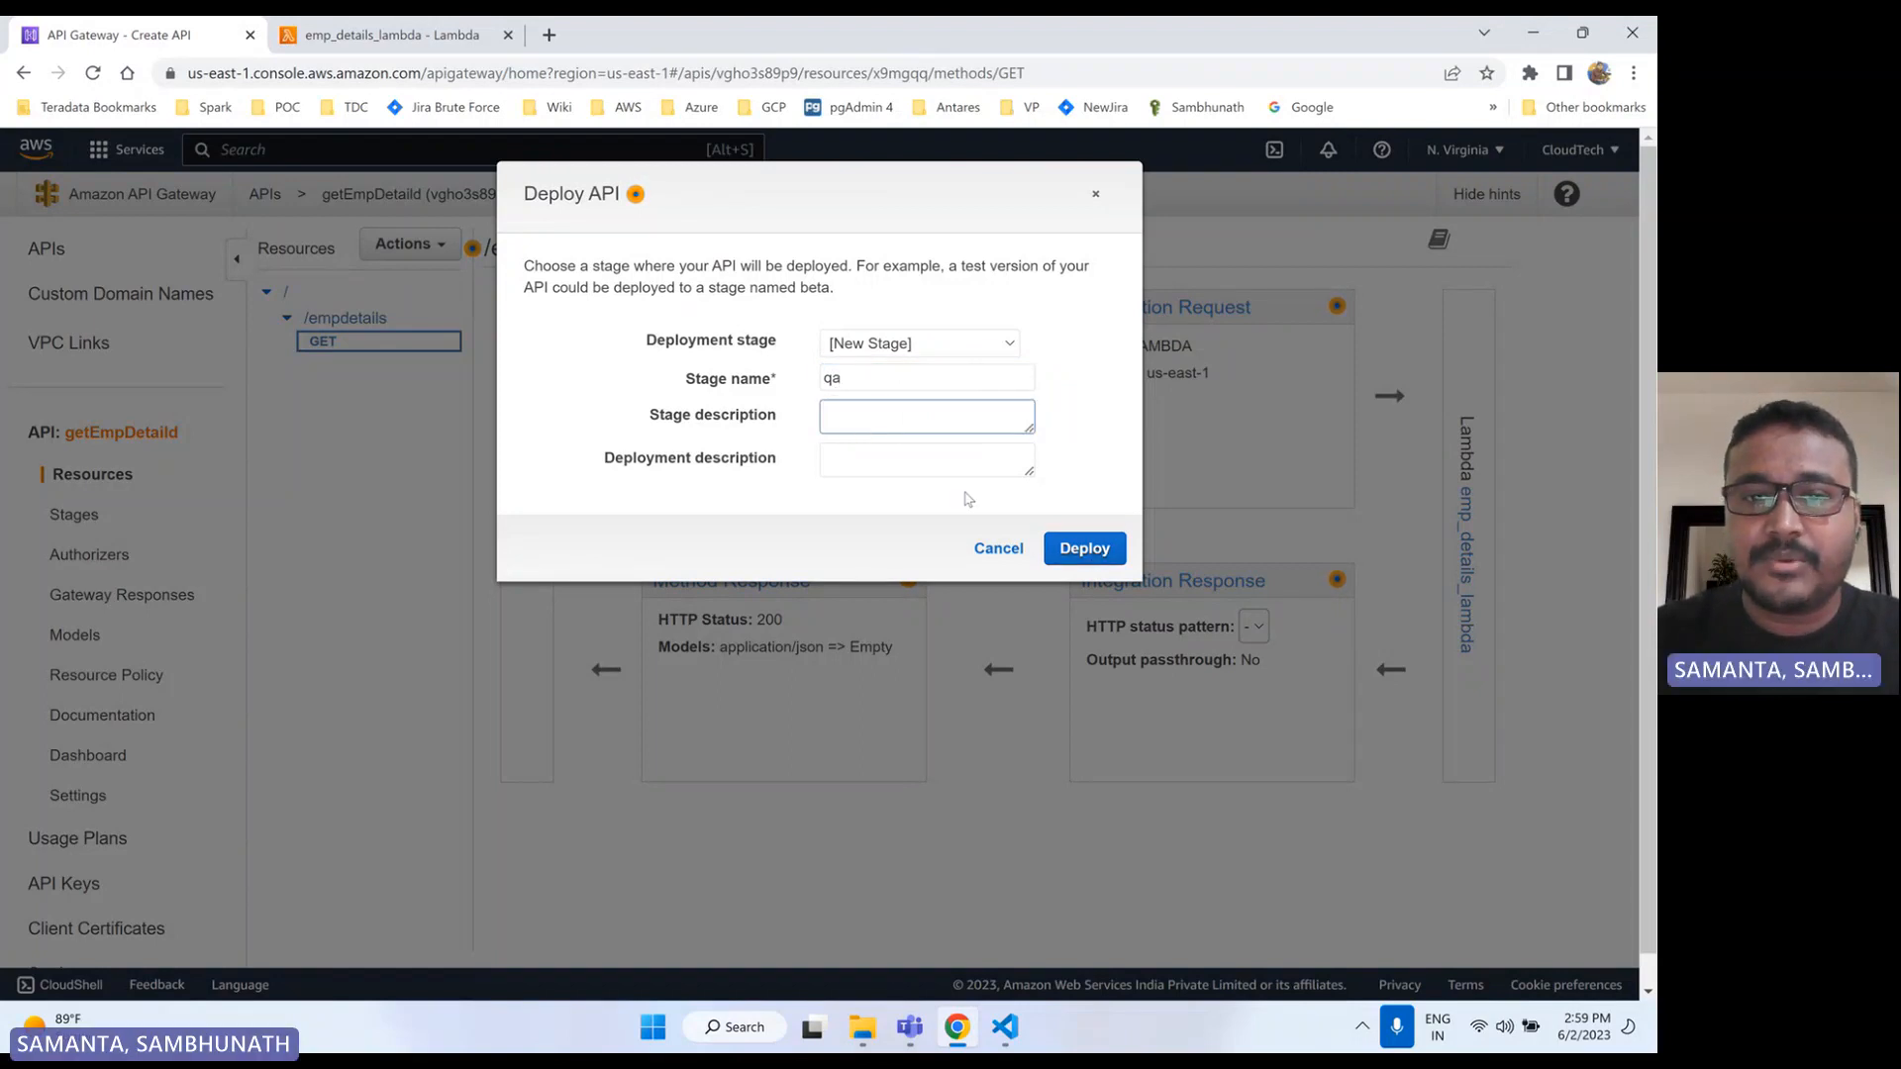
{"action": "left_click", "coordinate": [1081, 548]}
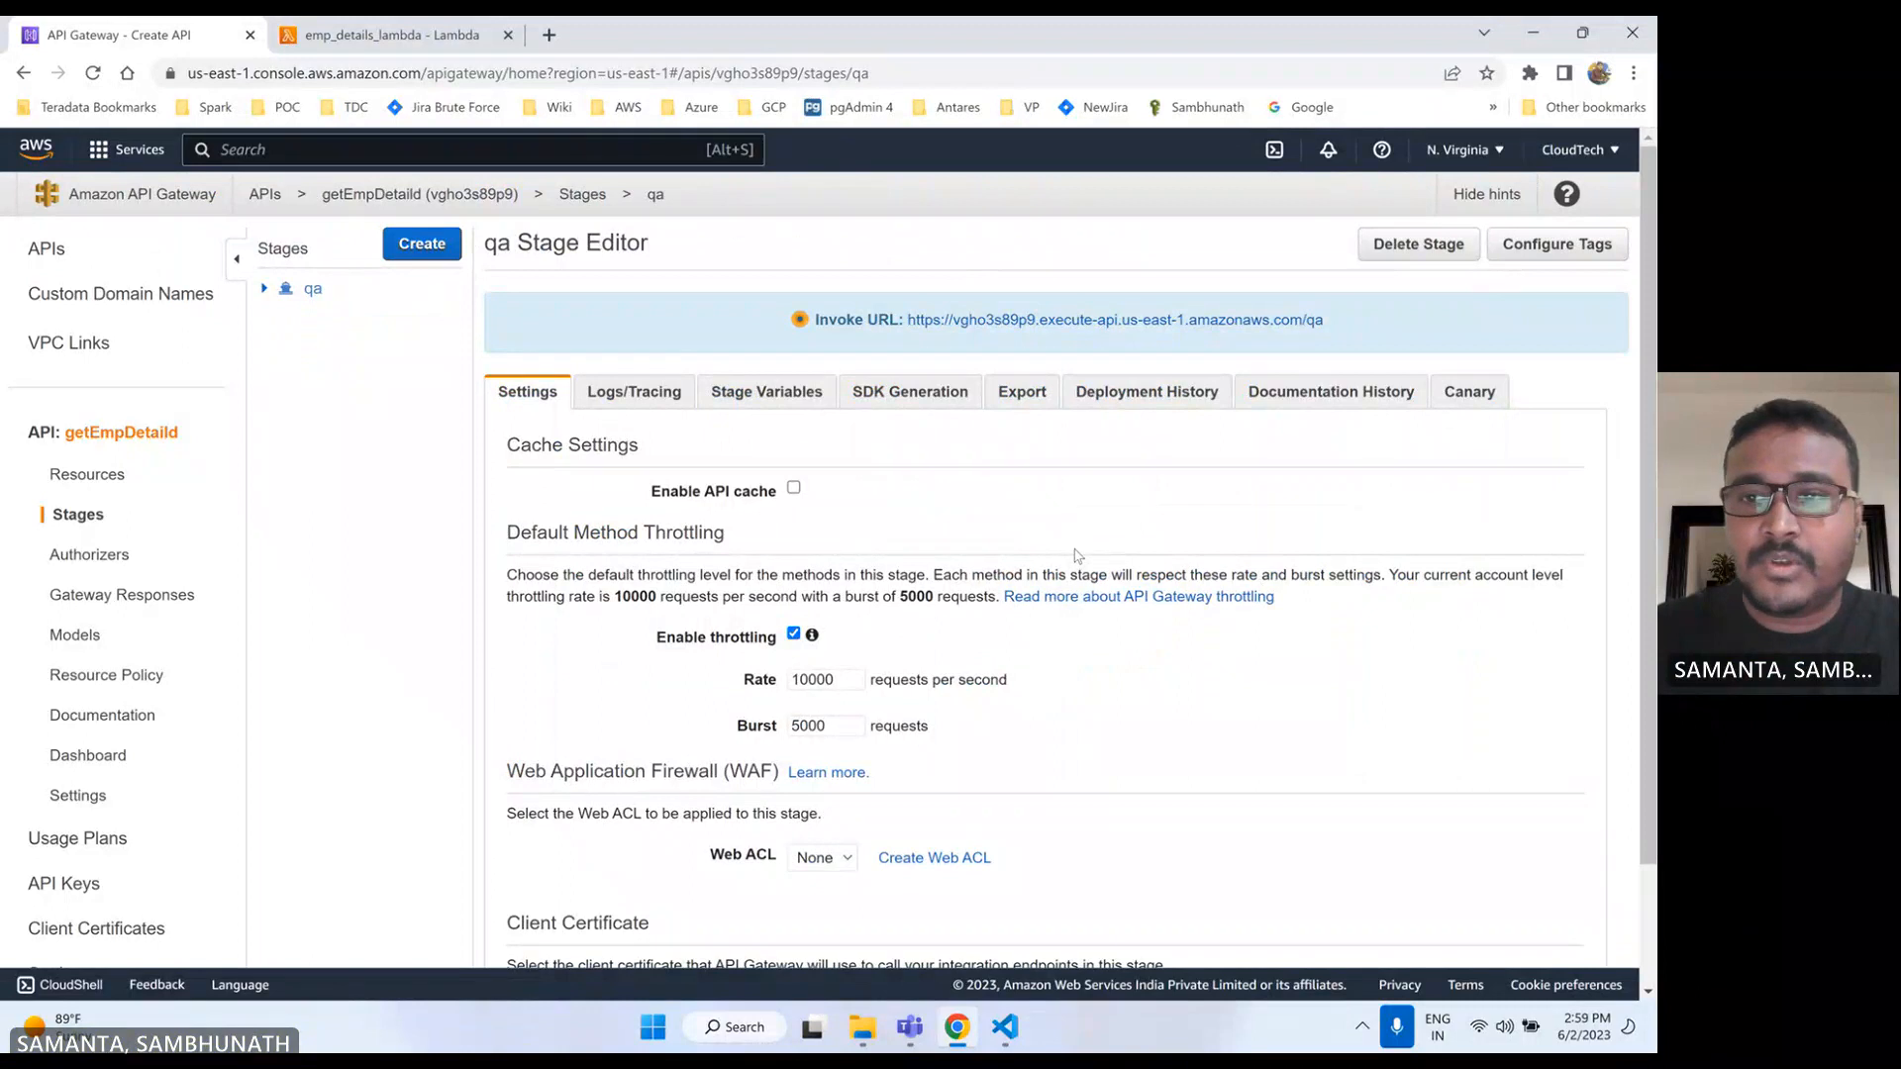
- Review the qa stage settings, then copy the invoke URL of the stage's GET method on /empdetails
{"action": "scroll", "coordinate": [812, 693], "scroll_direction": "down", "scroll_amount": 1}
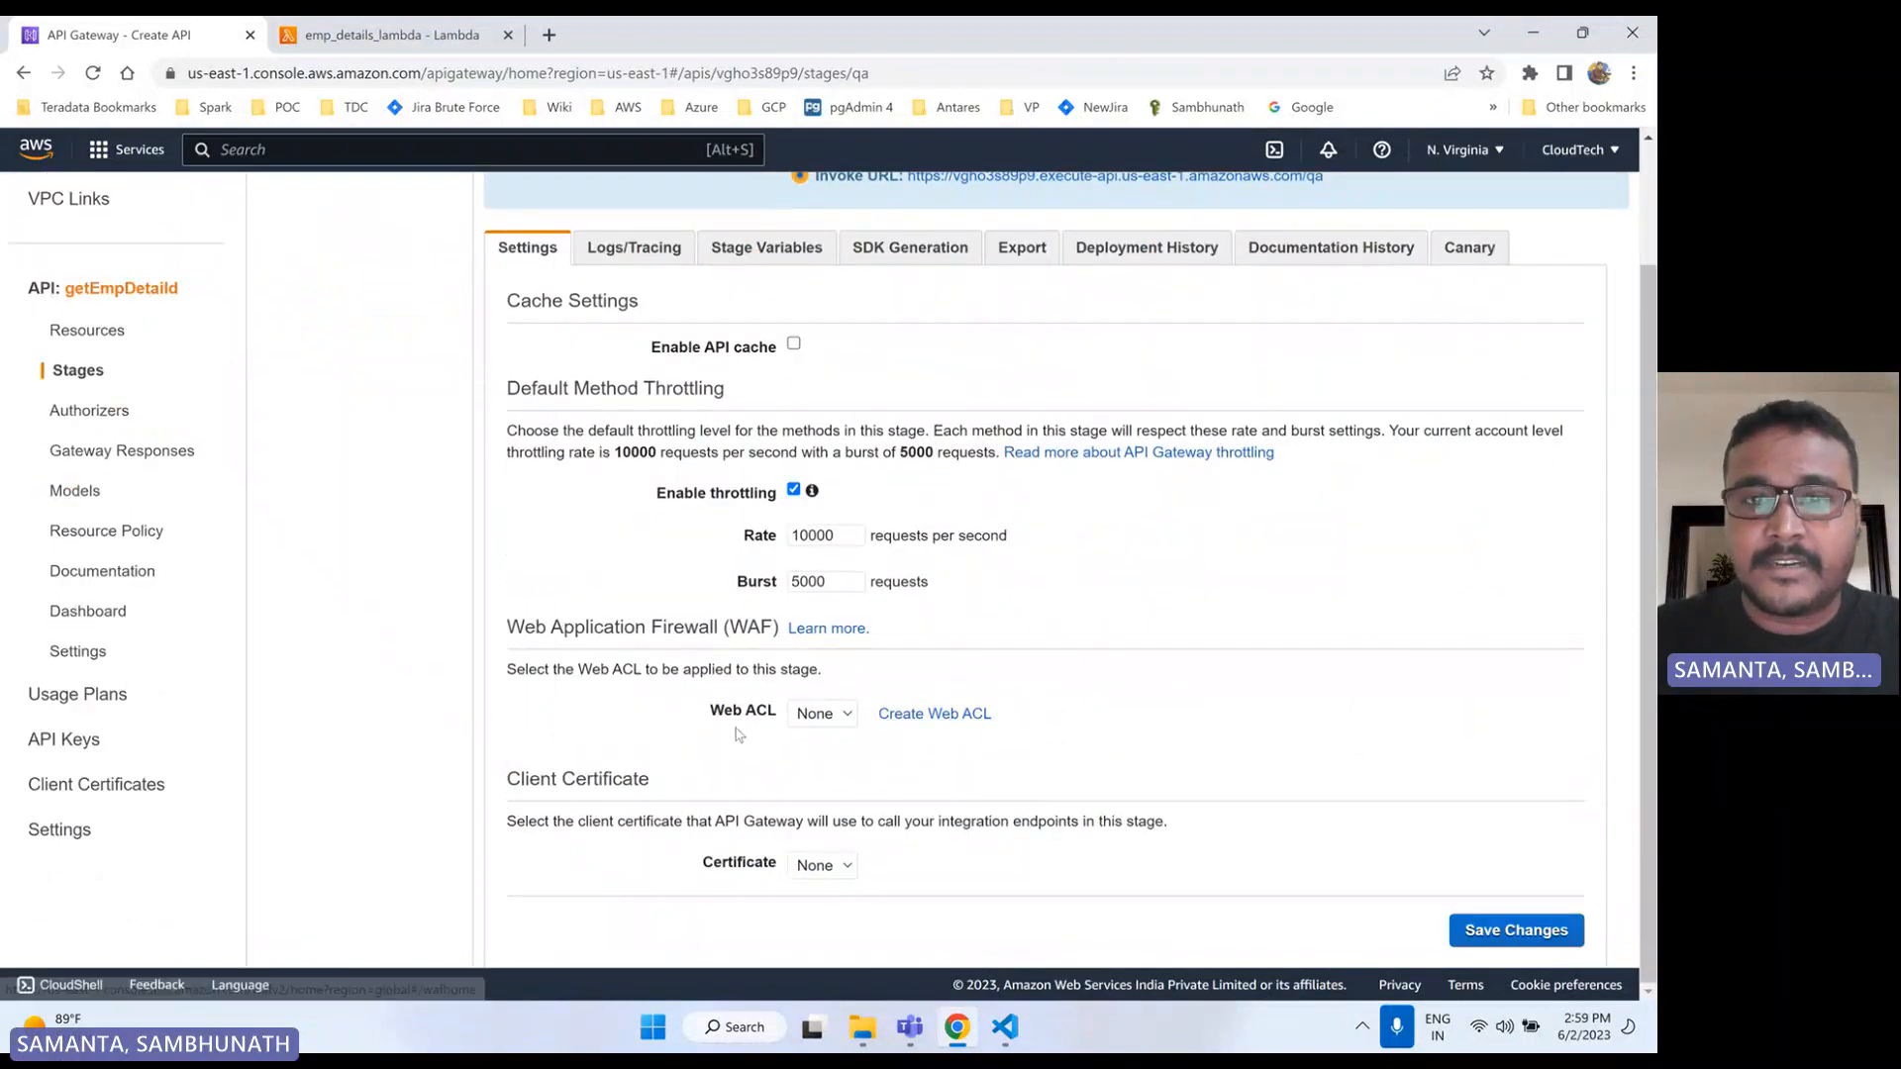
{"action": "scroll", "coordinate": [605, 471], "scroll_direction": "up", "scroll_amount": 1}
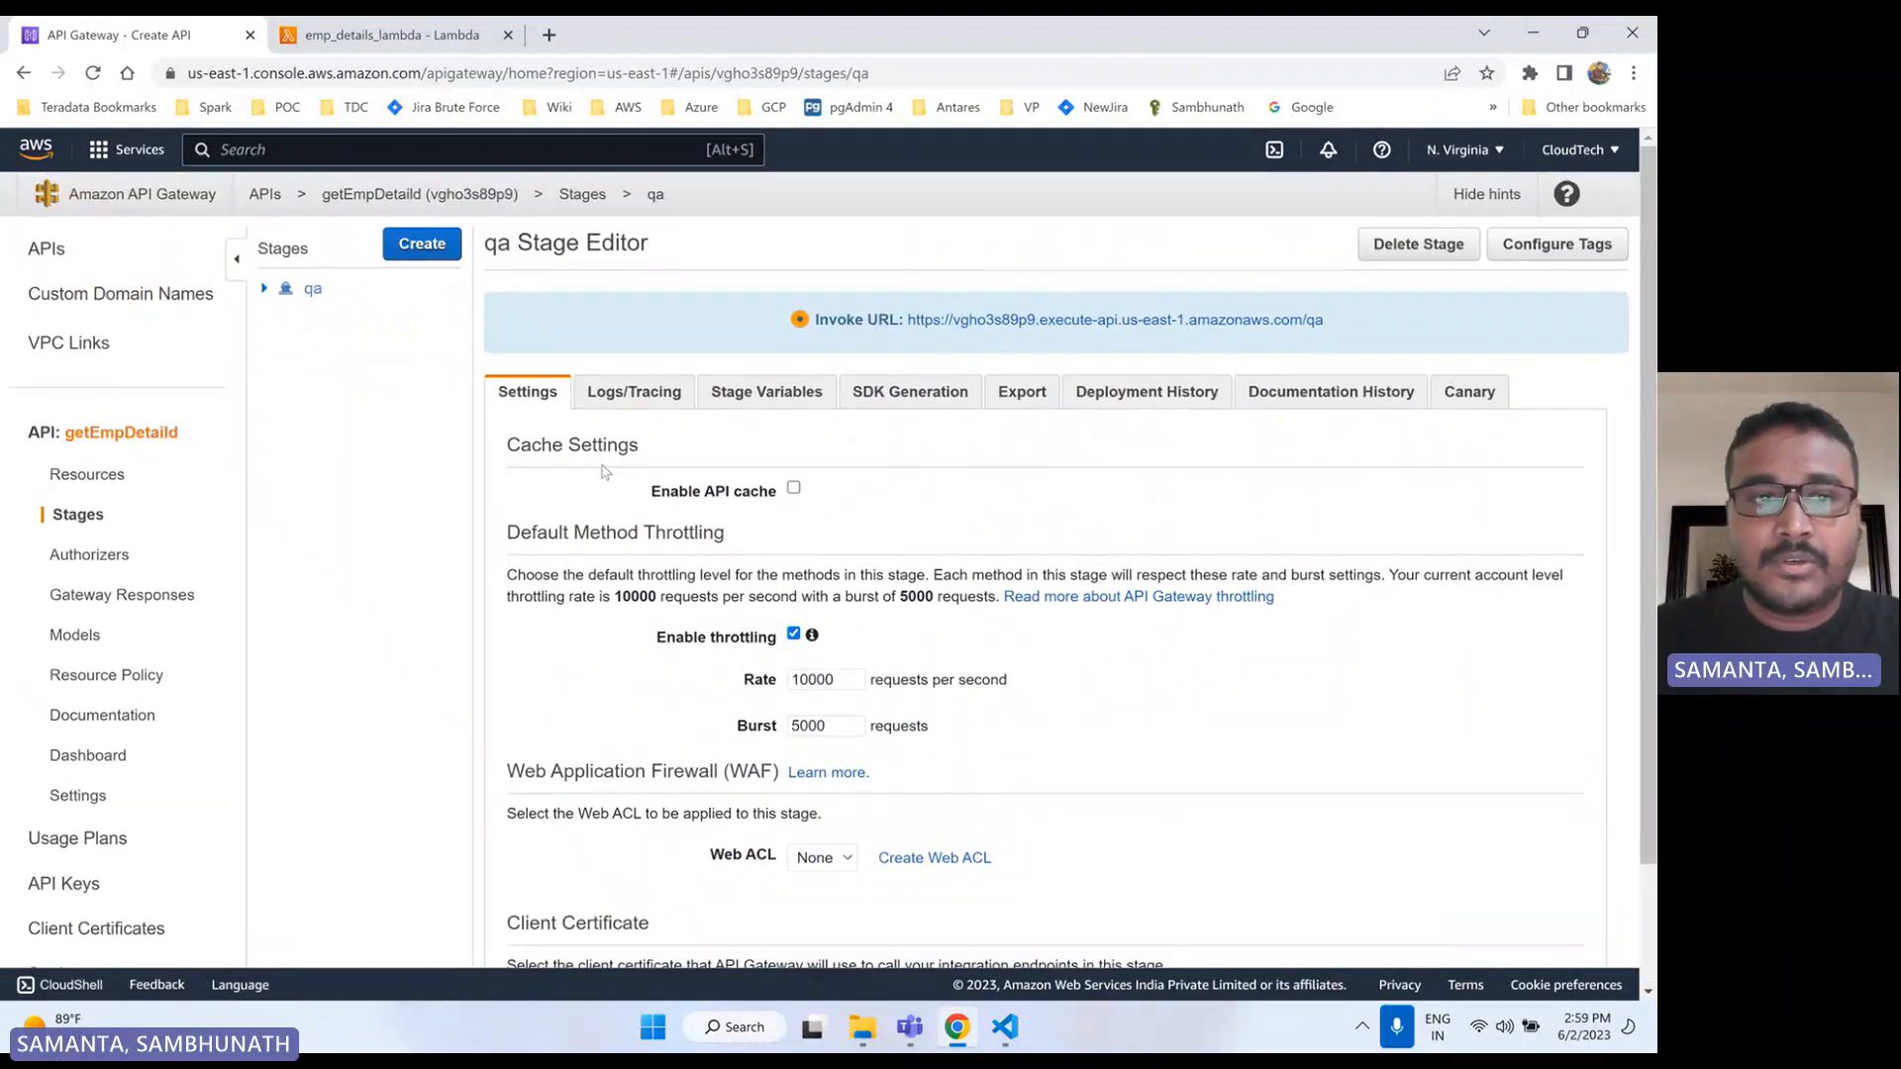
{"action": "left_click", "coordinate": [263, 289]}
{"action": "left_click", "coordinate": [334, 364]}
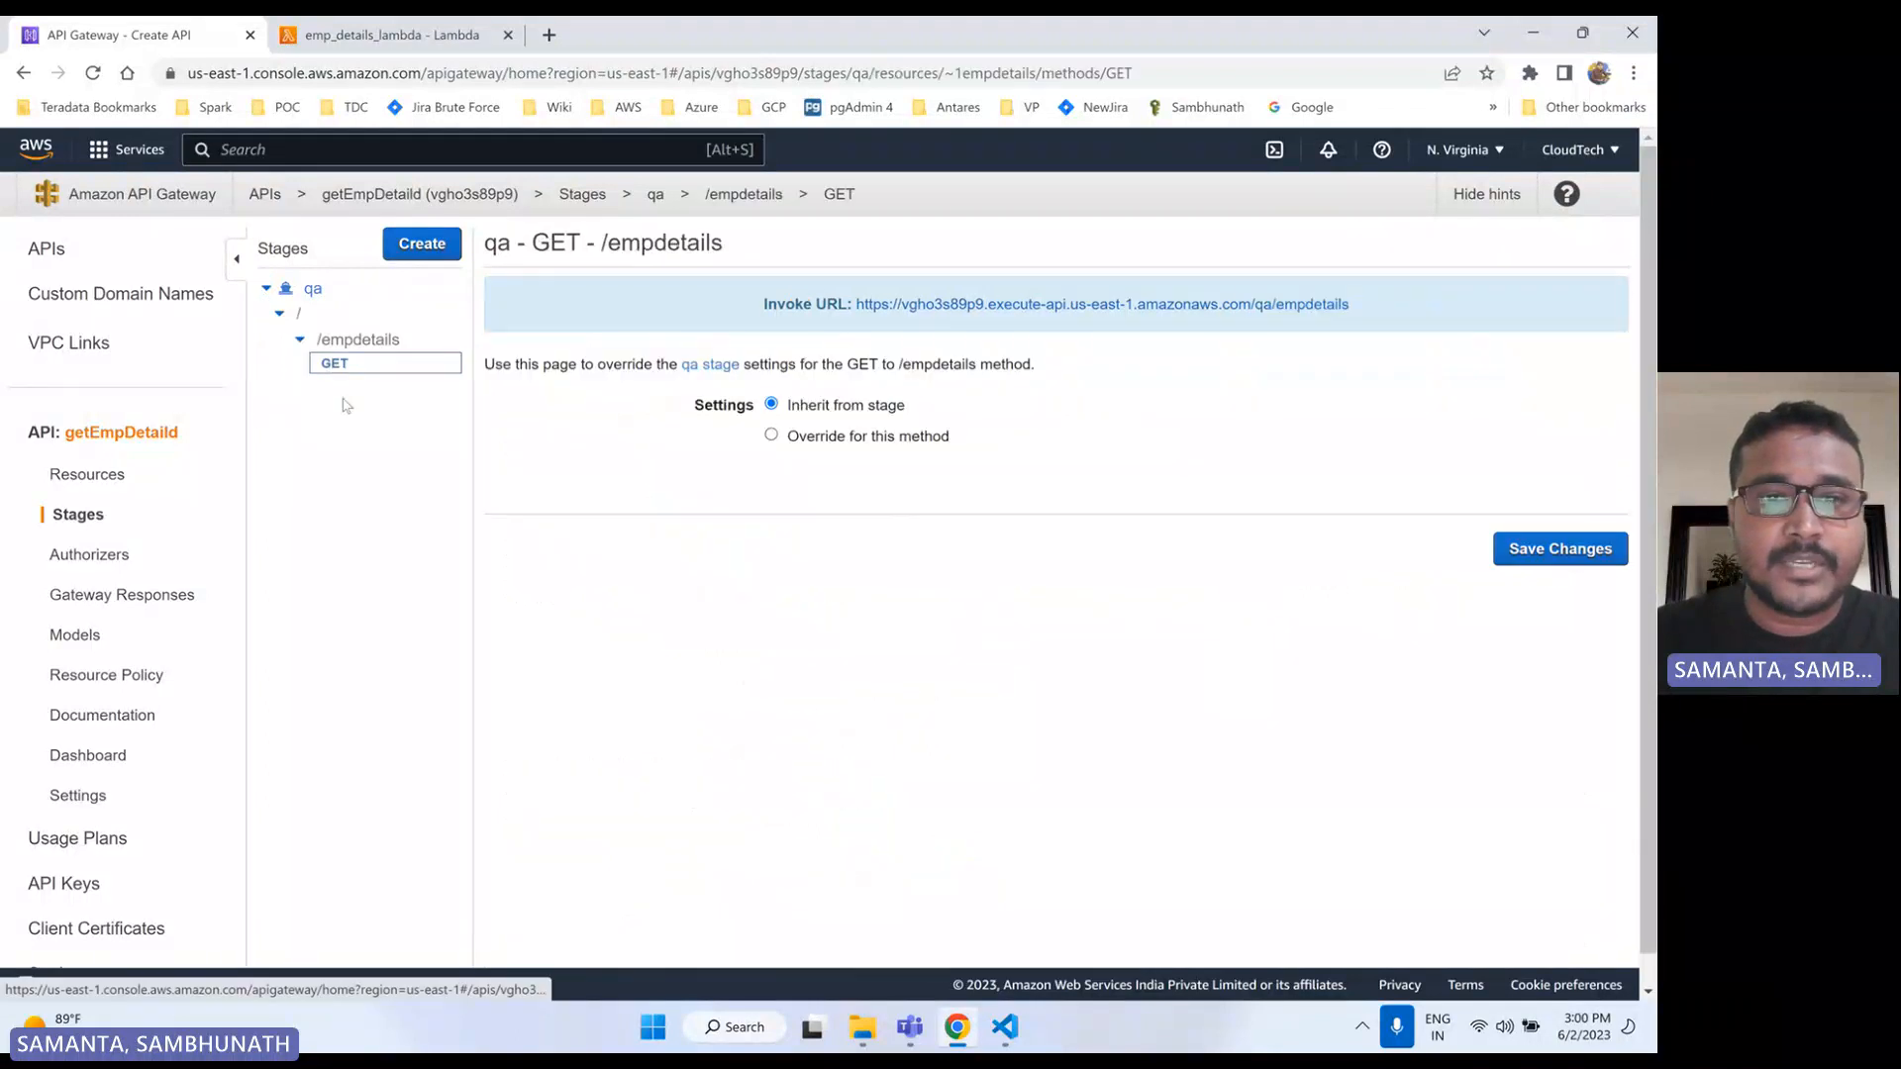
{"action": "right_click", "coordinate": [1139, 308]}
{"action": "left_click", "coordinate": [1192, 441]}
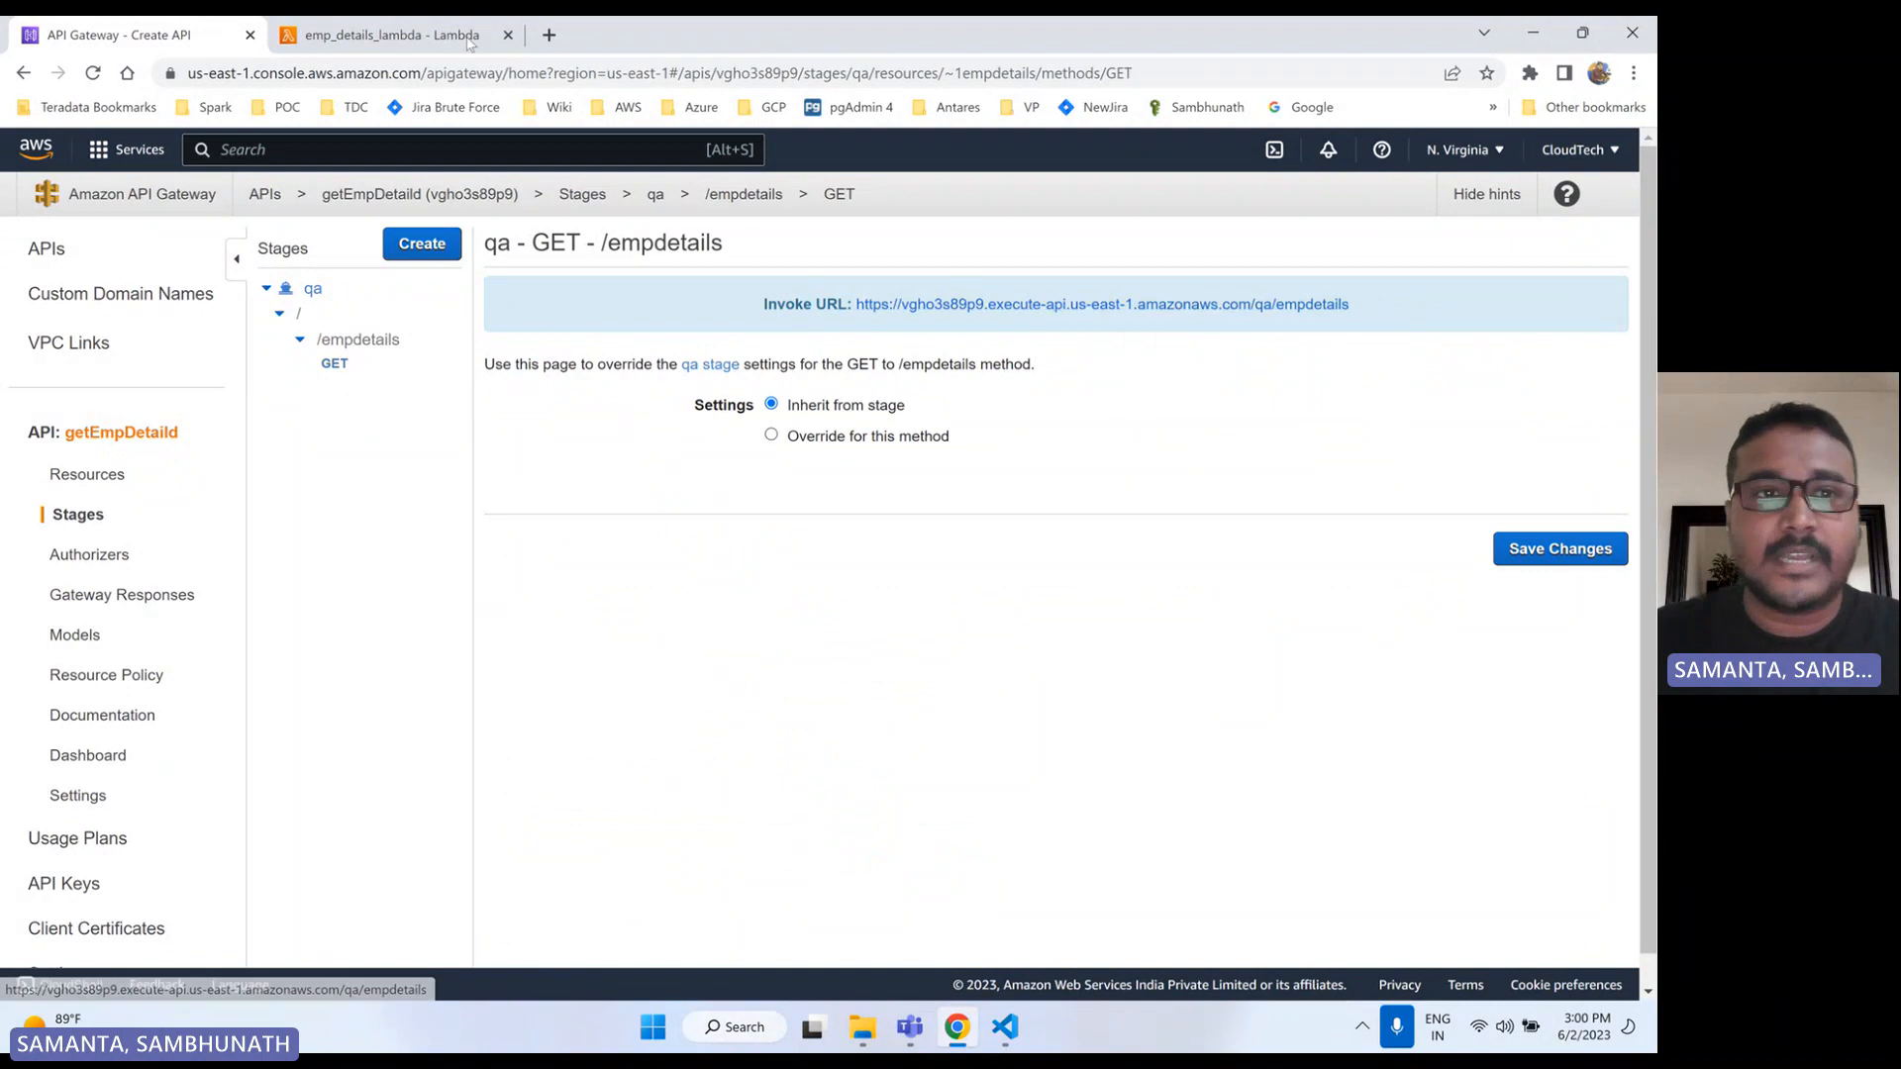
- Open the copied invoke URL in a new browser tab and examine the employee record it returns
{"action": "left_click", "coordinate": [550, 35]}
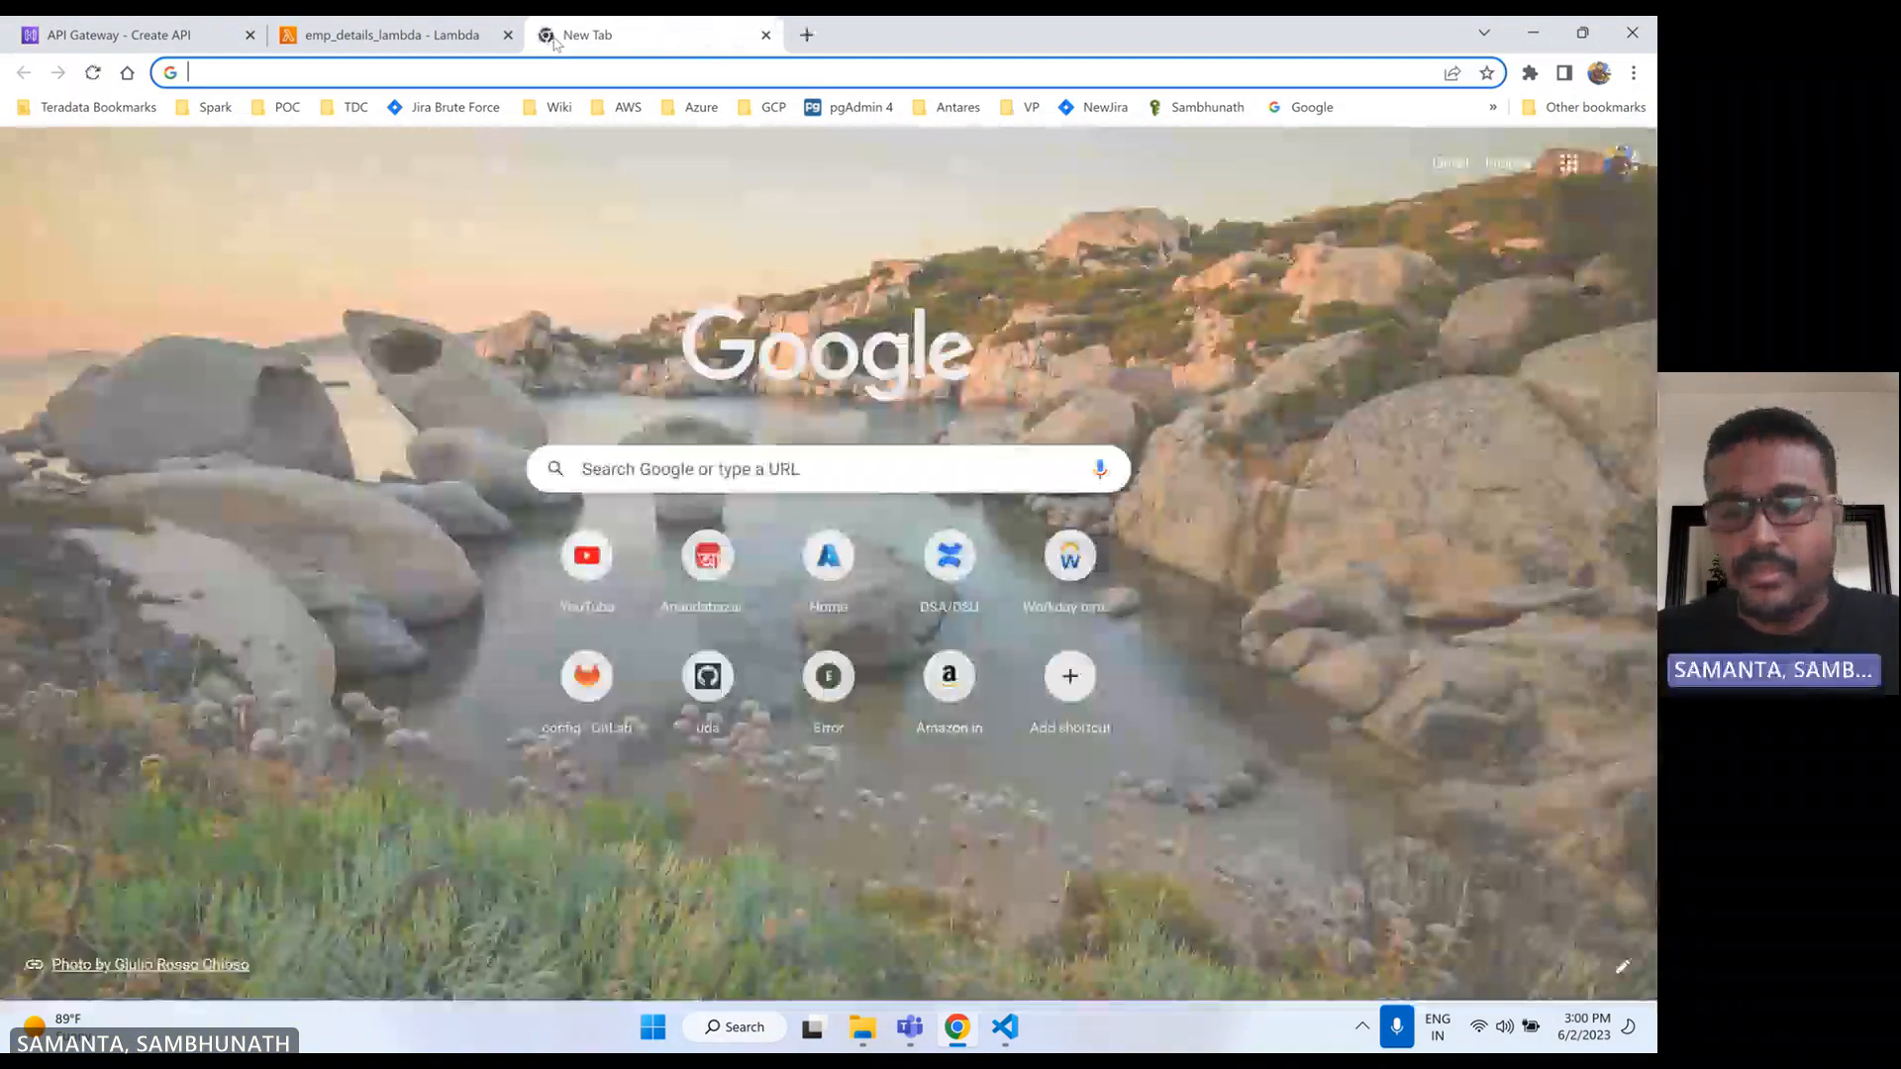
{"action": "key", "text": "ctrl+v"}
{"action": "key", "text": "Return"}
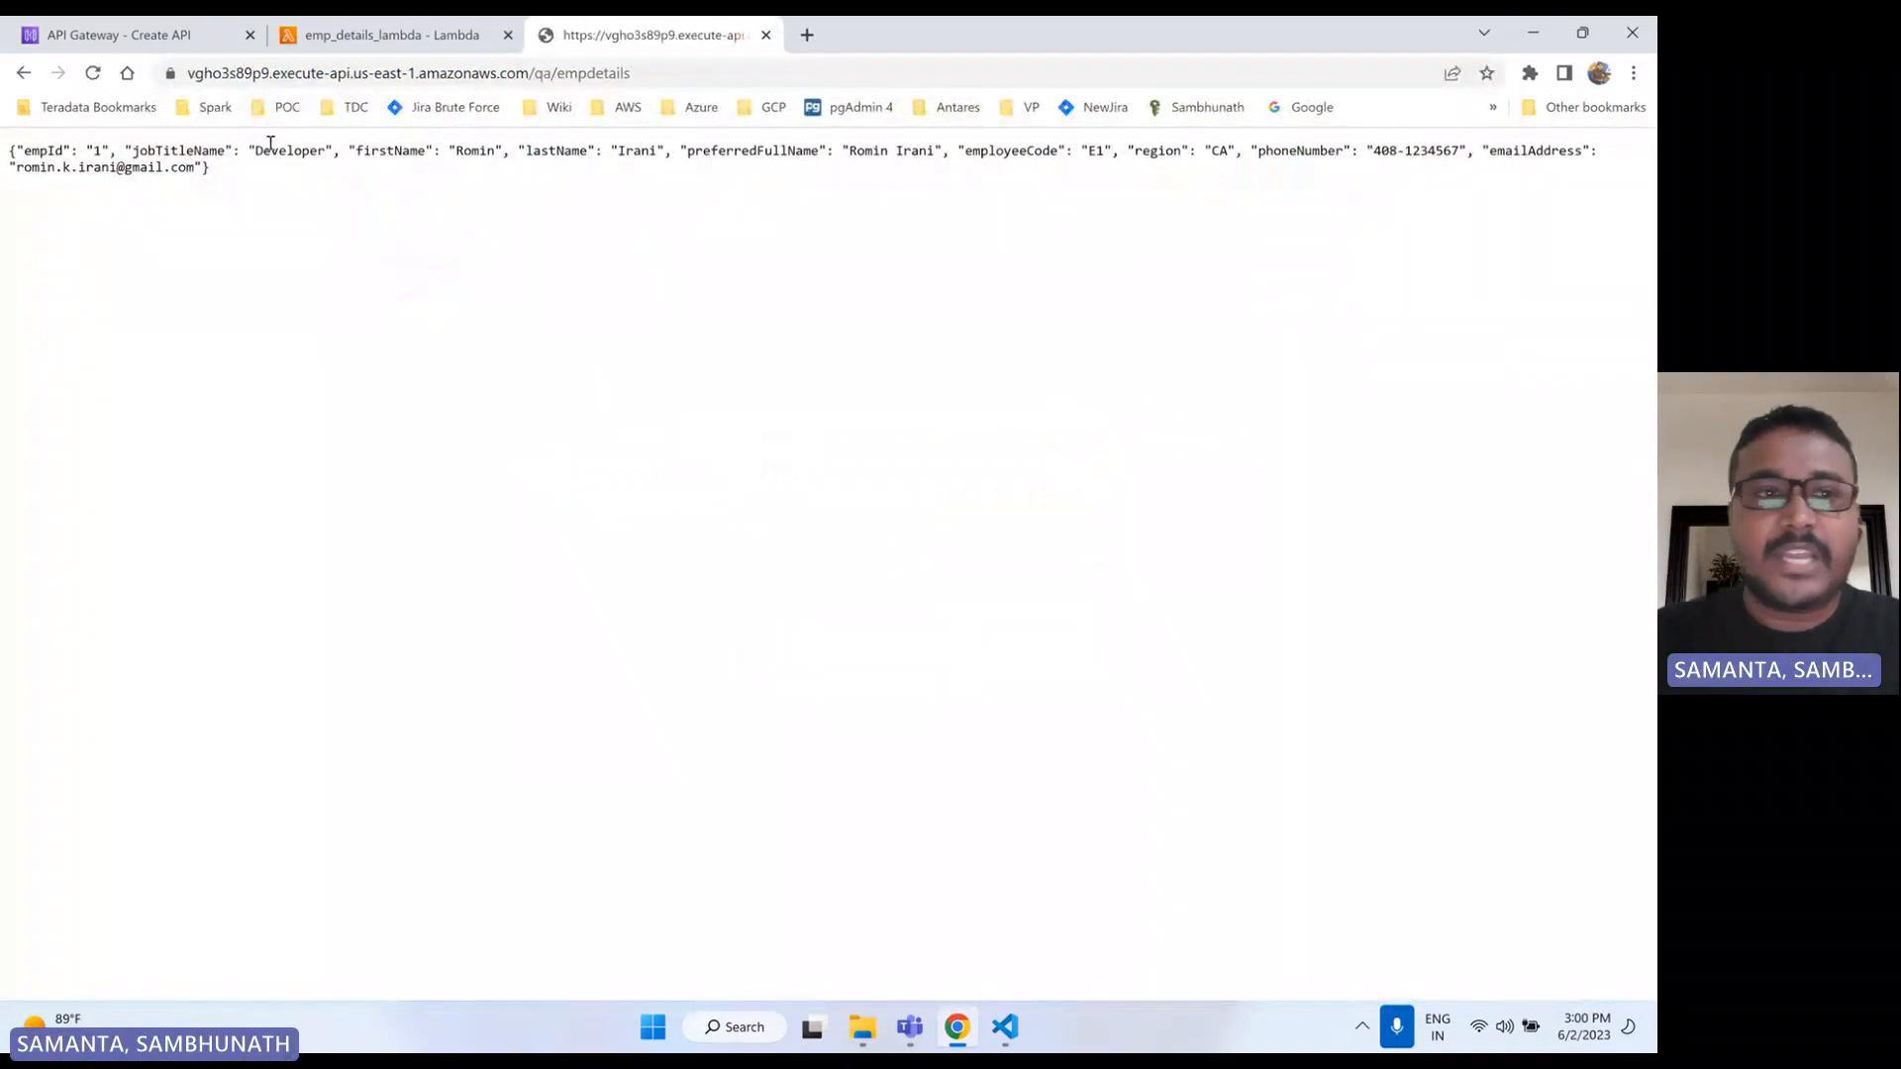
{"action": "left_click_drag", "start_coordinate": [11, 150], "coordinate": [241, 182]}
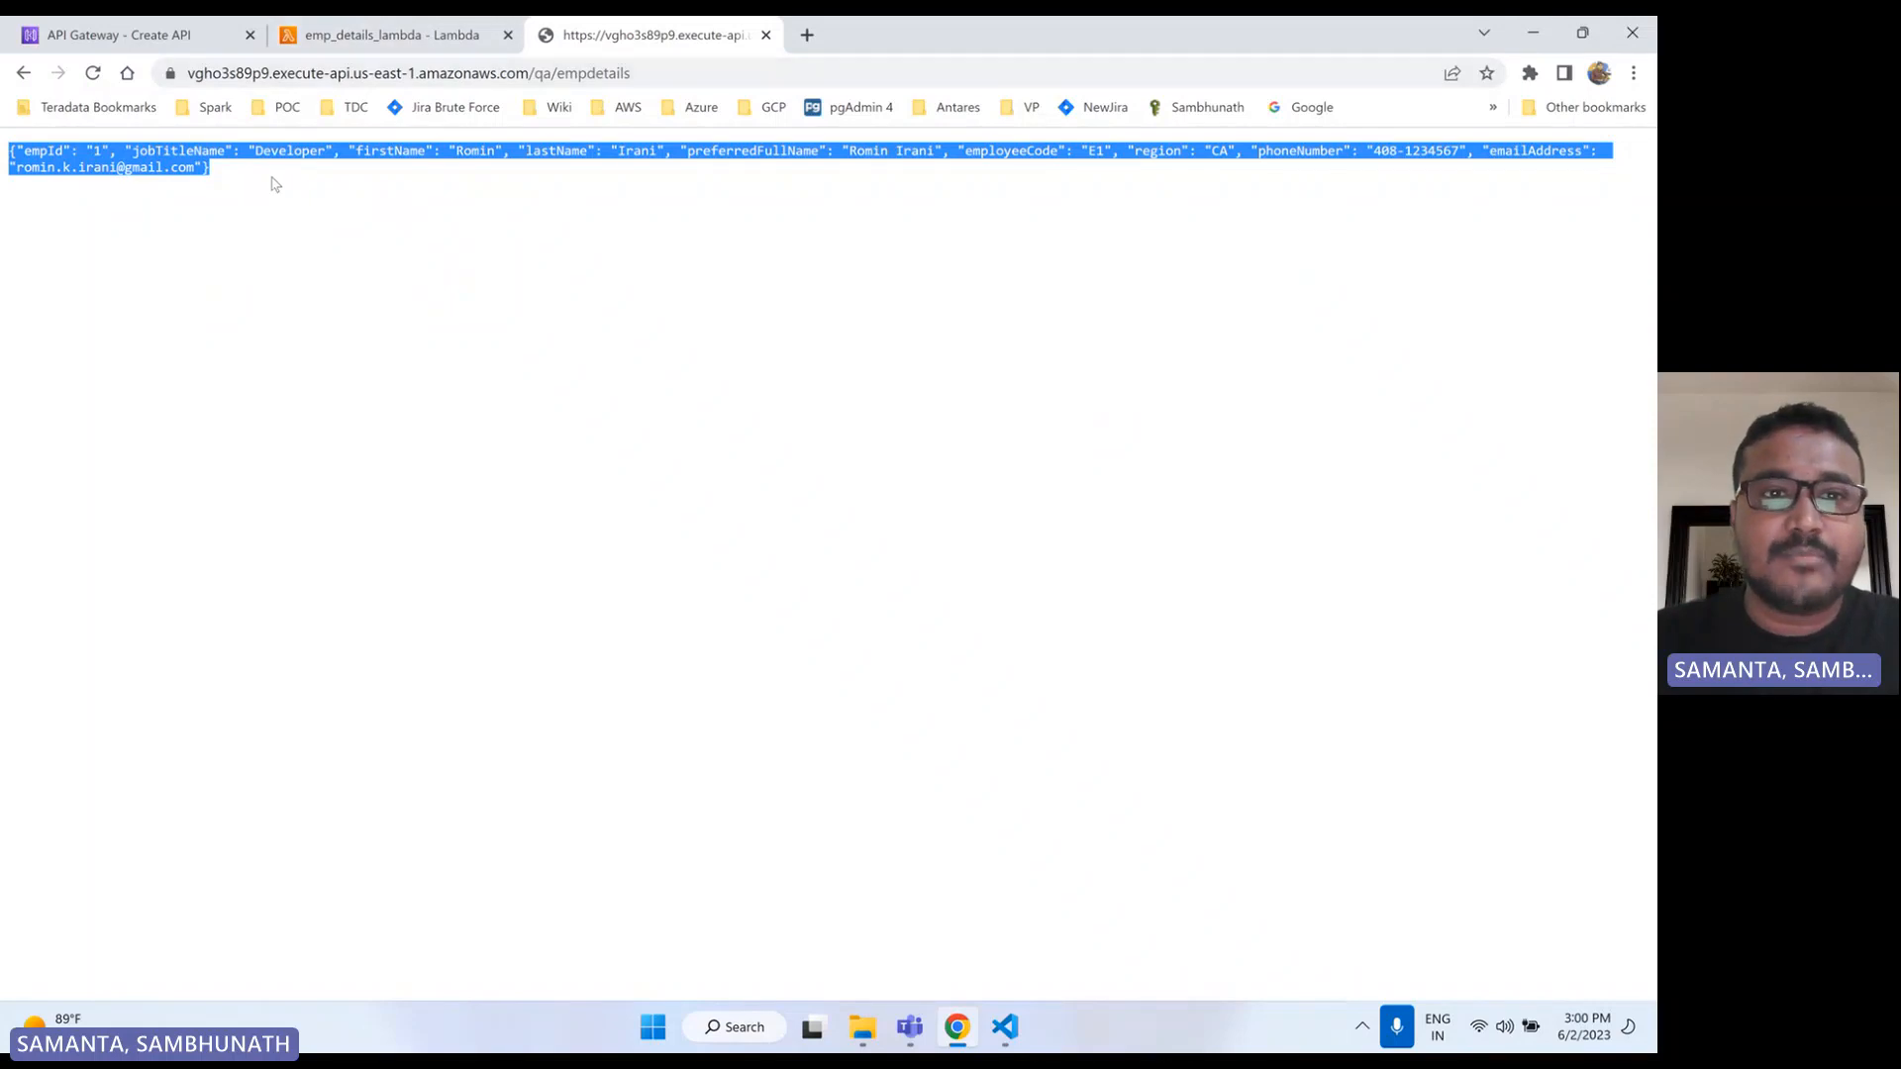
{"action": "left_click_drag", "start_coordinate": [648, 74], "coordinate": [168, 71]}
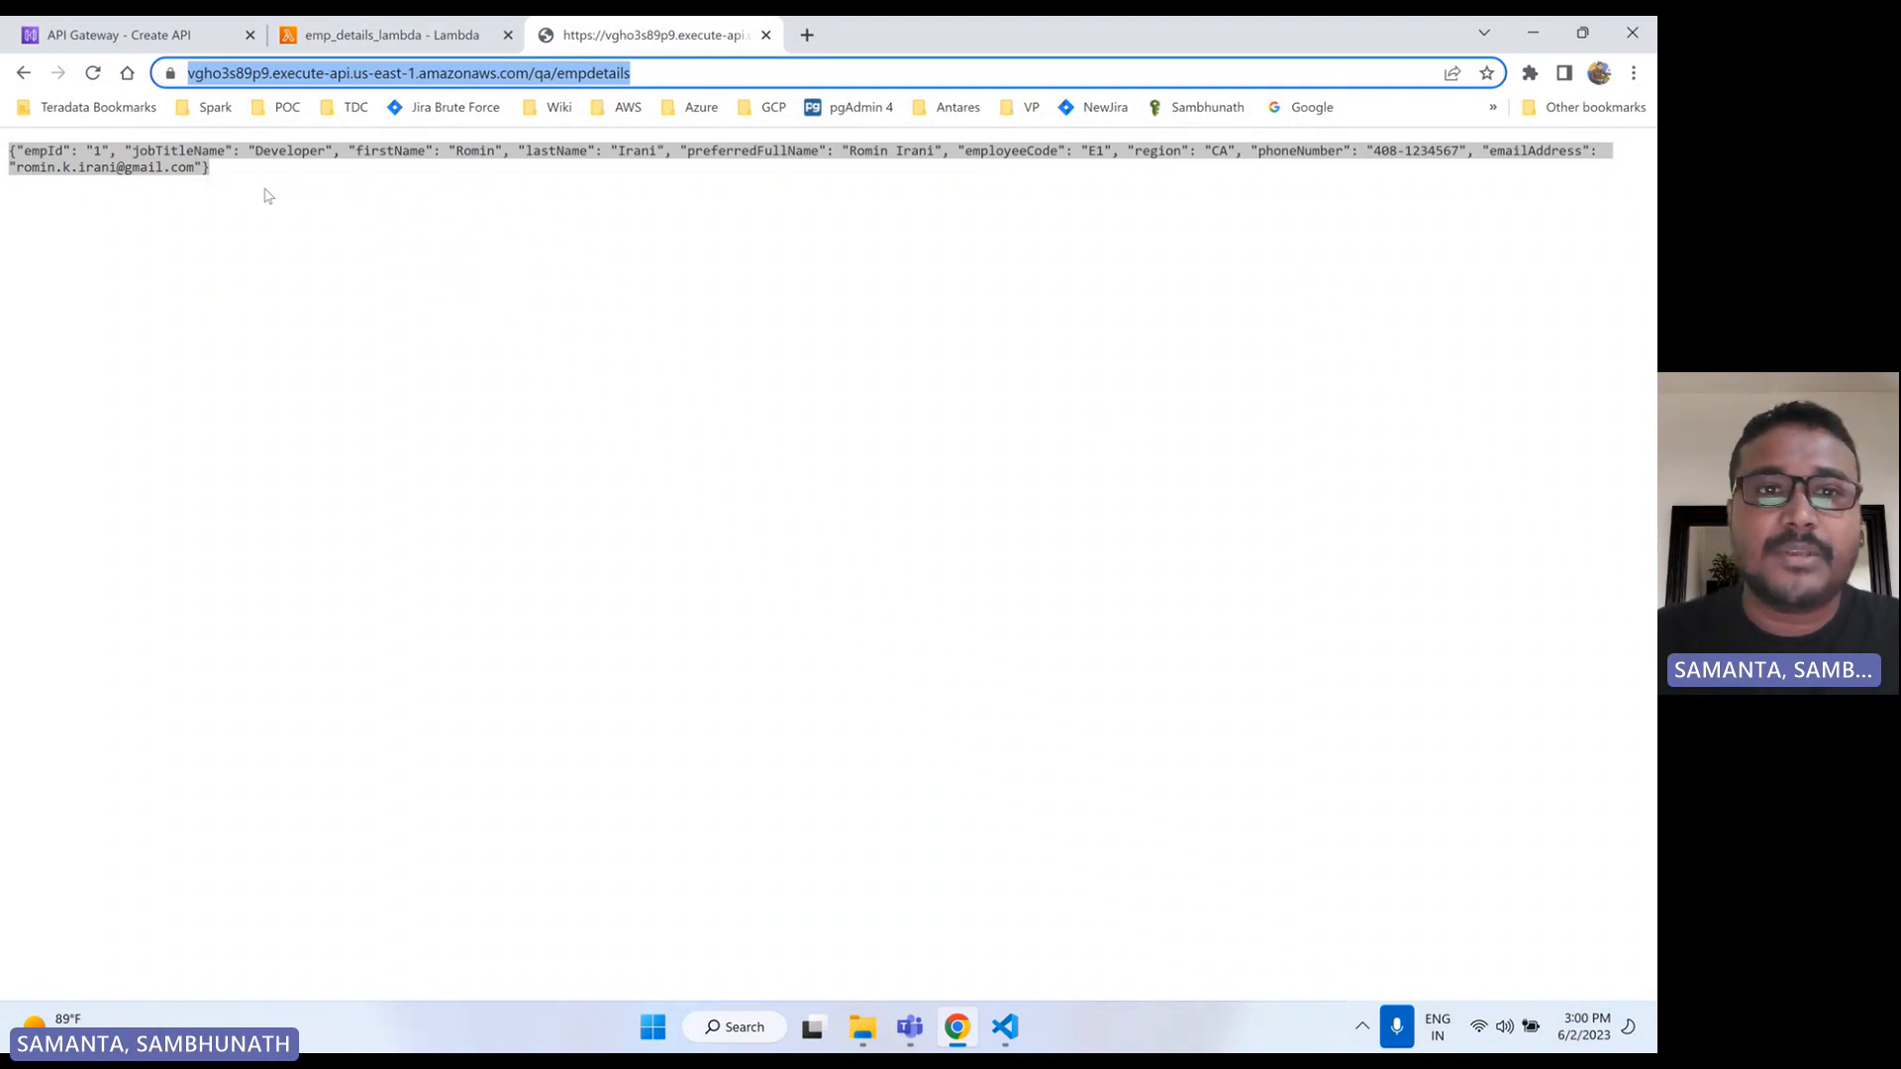
{"action": "left_click", "coordinate": [267, 200]}
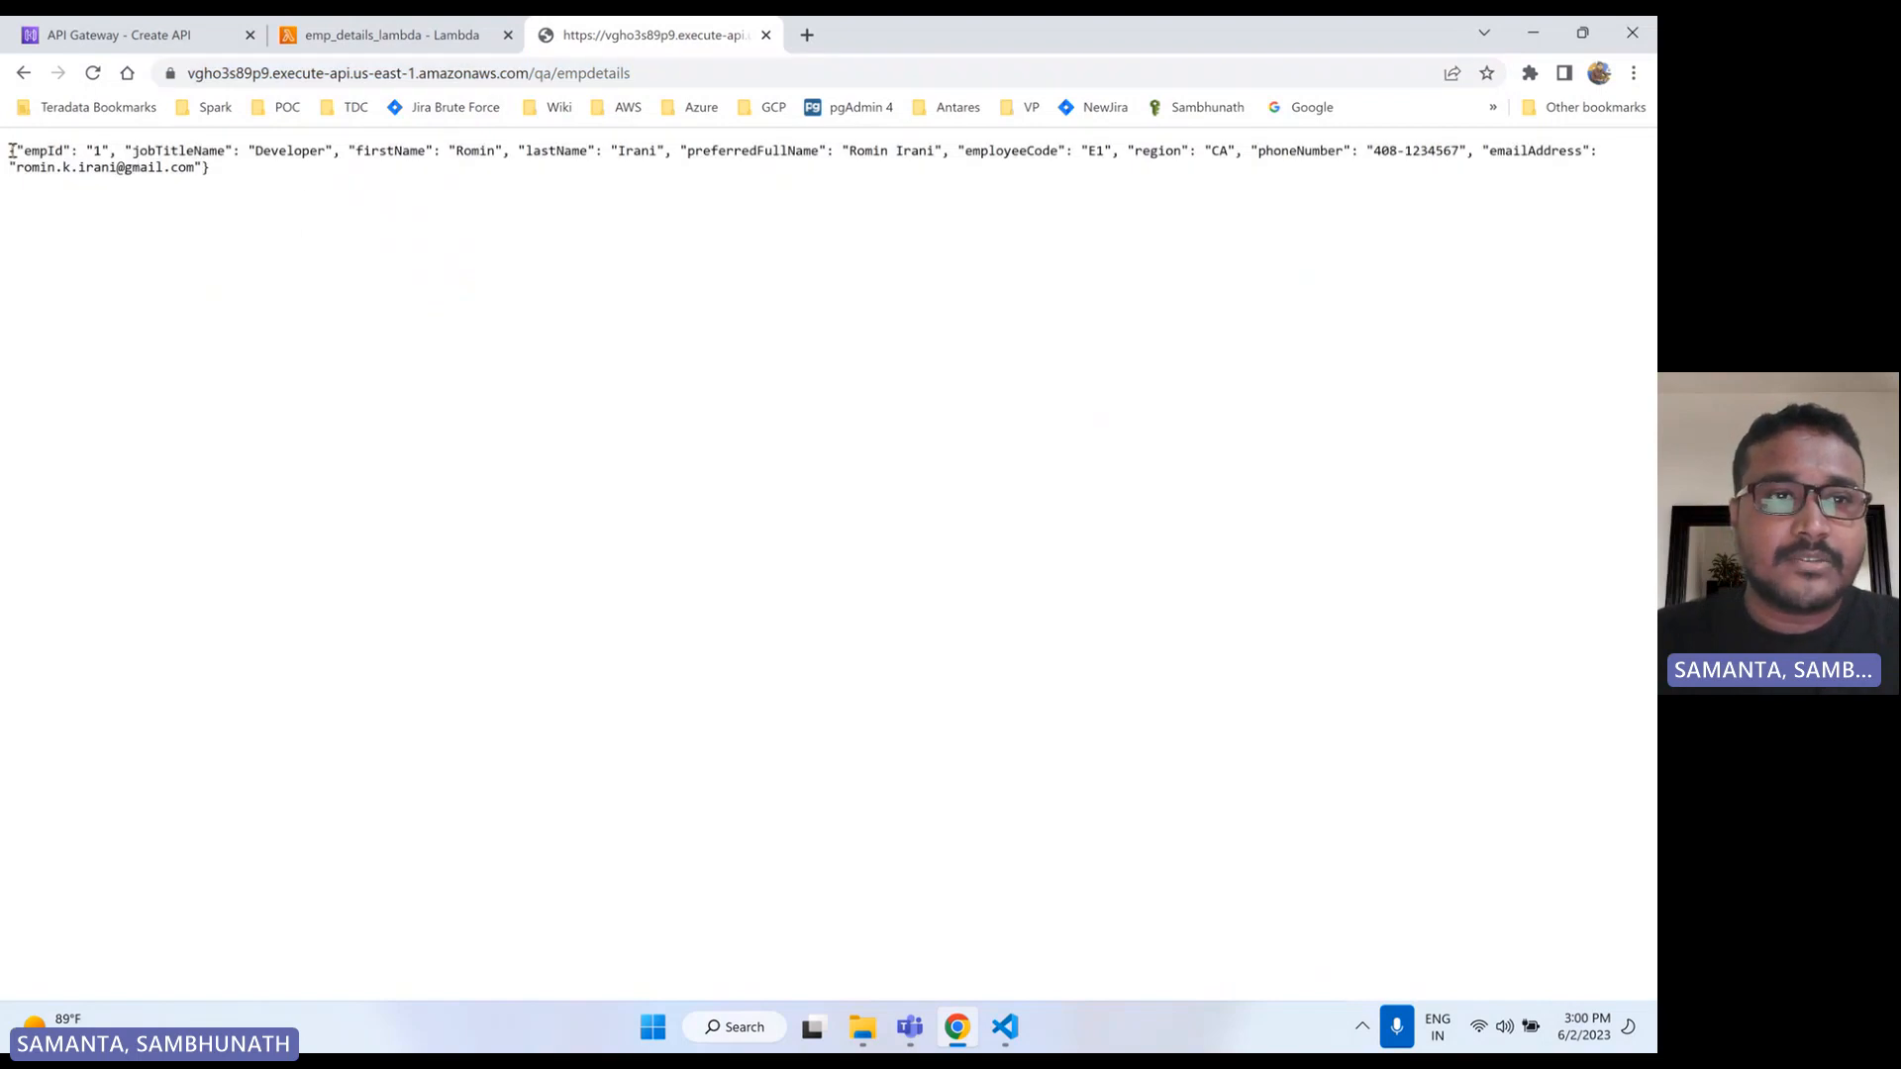
- Change the Lambda function's return statement to jsonObject['Employees'] by removing the [0] index, then save and deploy the code
{"action": "left_click", "coordinate": [356, 36]}
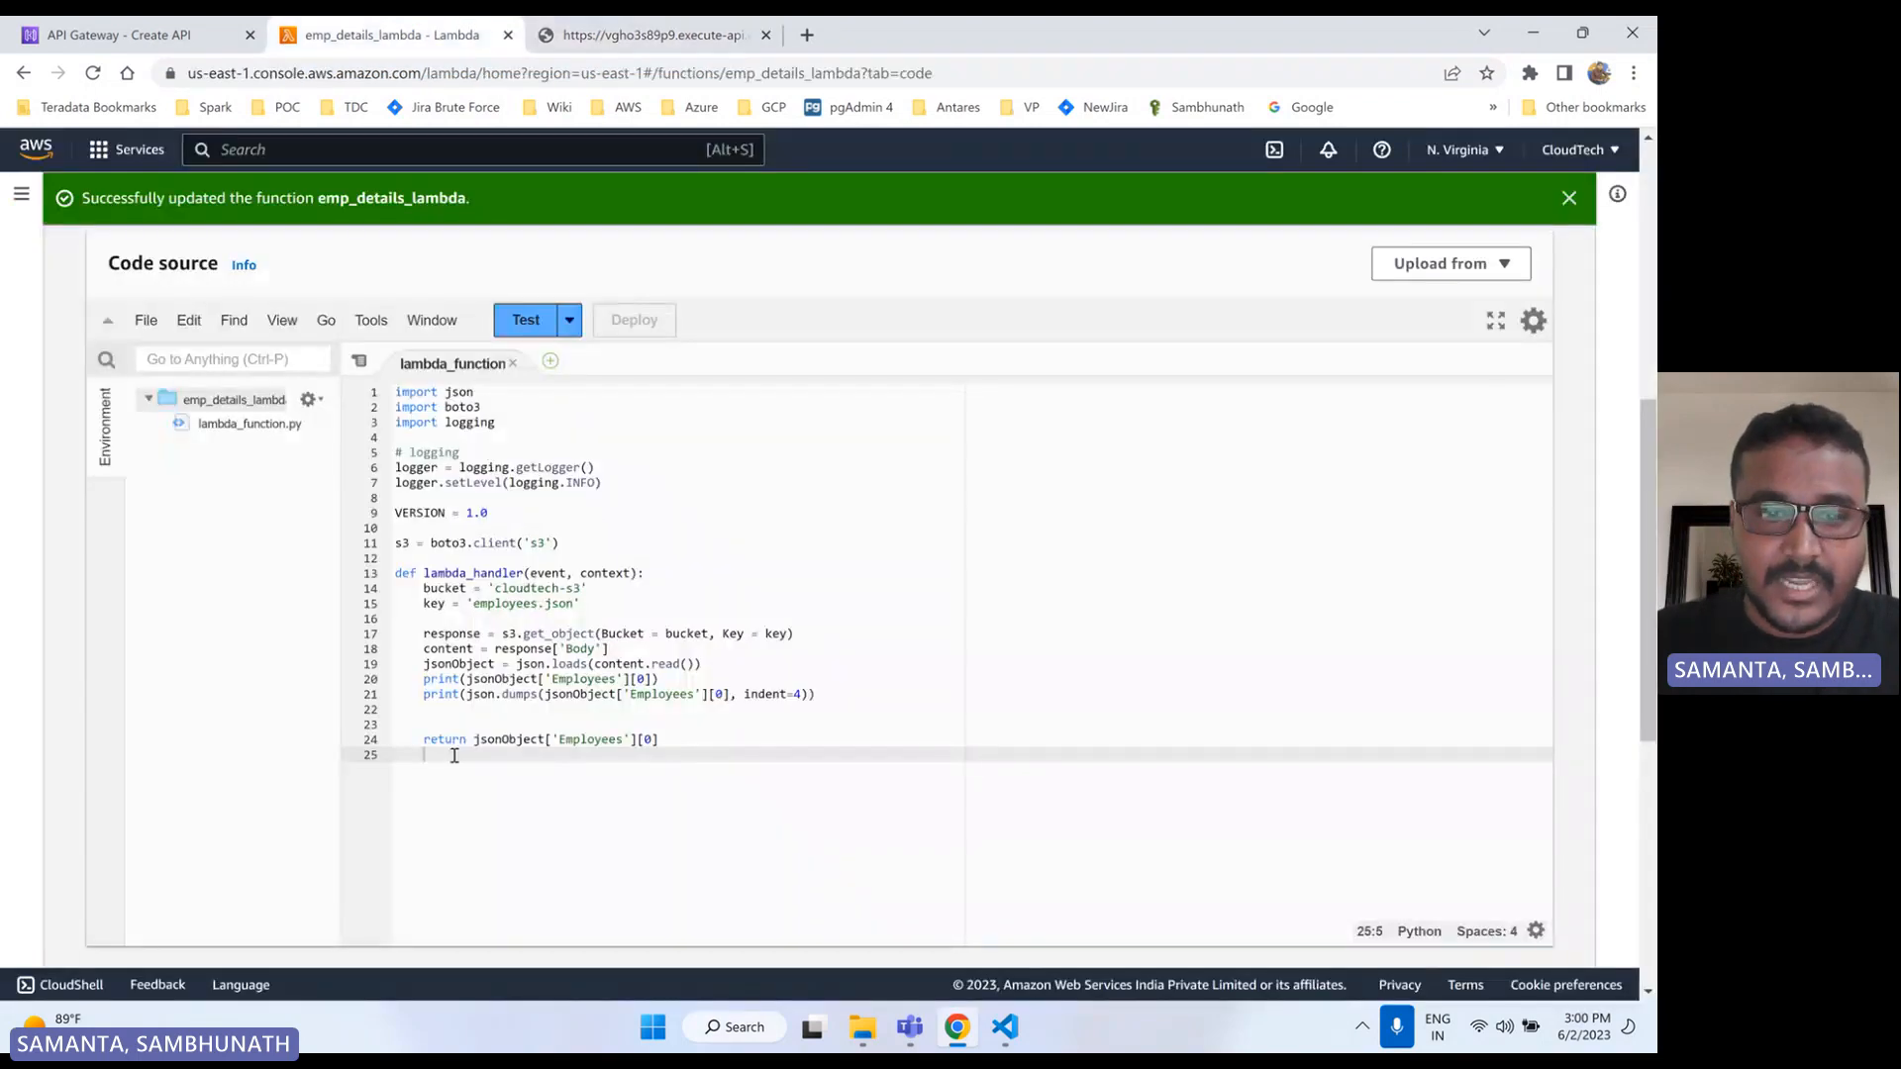
{"action": "left_click_drag", "start_coordinate": [416, 741], "coordinate": [667, 745]}
{"action": "left_click", "coordinate": [677, 741]}
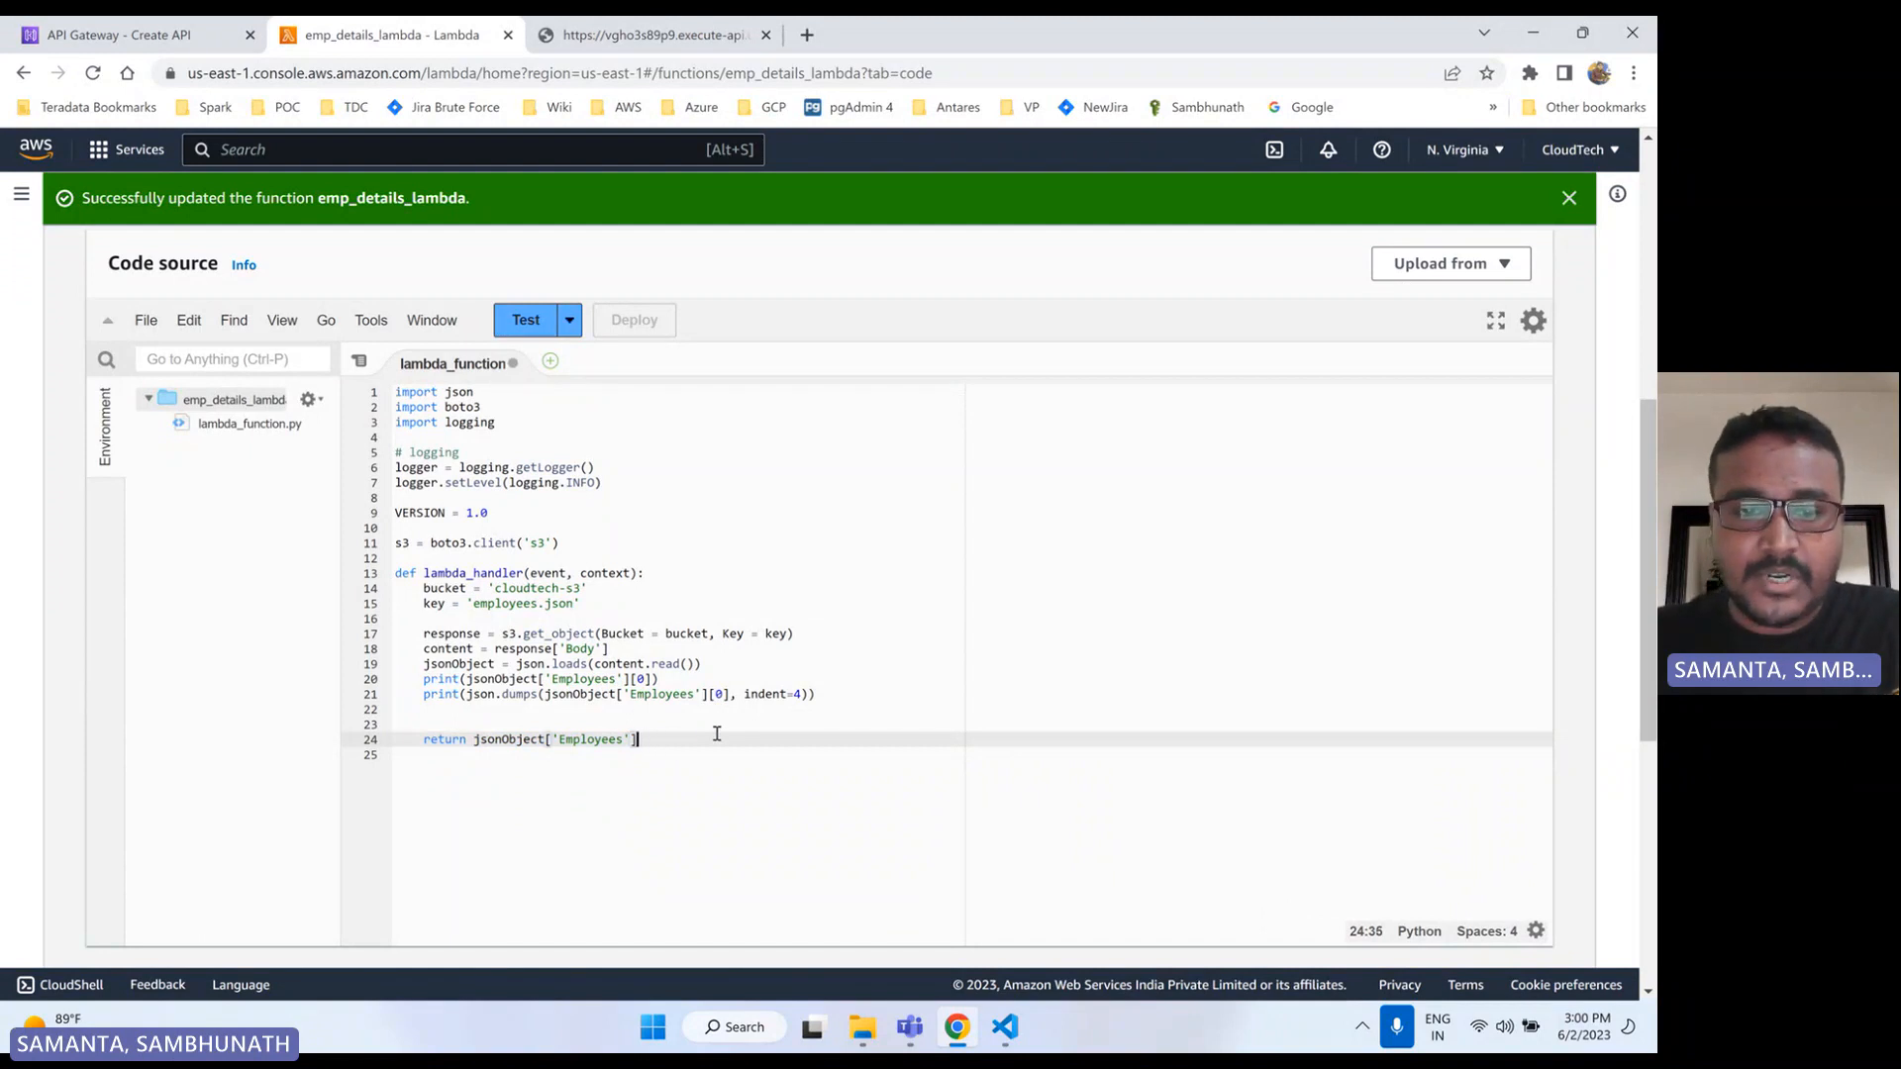
{"action": "key", "text": "BackSpace"}
{"action": "key", "text": "BackSpace"}
{"action": "key", "text": "BackSpace"}
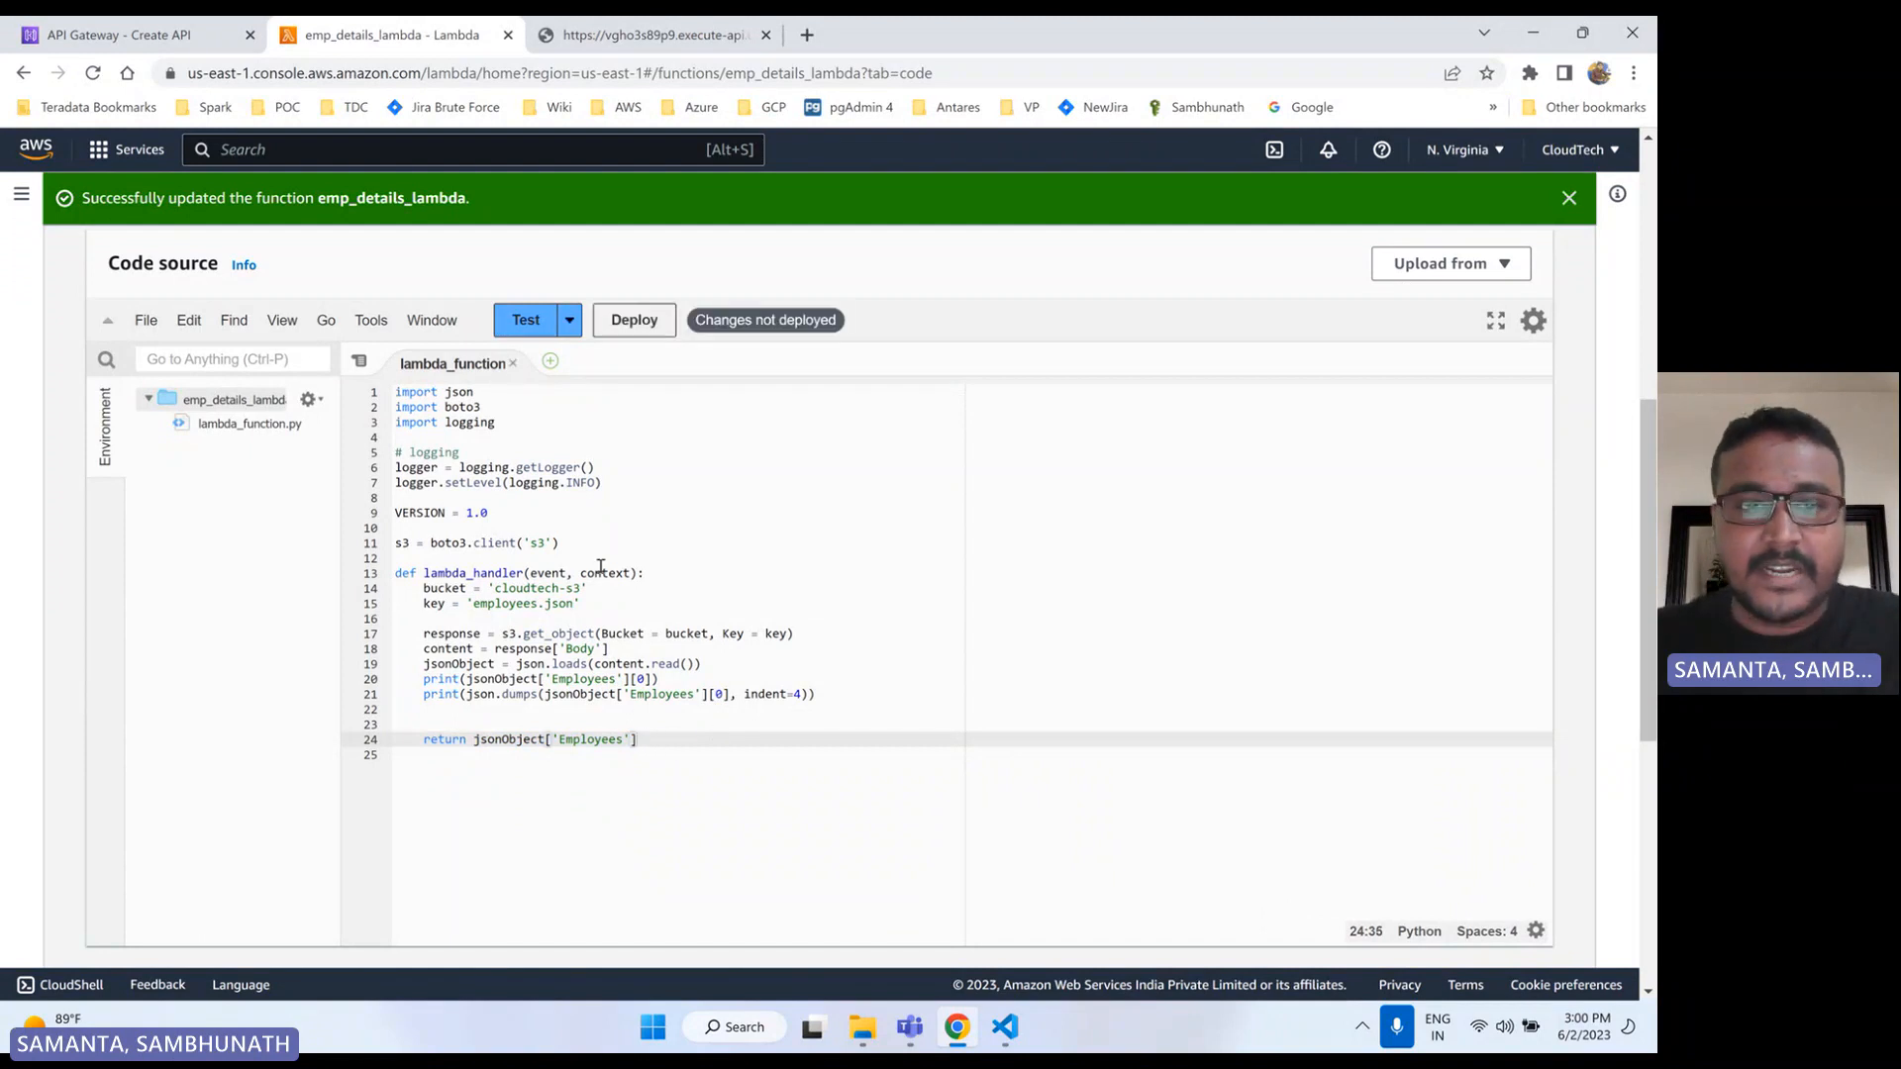
{"action": "left_click", "coordinate": [634, 320]}
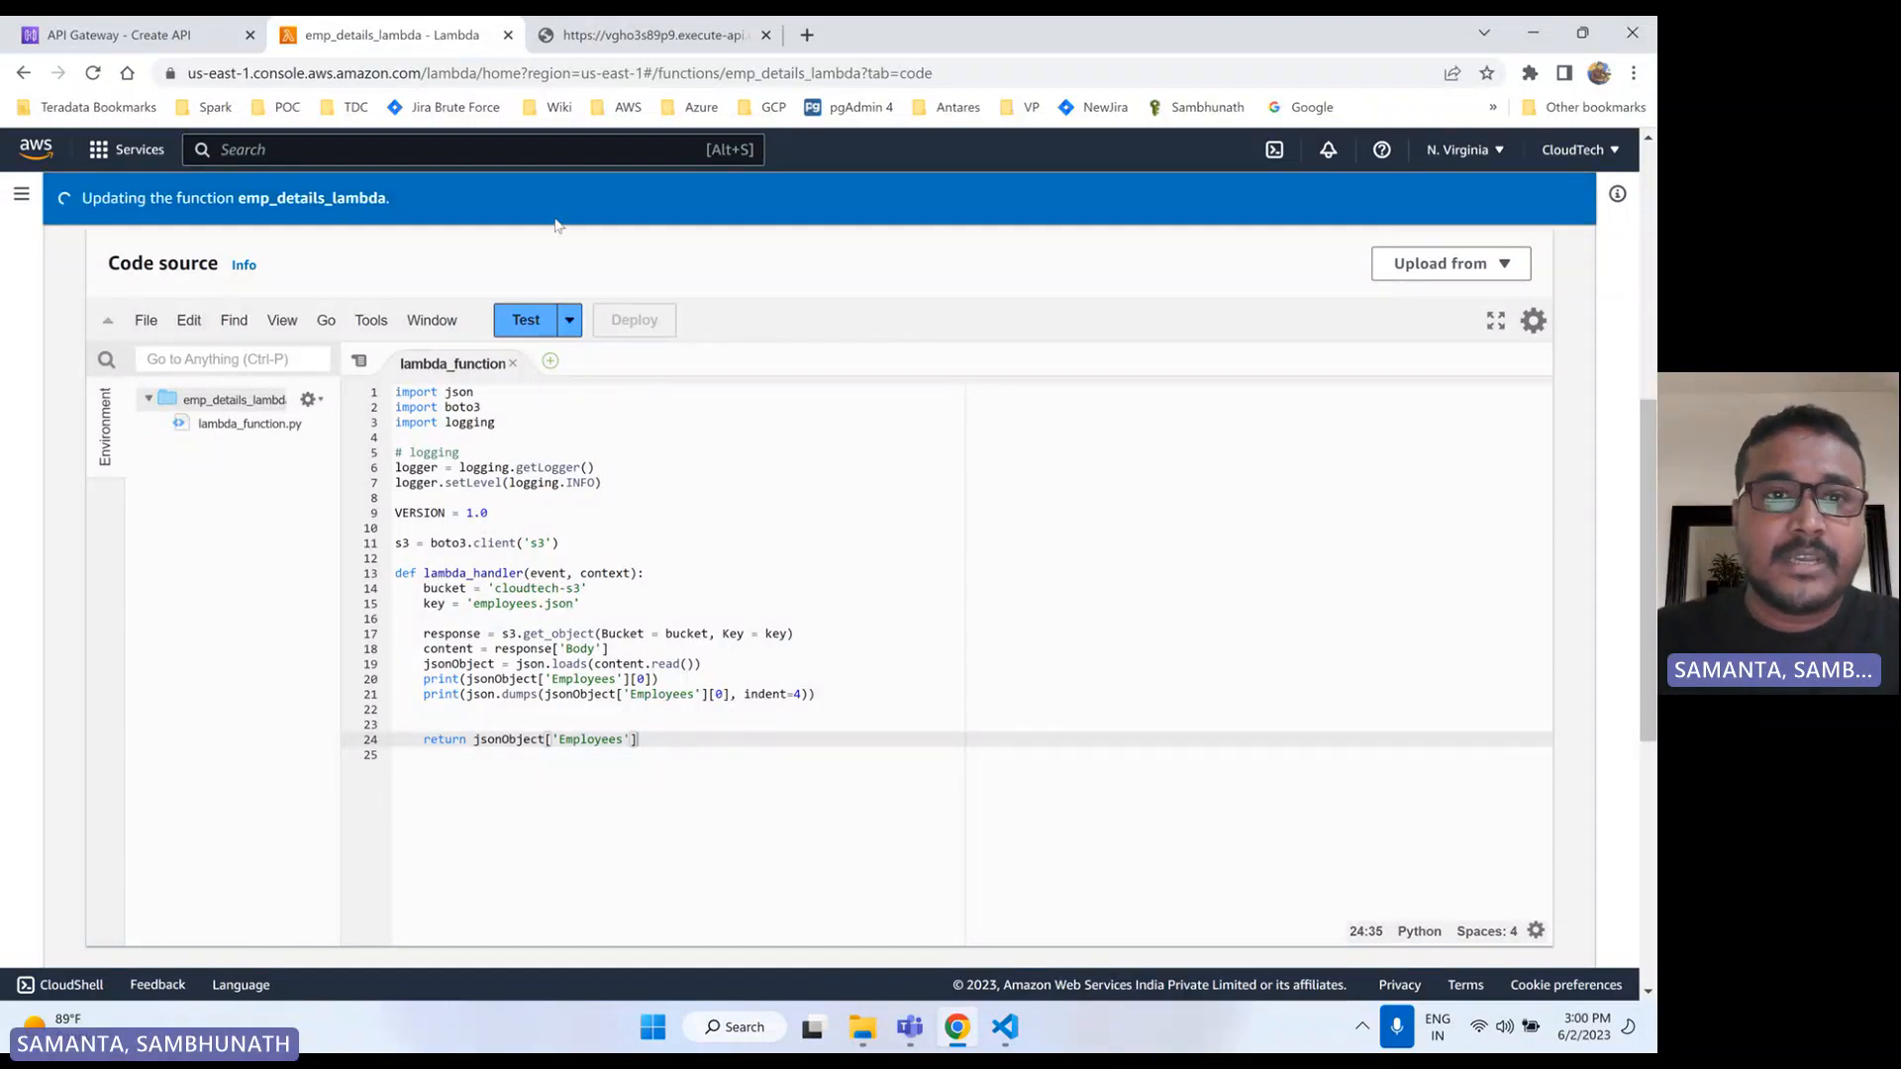
- Reload the /empdetails response and compare it with the source data in employees.json in Visual Studio Code
{"action": "left_click", "coordinate": [638, 35]}
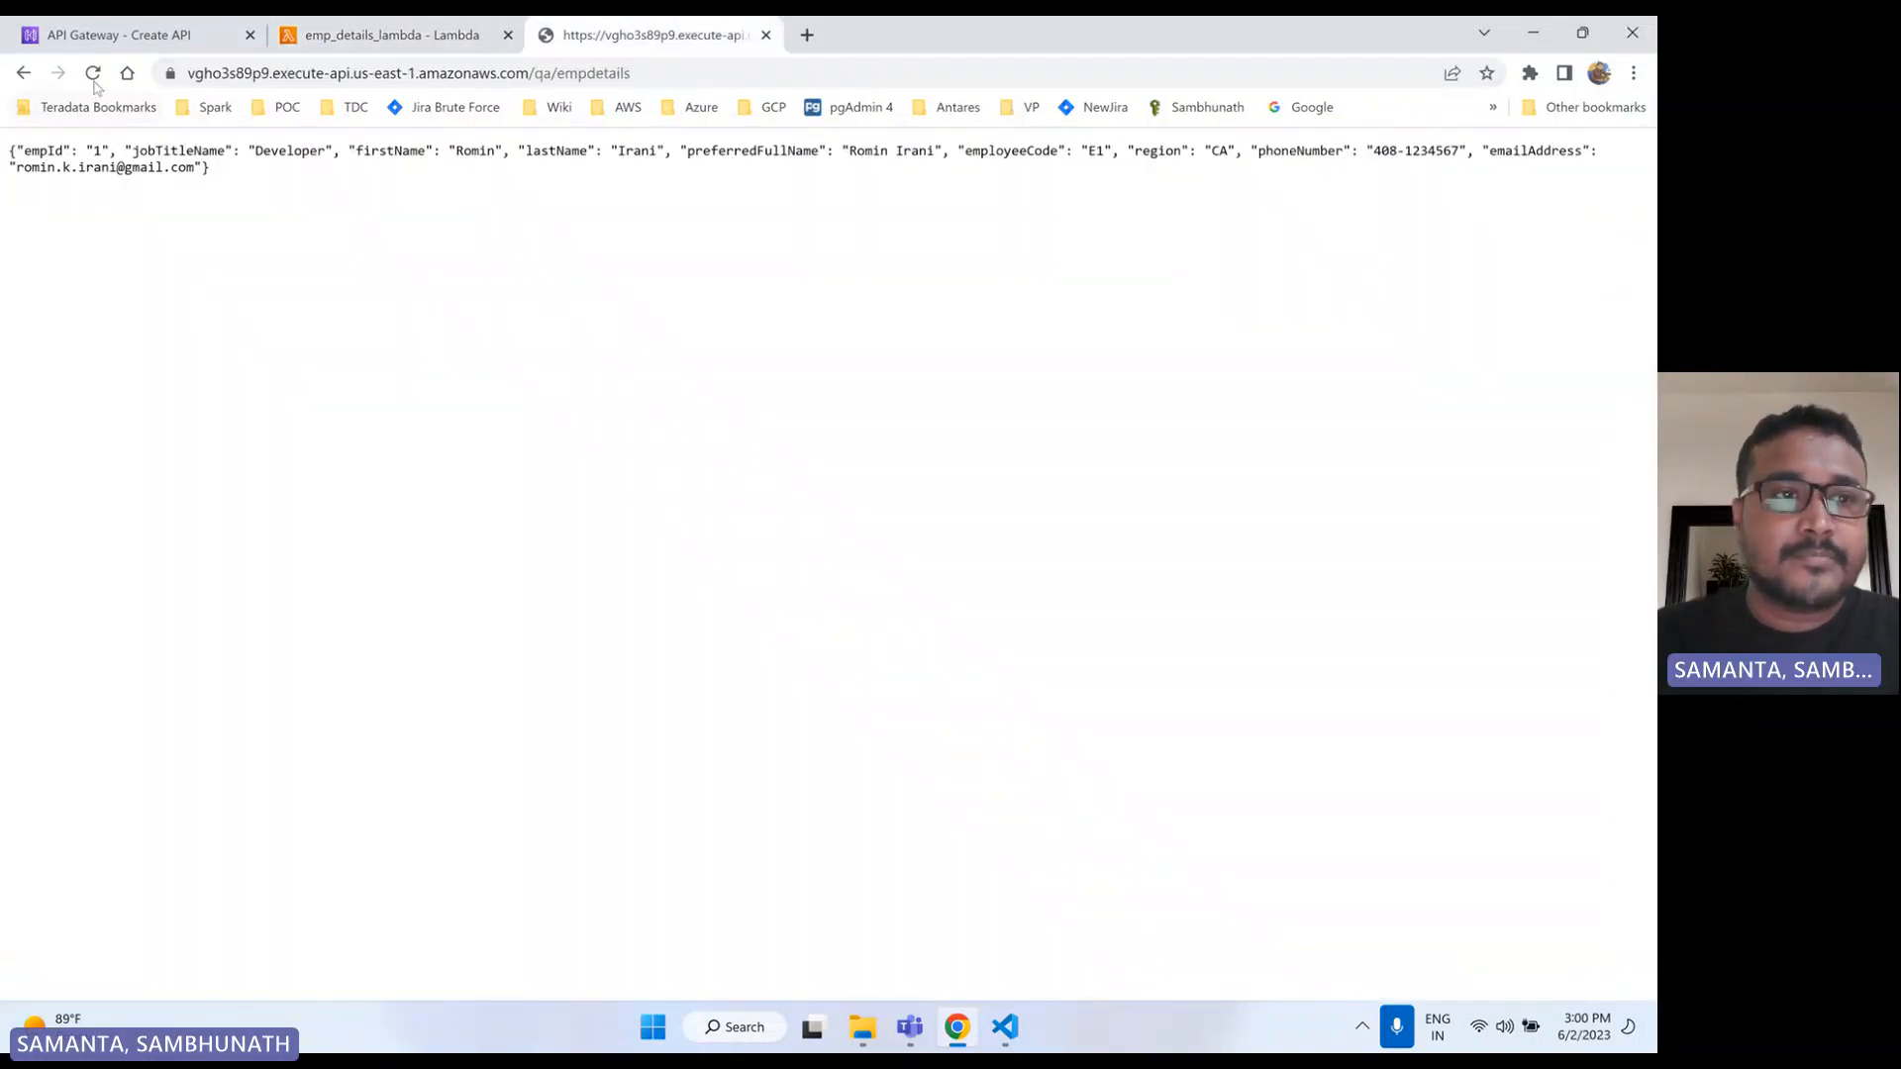
{"action": "key", "text": "F5"}
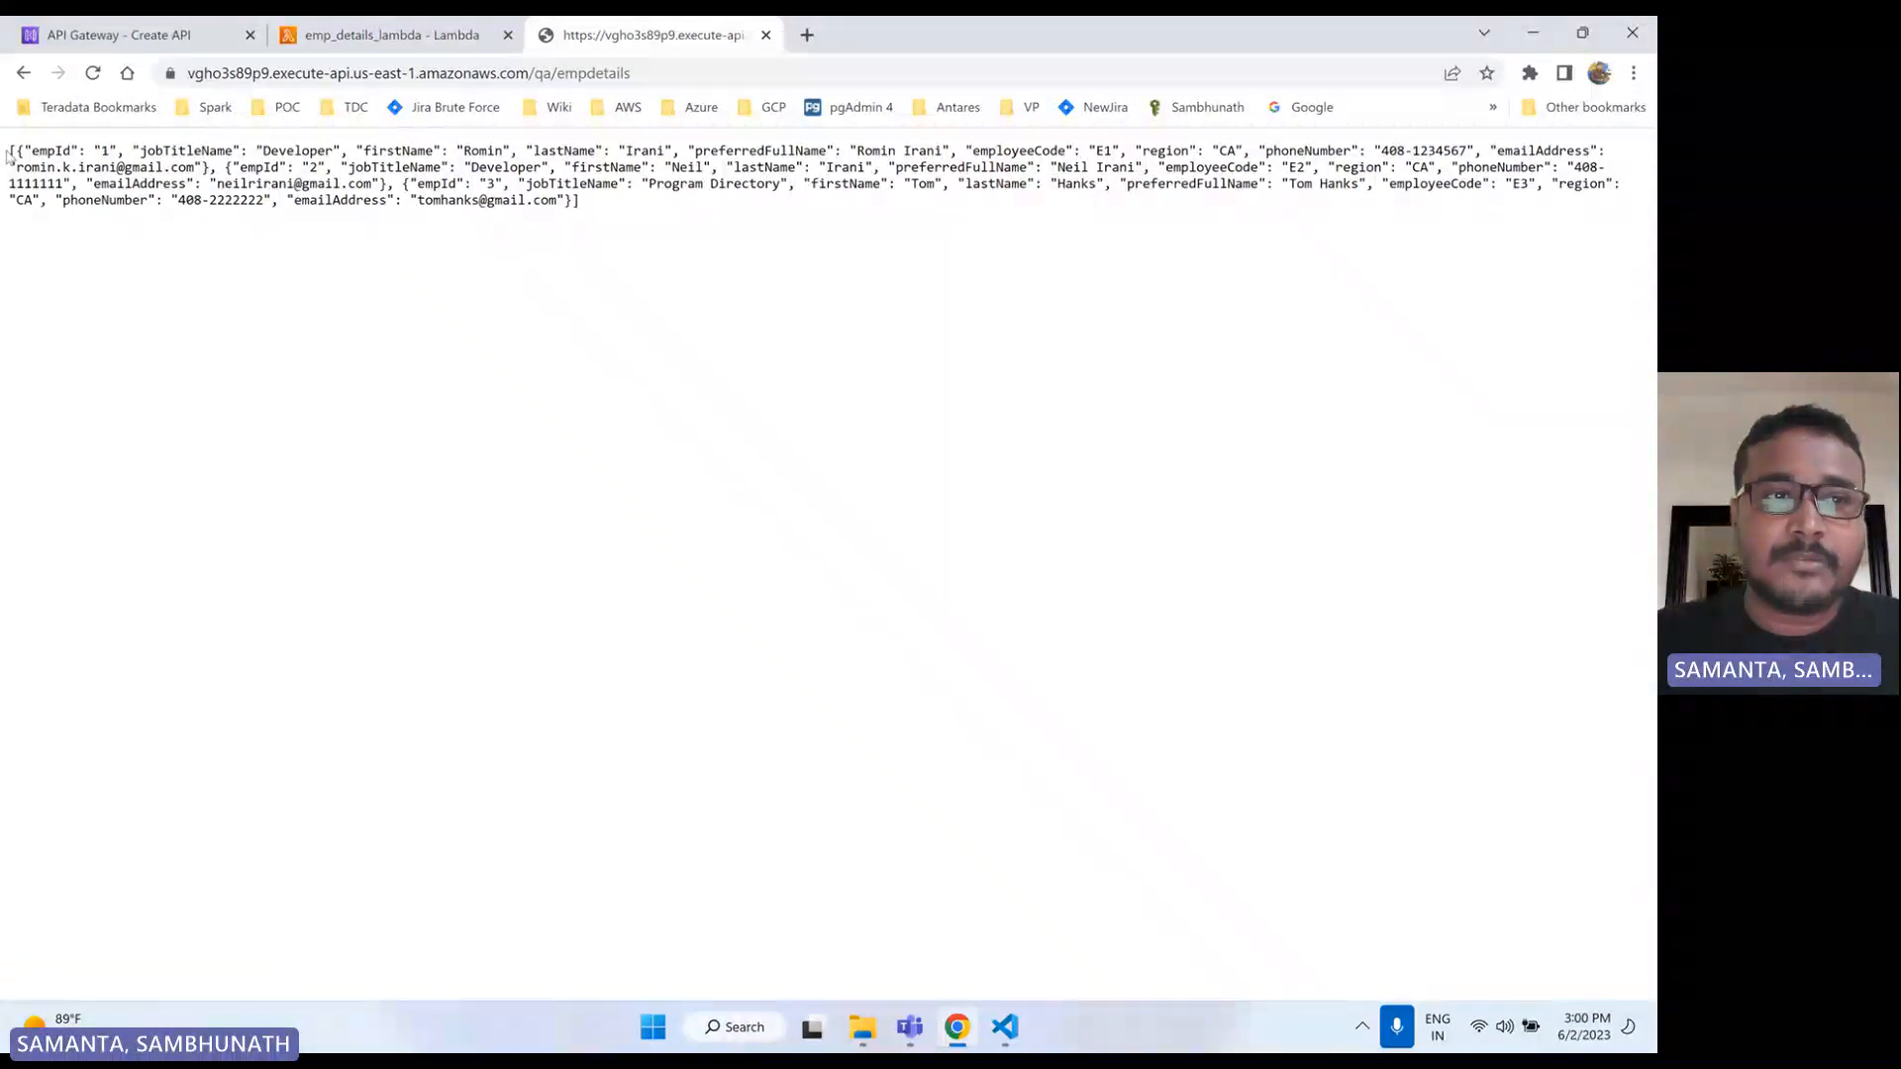
{"action": "left_click", "coordinate": [1005, 1027]}
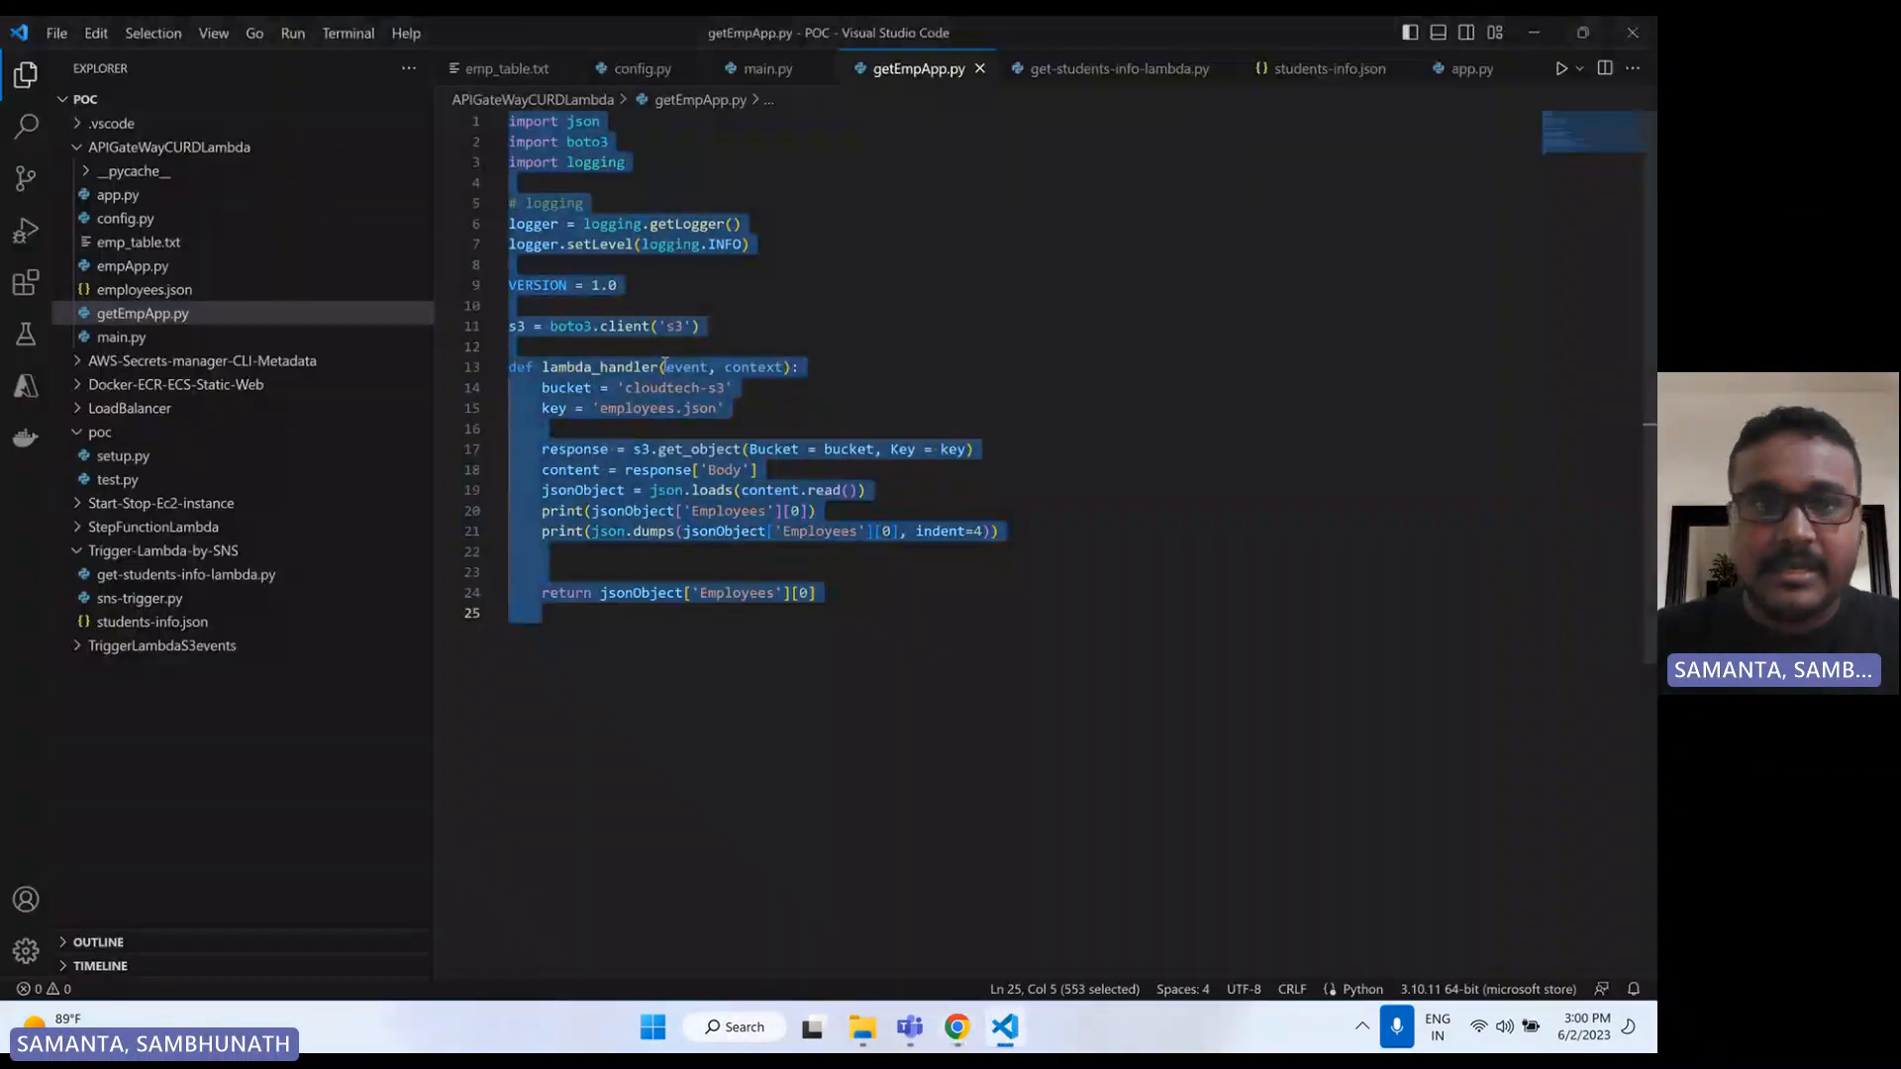
{"action": "left_click", "coordinate": [138, 290]}
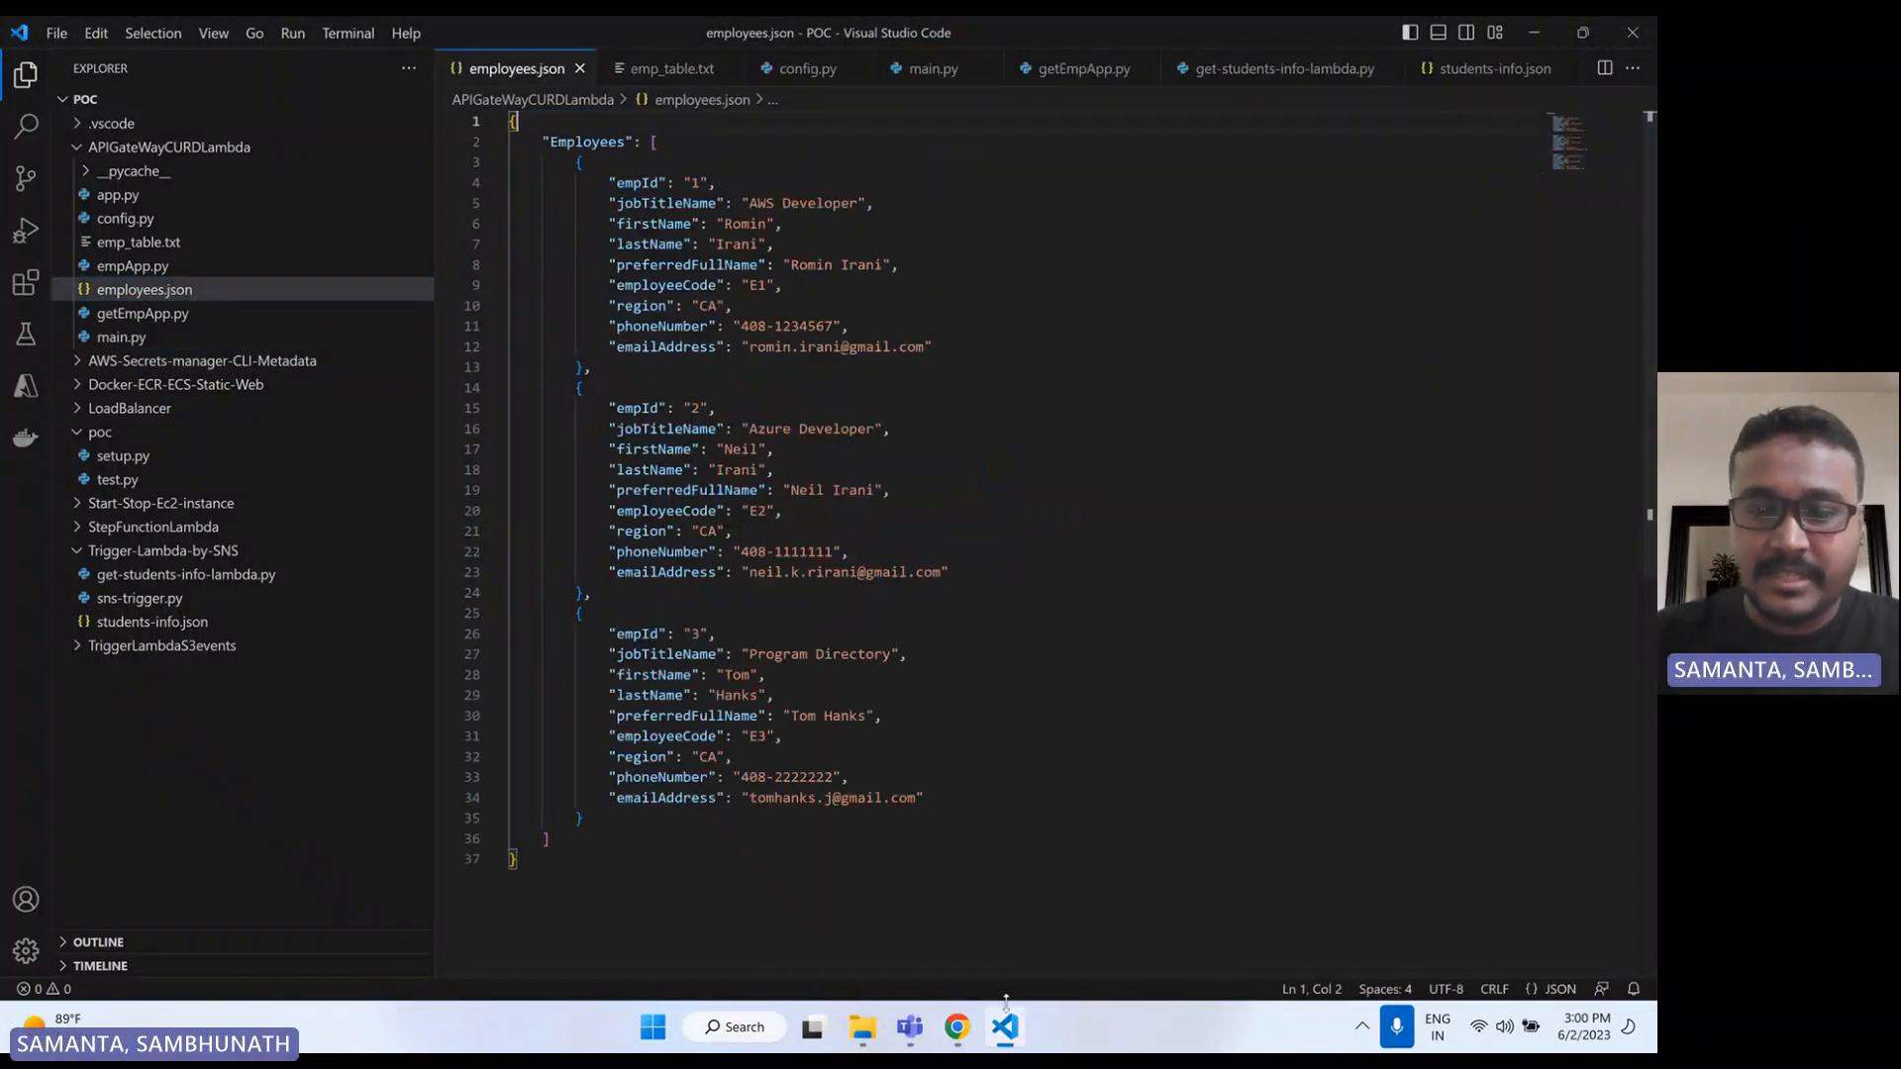
{"action": "left_click", "coordinate": [958, 1028]}
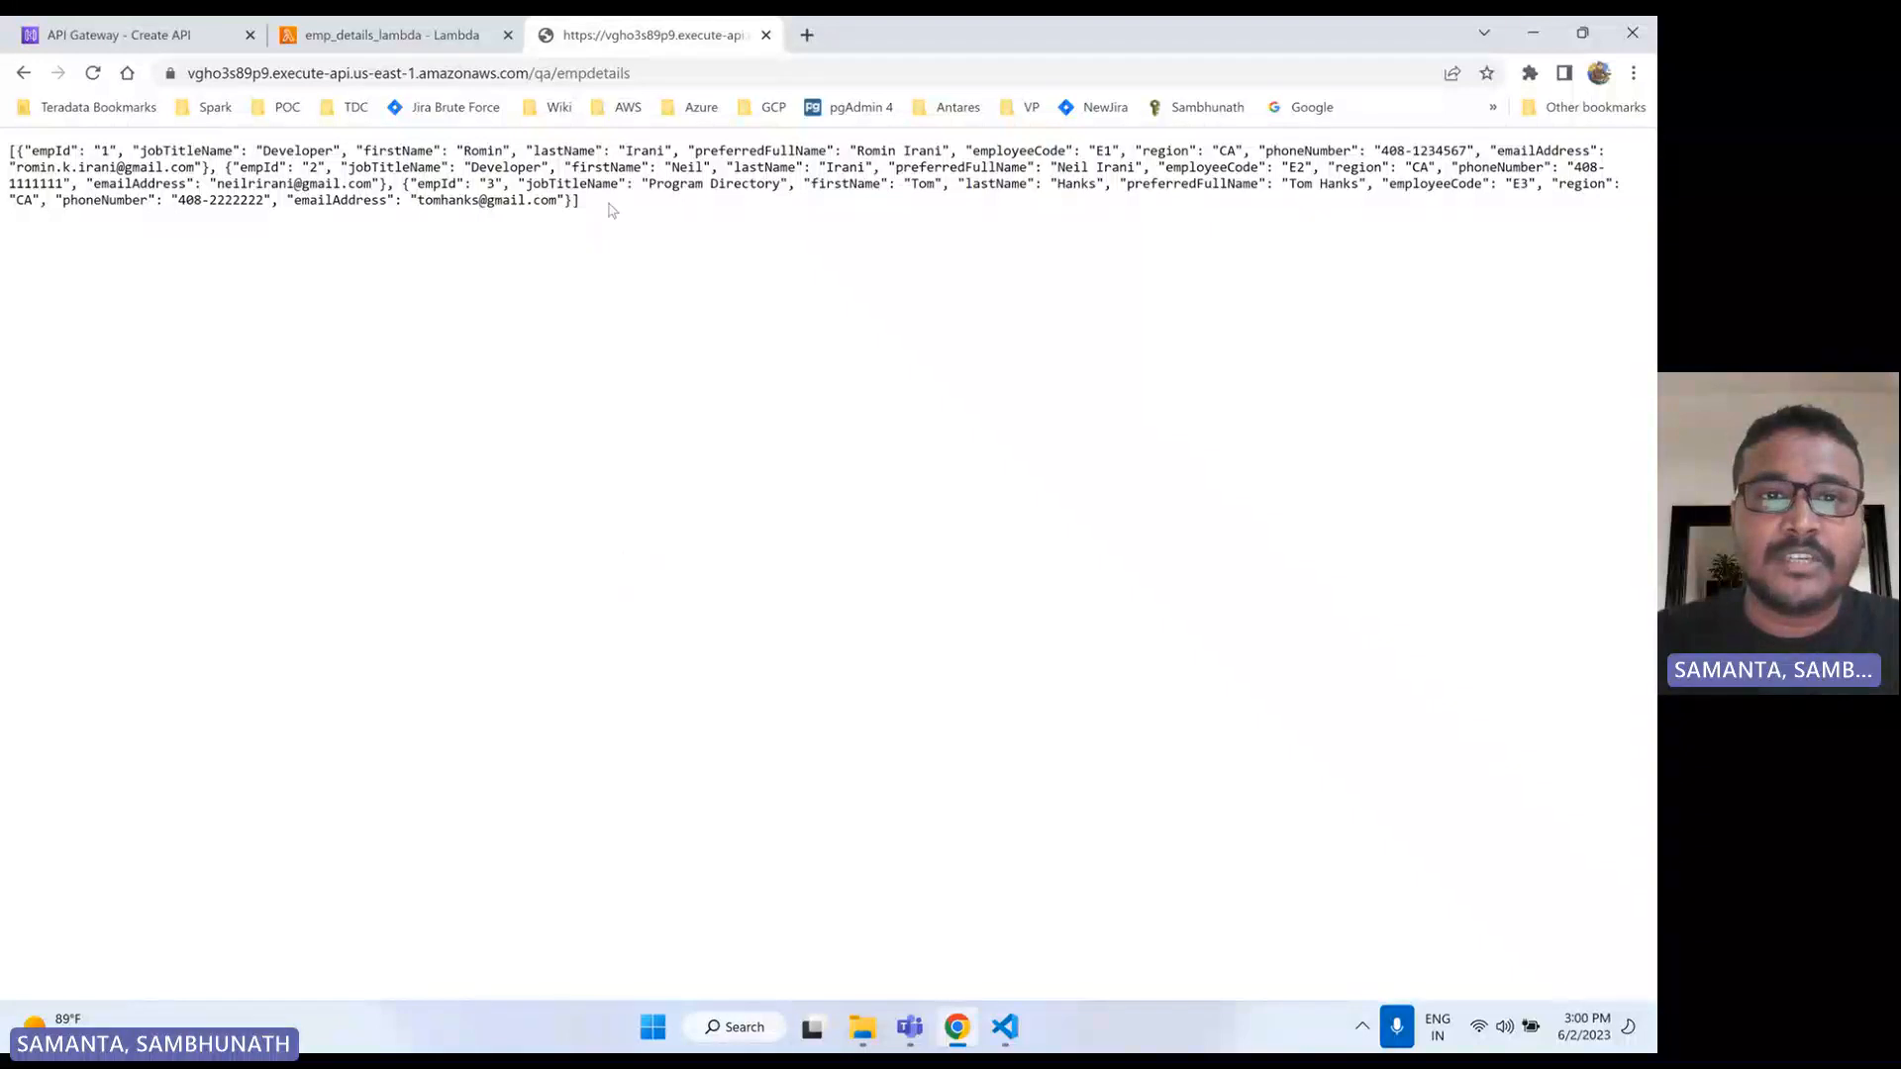
- Select the entire employee JSON response returned by the API
{"action": "left_click_drag", "start_coordinate": [79, 150], "coordinate": [242, 222]}
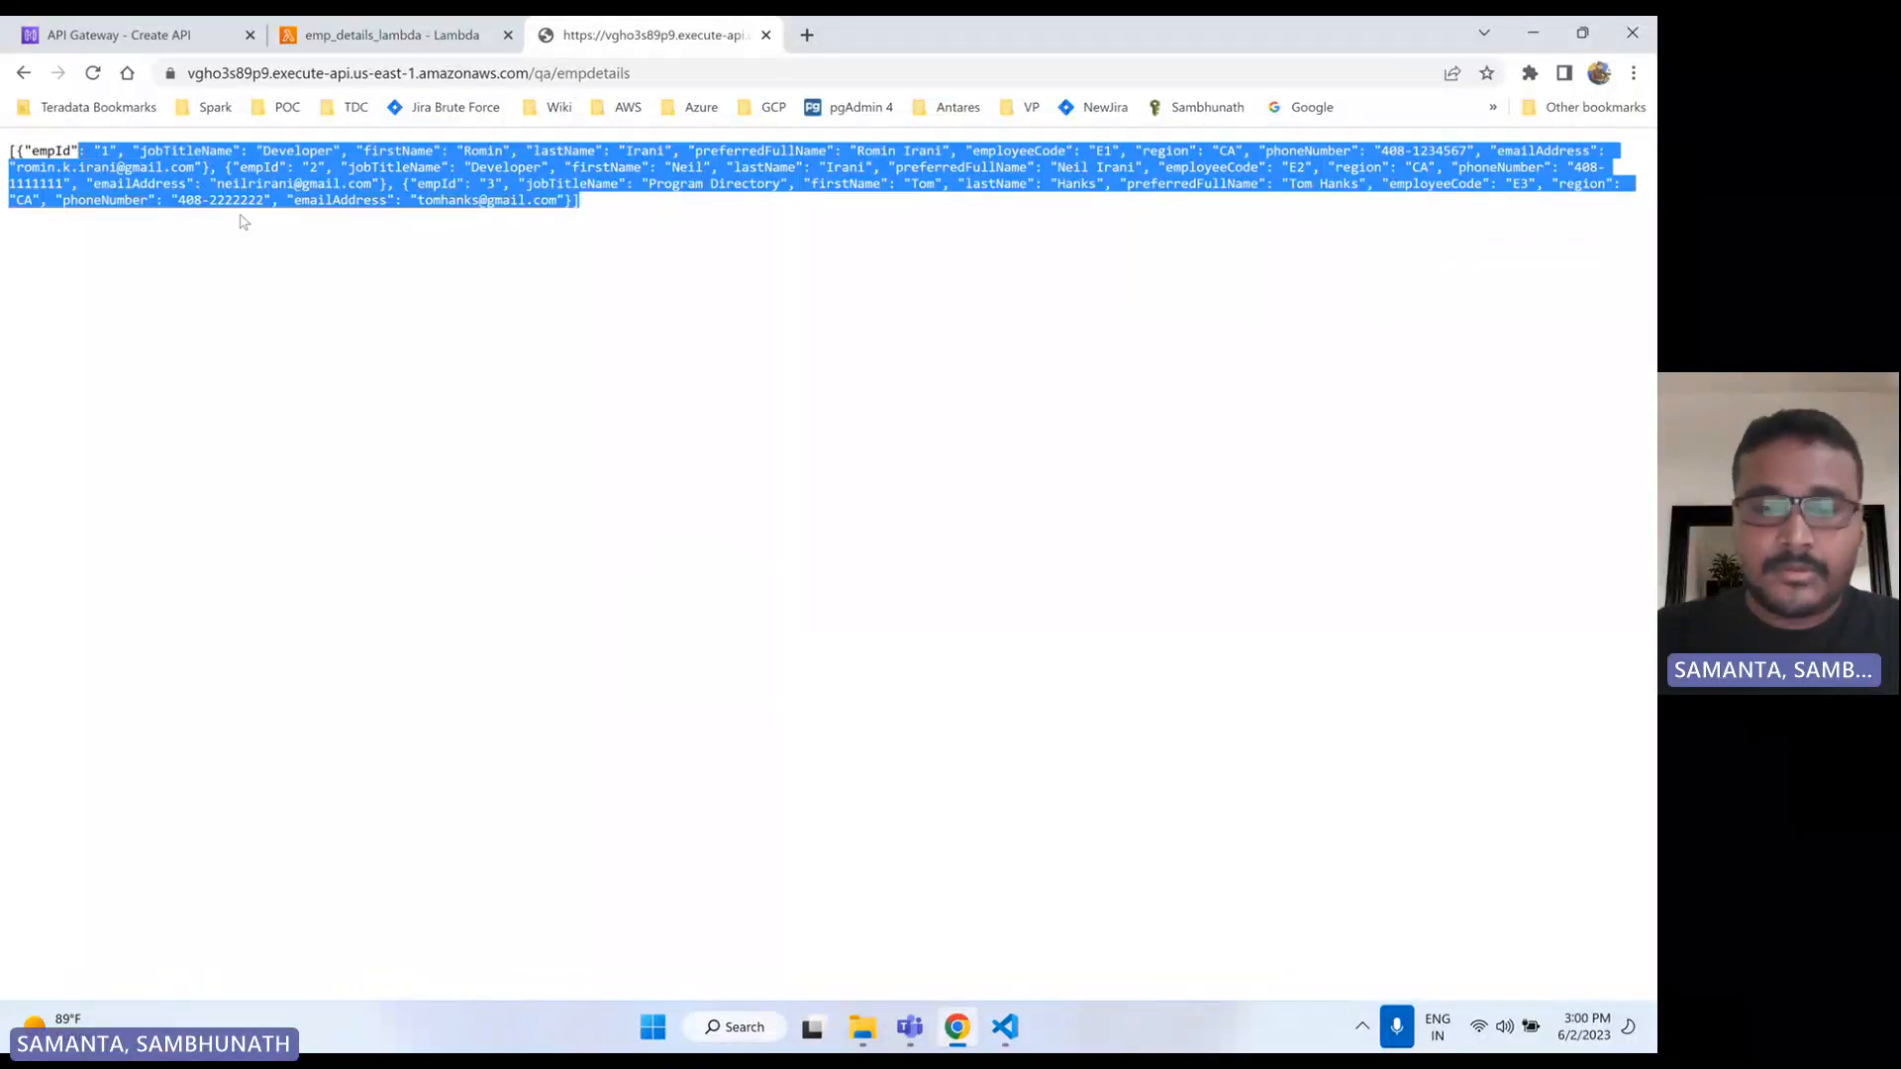
{"action": "key", "text": "ctrl+a"}
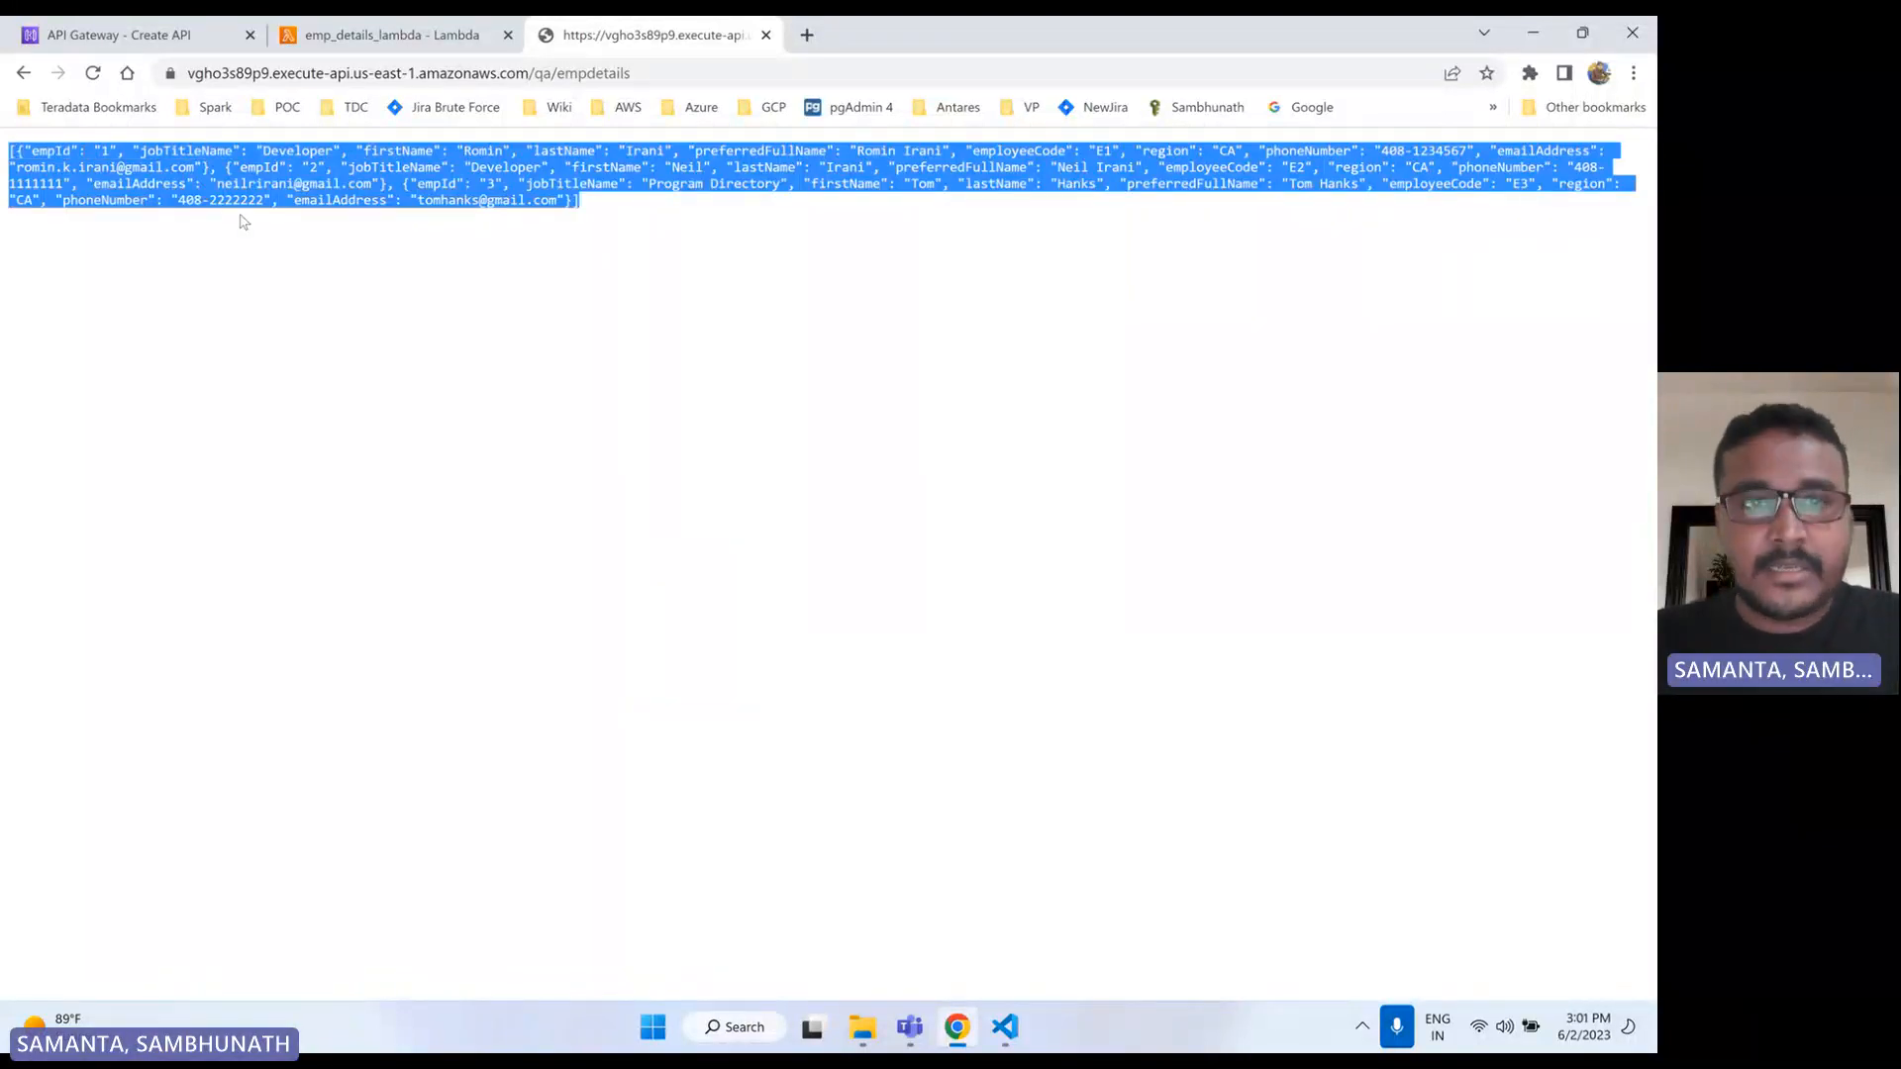